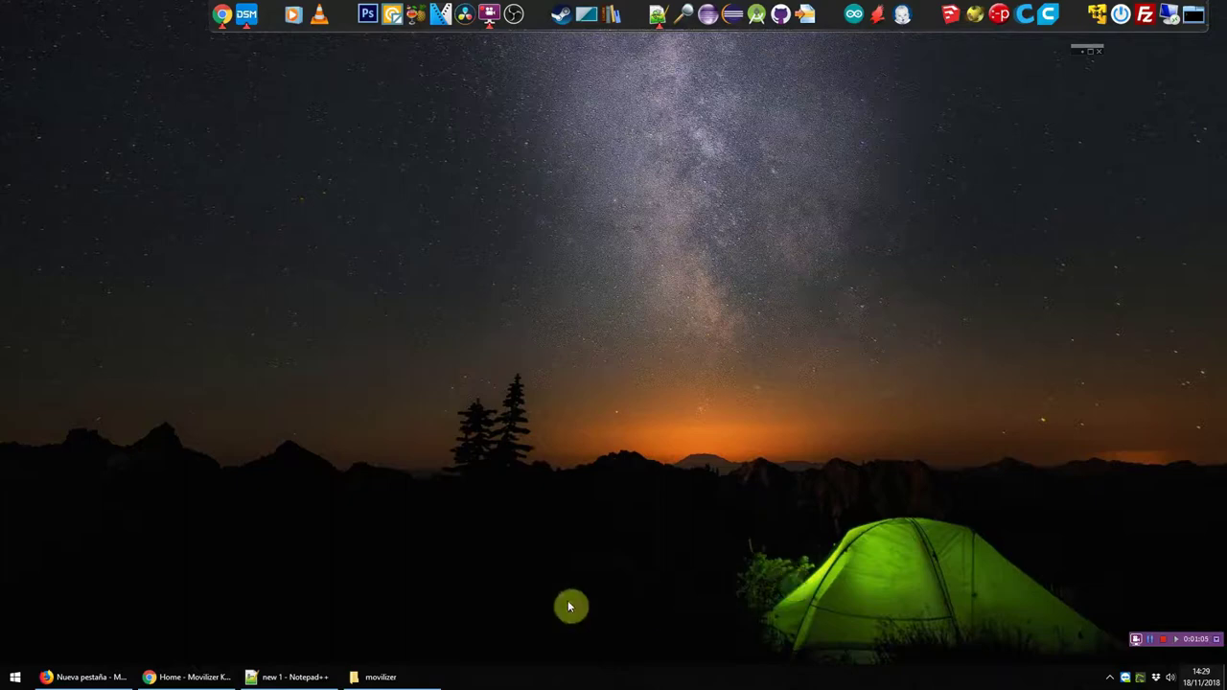
# Step: Search the web for 'eclipse' in a new Chrome tab
pyautogui.click(187, 677)
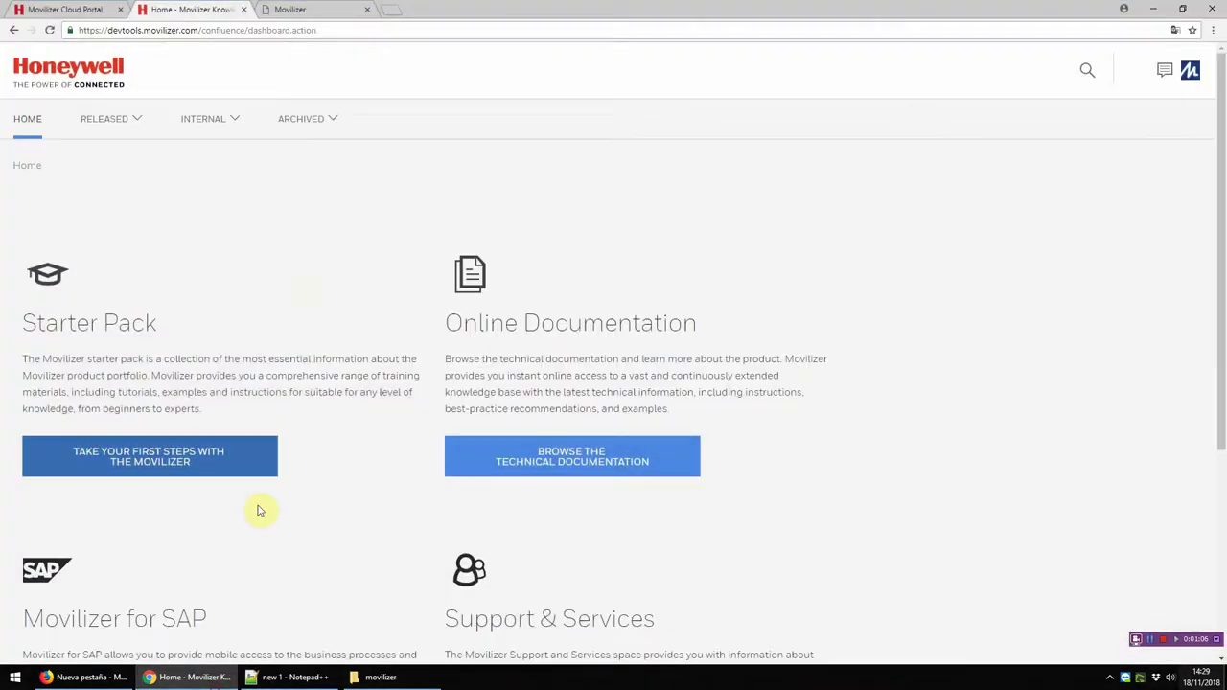
pyautogui.click(390, 10)
pyautogui.write('eclipse')
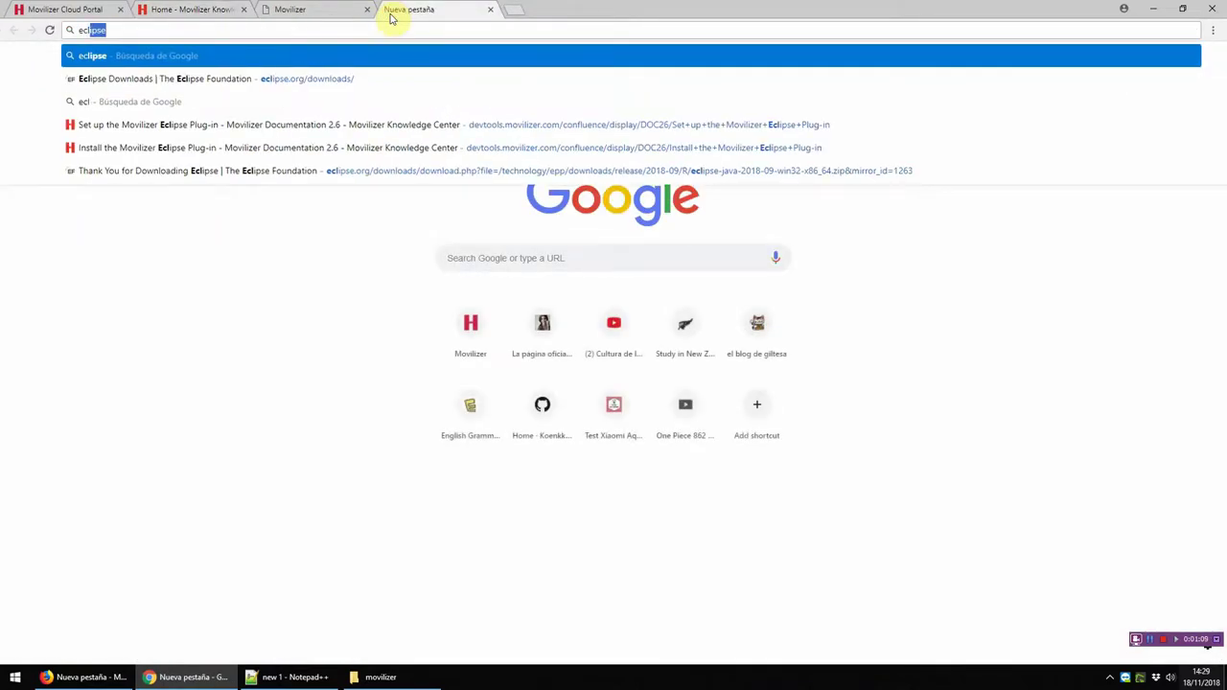
pyautogui.press('Return')
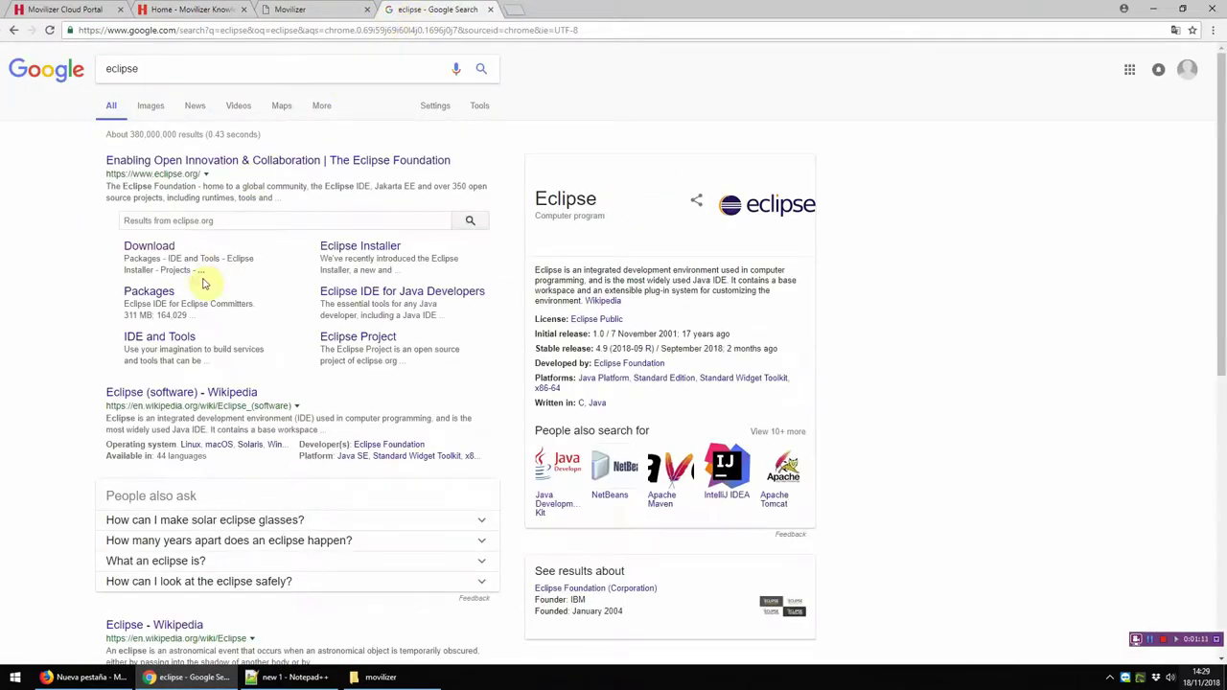
# Step: Go to the Eclipse 2018-09 R Packages download list, then minimize Chrome
pyautogui.click(163, 249)
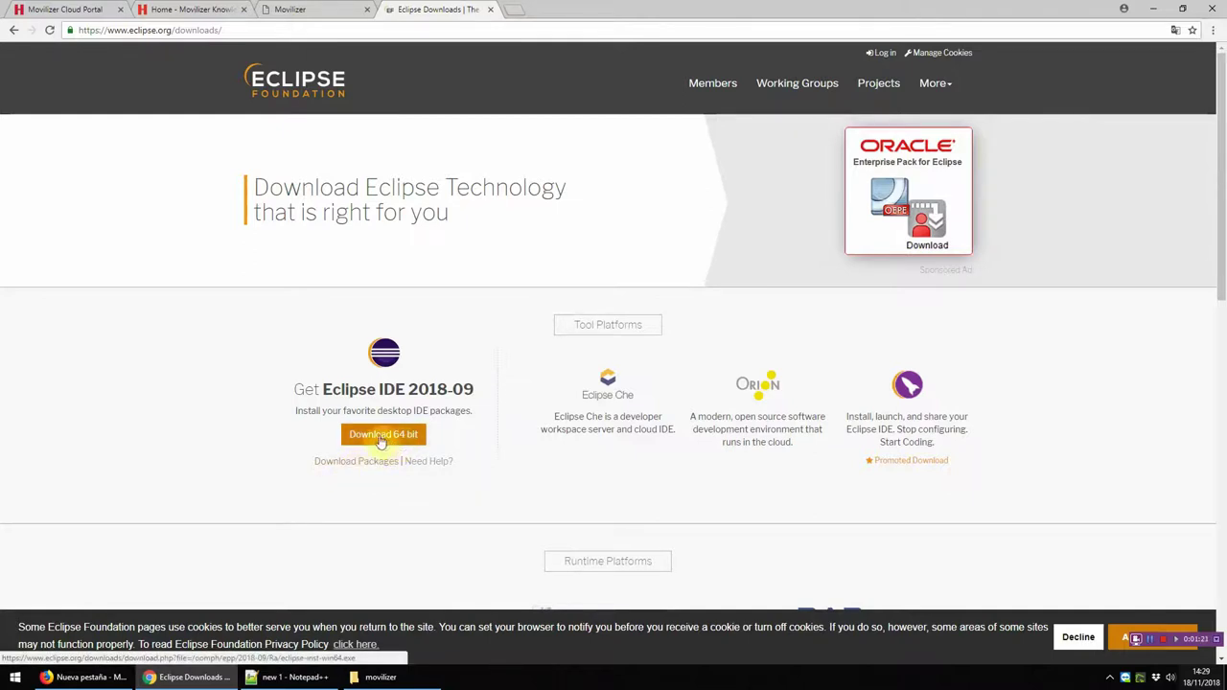
pyautogui.click(377, 462)
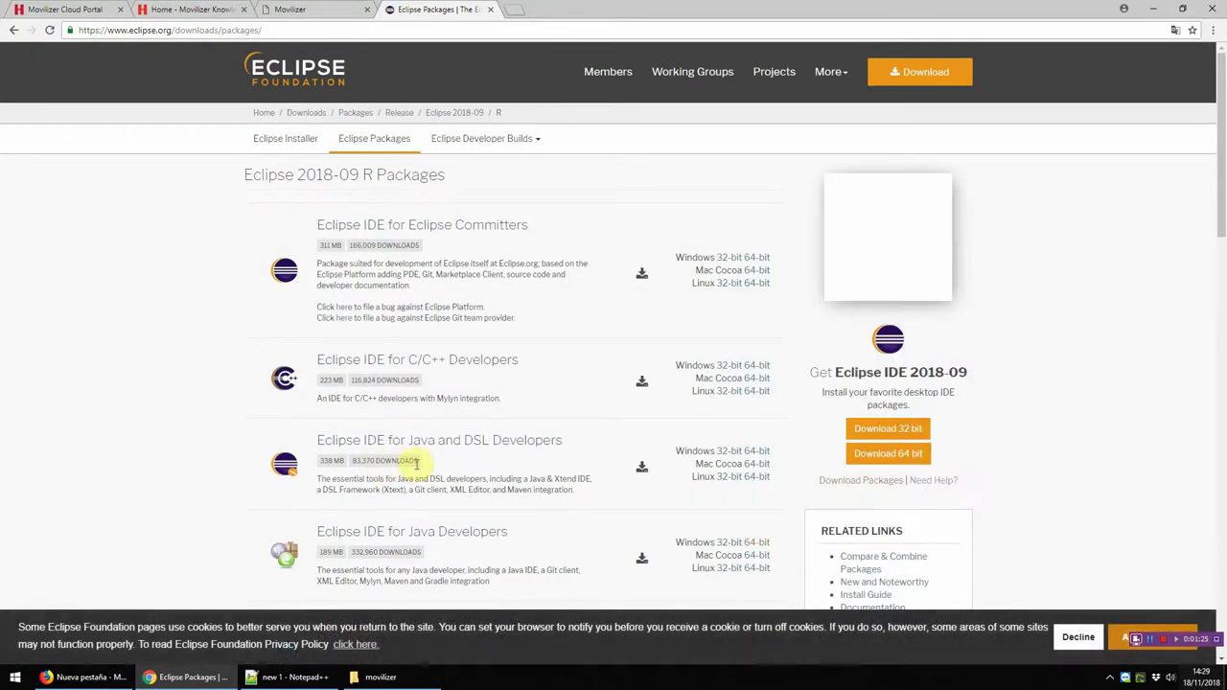
pyautogui.scroll(-2, 426, 474)
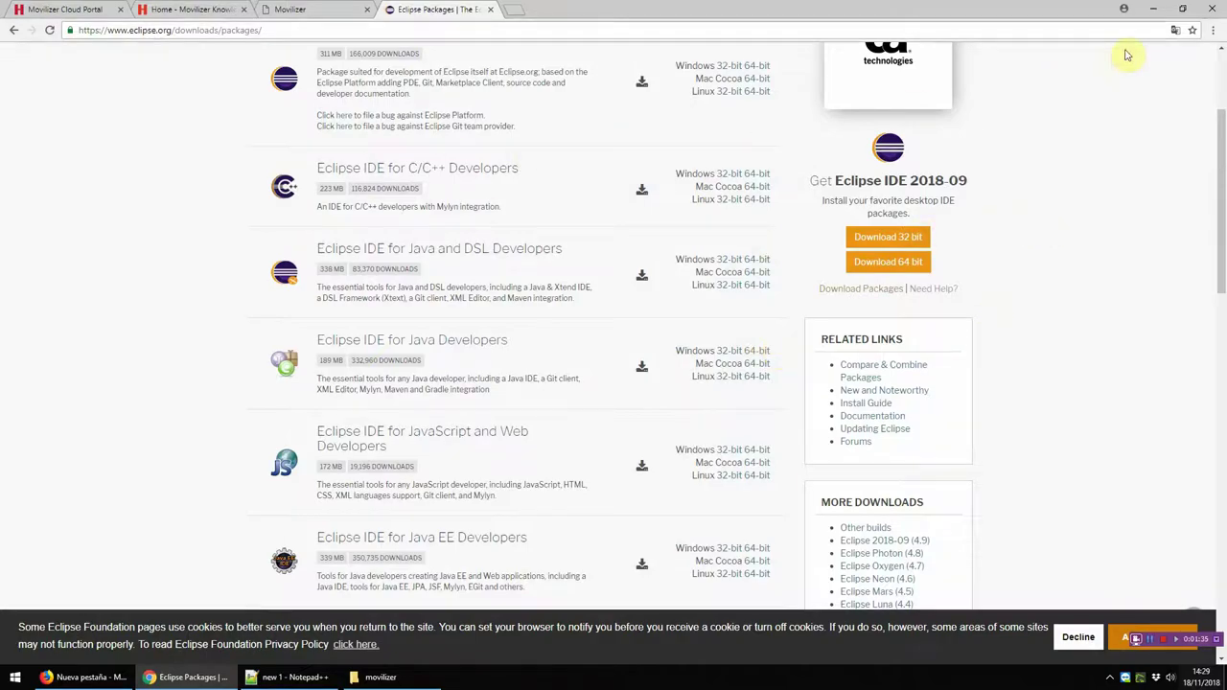
pyautogui.click(1152, 7)
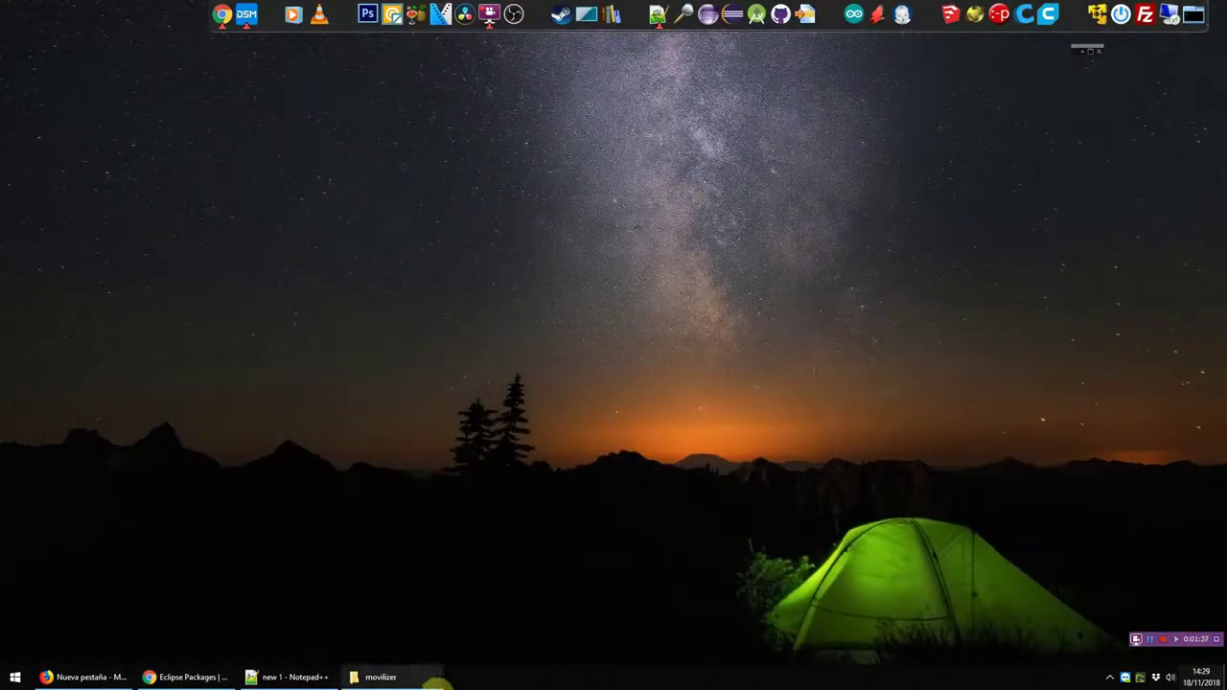
# Step: Launch eclipse.exe from movilizer\eclipse and return to Chrome's Eclipse Packages page
pyautogui.click(383, 677)
pyautogui.doubleClick(241, 226)
pyautogui.hotkey('alt', 'Left')
pyautogui.doubleClick(241, 235)
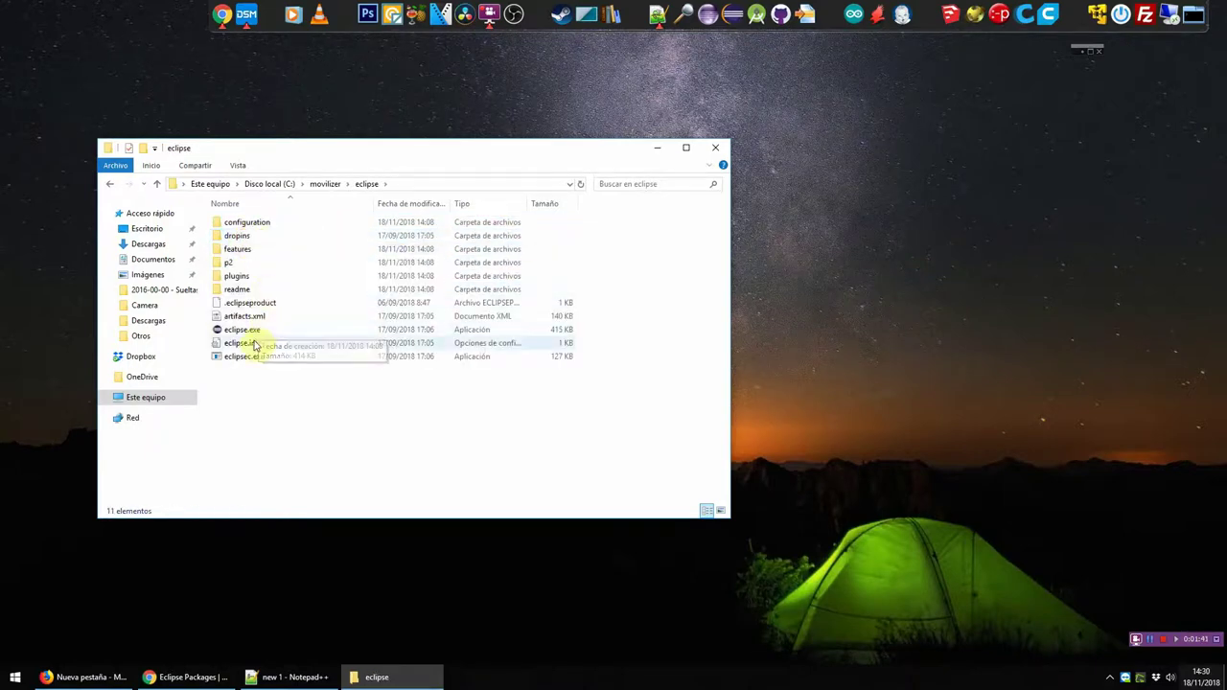
pyautogui.doubleClick(243, 332)
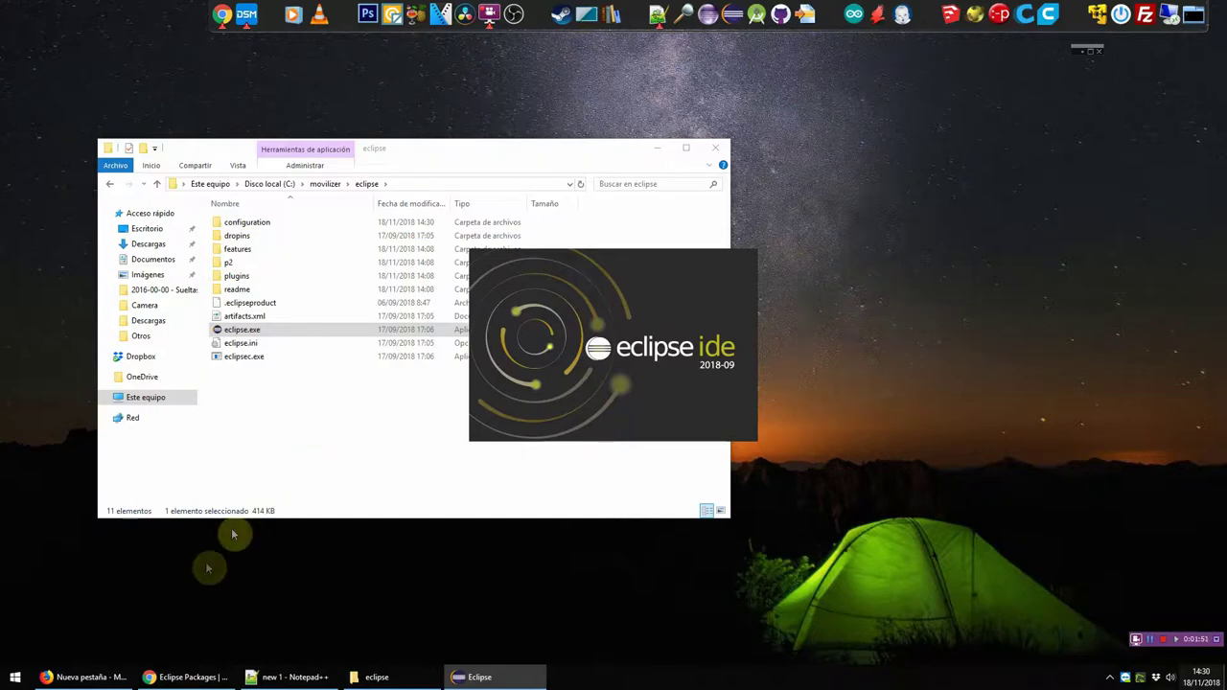
pyautogui.click(177, 677)
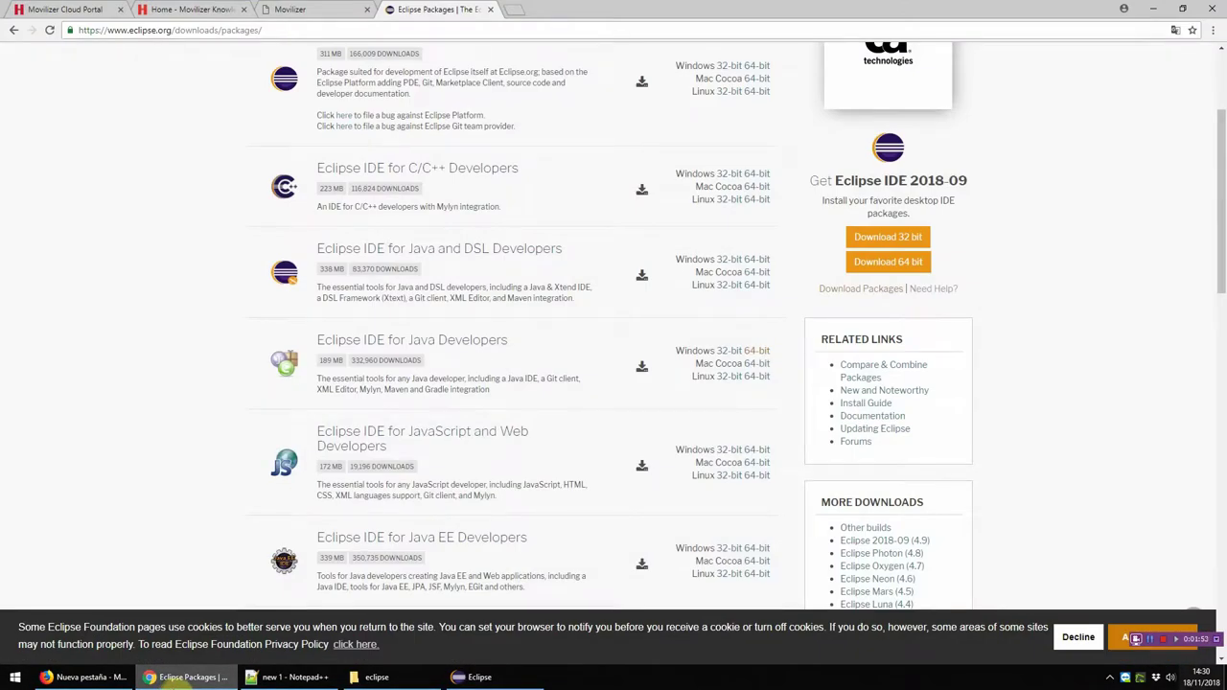
# Step: Search the Knowledge Center for 'eclipse' and open 'Install the Movilizer Eclipse Plug-in'
pyautogui.click(196, 10)
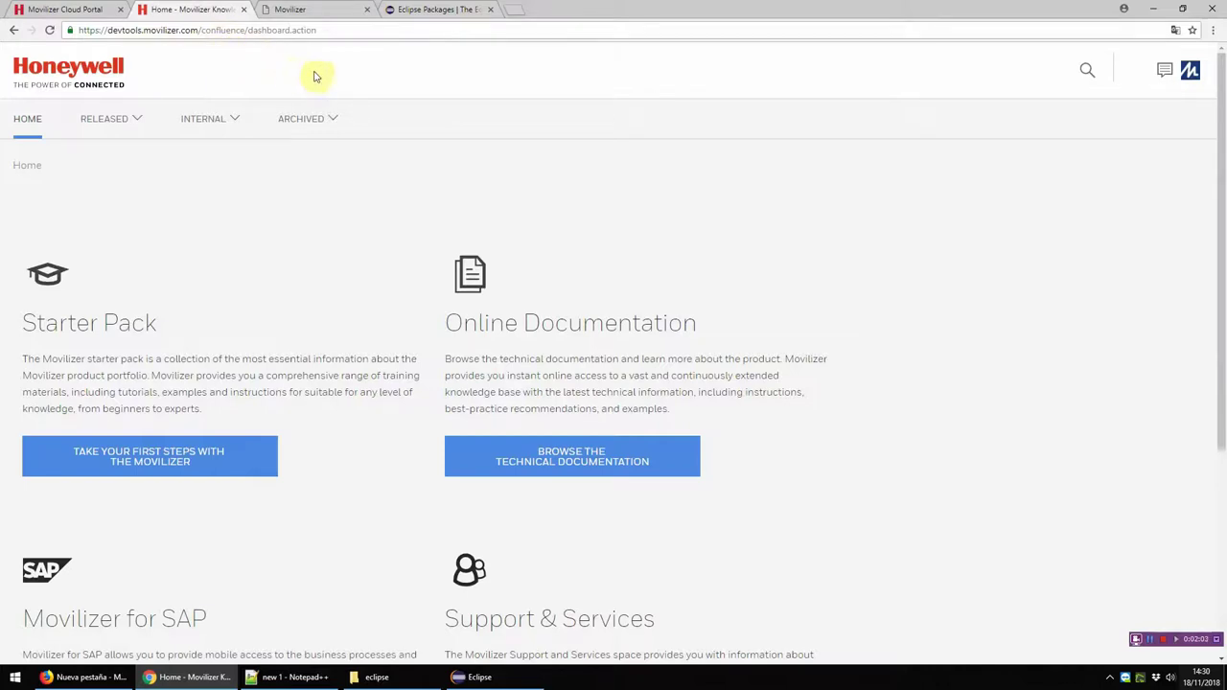
pyautogui.click(1087, 70)
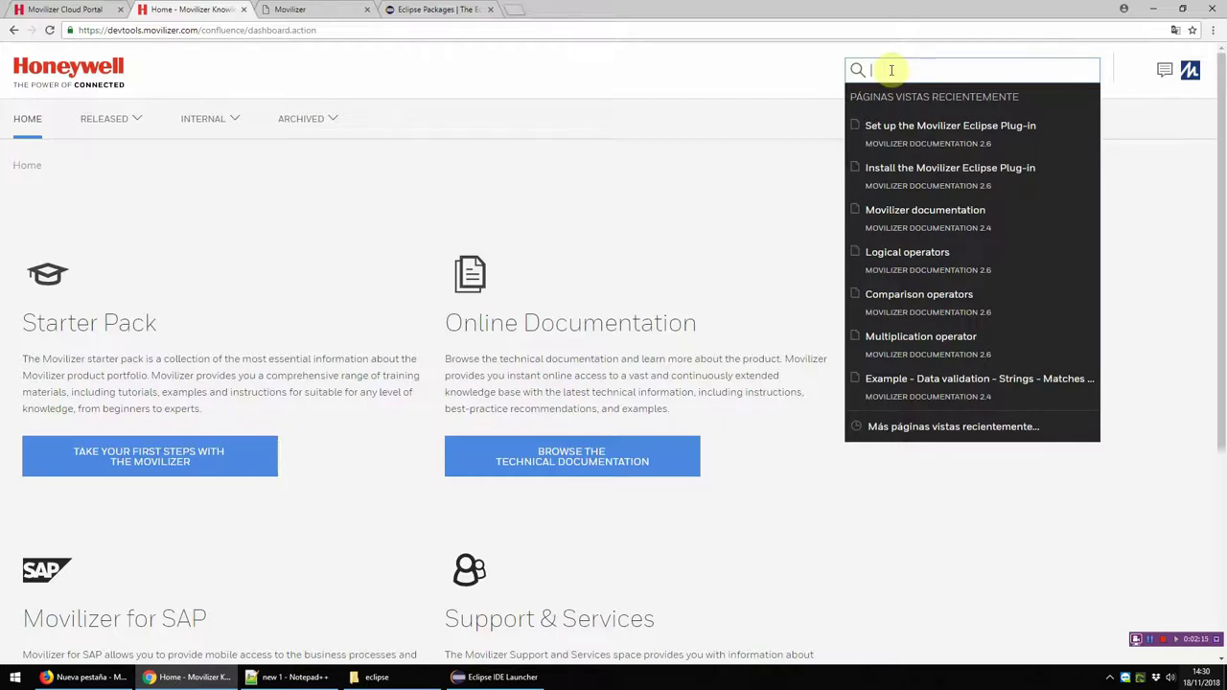
pyautogui.write('eclipse')
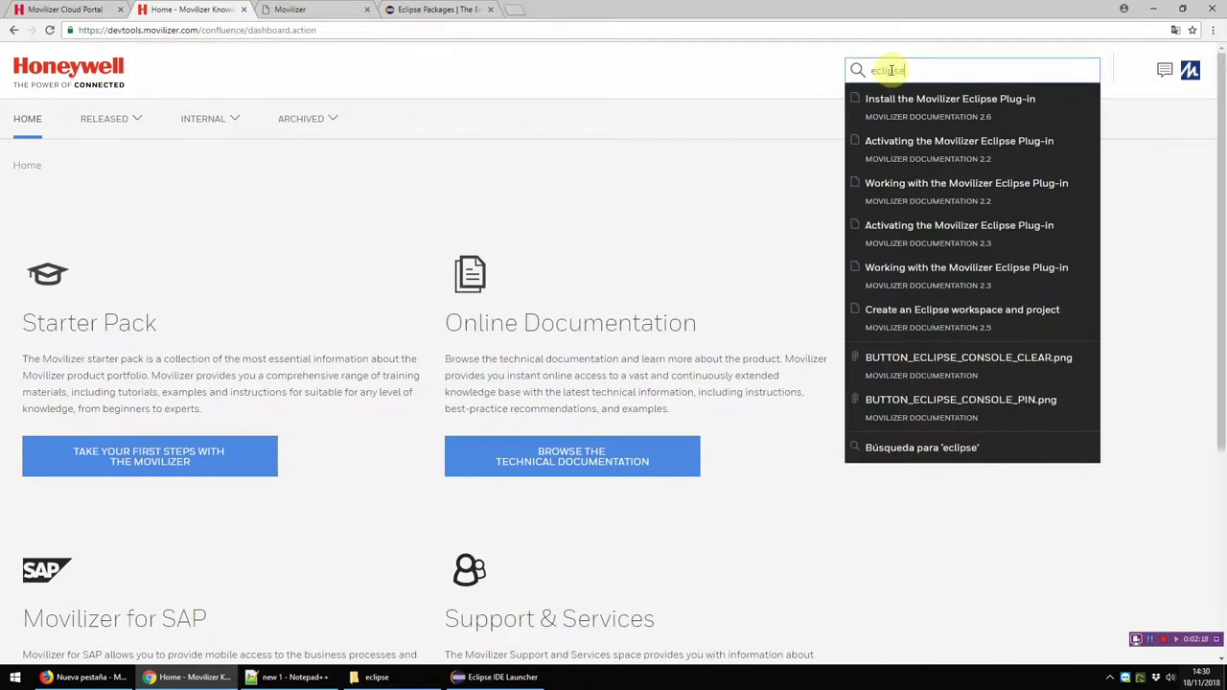
pyautogui.press('Down')
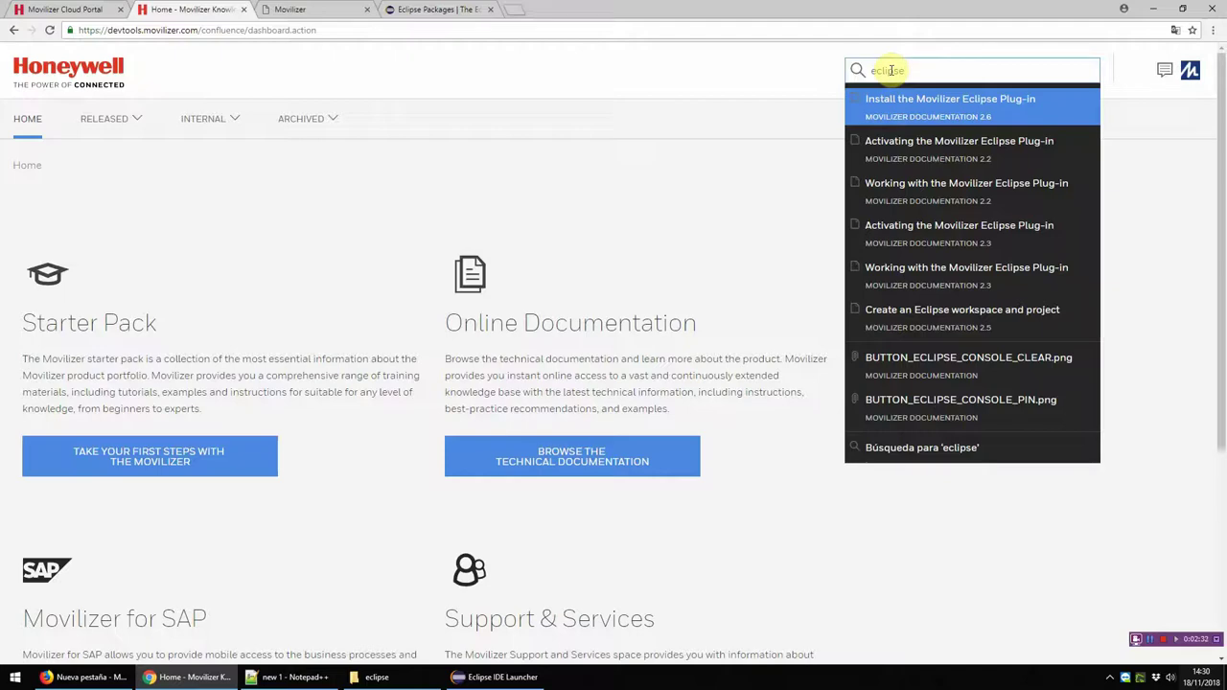
pyautogui.press('Return')
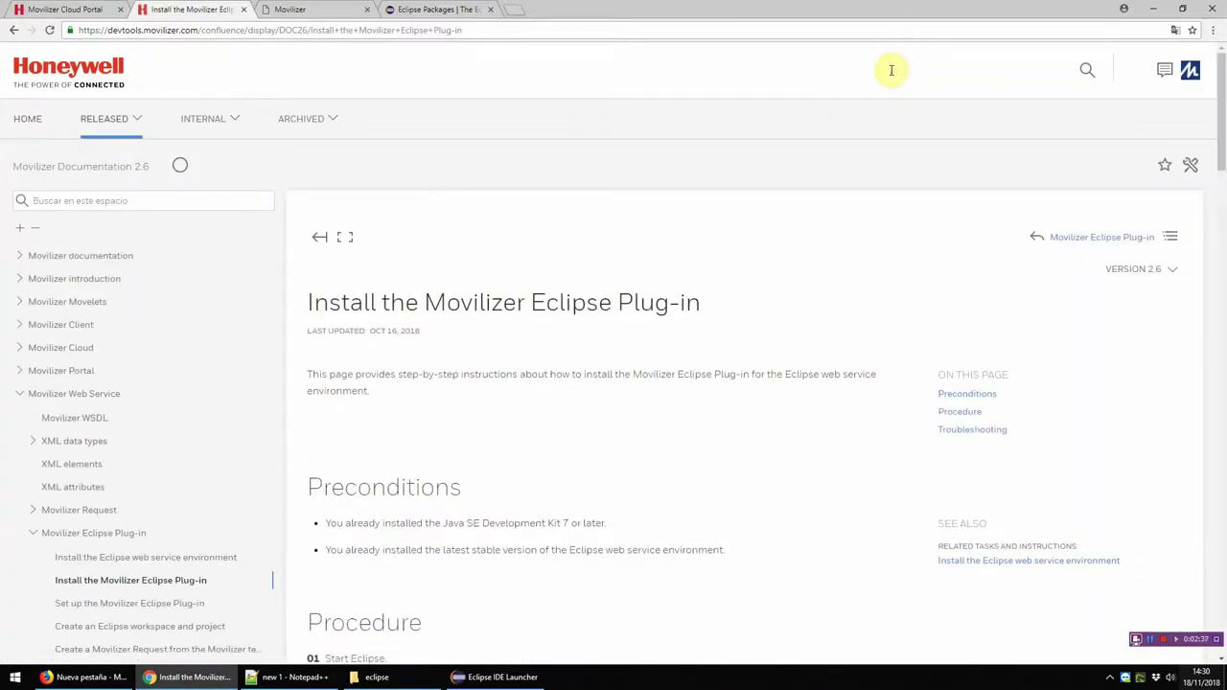
# Step: Select the nexus update-site URL in step 05 and bring up the Eclipse workspace launcher
pyautogui.scroll(-1, 851, 125)
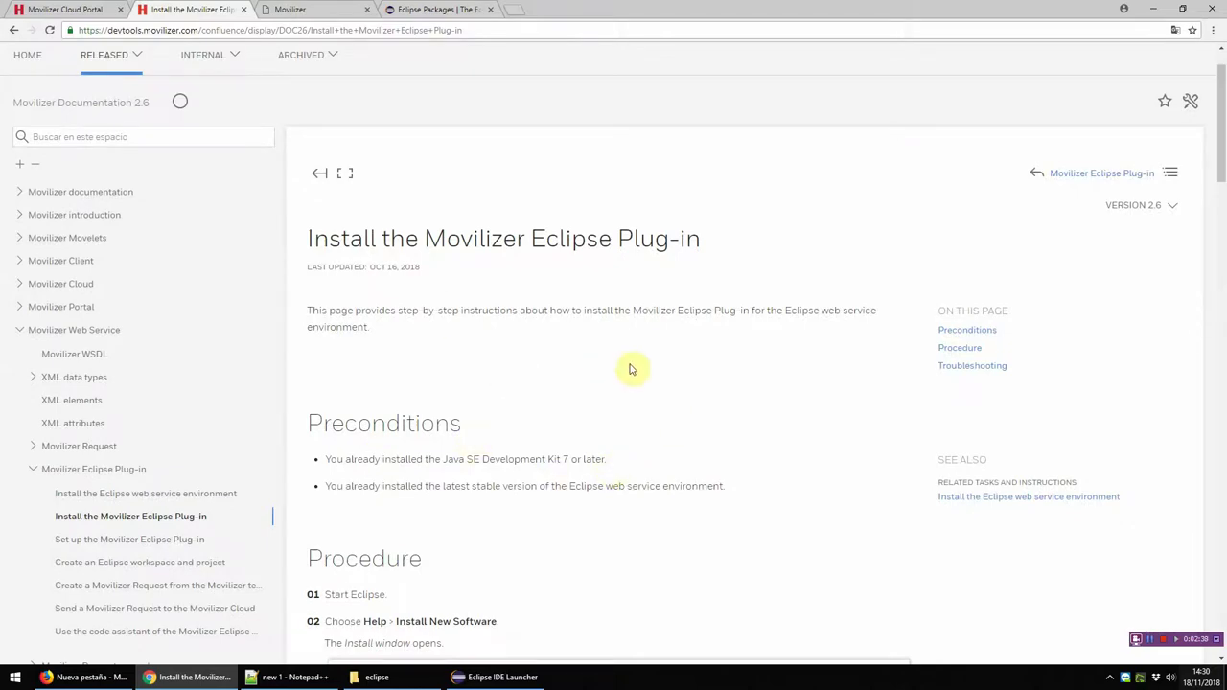
pyautogui.scroll(-10, 631, 369)
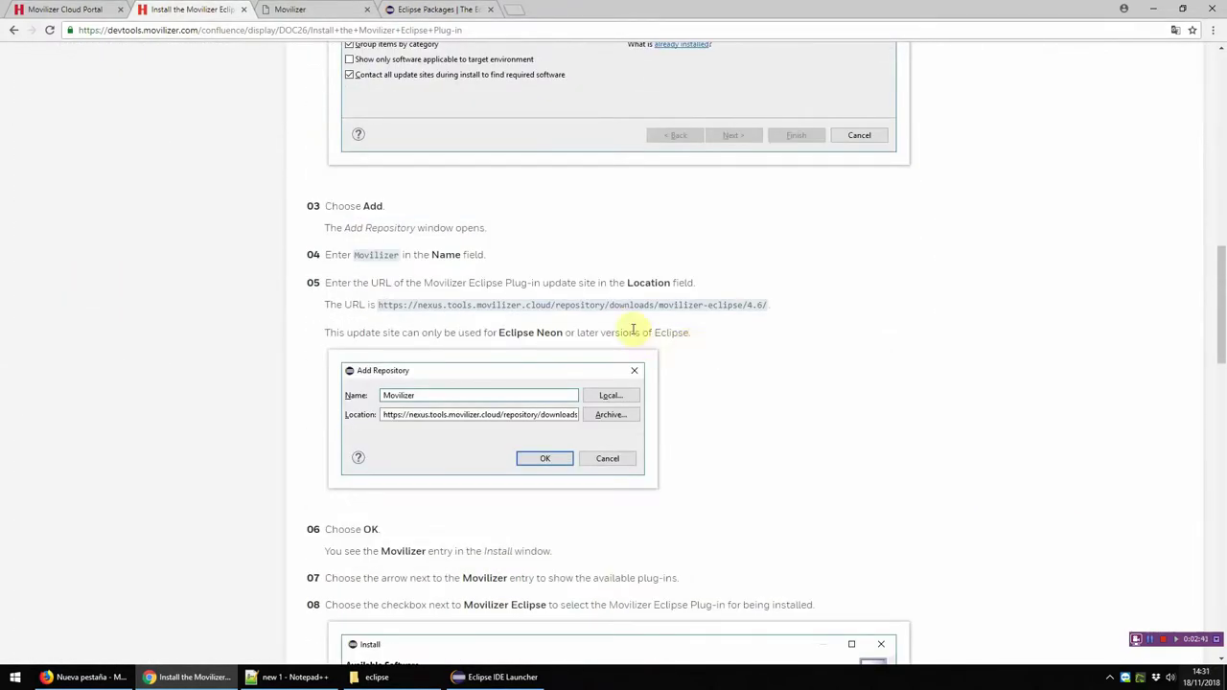
pyautogui.moveTo(771, 305); pyautogui.dragTo(380, 316)
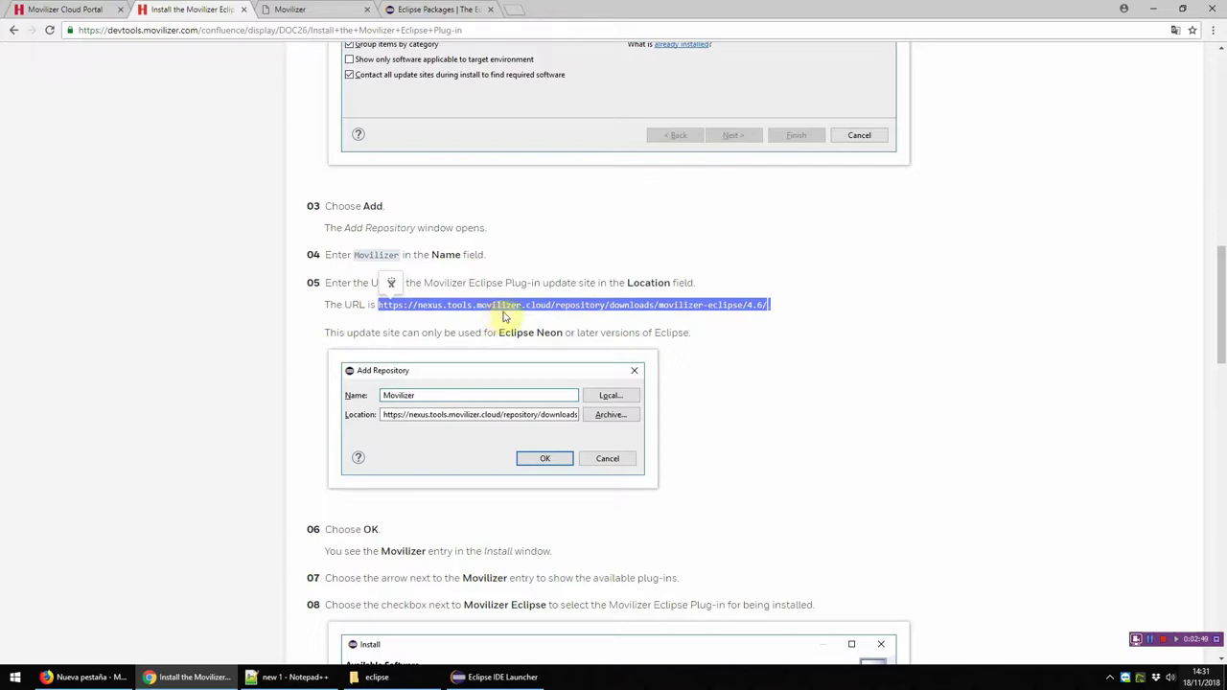
pyautogui.click(655, 321)
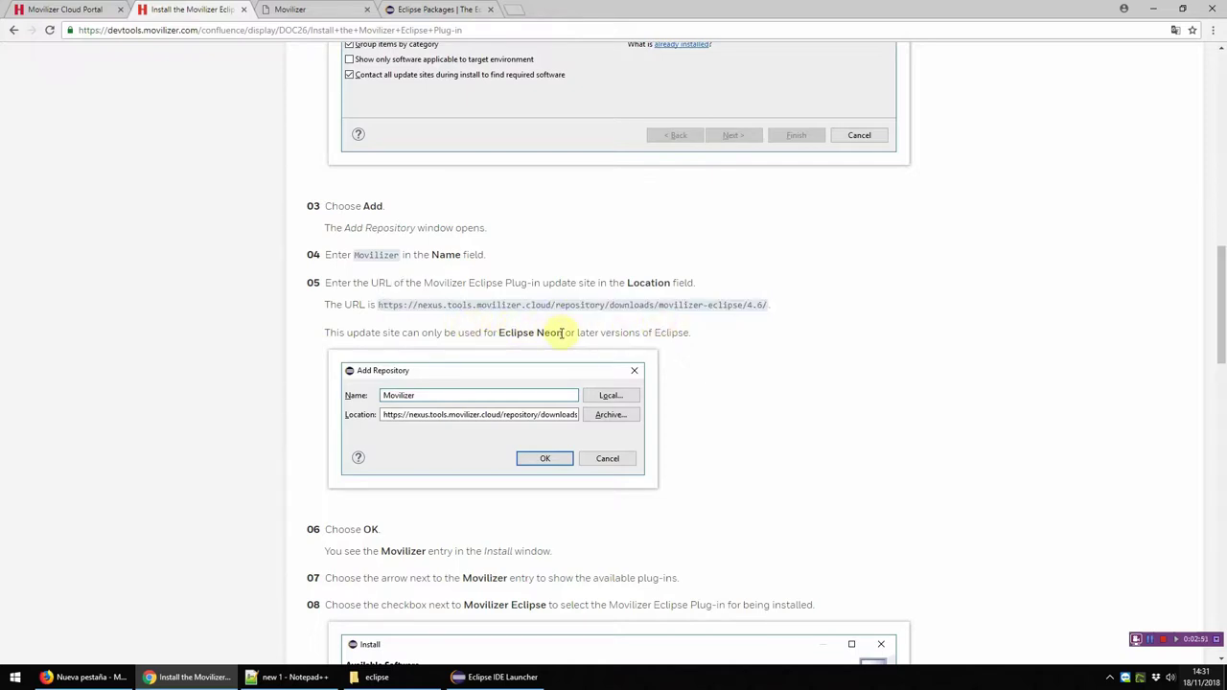
pyautogui.moveTo(575, 333); pyautogui.dragTo(615, 333)
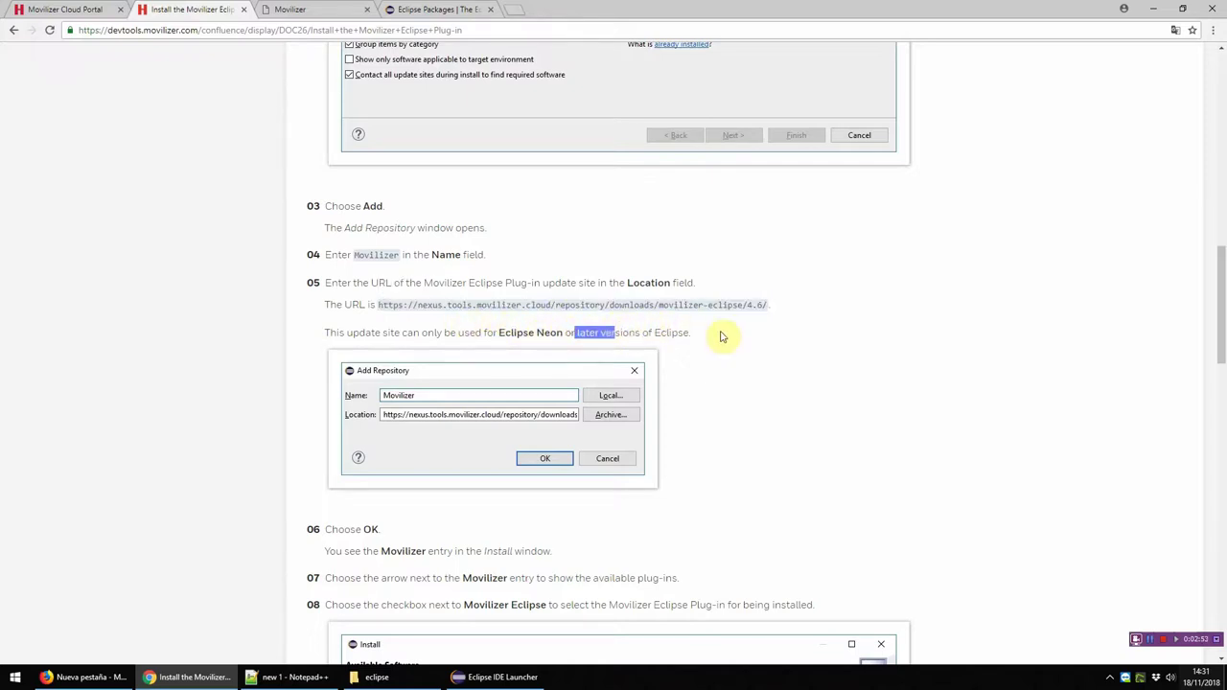
pyautogui.click(381, 304)
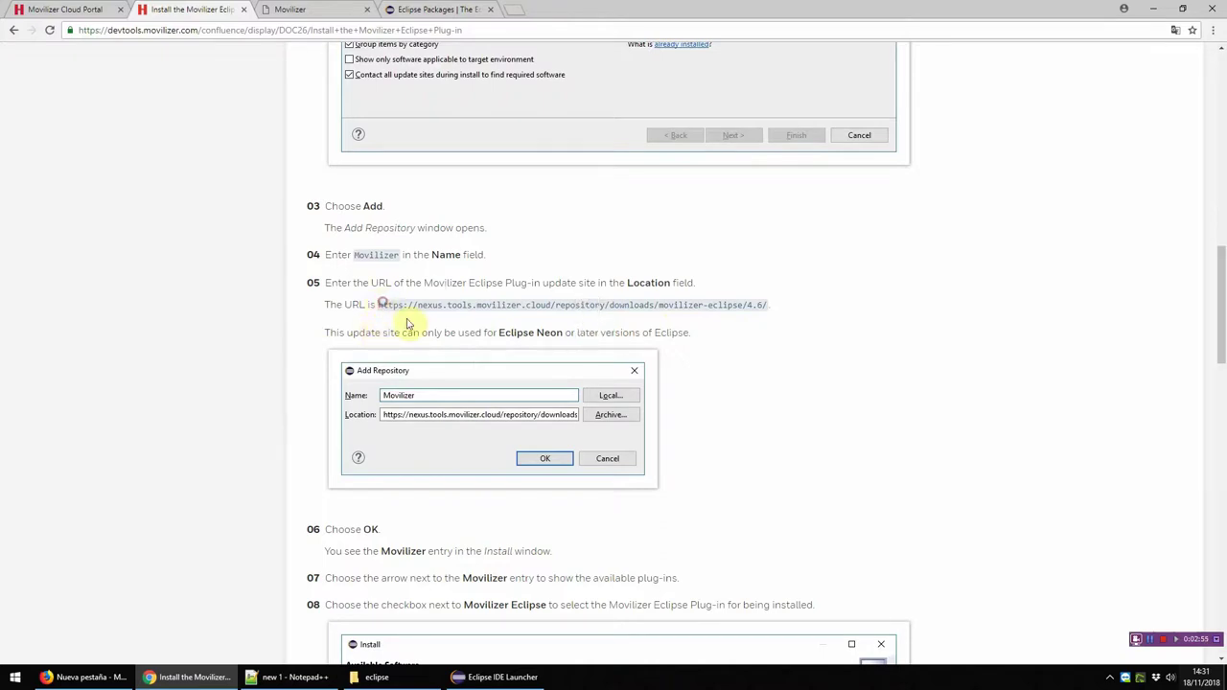
pyautogui.moveTo(380, 305); pyautogui.dragTo(768, 305)
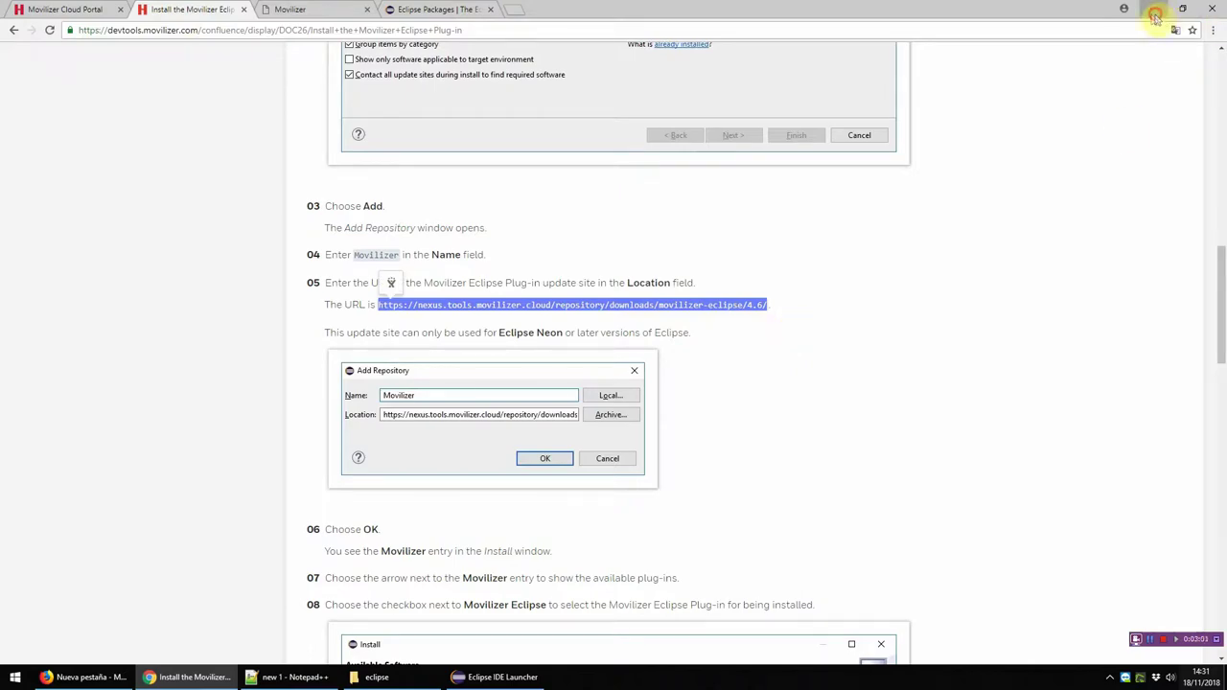
pyautogui.click(1153, 9)
pyautogui.moveTo(556, 226); pyautogui.dragTo(618, 314)
# Step: Shorten the workspace path to 'workspace' and launch Eclipse with it
pyautogui.click(612, 374)
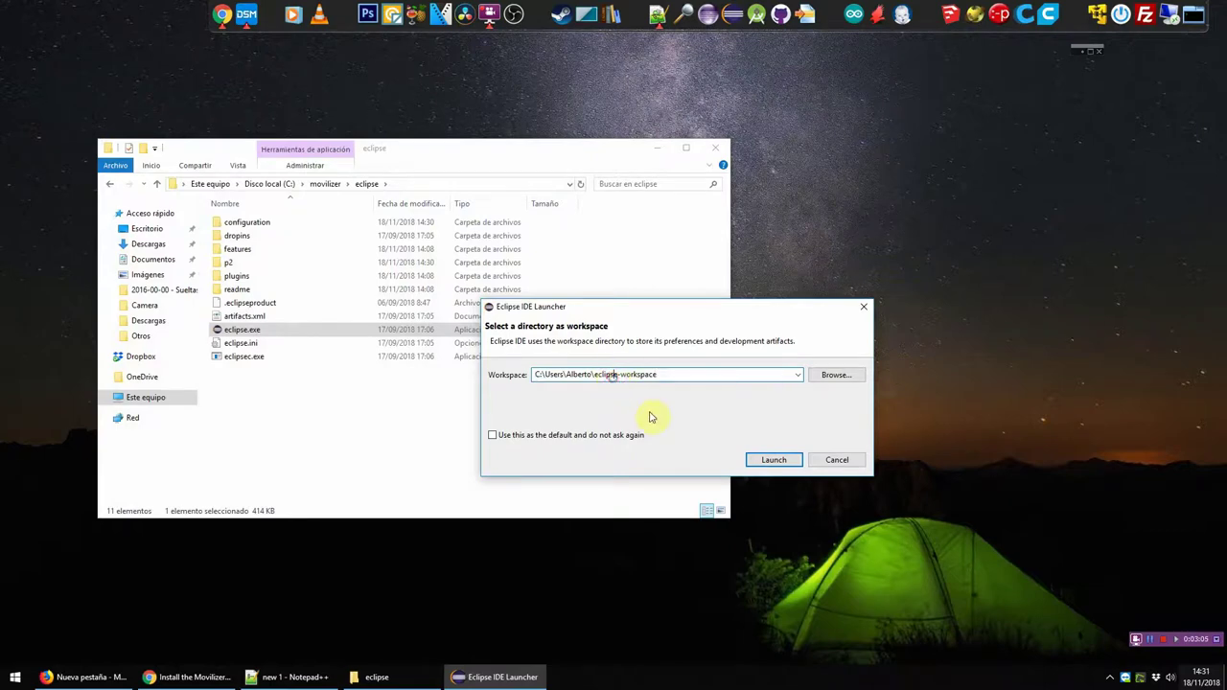
pyautogui.hotkey('shift', 'Home')
pyautogui.press('BackSpace')
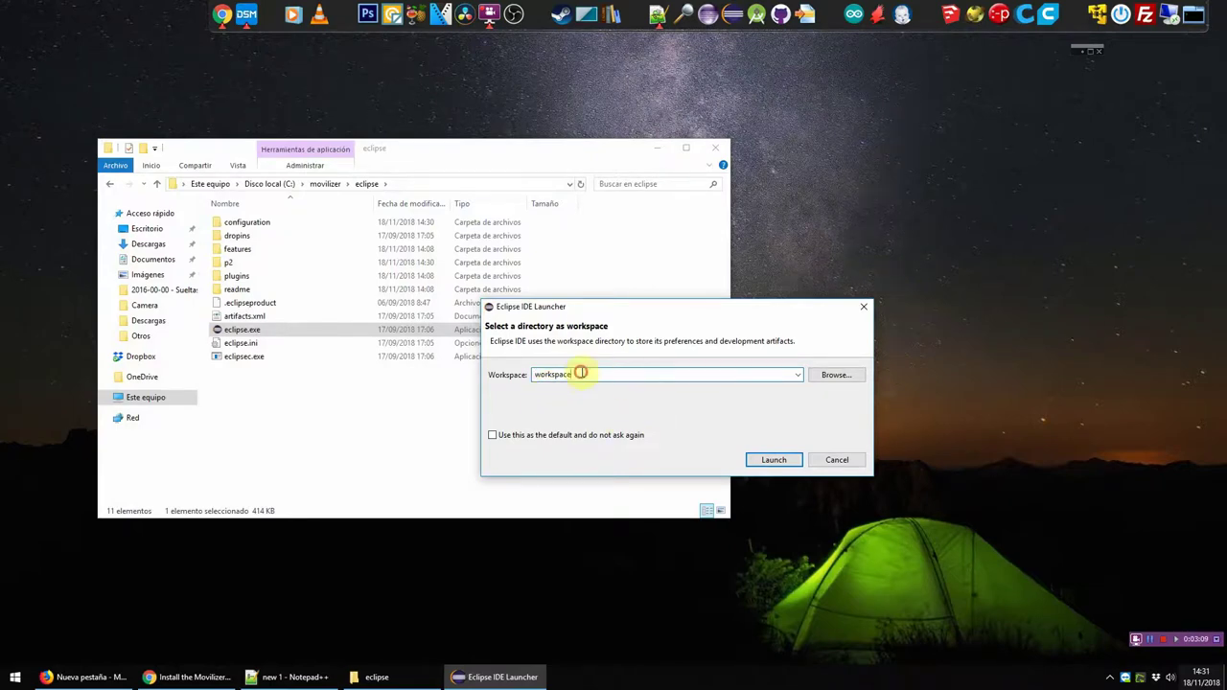
pyautogui.click(774, 460)
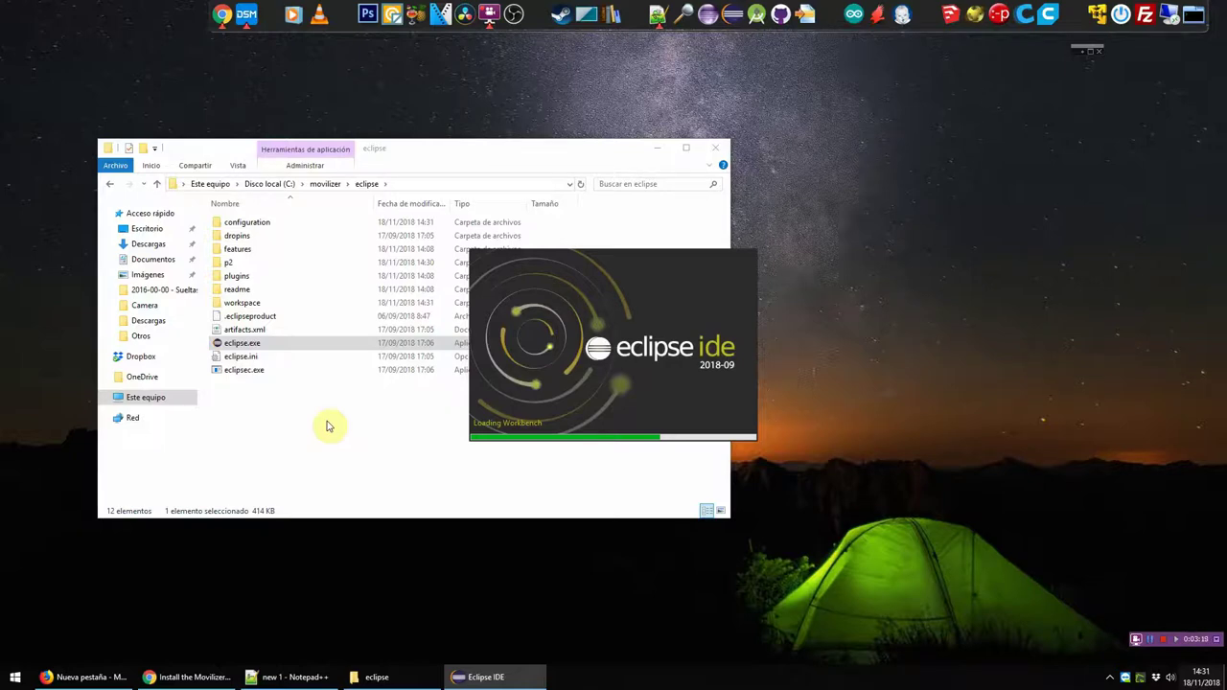
pyautogui.click(242, 303)
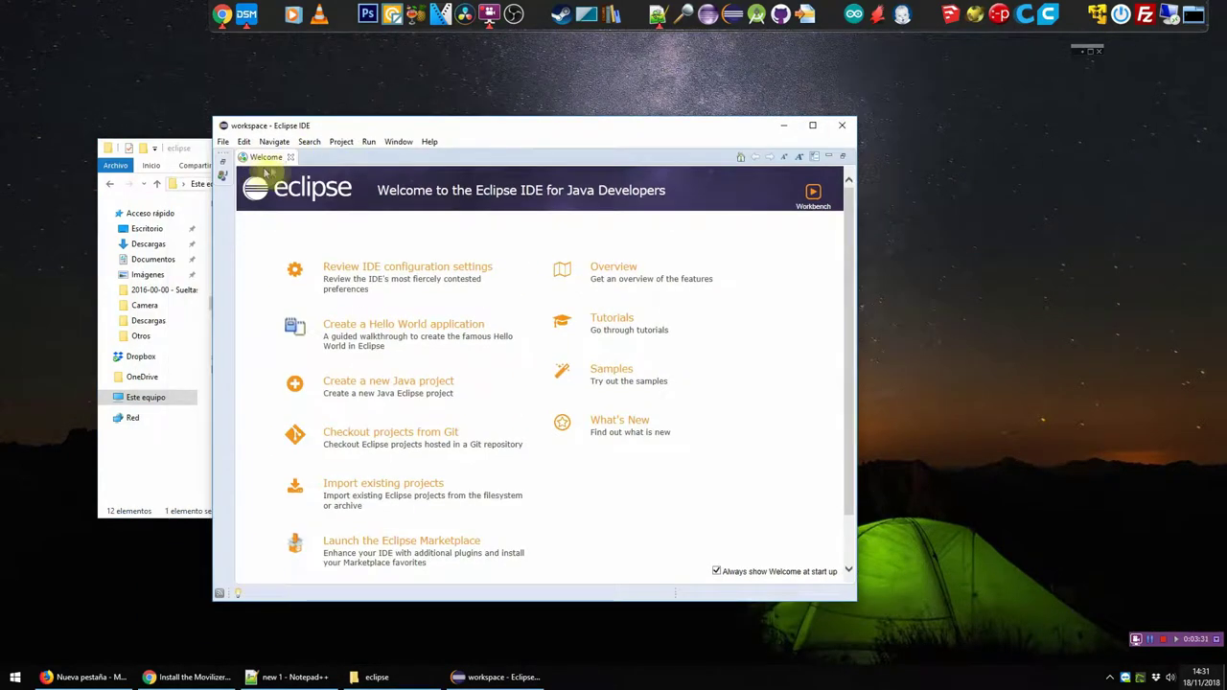
# Step: Close the Welcome page, maximize Eclipse and start the Install New Software wizard
pyautogui.click(290, 157)
pyautogui.doubleClick(436, 128)
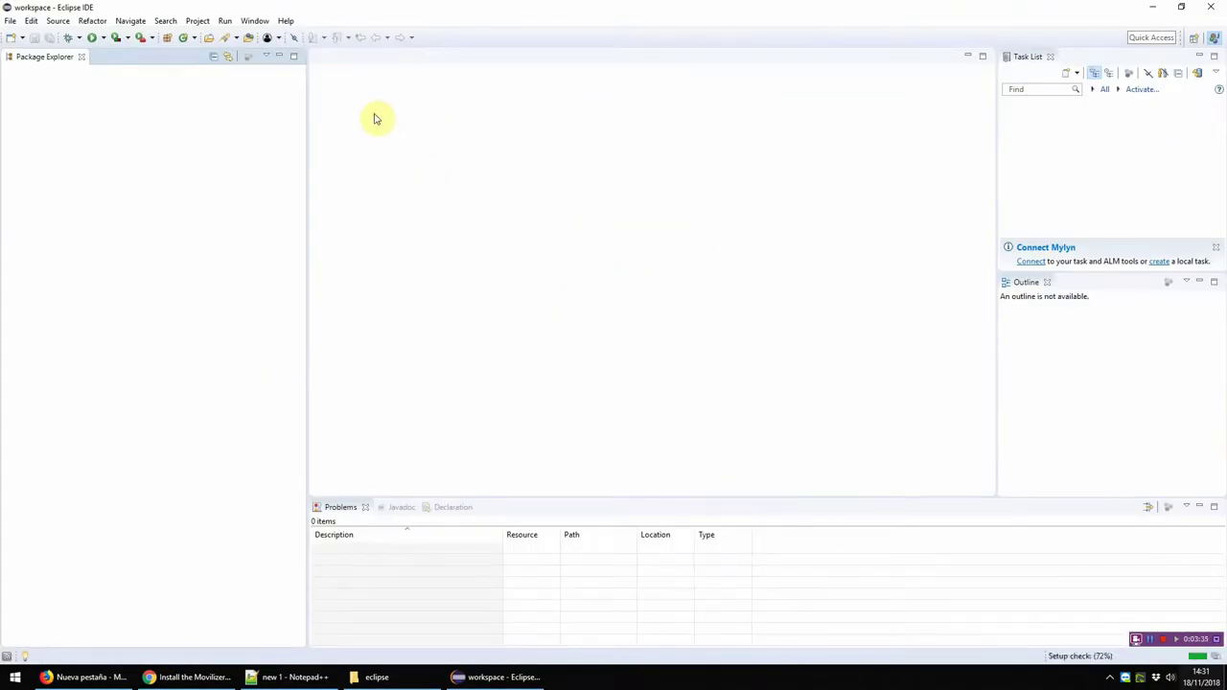
pyautogui.click(287, 21)
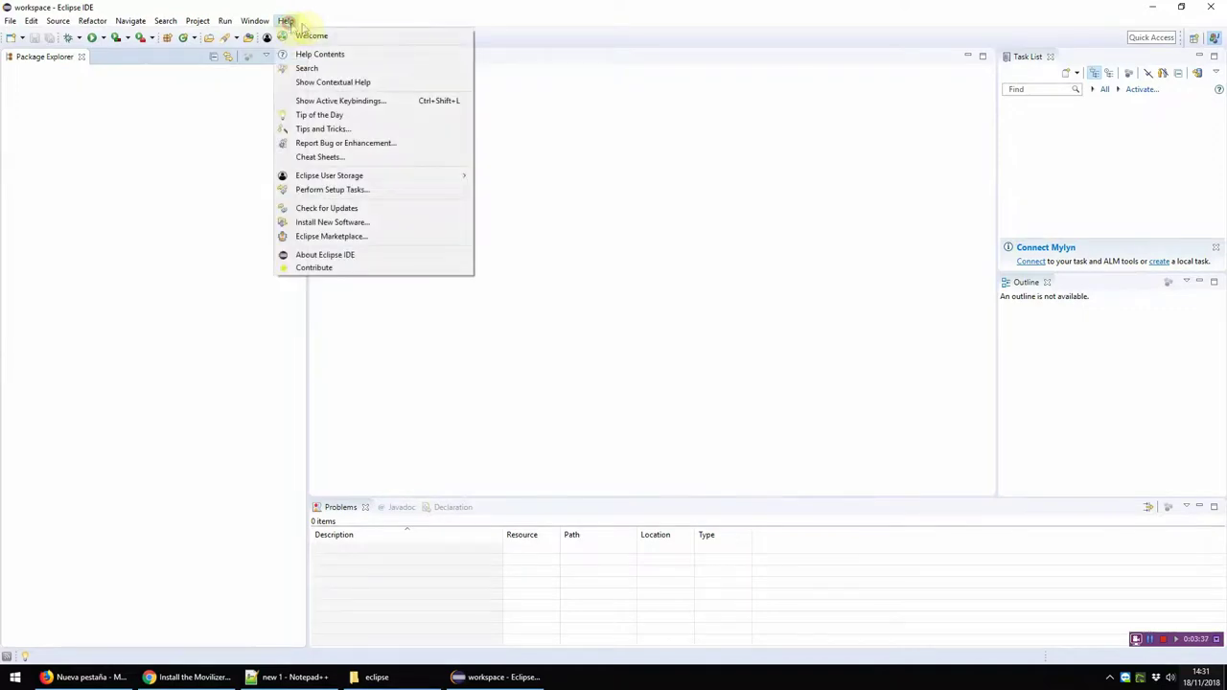
pyautogui.click(345, 225)
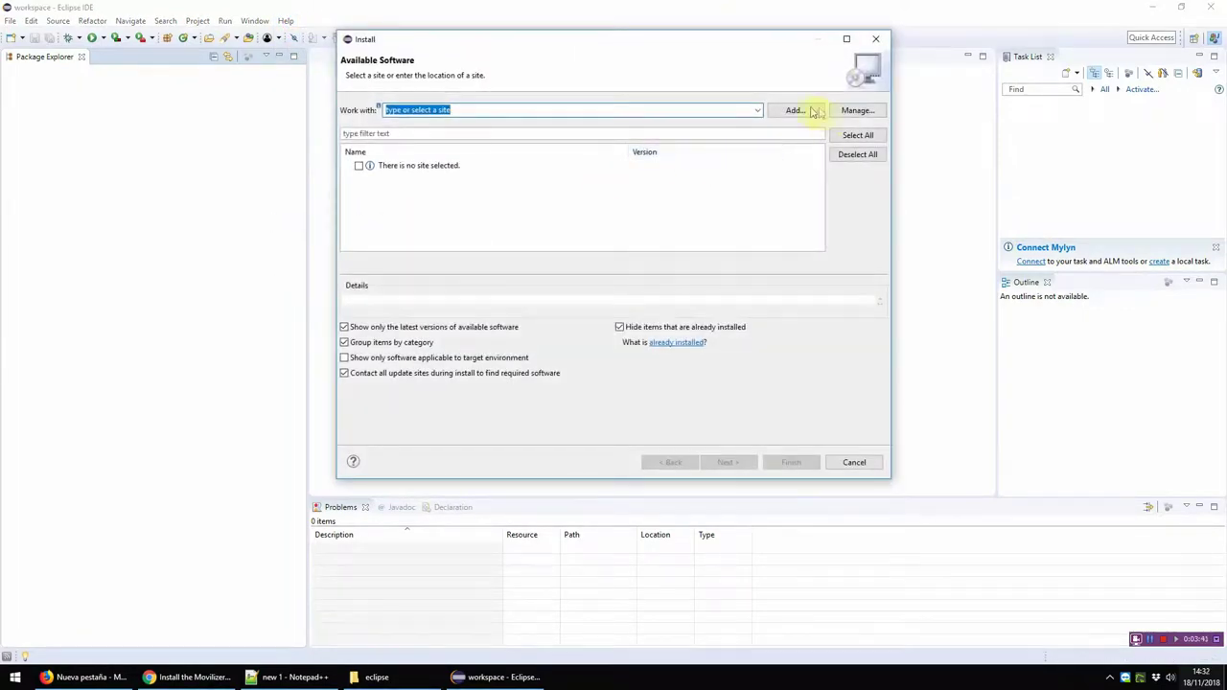
# Step: Add a 'Movilizer' update site with the pasted nexus URL and expand its plug-ins
pyautogui.click(795, 110)
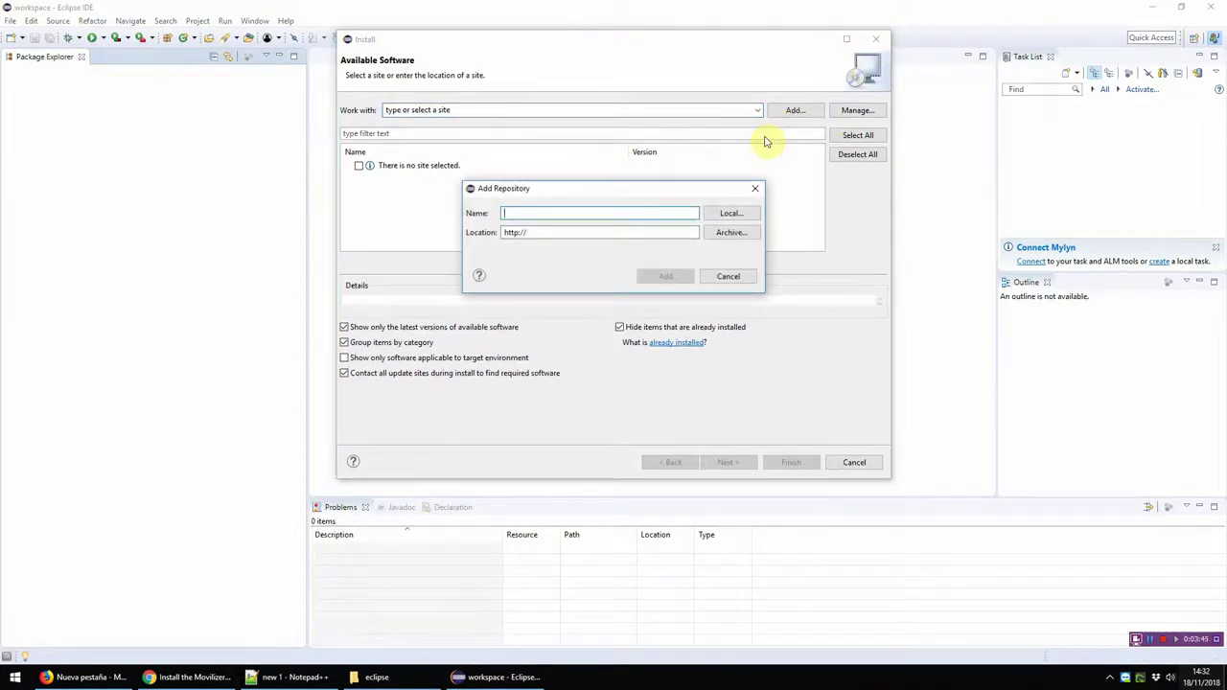
pyautogui.write('Movilizer')
pyautogui.press('Tab')
pyautogui.hotkey('ctrl', 'v')
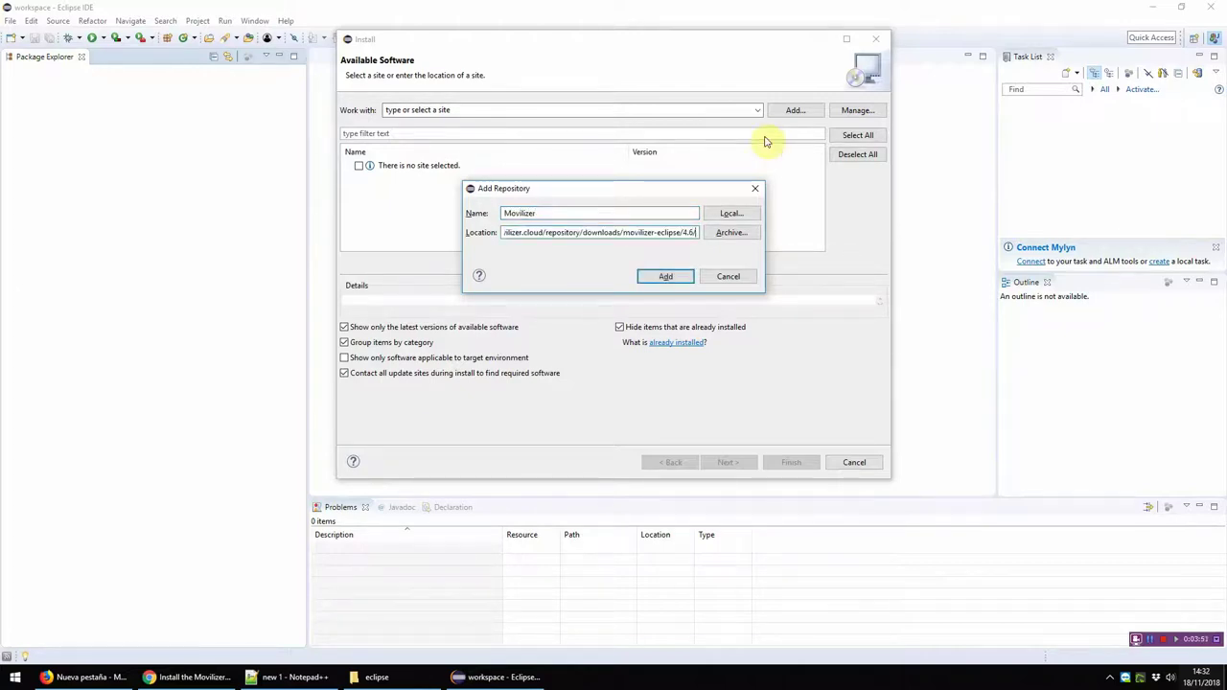
pyautogui.click(665, 276)
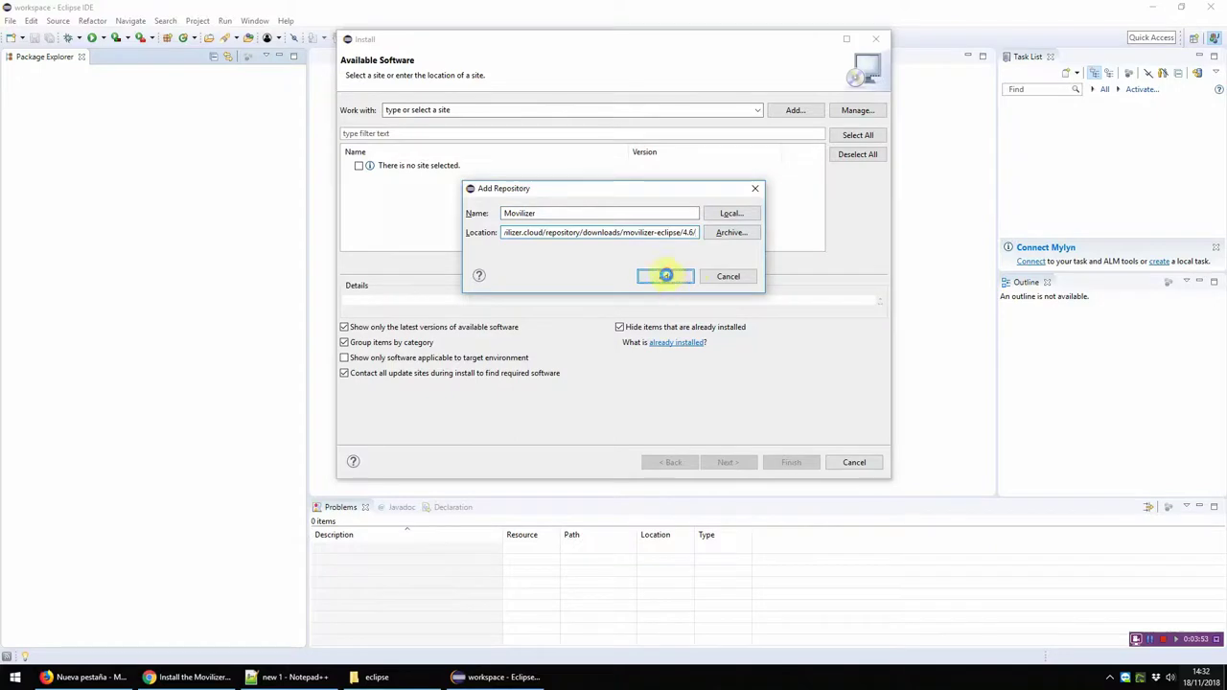
pyautogui.click(349, 165)
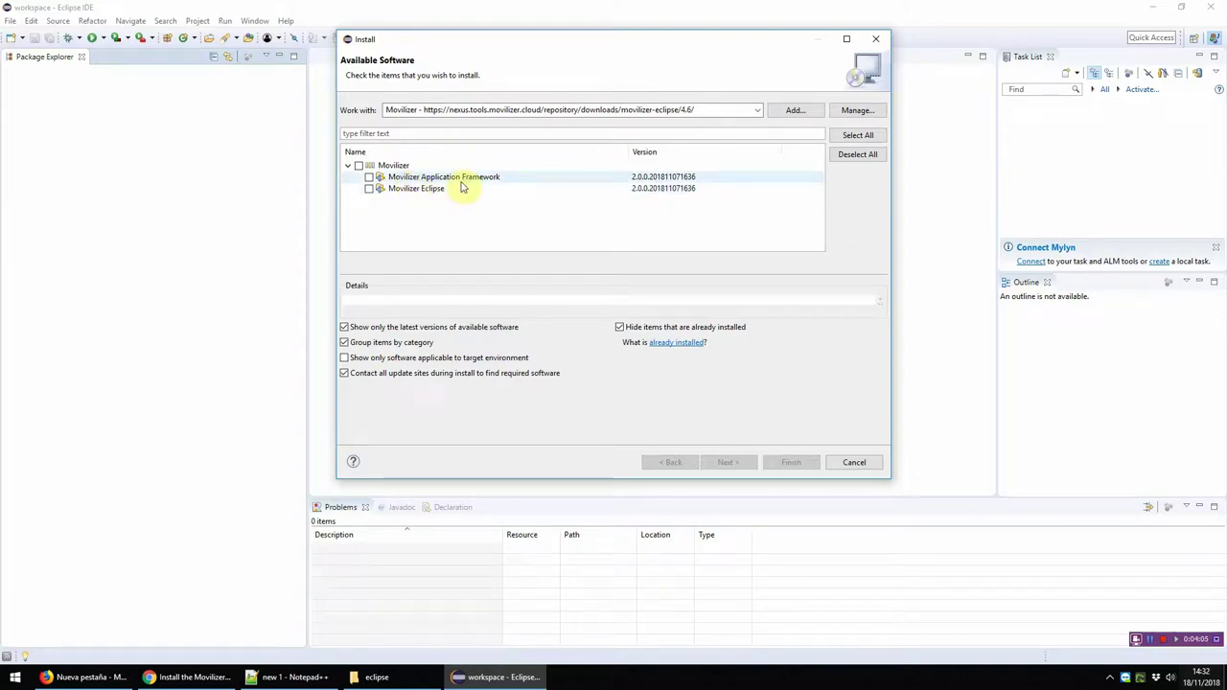
# Step: Review both Movilizer plug-in descriptions, select both, and continue the install wizard
pyautogui.click(418, 197)
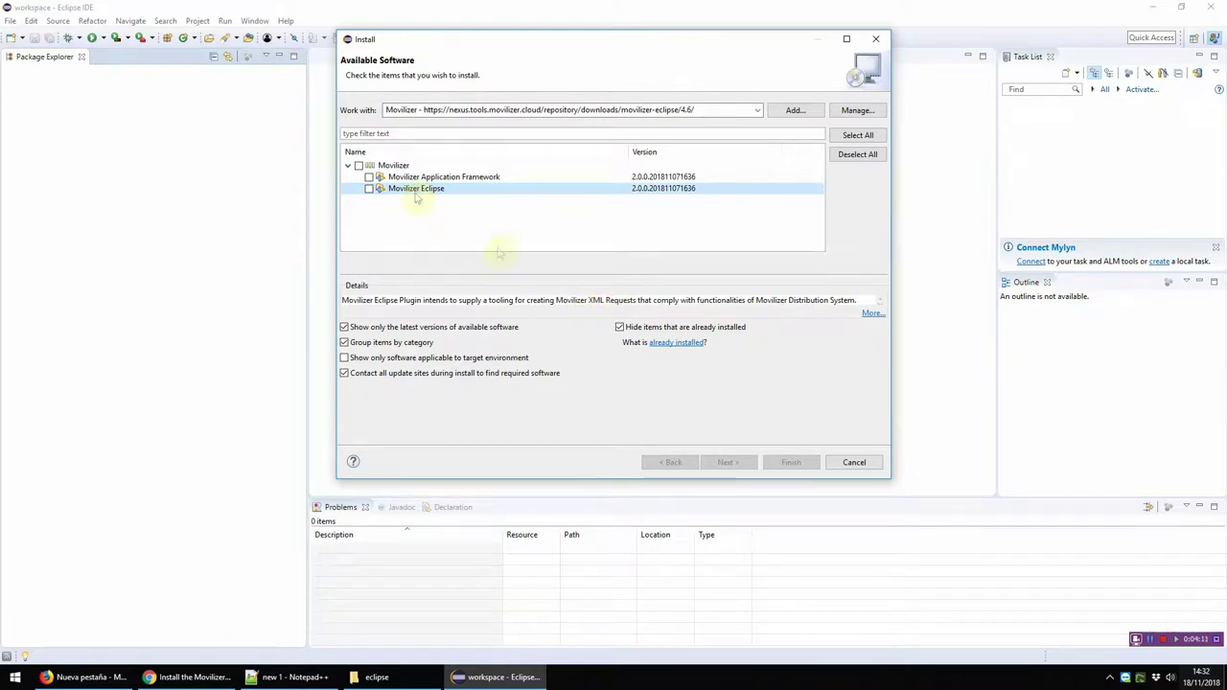
pyautogui.click(411, 178)
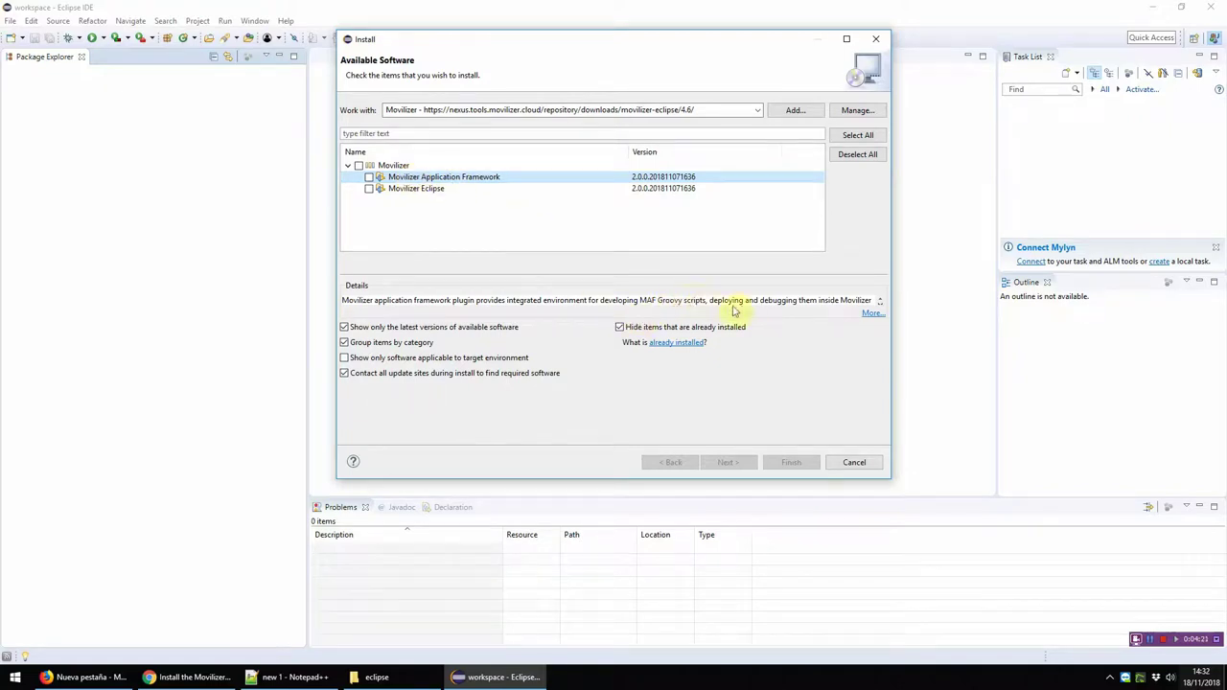
pyautogui.click(396, 189)
pyautogui.click(358, 166)
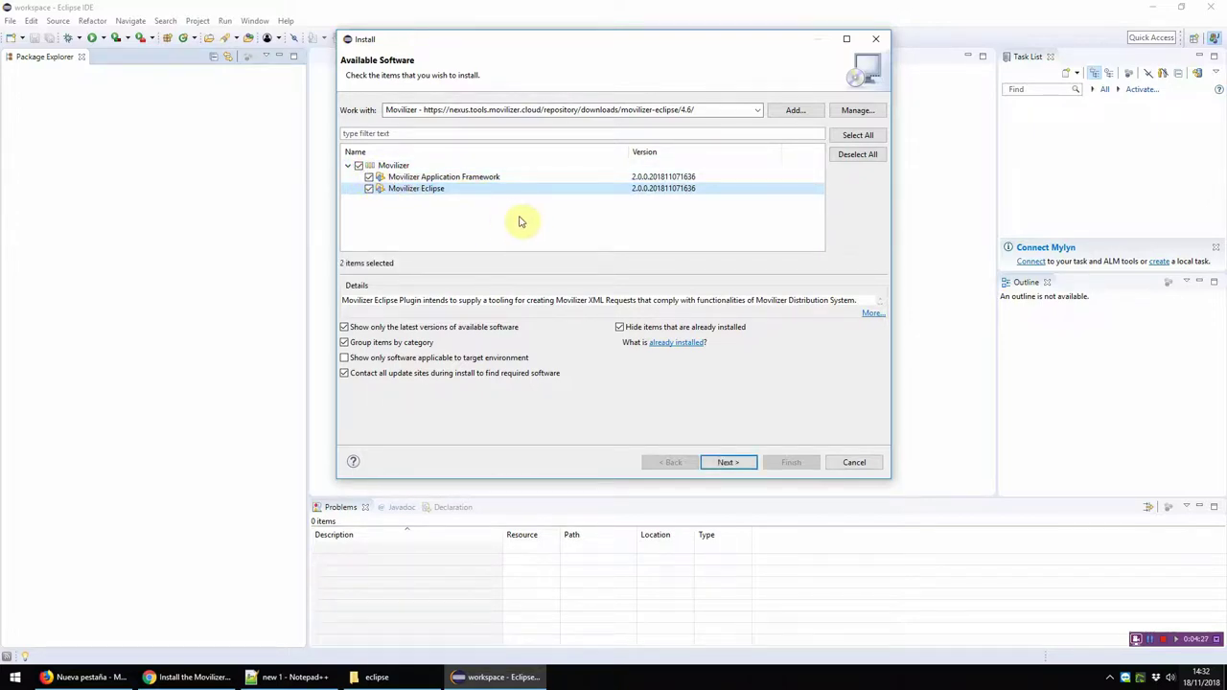
pyautogui.click(725, 464)
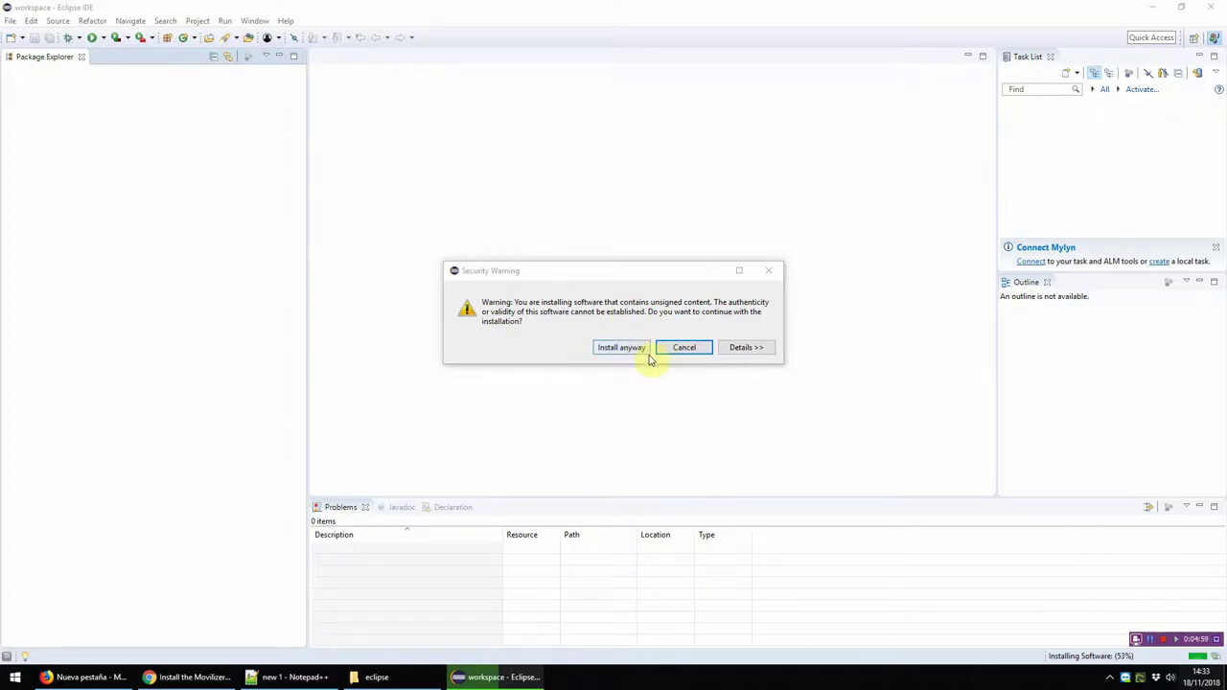
# Step: Install the unsigned plug-ins, restart Eclipse, and close Welcome, Task List and Outline
pyautogui.click(615, 351)
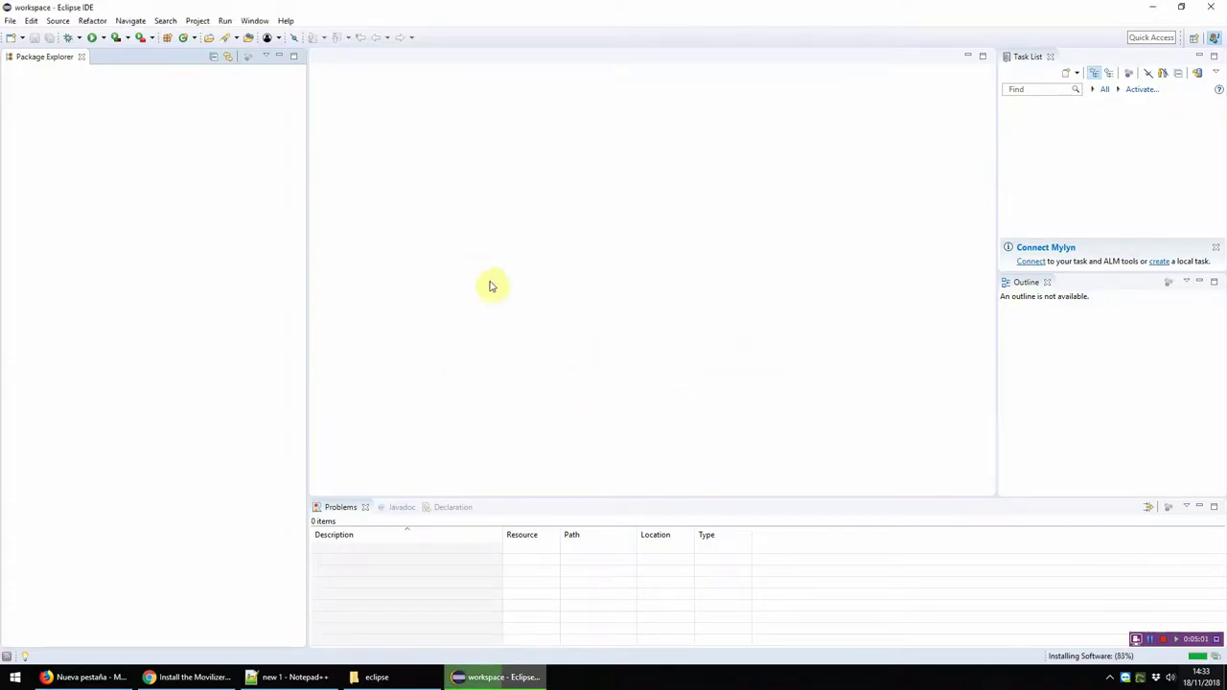
pyautogui.click(676, 344)
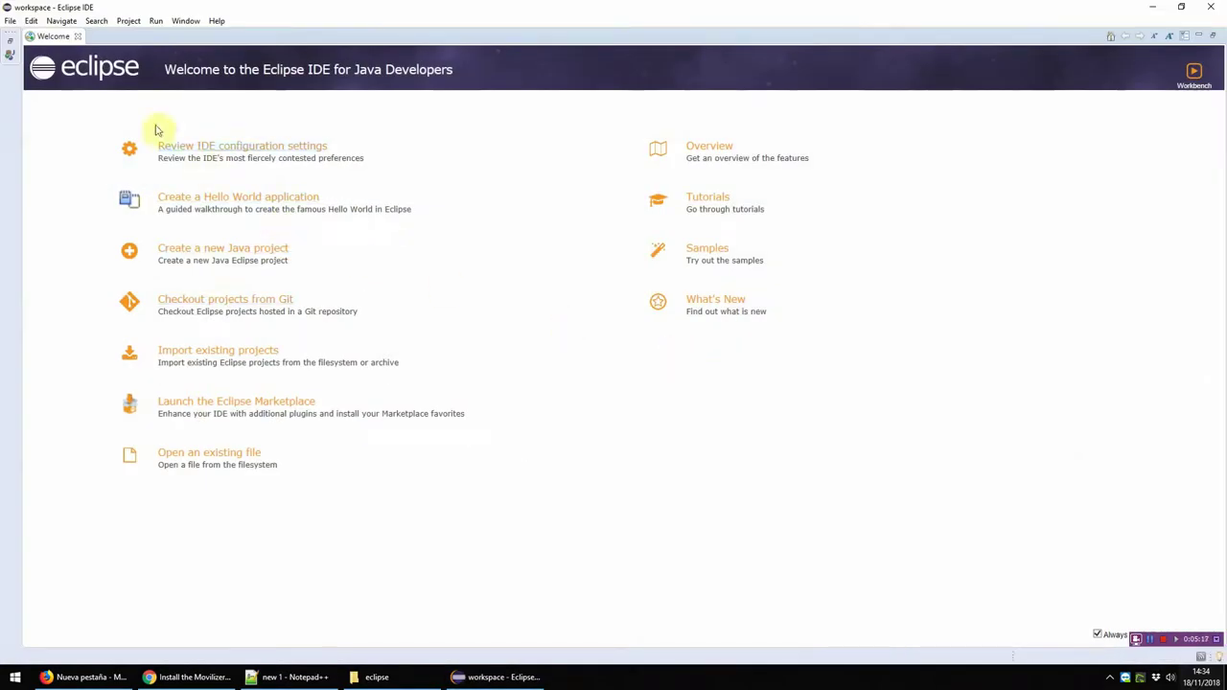
pyautogui.click(78, 36)
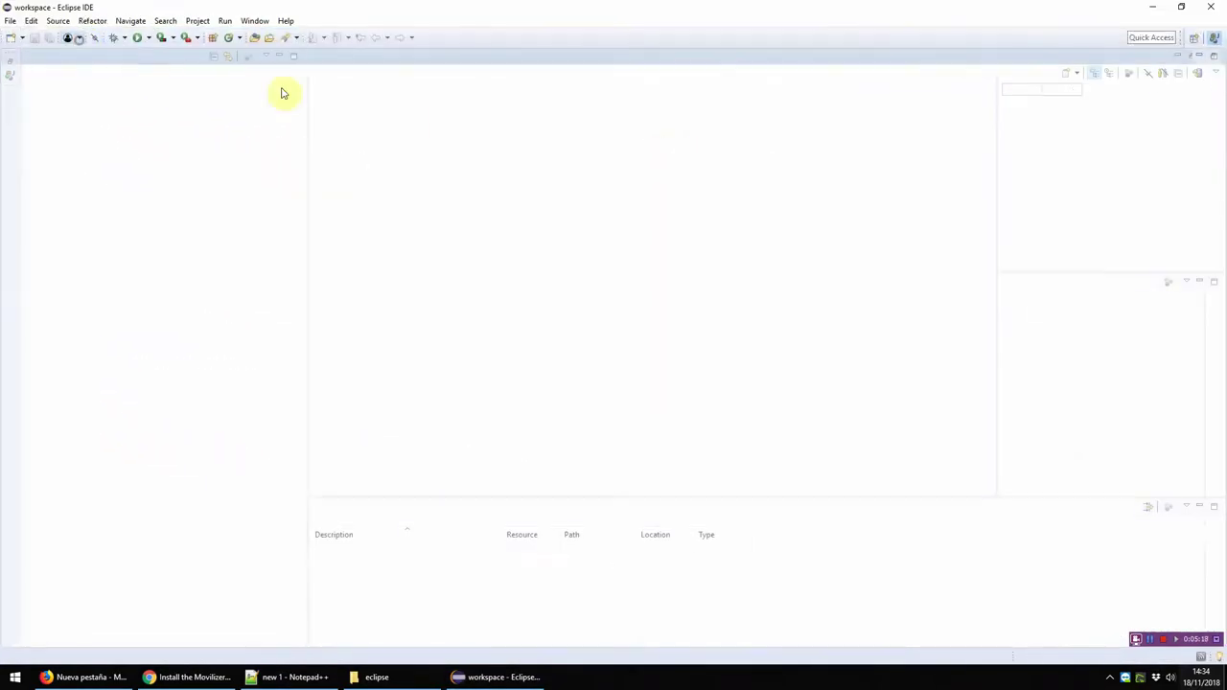
pyautogui.click(1199, 55)
pyautogui.click(1180, 57)
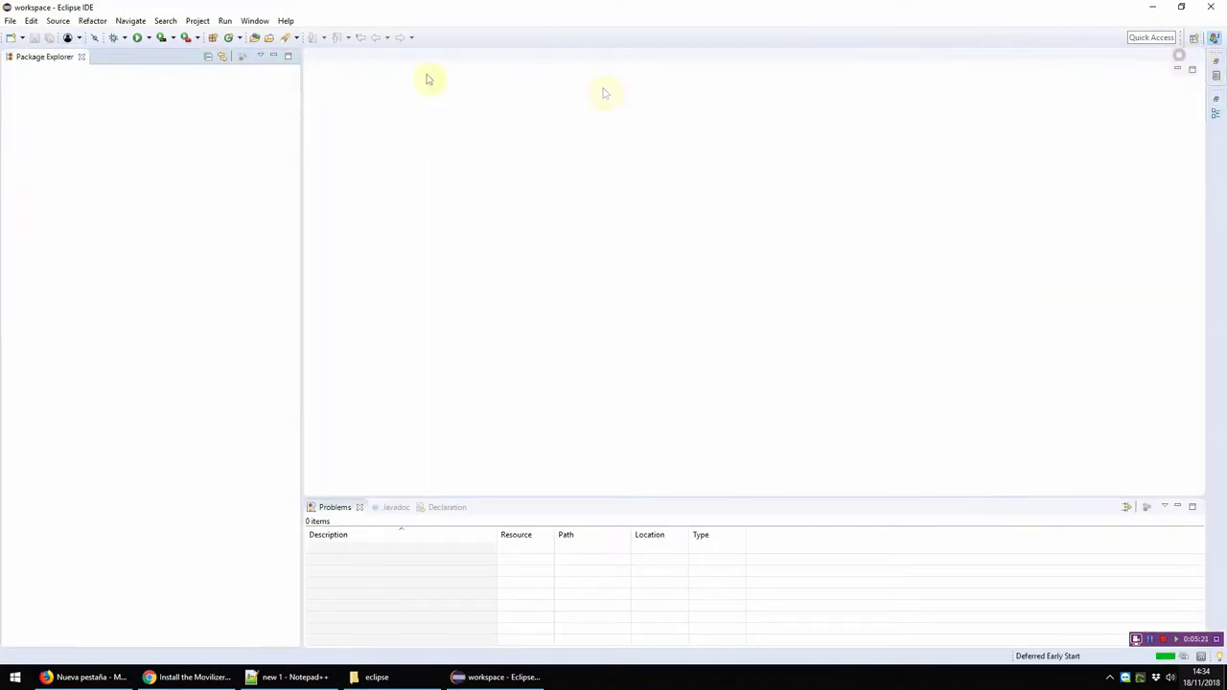
pyautogui.click(280, 21)
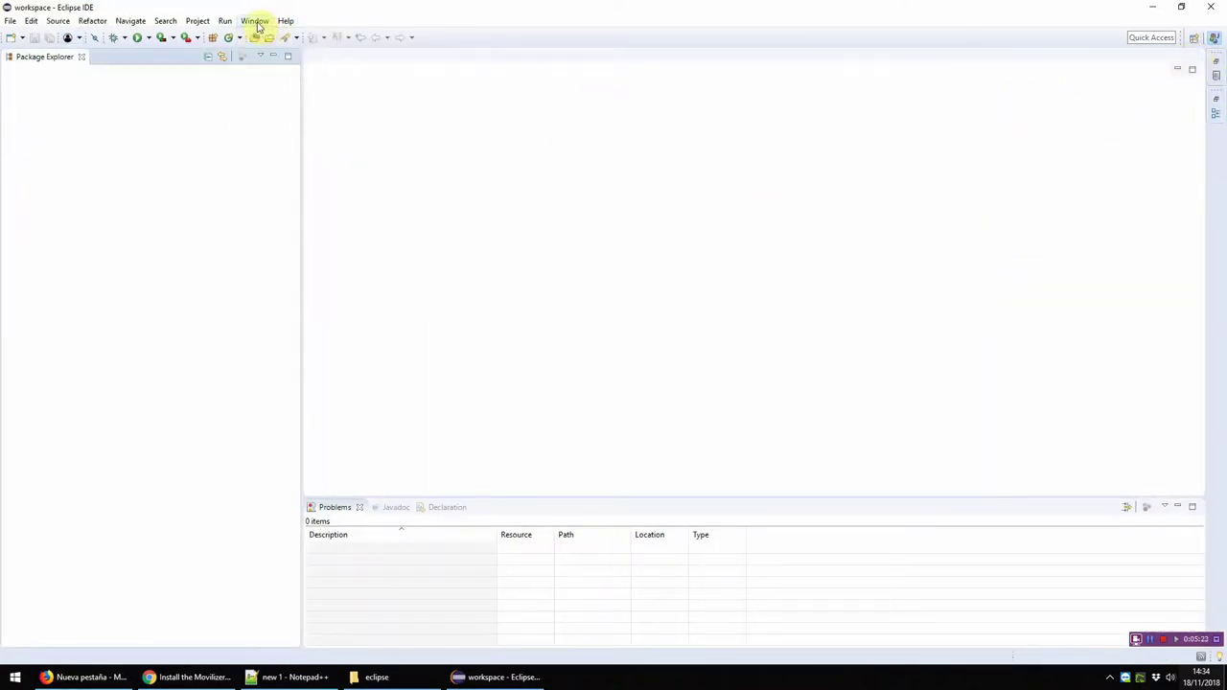
pyautogui.click(255, 21)
# Step: Open the Movilizer Destinations XML Request page in Preferences
pyautogui.click(277, 131)
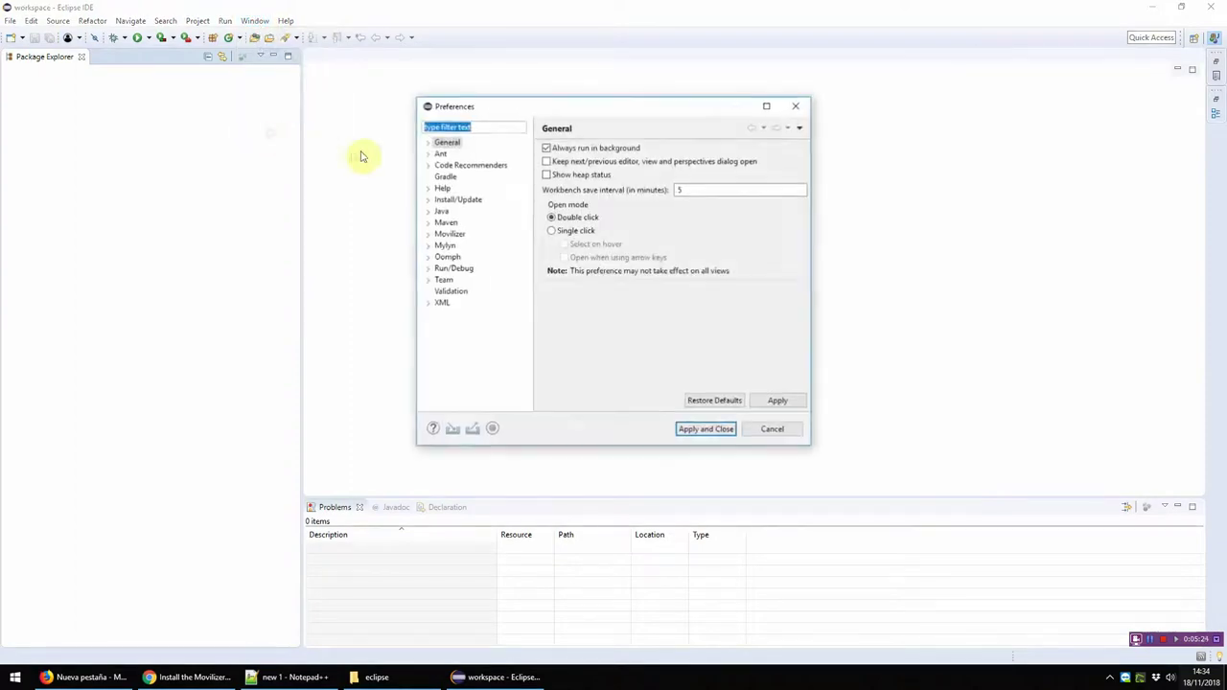
pyautogui.click(450, 235)
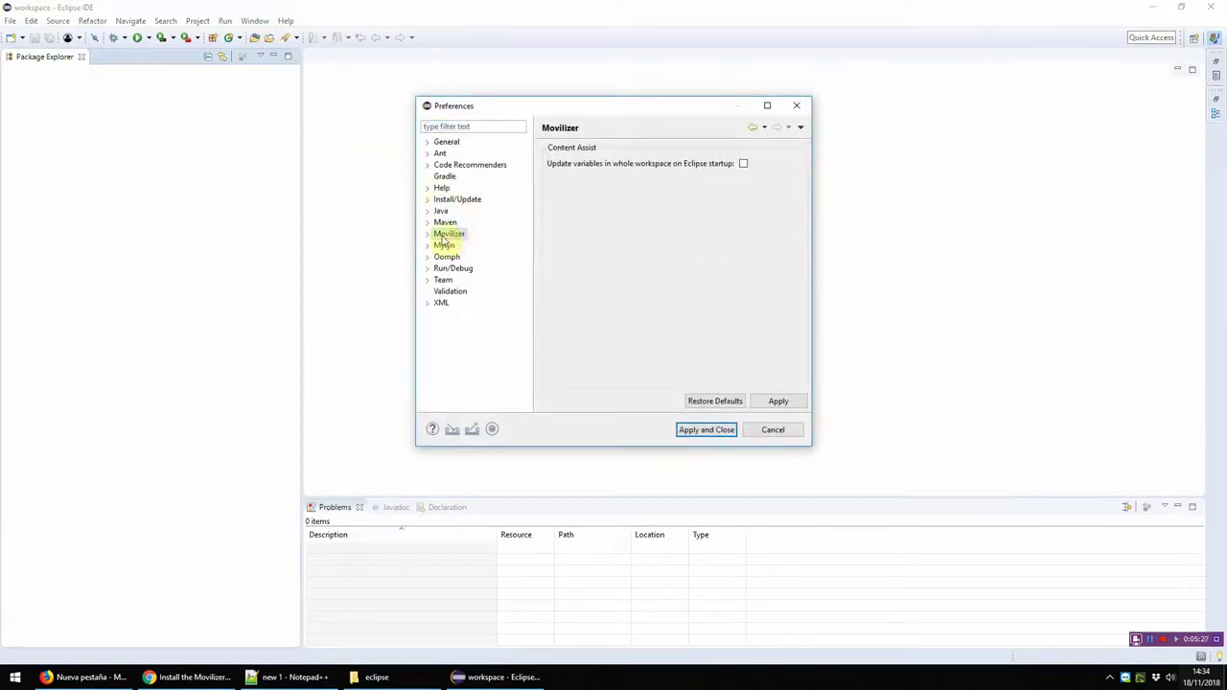
pyautogui.doubleClick(443, 236)
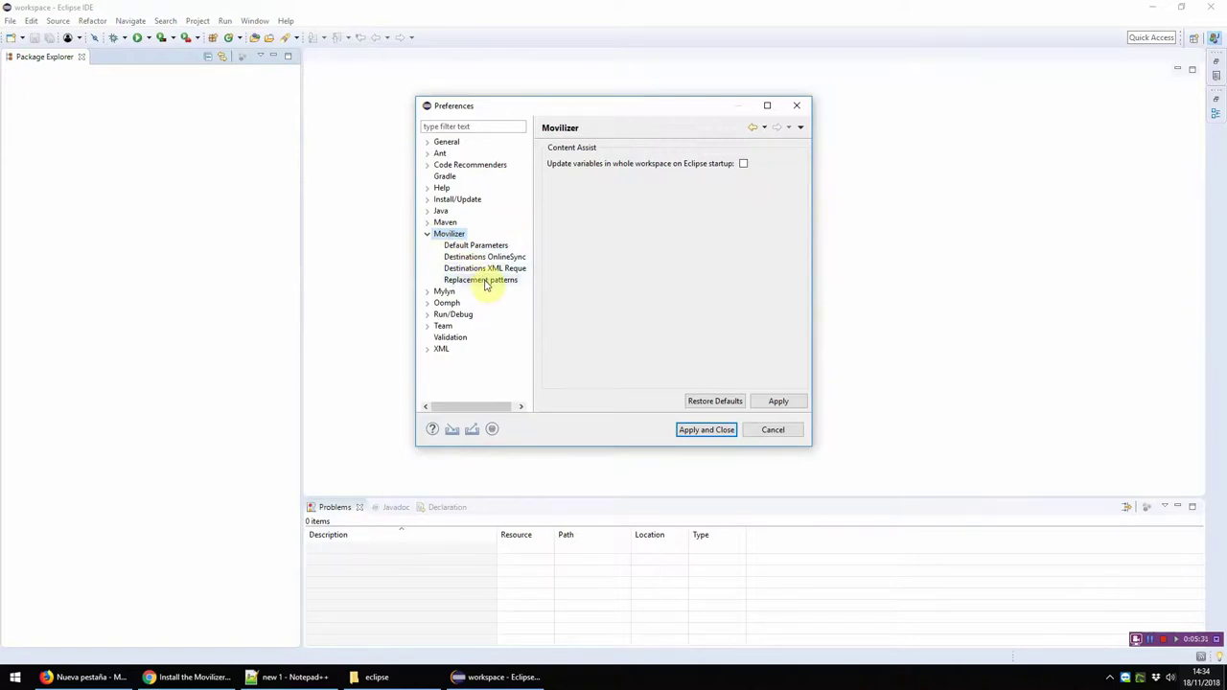
pyautogui.click(468, 268)
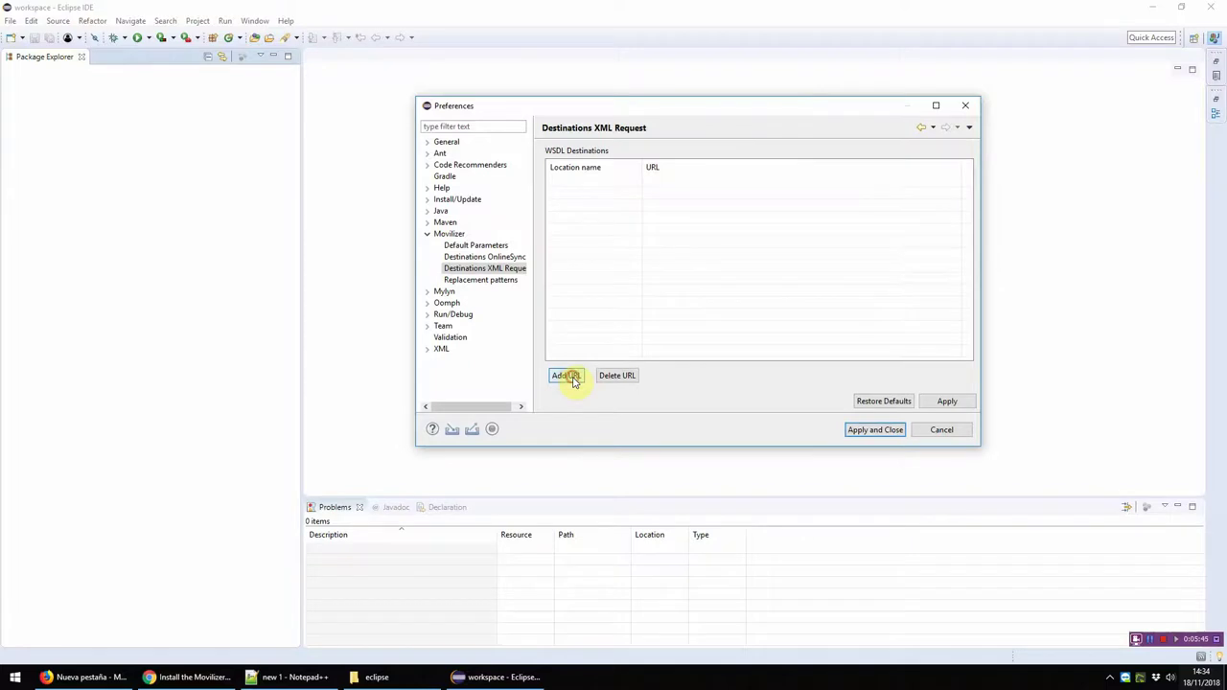
# Step: Add destinations named Demo and Pro, cancelling a third entry
pyautogui.click(573, 380)
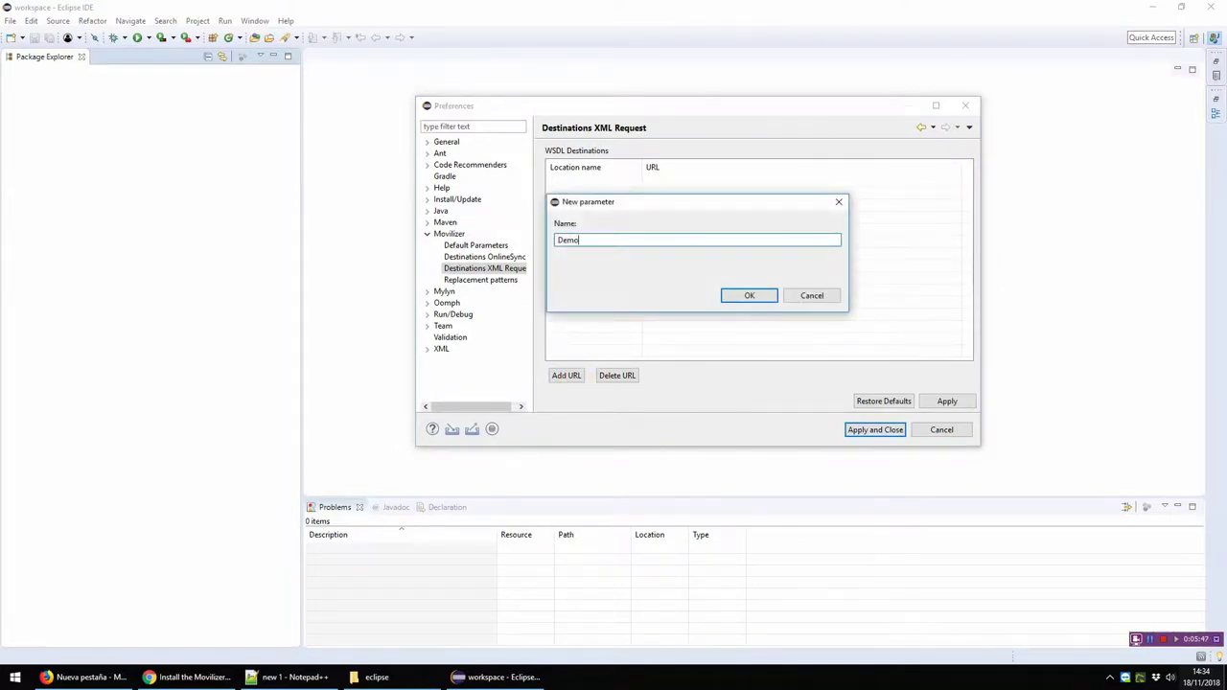
pyautogui.press('Return')
pyautogui.click(565, 375)
pyautogui.write('Pro')
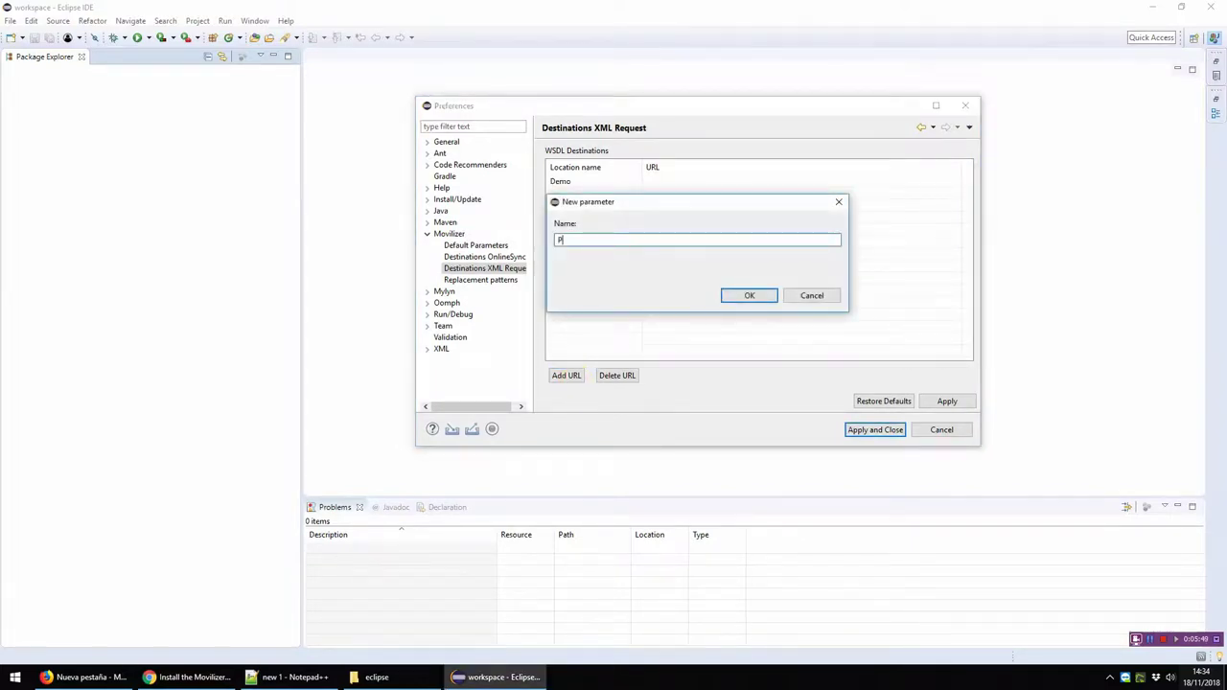
pyautogui.press('Return')
pyautogui.click(566, 375)
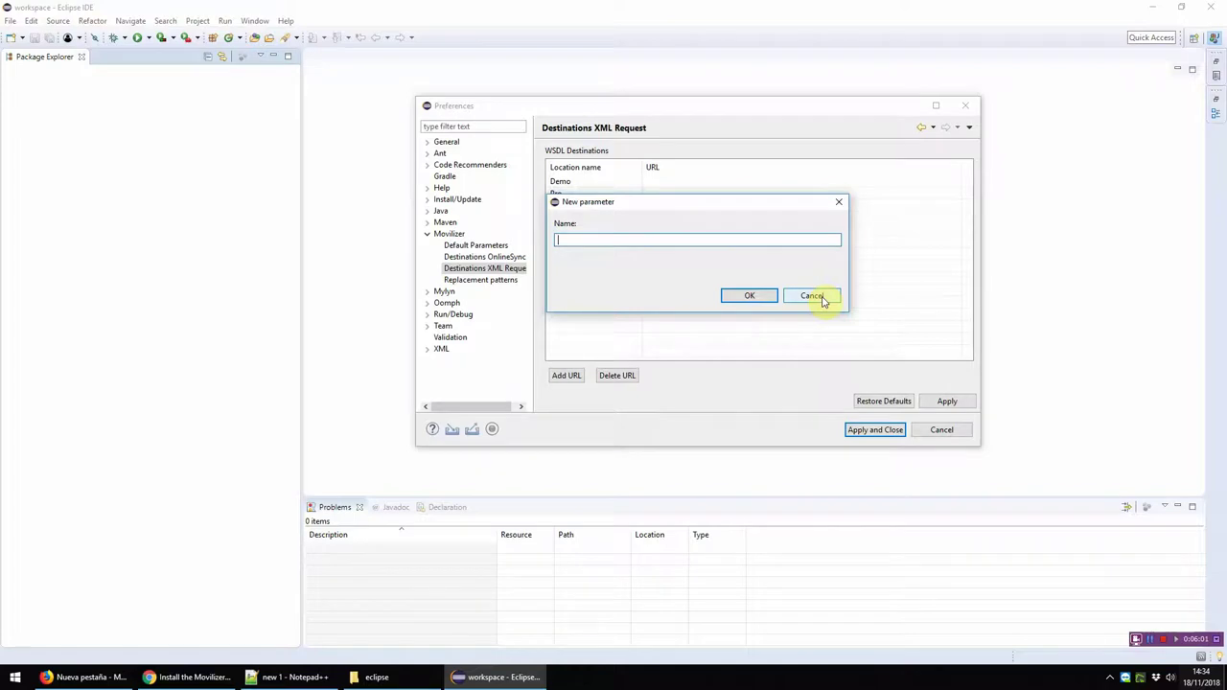
pyautogui.moveTo(757, 205); pyautogui.dragTo(814, 224)
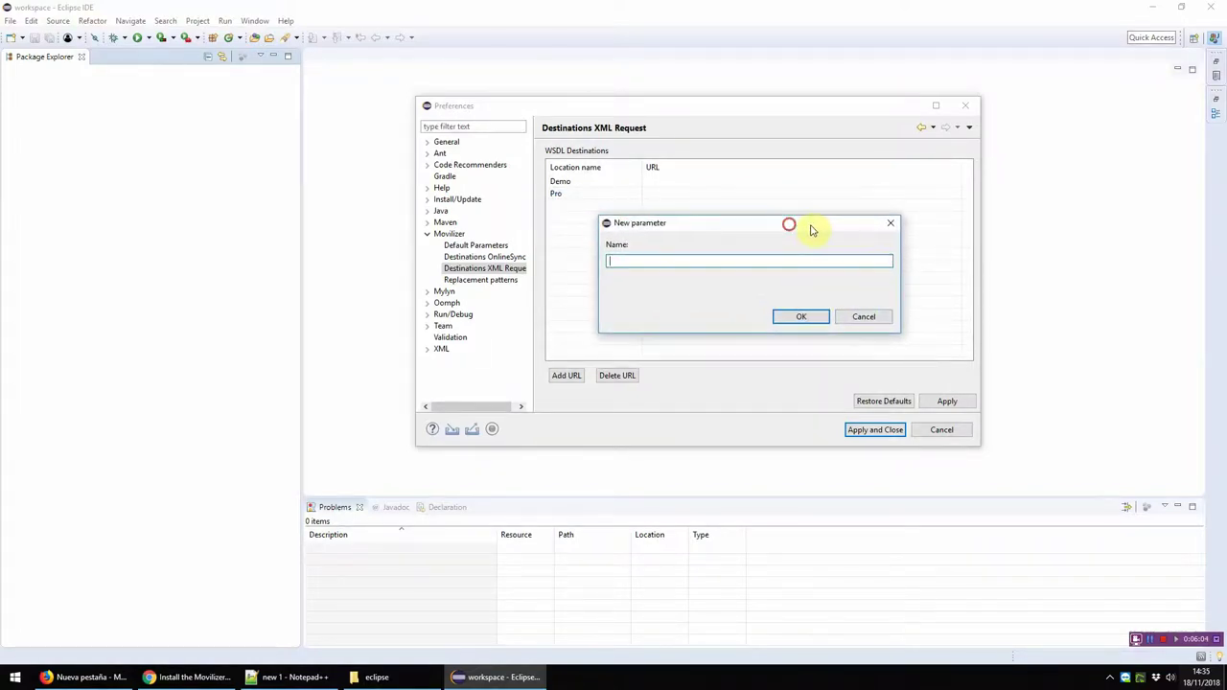
pyautogui.click(868, 318)
# Step: Delete the Pro destination and begin editing the Demo destination's URL
pyautogui.click(560, 195)
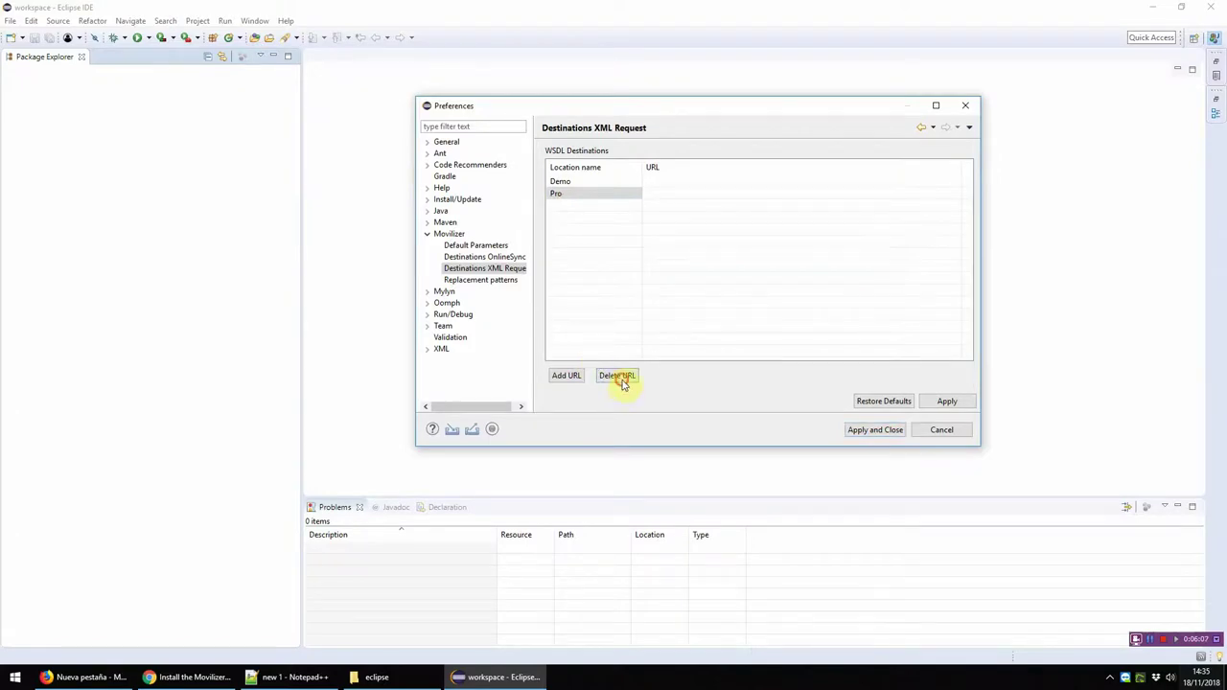
pyautogui.click(618, 376)
pyautogui.click(581, 182)
pyautogui.click(679, 184)
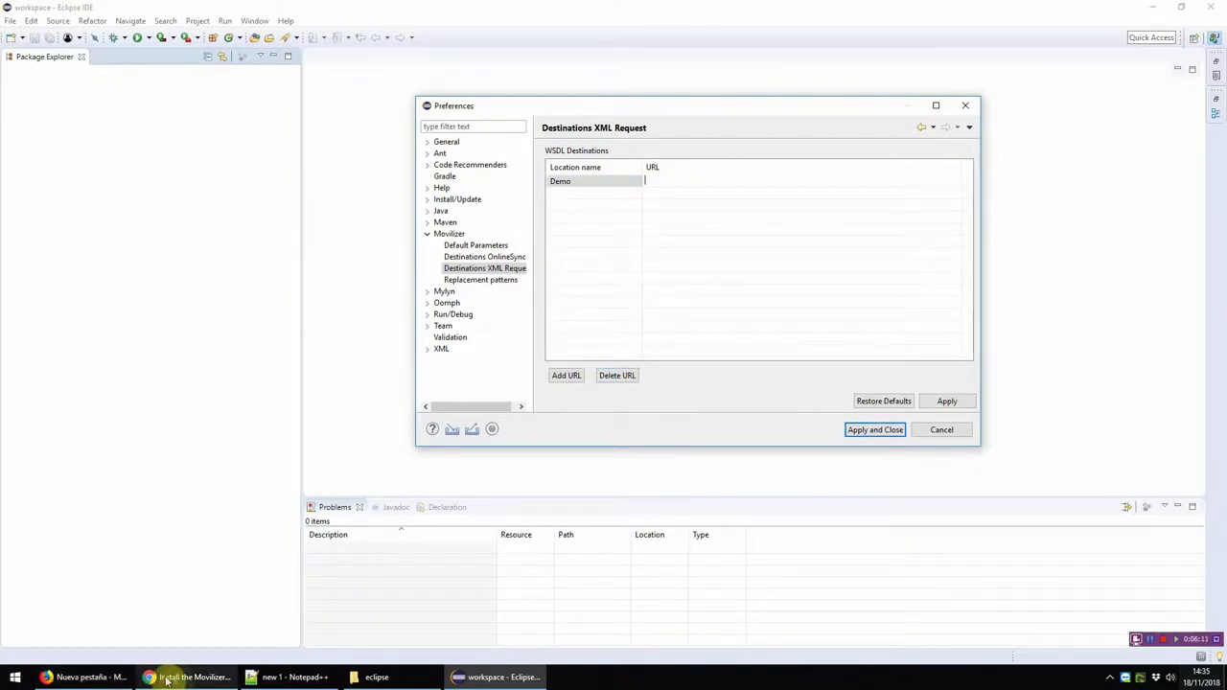
pyautogui.click(187, 677)
# Step: Scroll the Movilizer documentation to the plug-in setup instructions
pyautogui.click(862, 335)
pyautogui.scroll(-5, 901, 326)
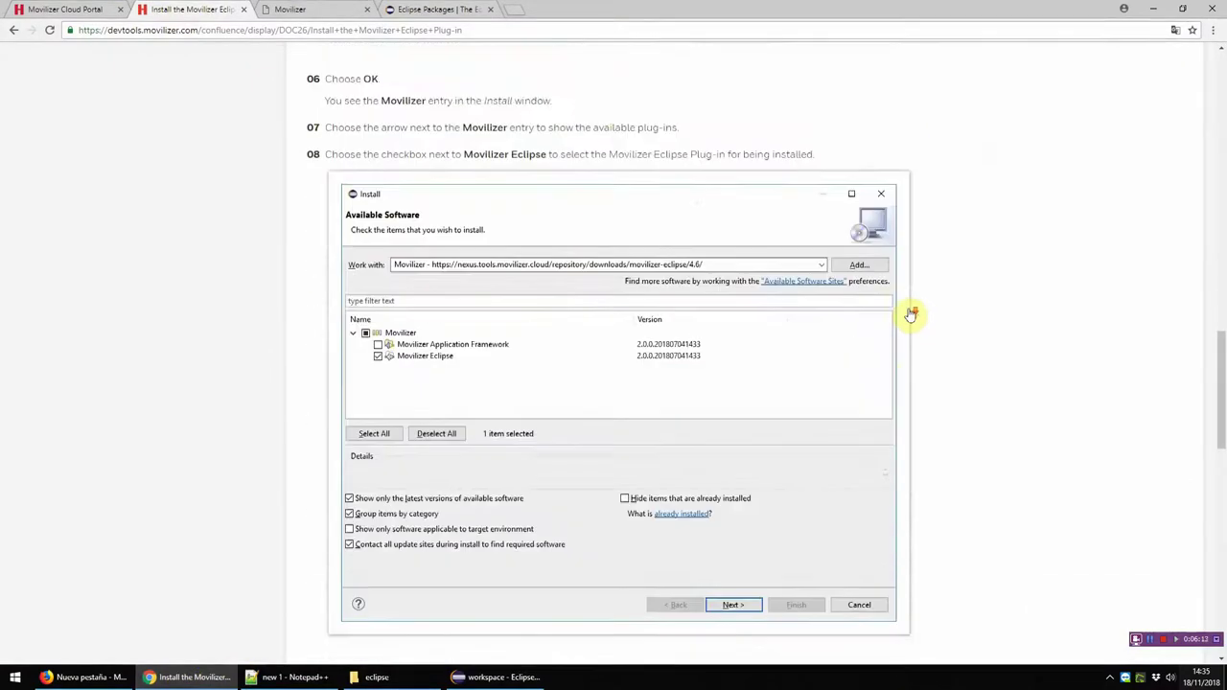
pyautogui.scroll(-5, 911, 314)
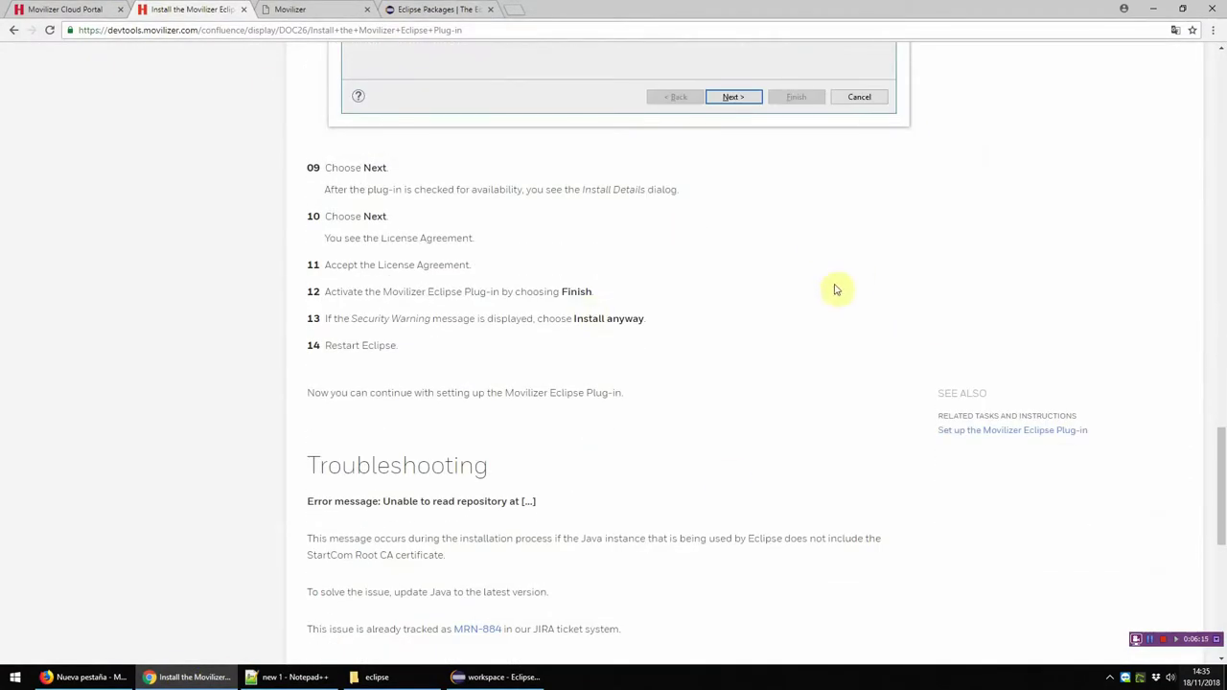
pyautogui.click(1000, 431)
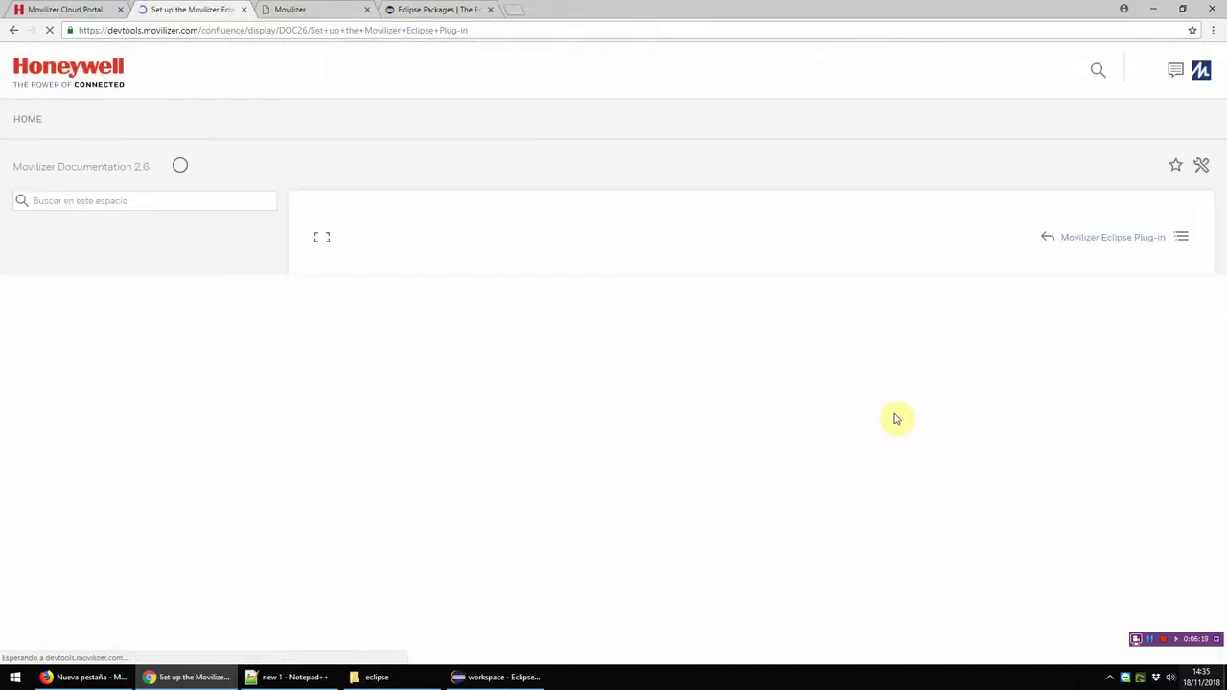
pyautogui.scroll(-5, 897, 417)
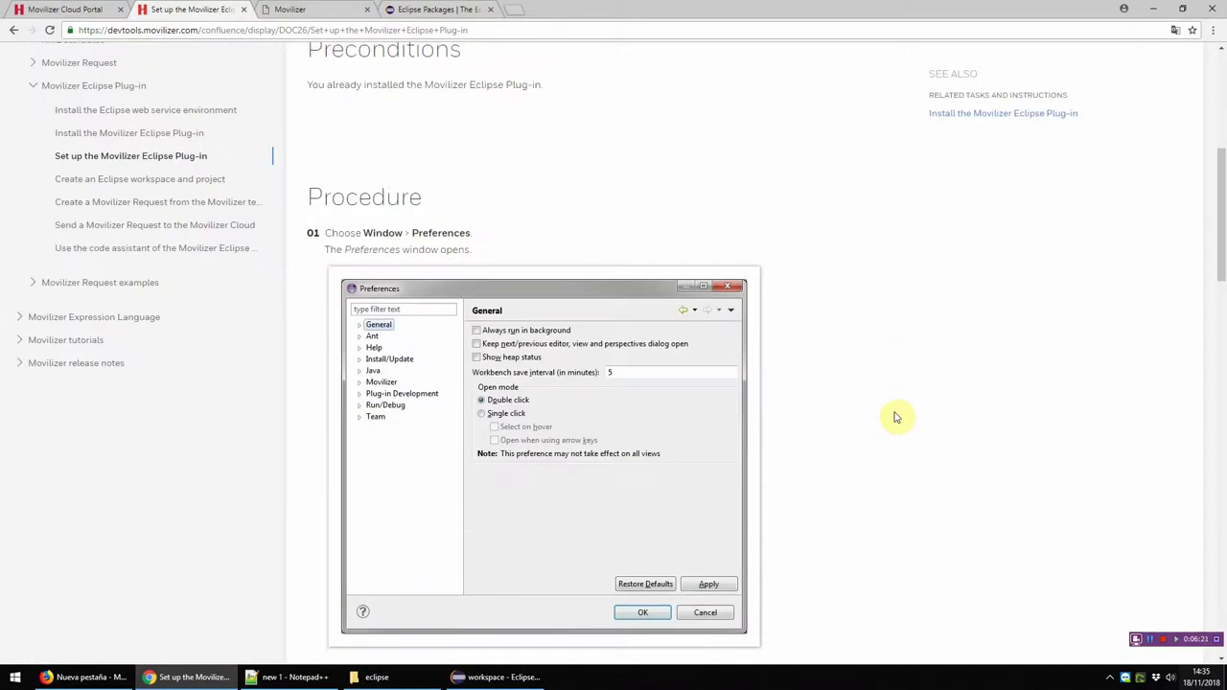
pyautogui.scroll(-8, 896, 416)
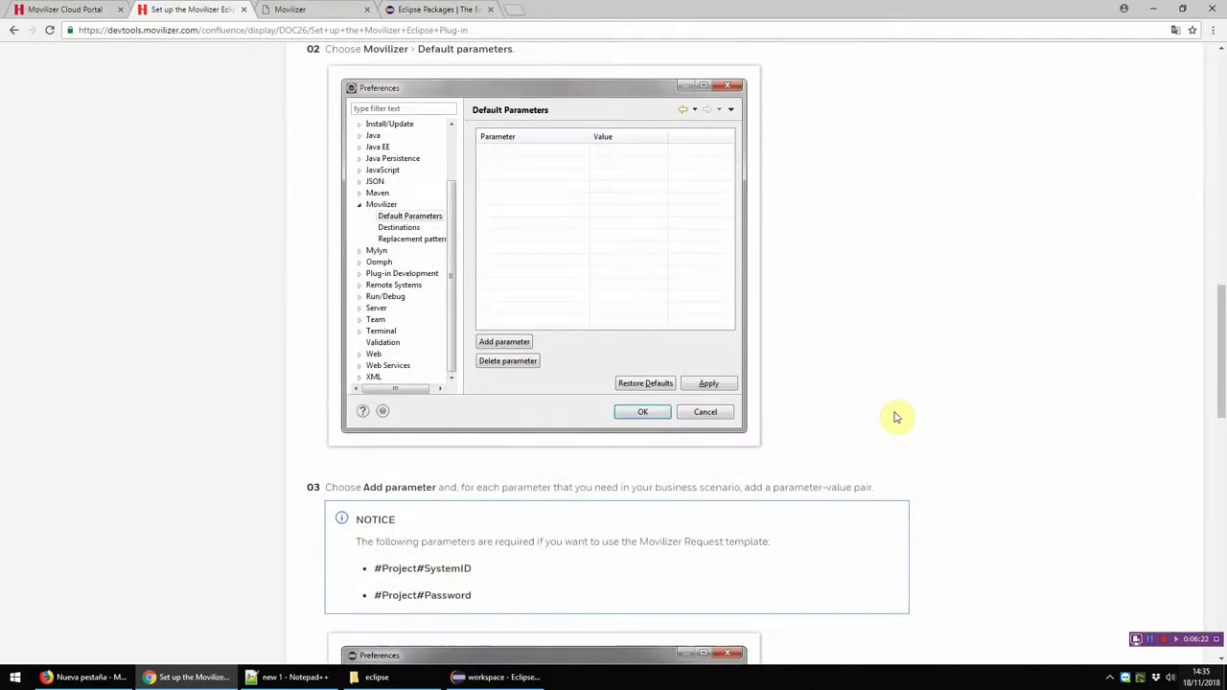
pyautogui.scroll(-10, 896, 417)
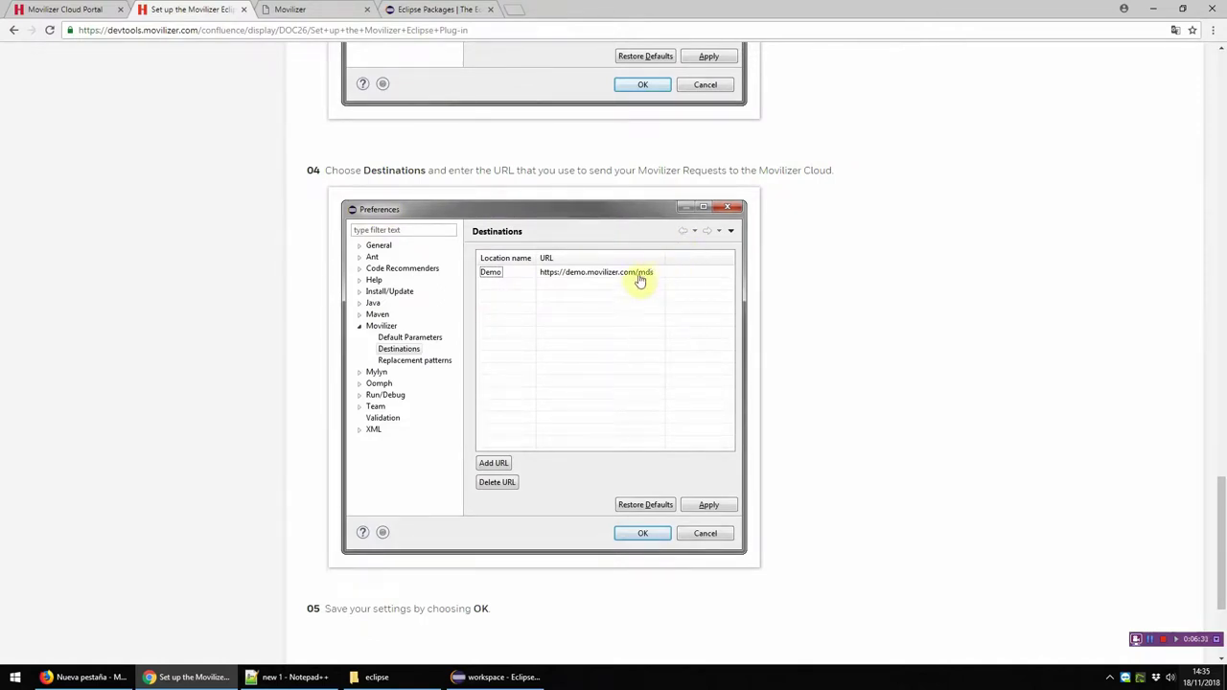
pyautogui.click(448, 32)
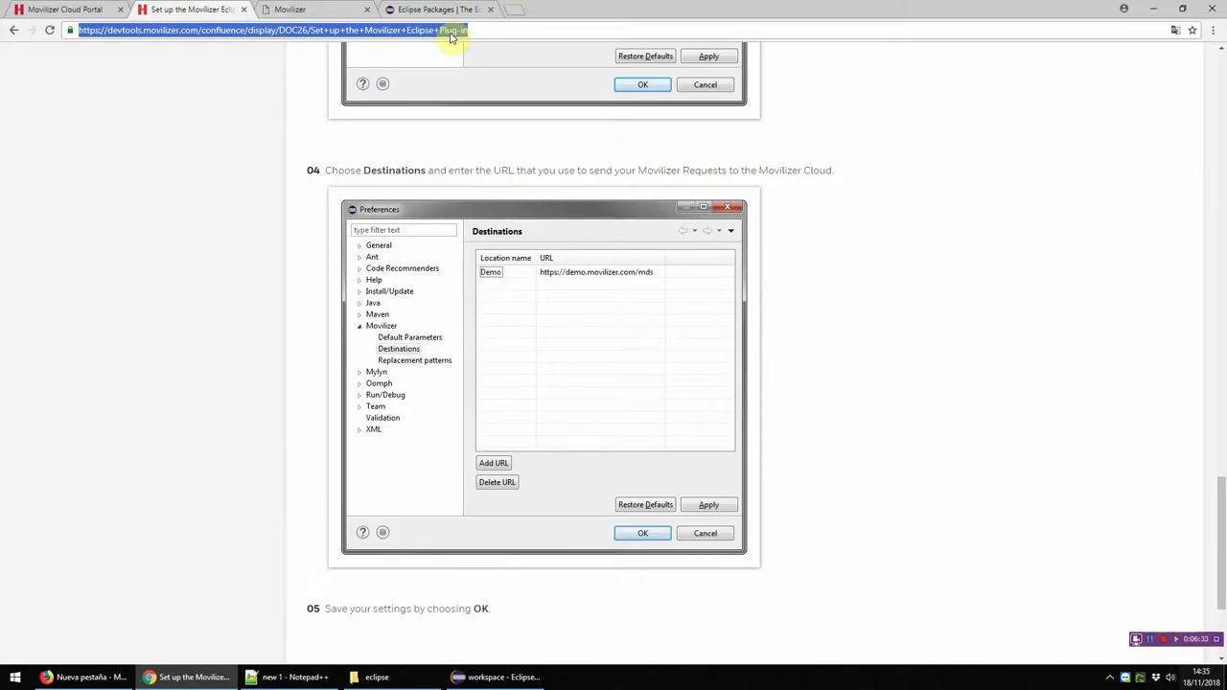
pyautogui.write('https')
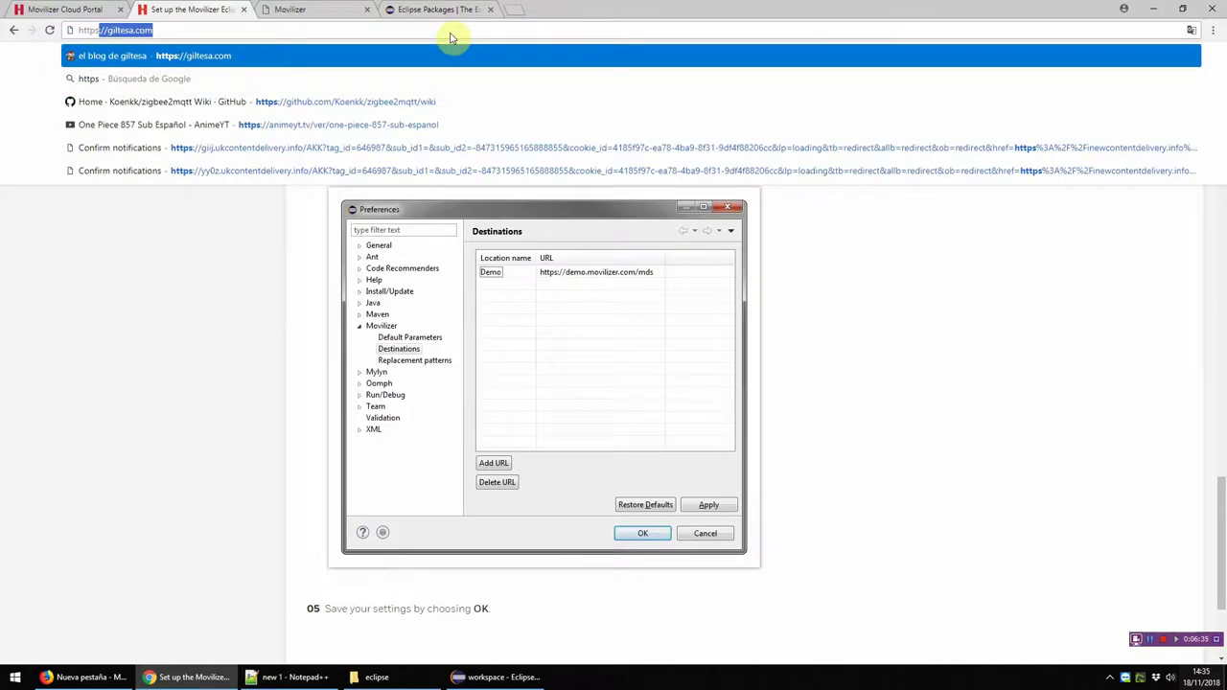
pyautogui.write('://demo')
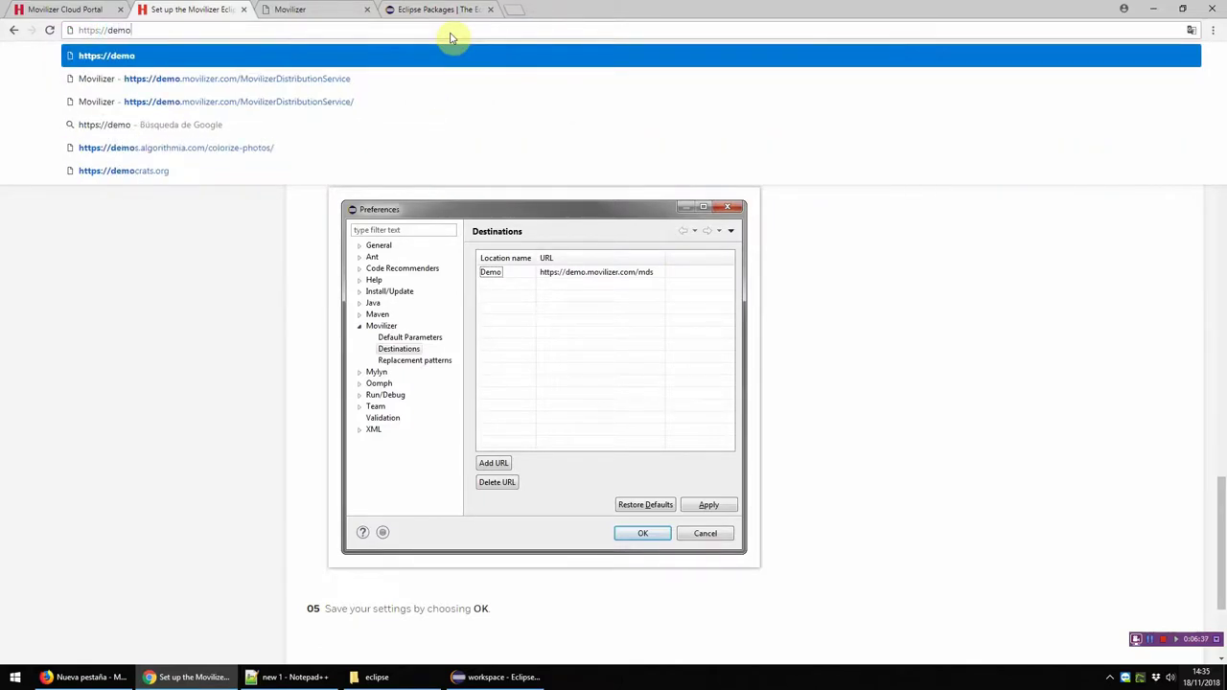
pyautogui.write('.mo')
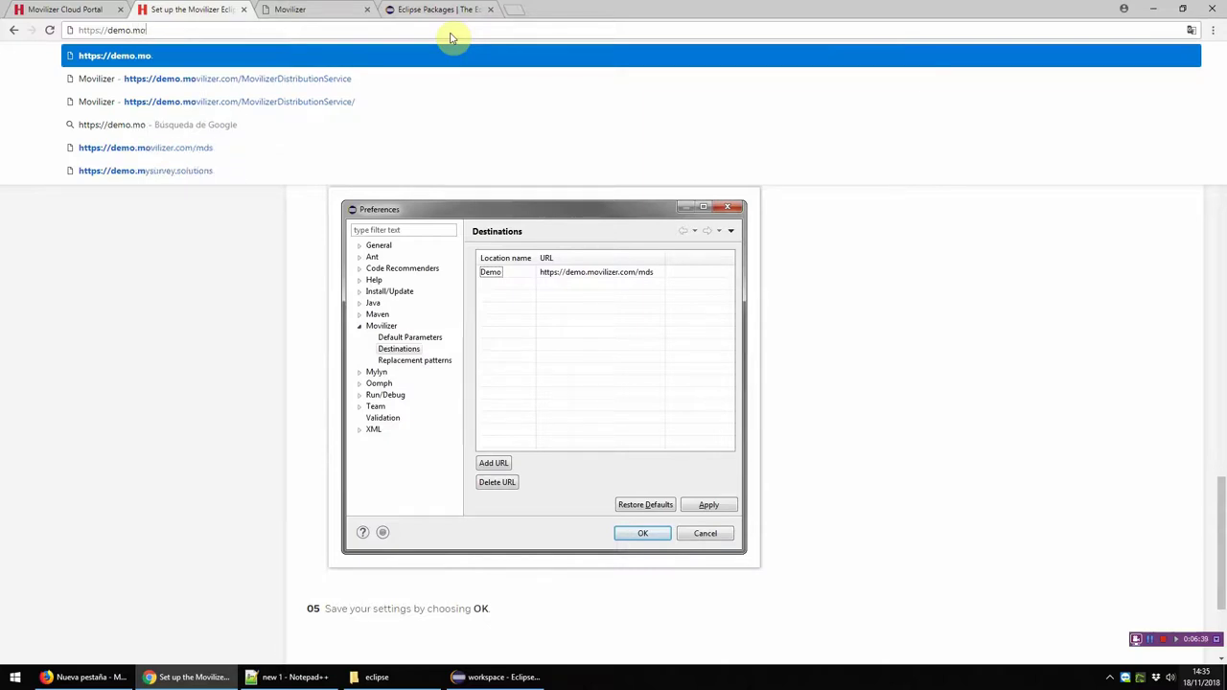
pyautogui.write('vilizer.com/mds')
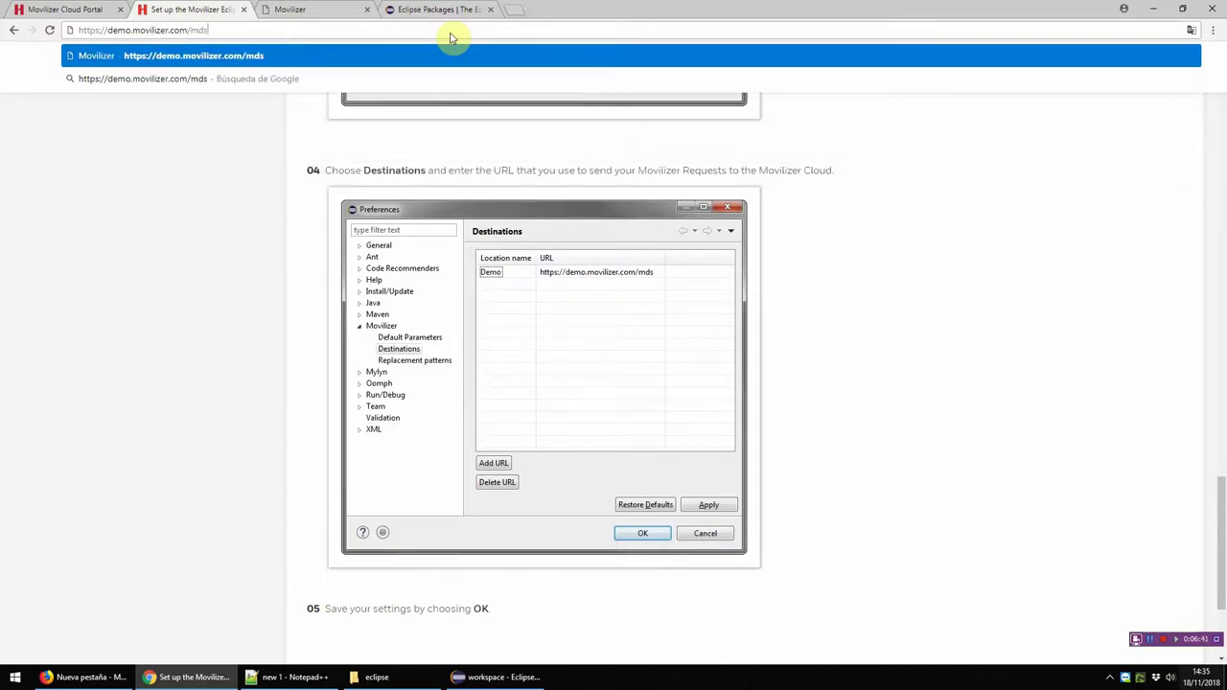
pyautogui.hotkey('ctrl', 'a')
pyautogui.hotkey('ctrl', 'x')
pyautogui.click(495, 677)
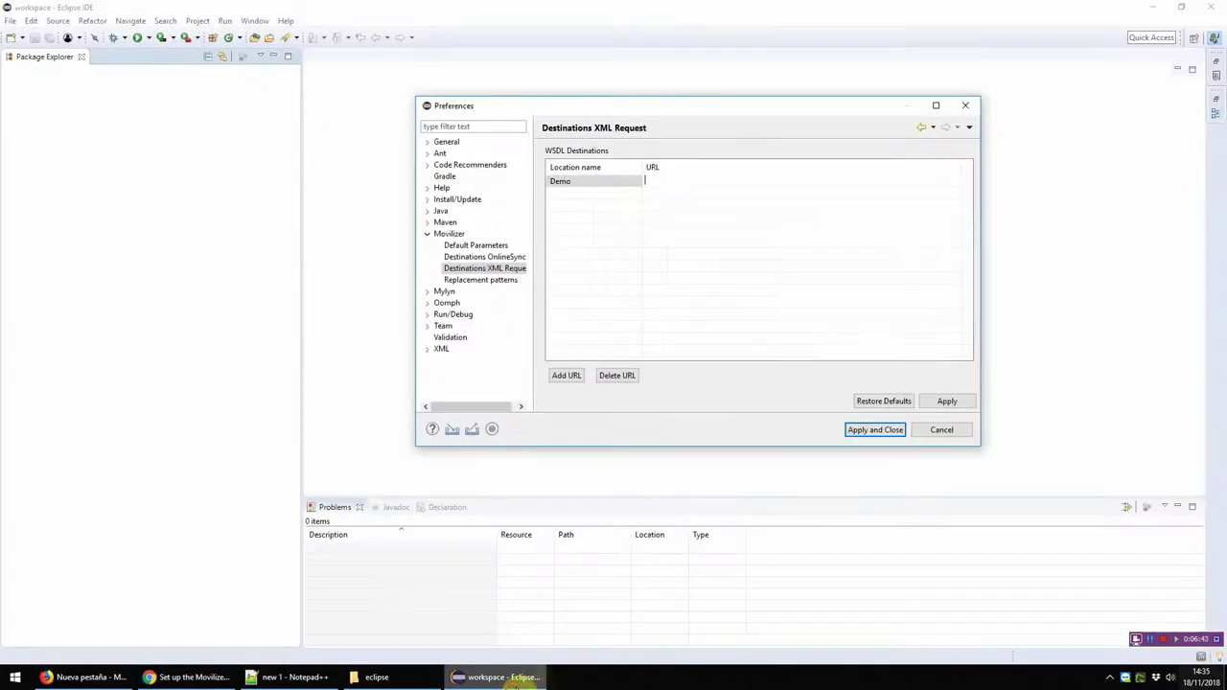
pyautogui.hotkey('ctrl', 'v')
pyautogui.click(954, 402)
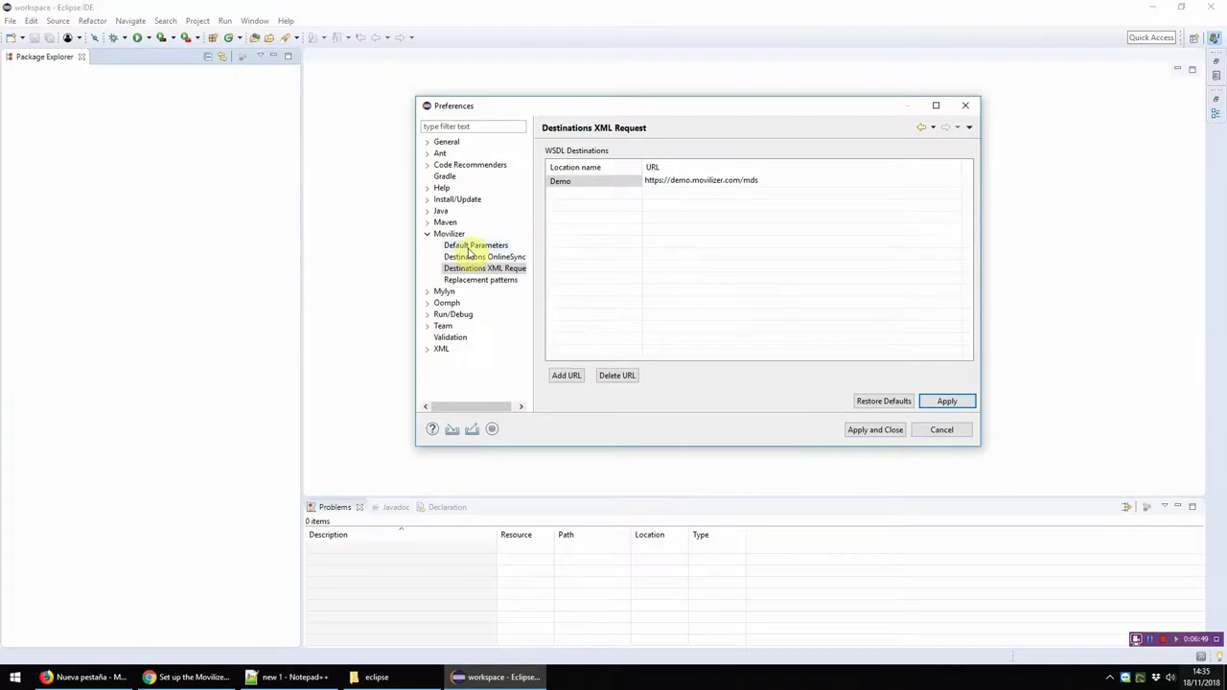
pyautogui.click(469, 247)
# Step: Widen the Parameter column and add a new default parameter named #Project#Participant
pyautogui.moveTo(589, 154); pyautogui.dragTo(645, 155)
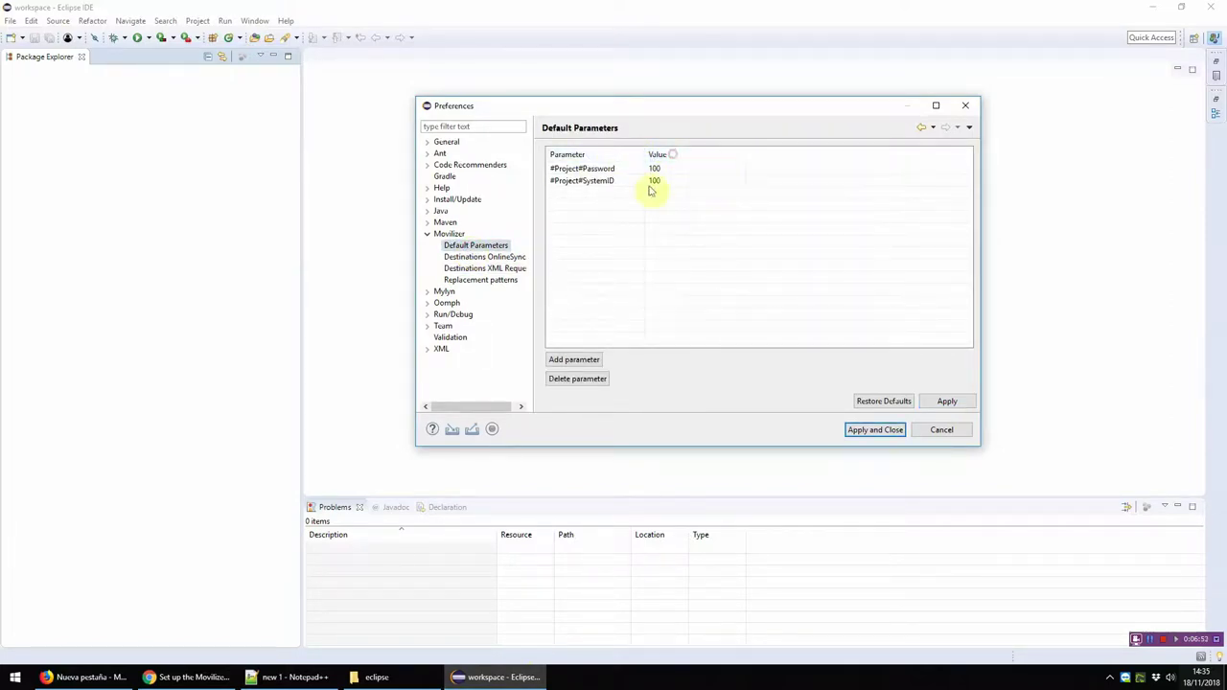
pyautogui.click(580, 182)
pyautogui.click(573, 360)
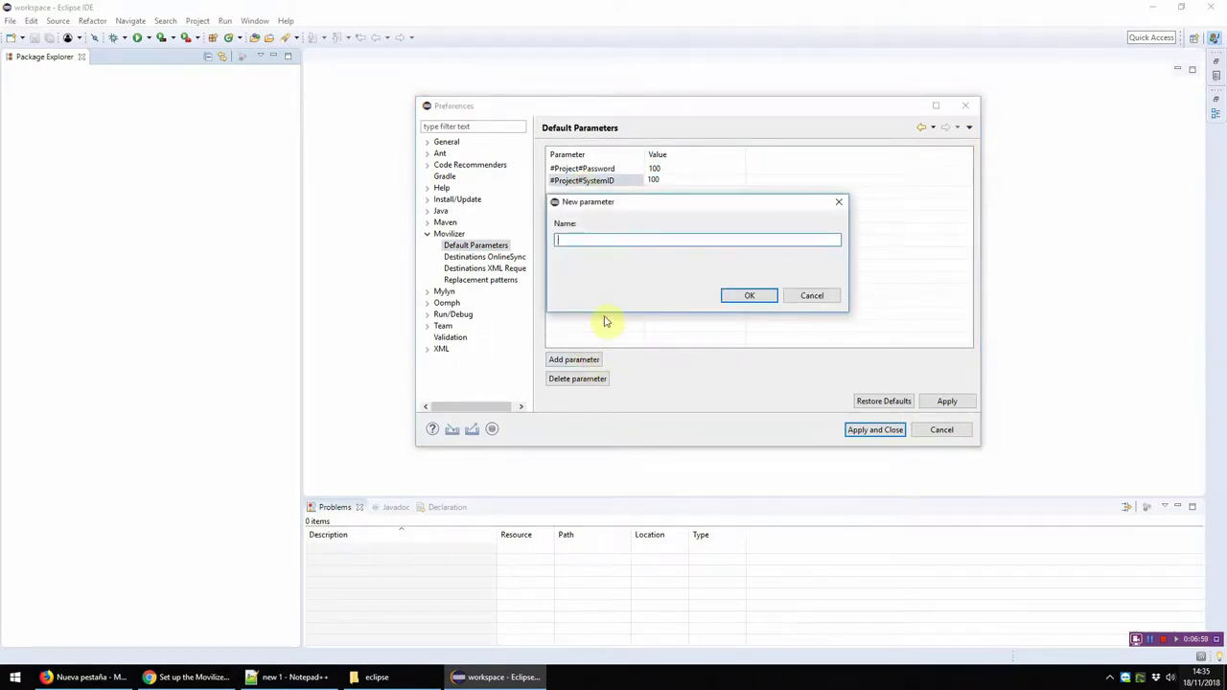
pyautogui.write('#Project#Participant')
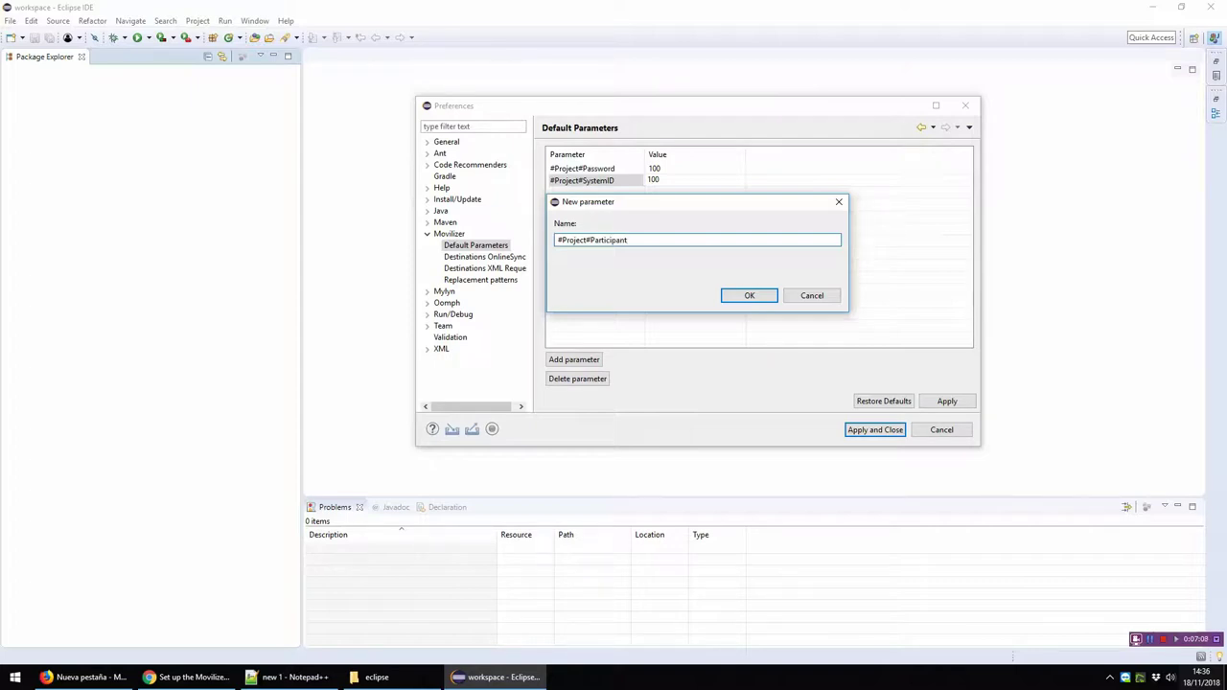
pyautogui.press('Return')
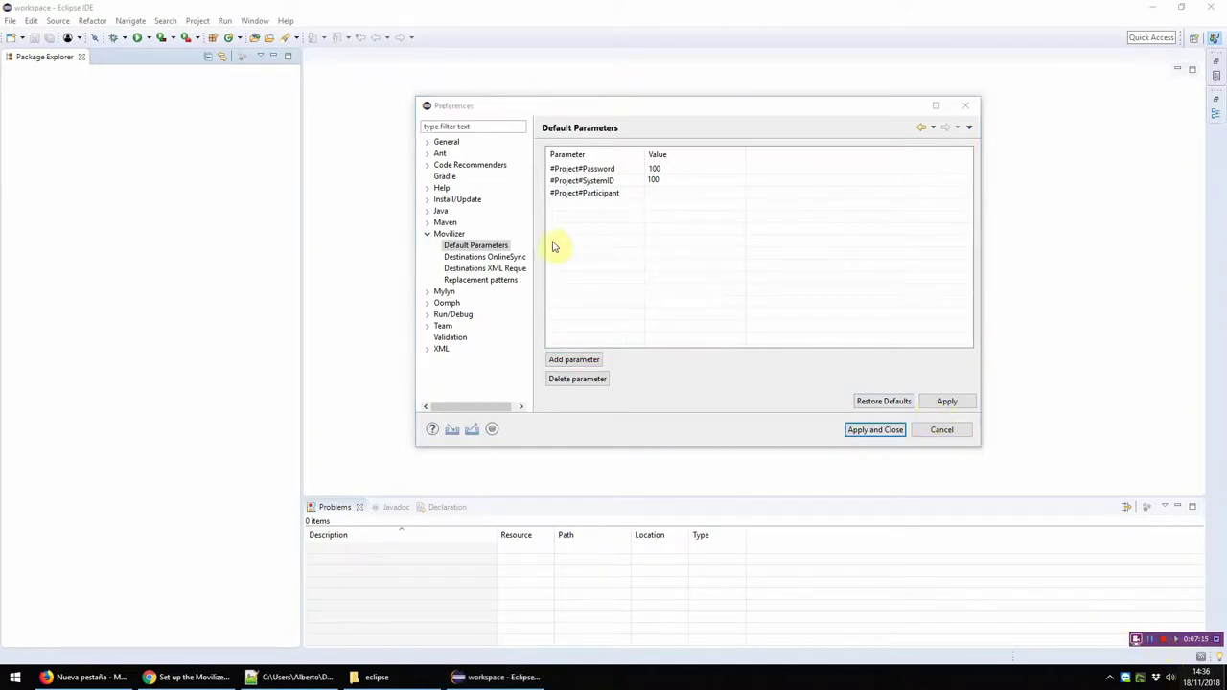
# Step: Enter the participant's phone number as the #Project#Participant value
pyautogui.click(484, 269)
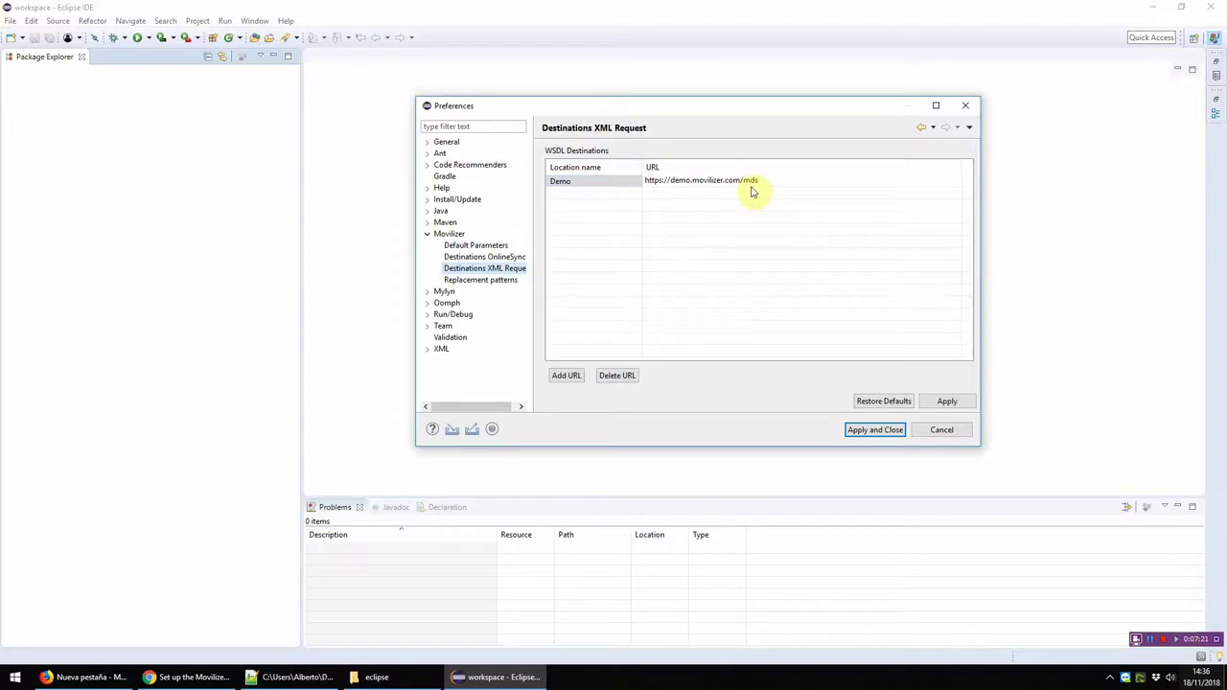
pyautogui.click(470, 246)
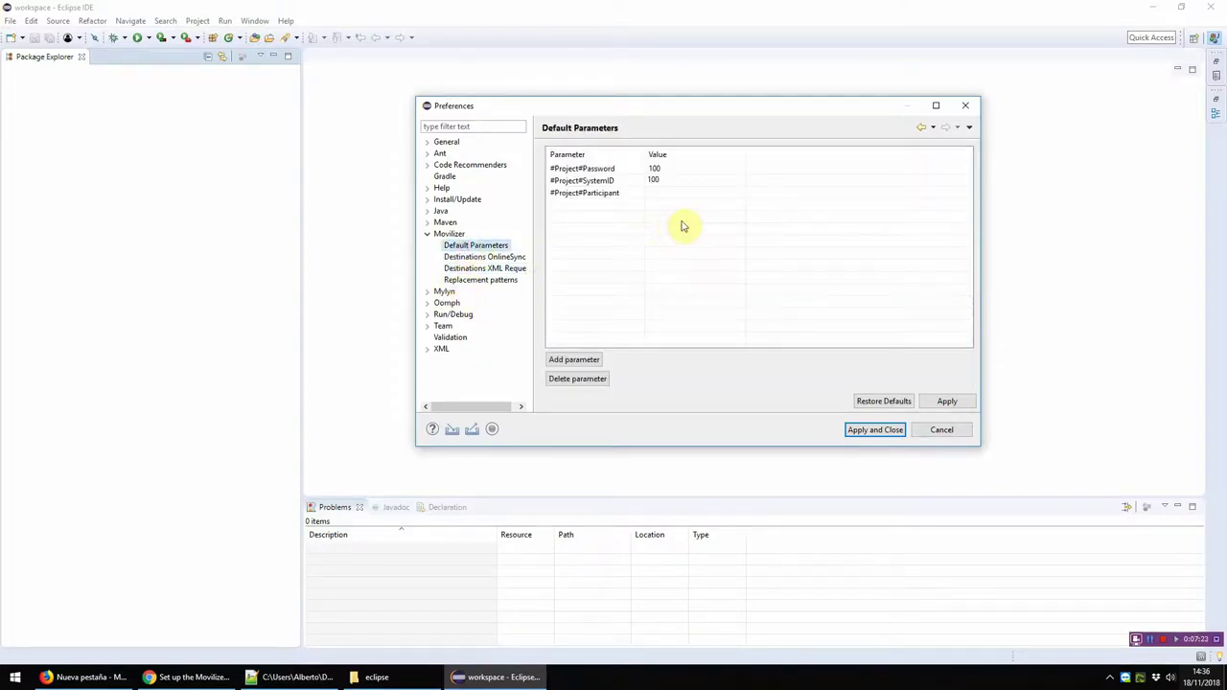
pyautogui.click(623, 183)
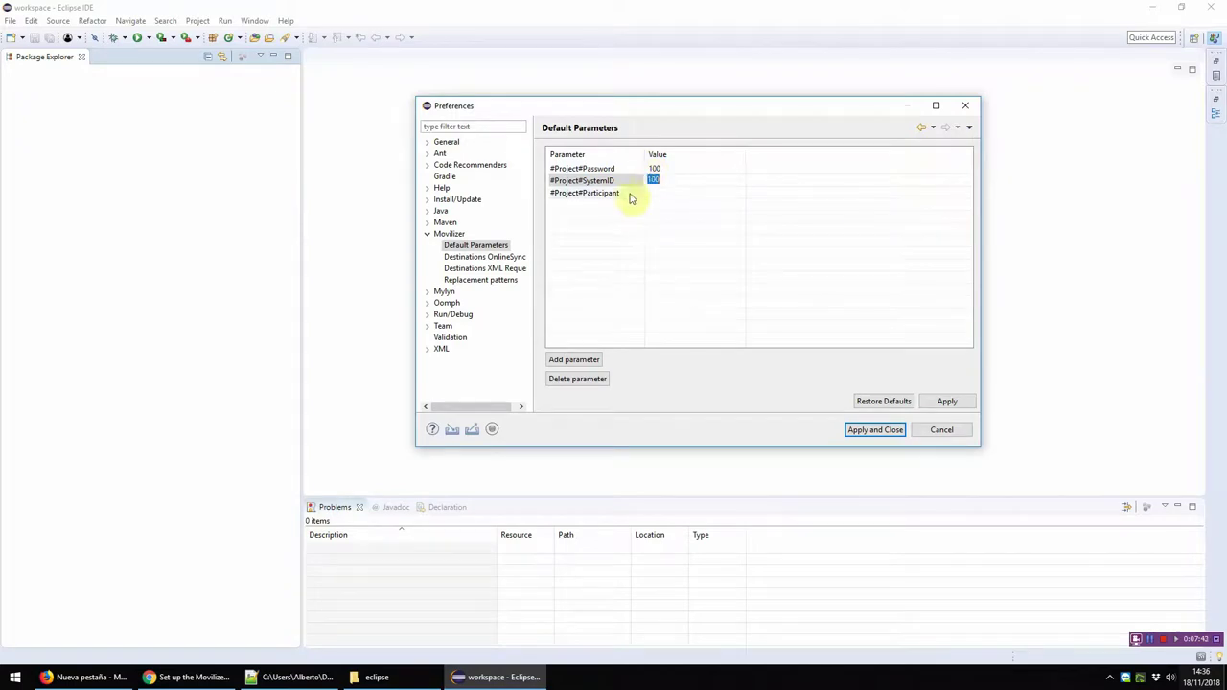
pyautogui.click(613, 193)
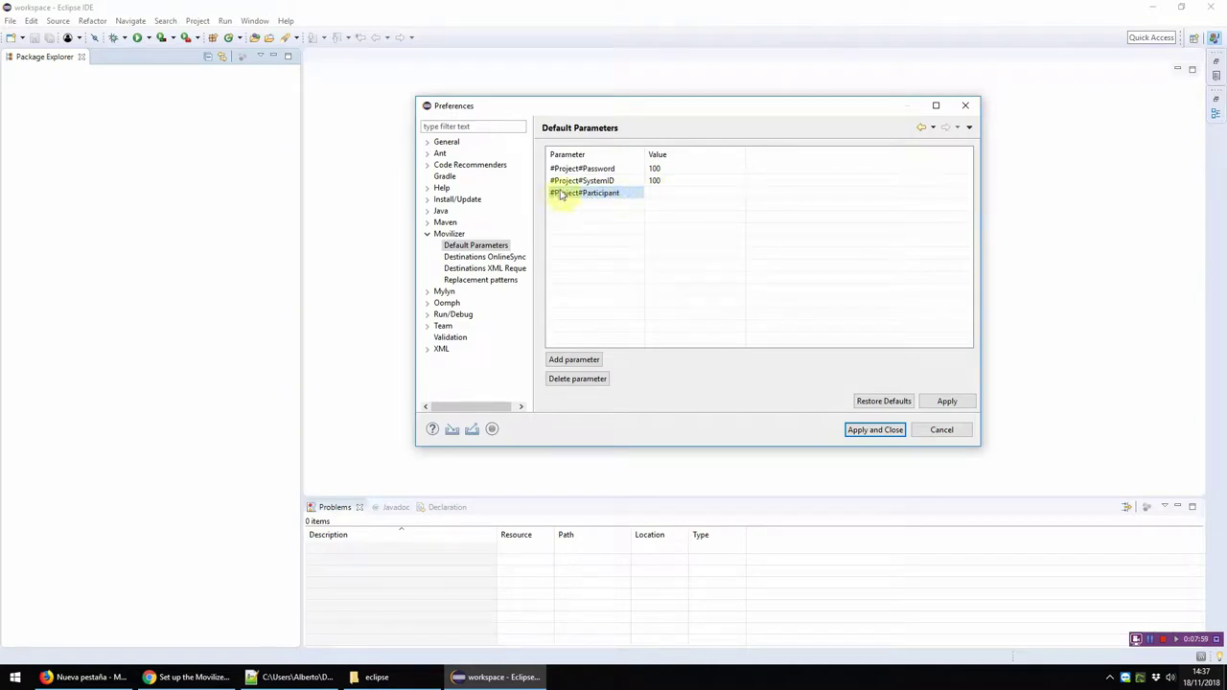
pyautogui.hotkey('ctrl', 'v')
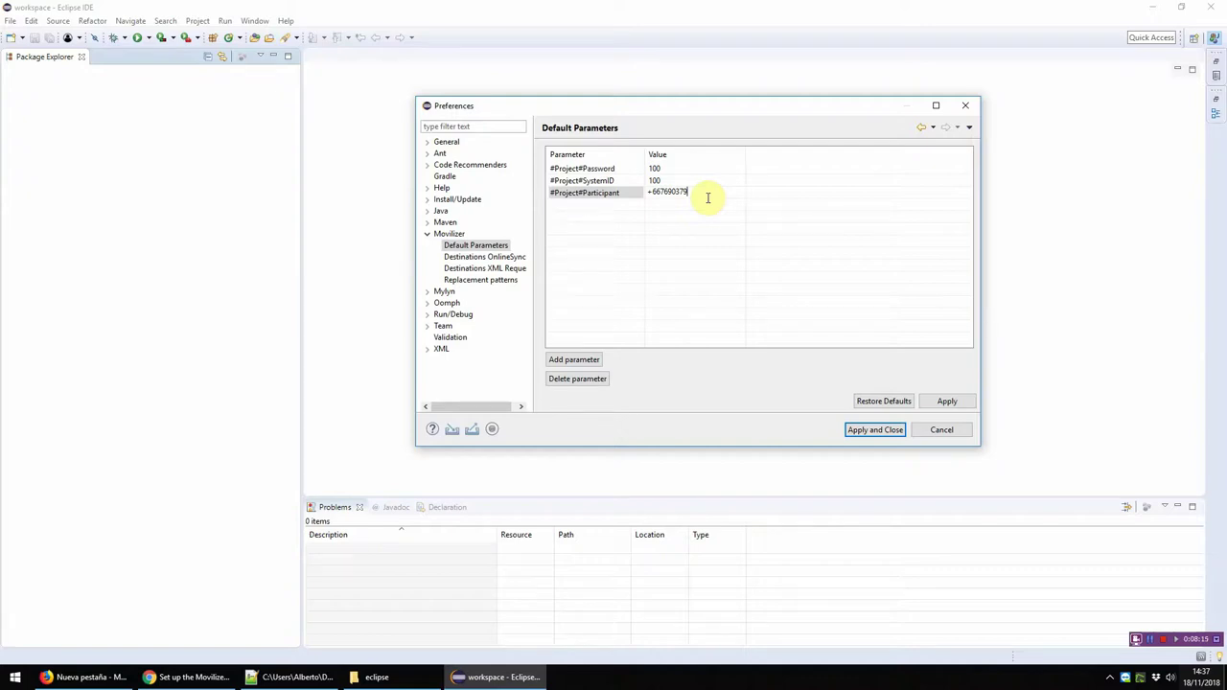
pyautogui.write('81')
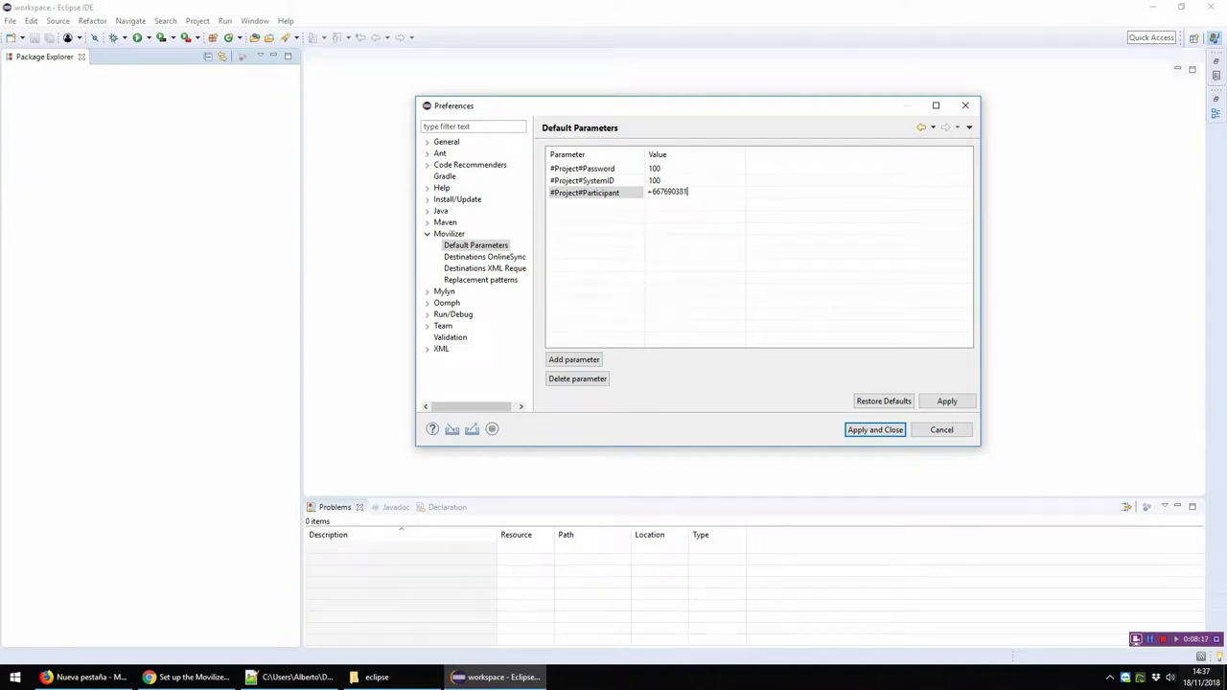
pyautogui.click(684, 209)
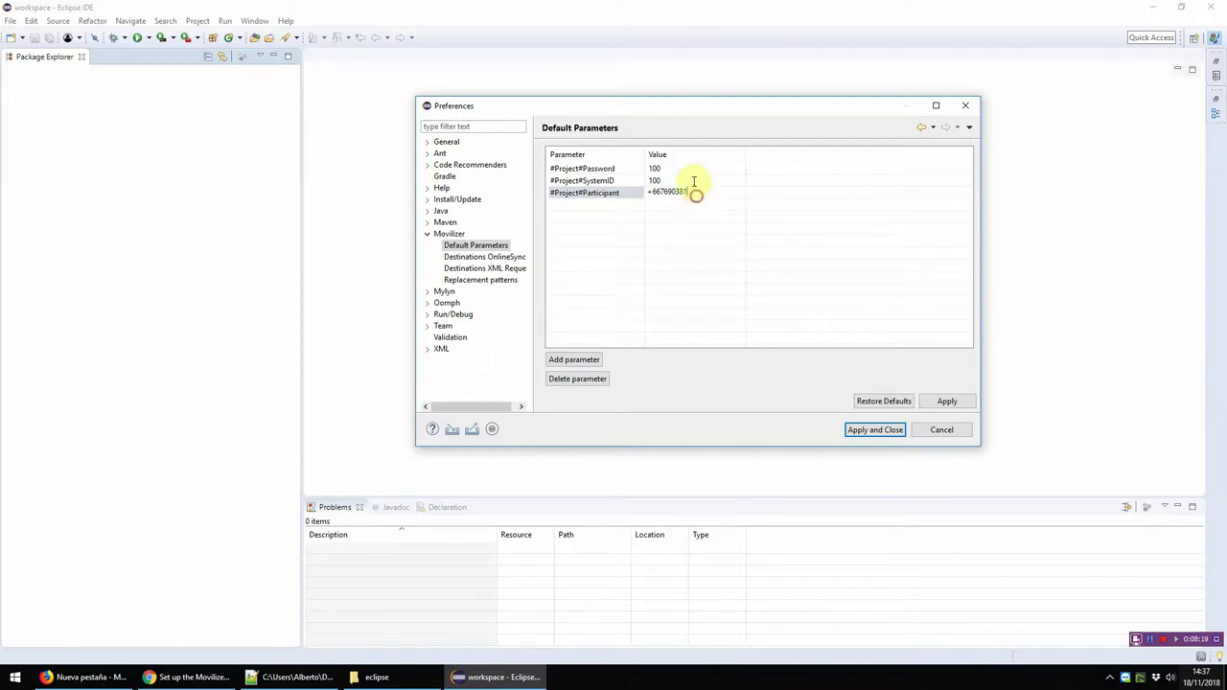
# Step: Restore the phone number as the Participant value after a trial e-mail entry, then apply and close Preferences
pyautogui.click(692, 192)
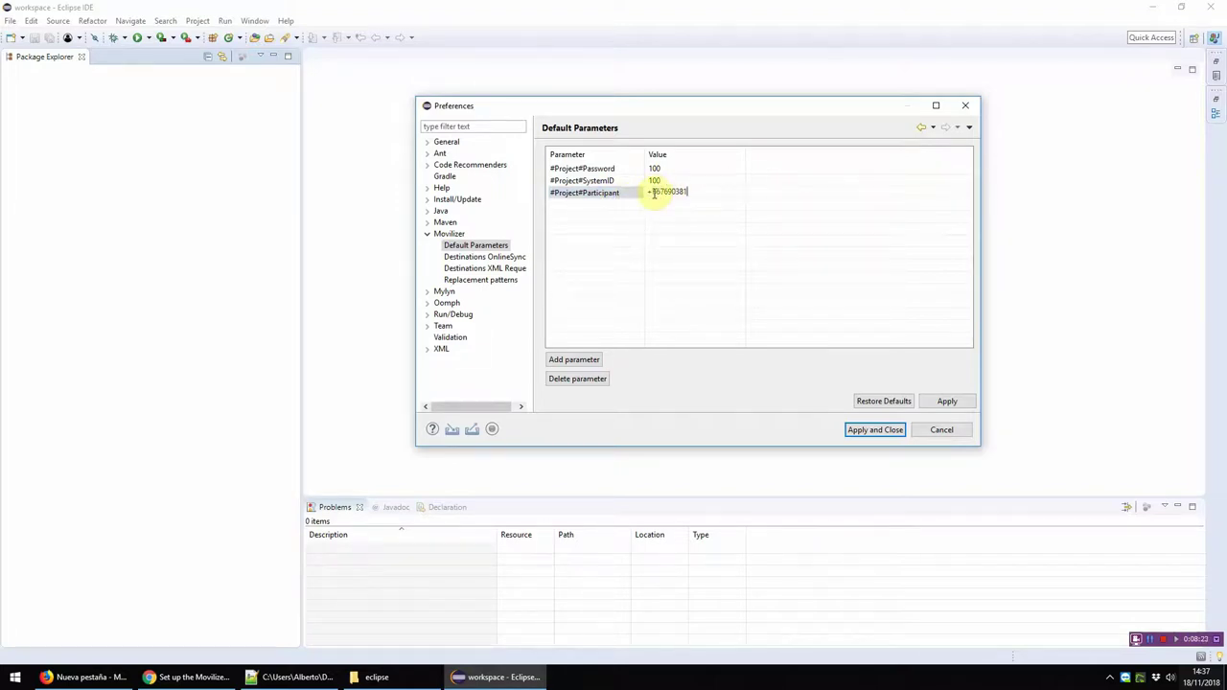
pyautogui.click(649, 192)
pyautogui.click(680, 191)
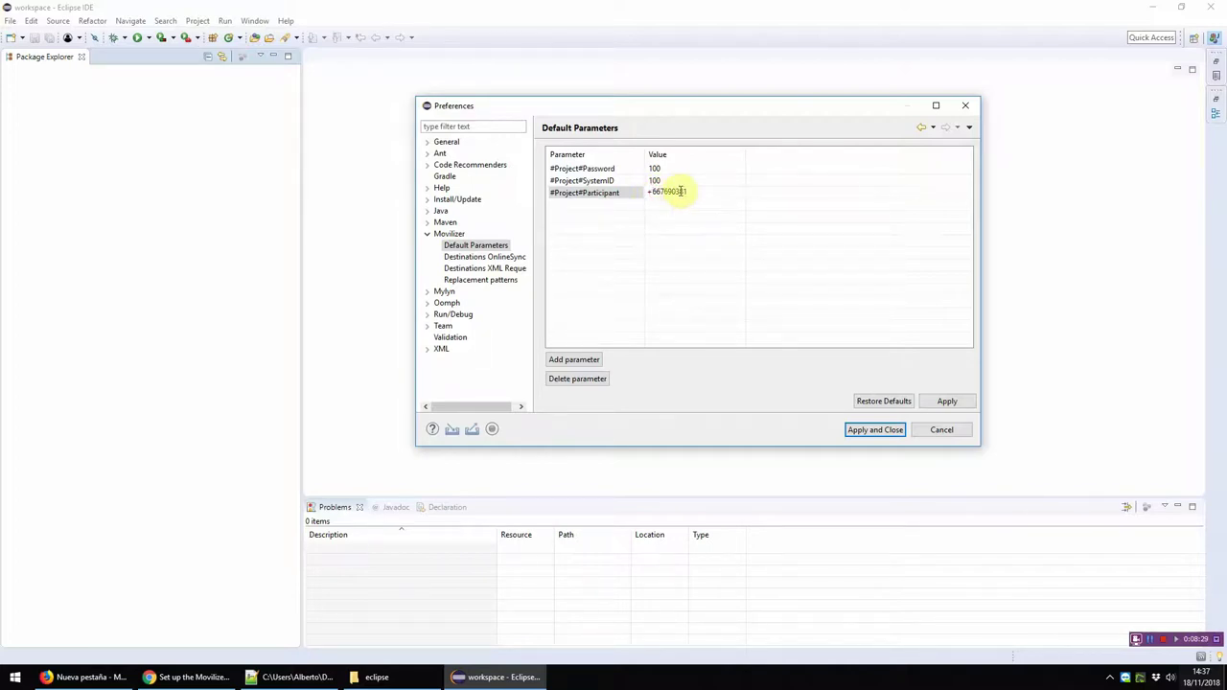
pyautogui.doubleClick(680, 192)
pyautogui.press('BackSpace')
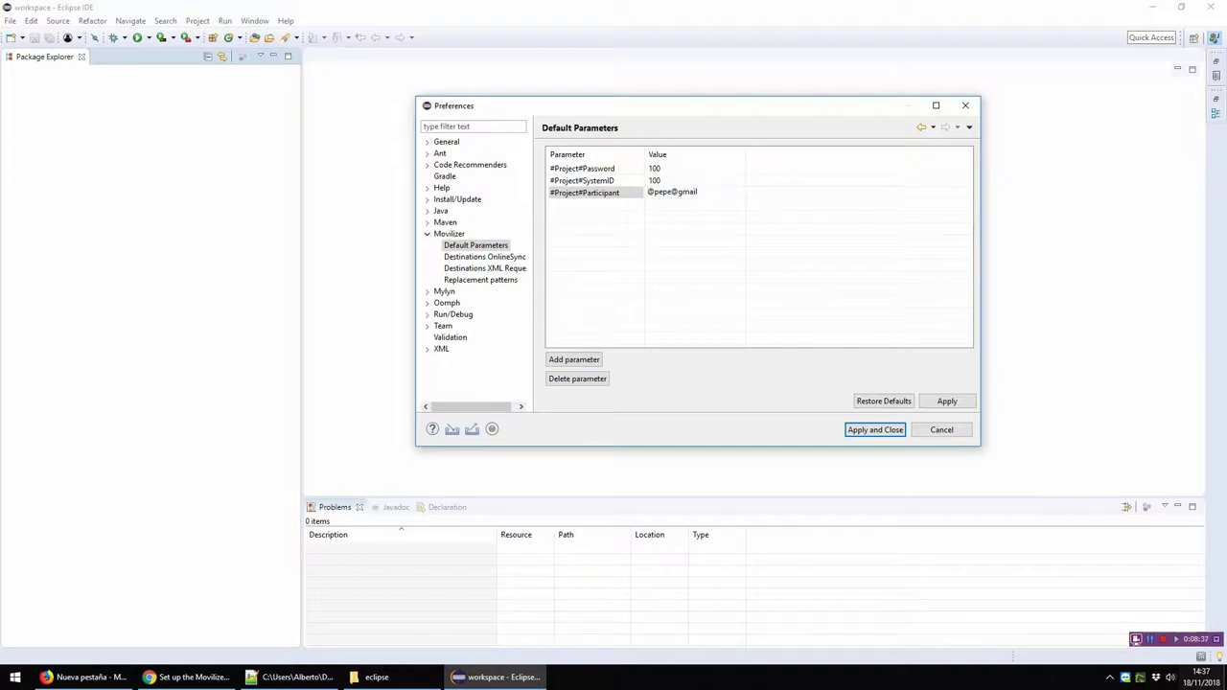
pyautogui.hotkey('shift', 'End')
pyautogui.hotkey('ctrl', 'v')
pyautogui.press('Return')
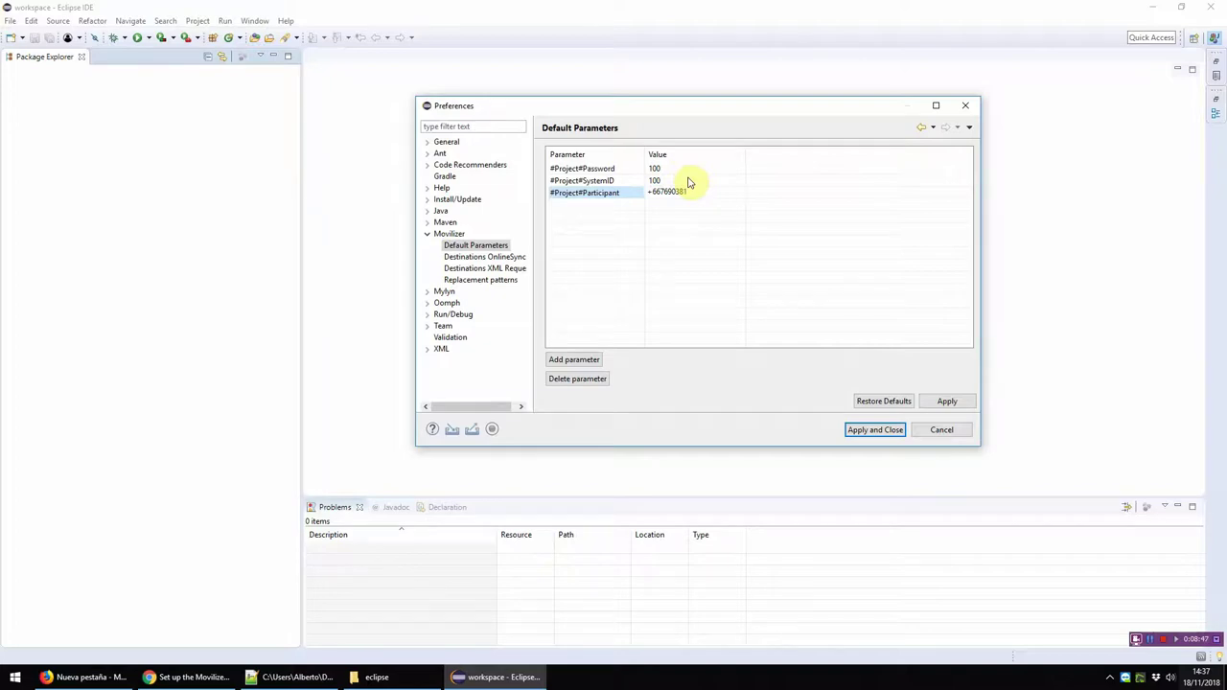
pyautogui.click(947, 401)
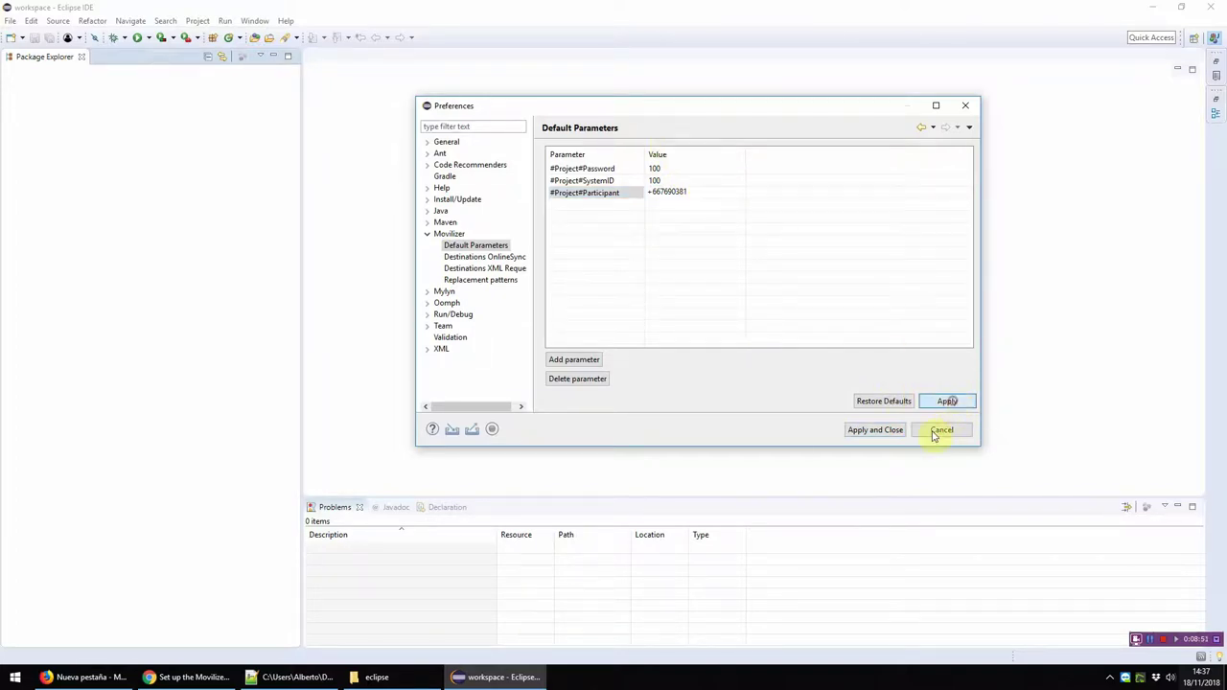
pyautogui.click(890, 432)
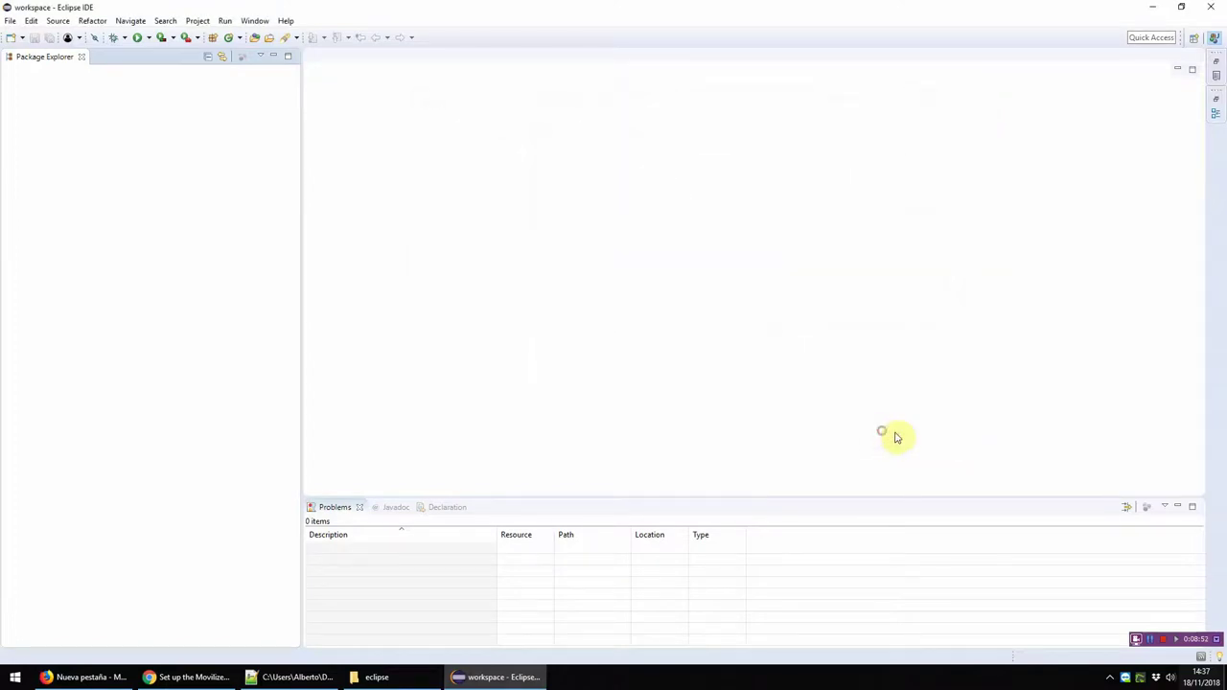
# Step: Create a Java project named 'Test 1' and expand it to show JRE System Library and src
pyautogui.click(1143, 636)
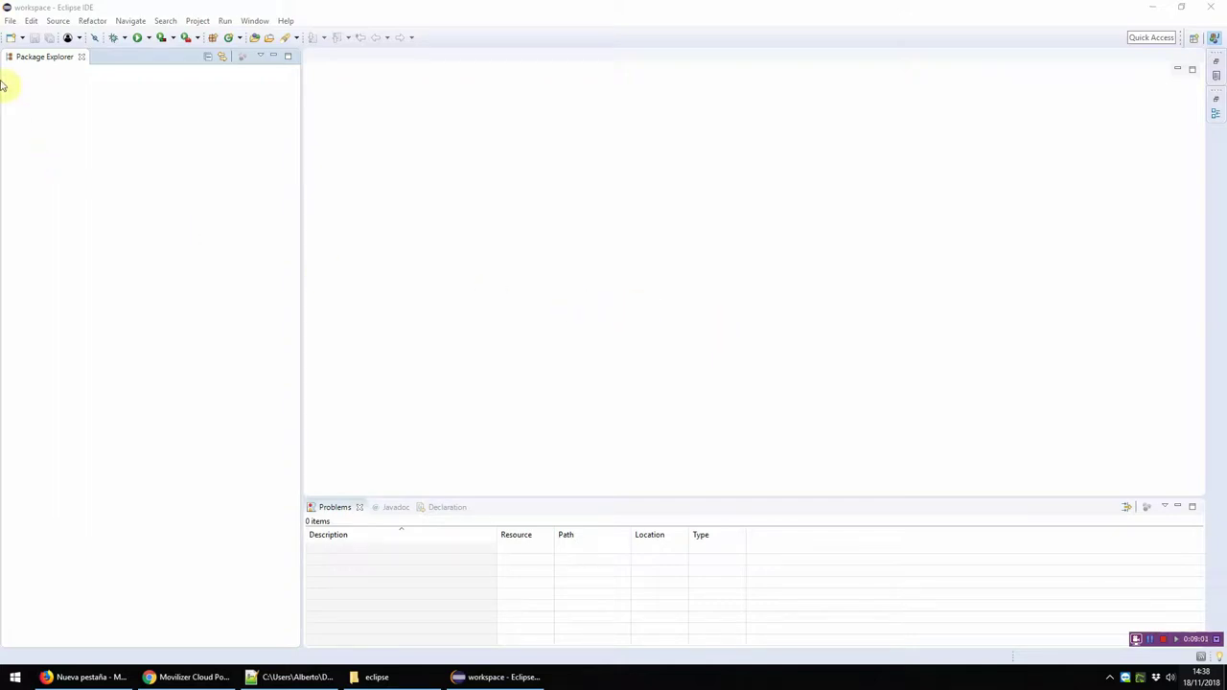
pyautogui.click(9, 21)
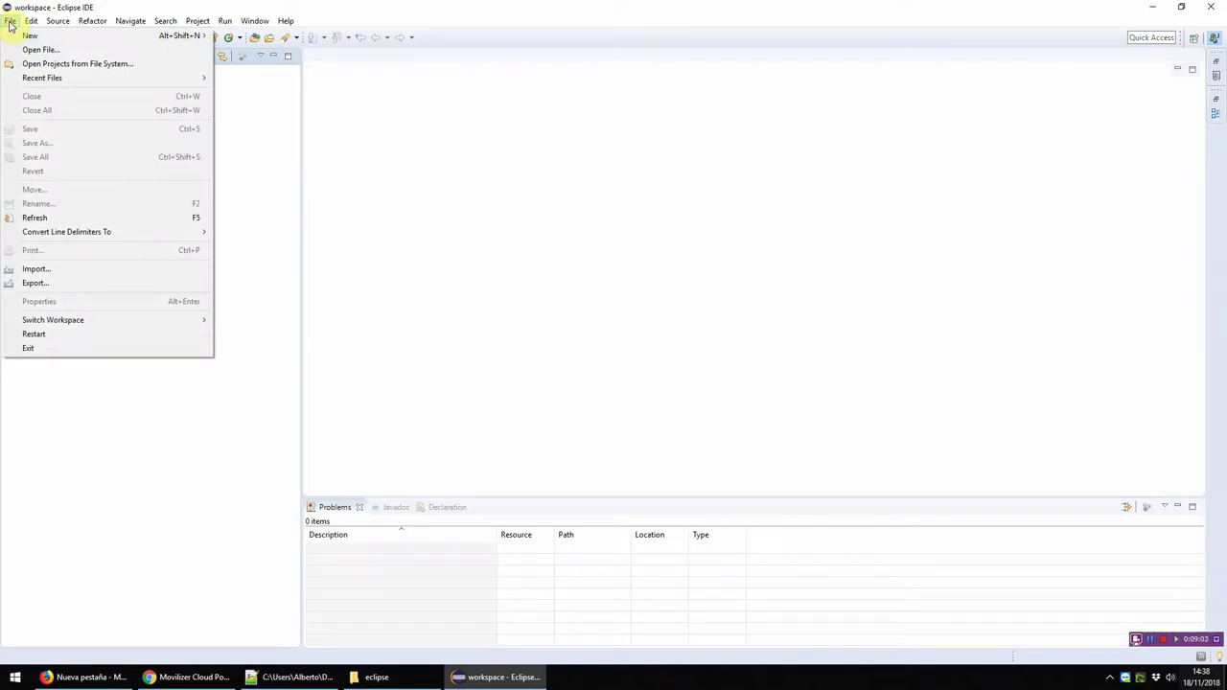
pyautogui.moveTo(30, 37)
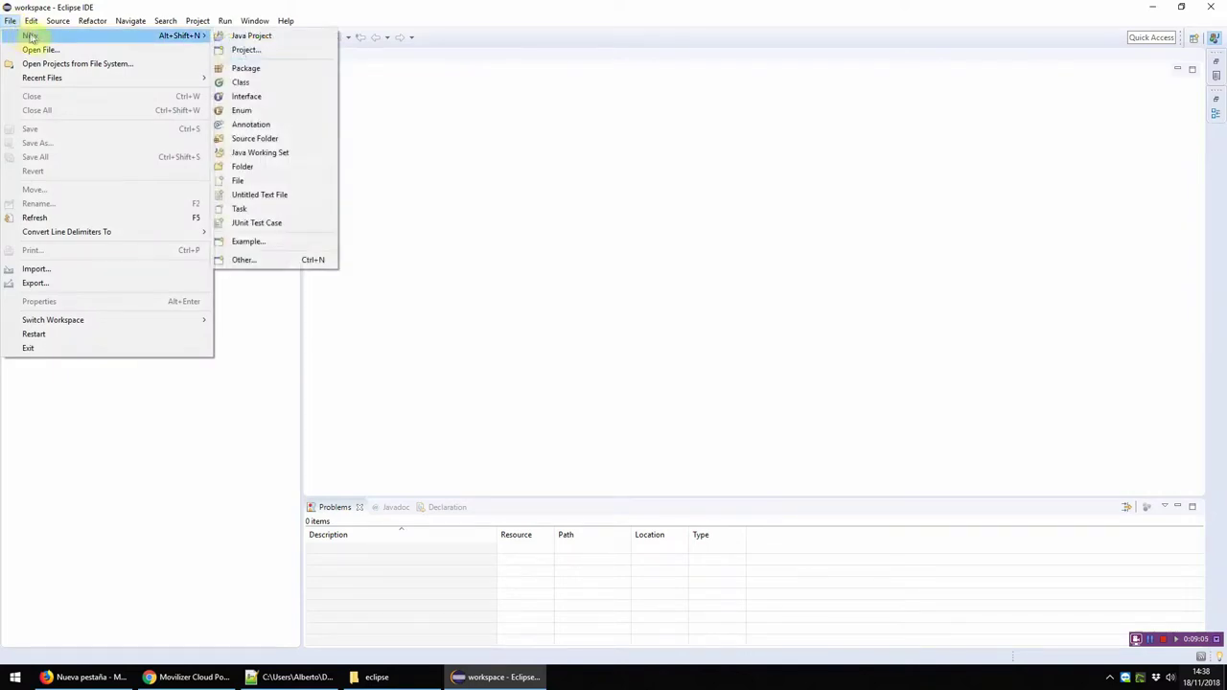
pyautogui.click(273, 38)
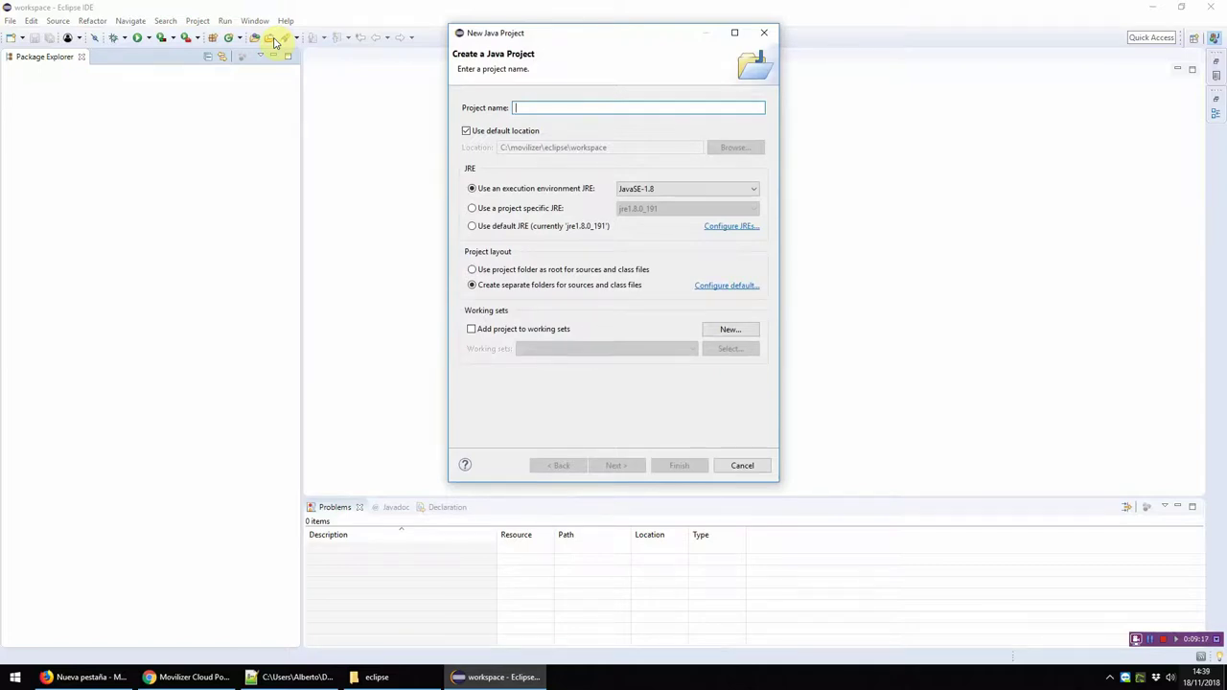
pyautogui.write('Test')
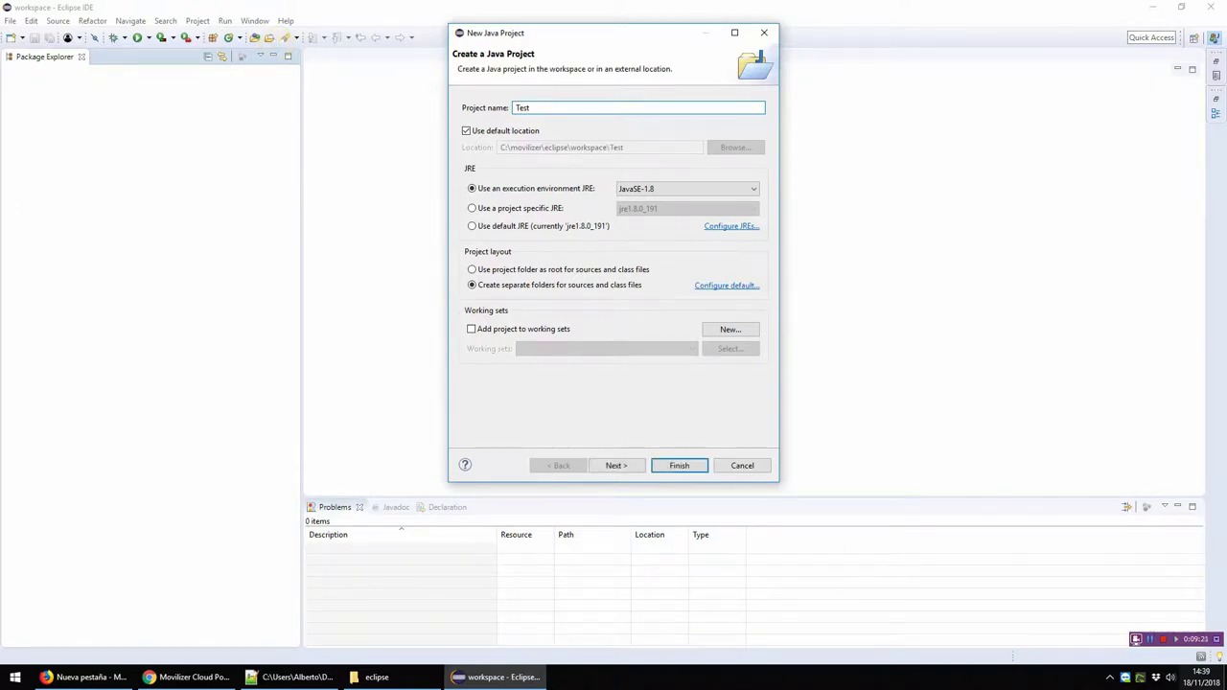
pyautogui.write(' Movele')
pyautogui.press('BackSpace')
pyautogui.press('BackSpace')
pyautogui.press('BackSpace')
pyautogui.press('BackSpace')
pyautogui.press('BackSpace')
pyautogui.press('BackSpace')
pyautogui.press('BackSpace')
pyautogui.press('BackSpace')
pyautogui.press('BackSpace')
pyautogui.press('BackSpace')
pyautogui.press('BackSpace')
pyautogui.press('BackSpace')
pyautogui.press('BackSpace')
pyautogui.write('est 1')
pyautogui.click(680, 466)
pyautogui.click(9, 74)
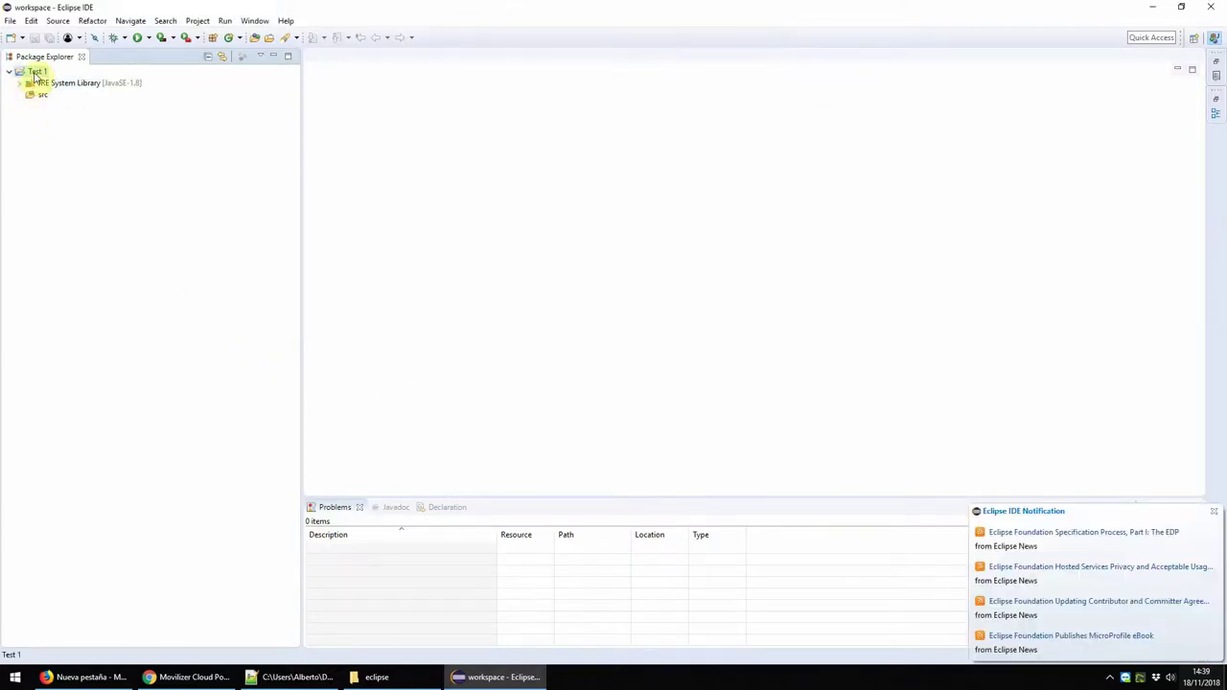
# Step: Add a Movilizer XML Request File named 'Movelet1', version 16, to the Test 1 project
pyautogui.rightClick(35, 74)
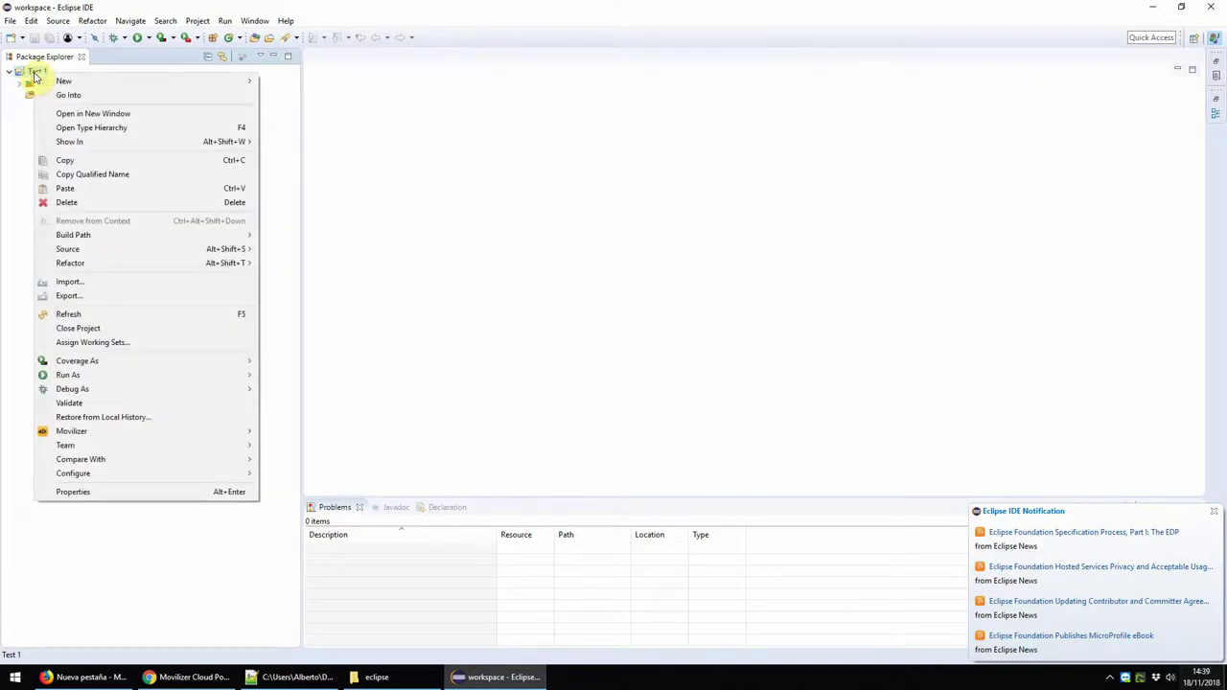
pyautogui.moveTo(73, 84)
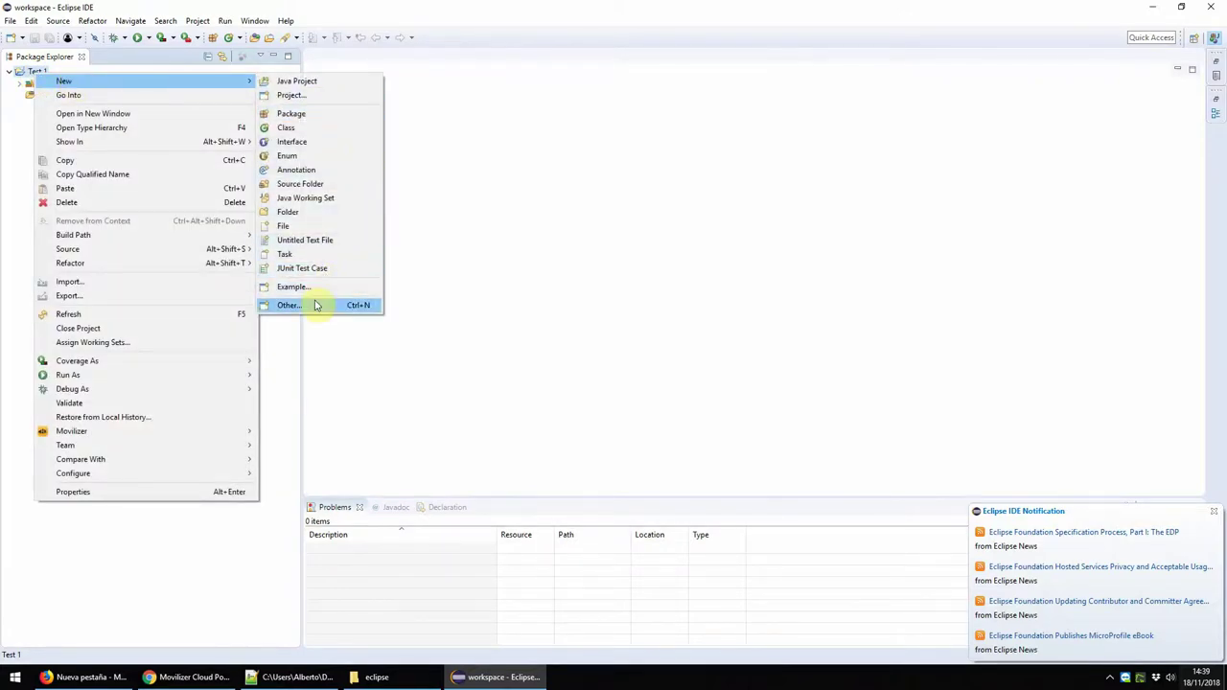
pyautogui.click(317, 305)
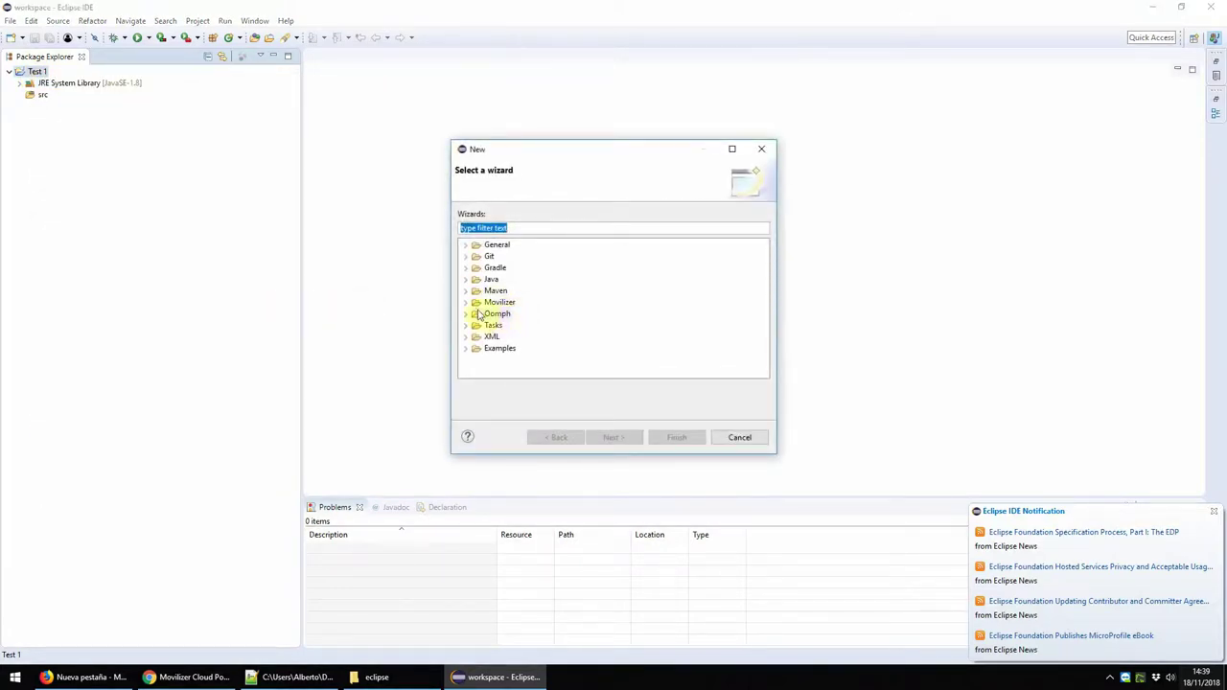
pyautogui.click(467, 302)
pyautogui.click(522, 326)
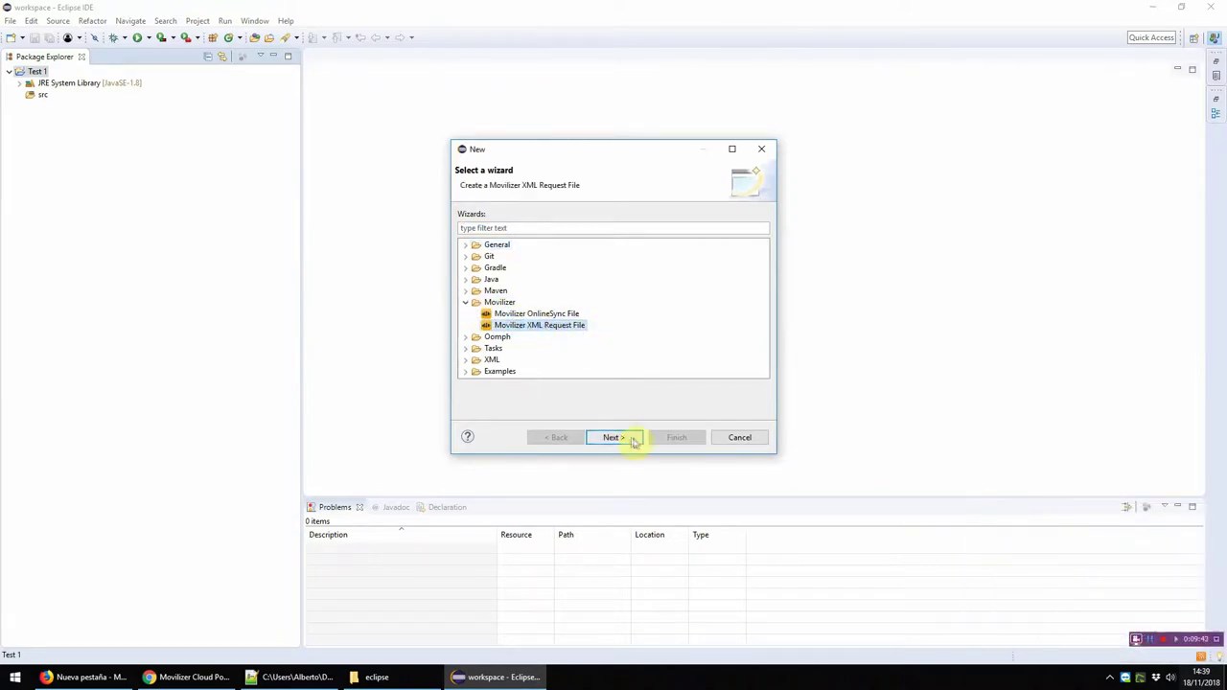
pyautogui.click(625, 438)
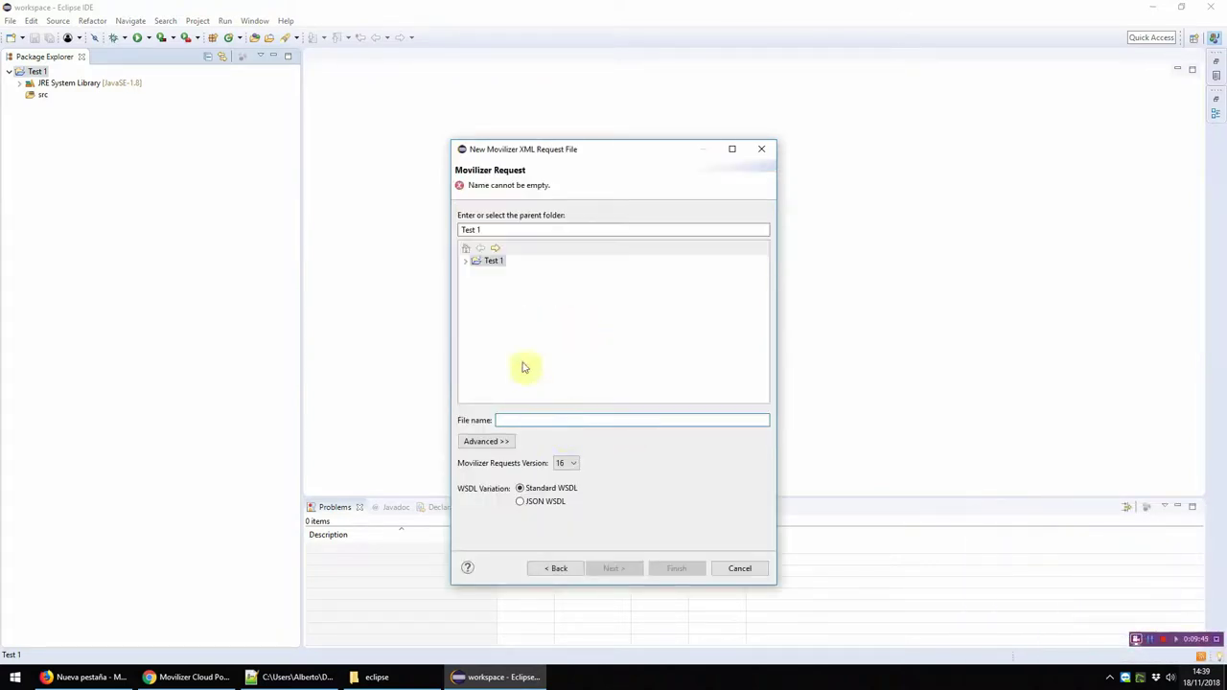
pyautogui.write('Movelet1')
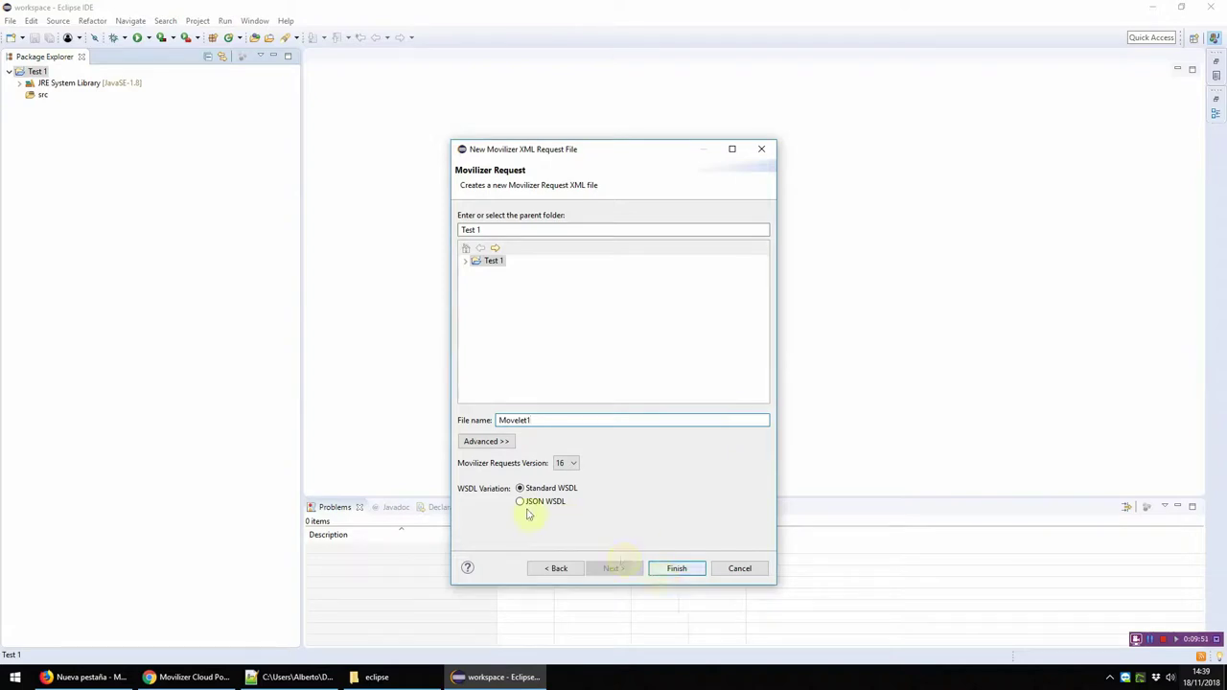
pyautogui.click(574, 464)
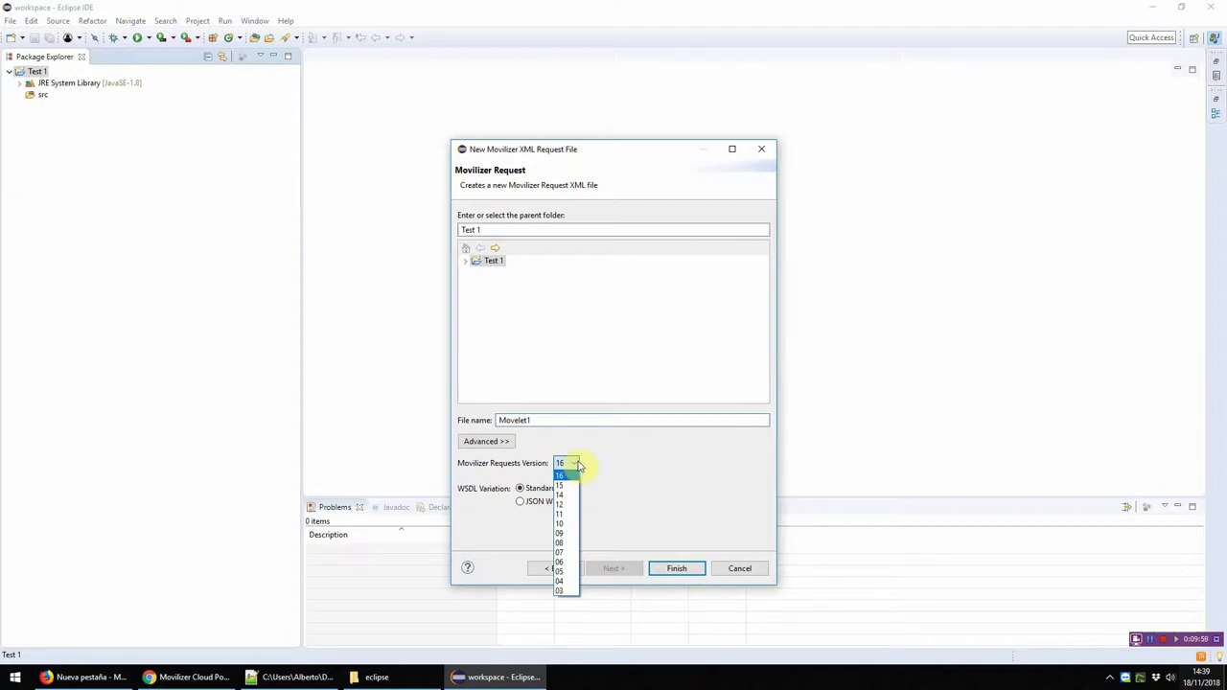
pyautogui.click(619, 463)
pyautogui.click(679, 570)
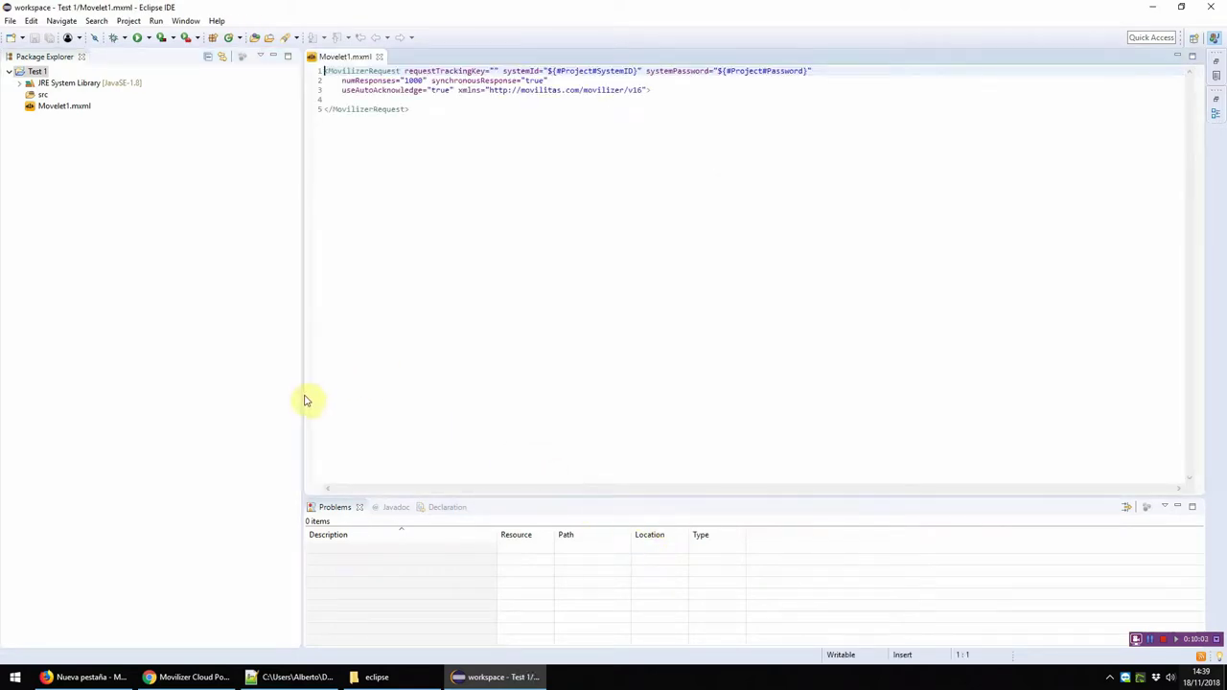
# Step: Remove the requestTrackingKey, numResponses, synchronousResponse and useAutoAcknowledge attributes from MovilizerRequest
pyautogui.moveTo(303, 401); pyautogui.dragTo(209, 391)
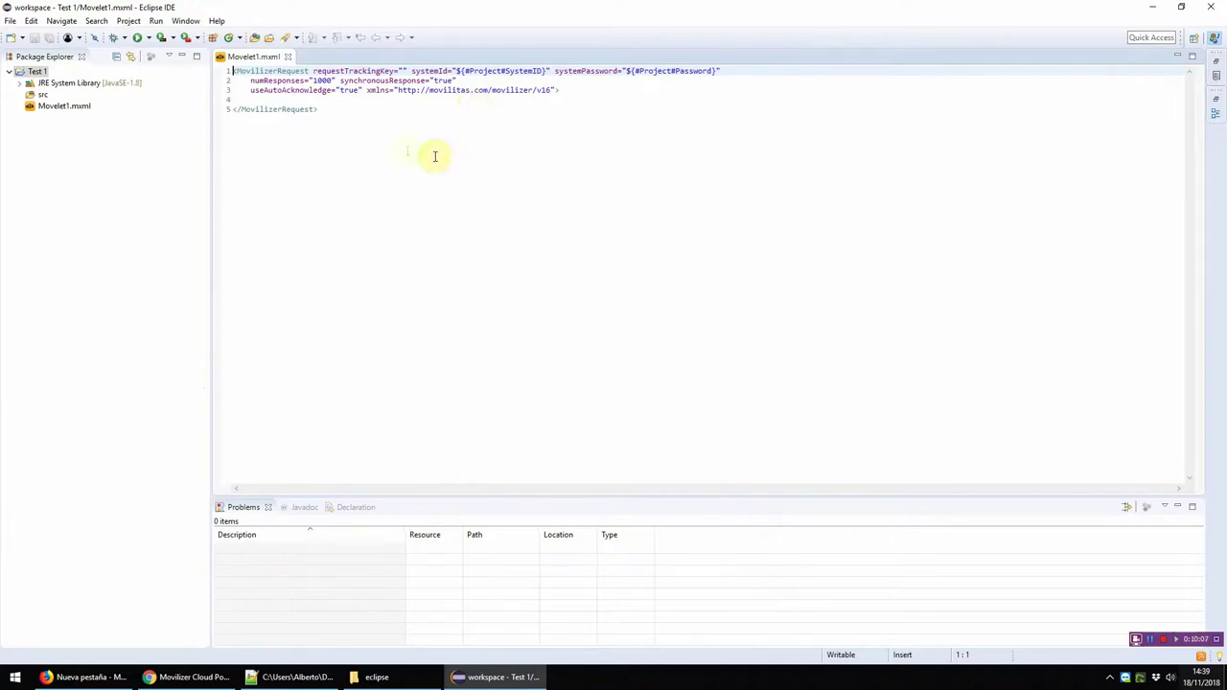
pyautogui.doubleClick(355, 71)
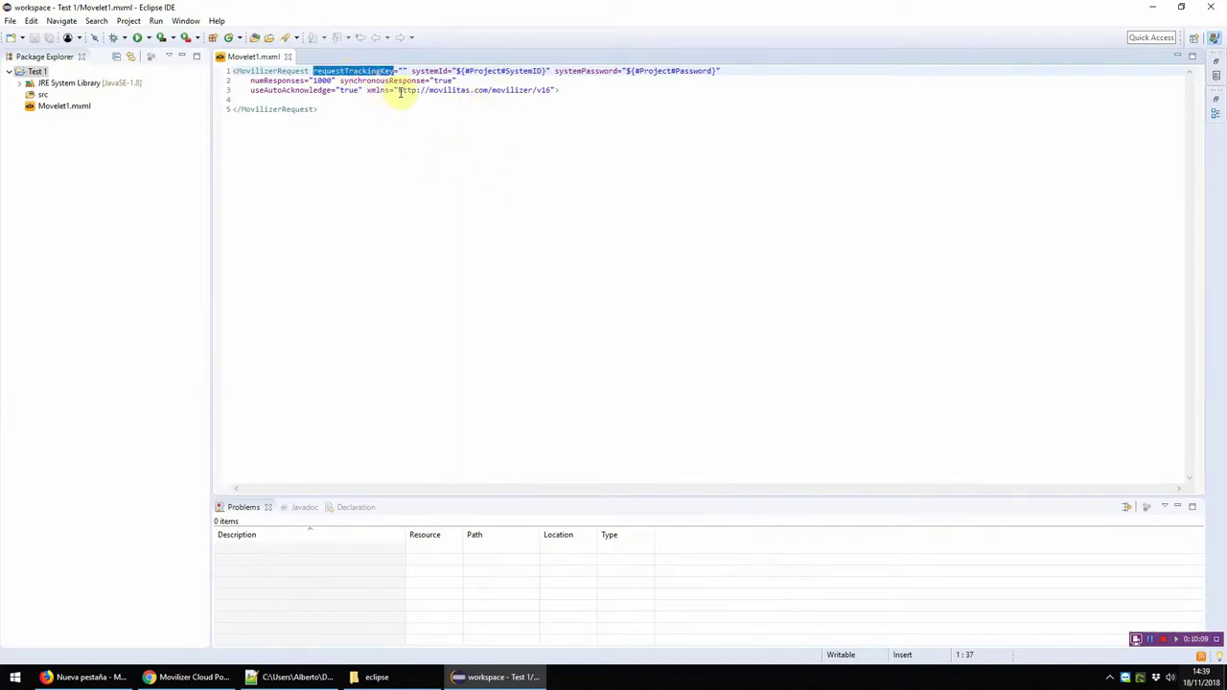
pyautogui.press('Delete')
pyautogui.press('Delete')
pyautogui.press('Delete')
pyautogui.press('Delete')
pyautogui.press('Delete')
pyautogui.press('Down')
pyautogui.press('End')
pyautogui.hotkey('shift', 'Home')
pyautogui.hotkey('shift', 'Home')
pyautogui.press('Delete')
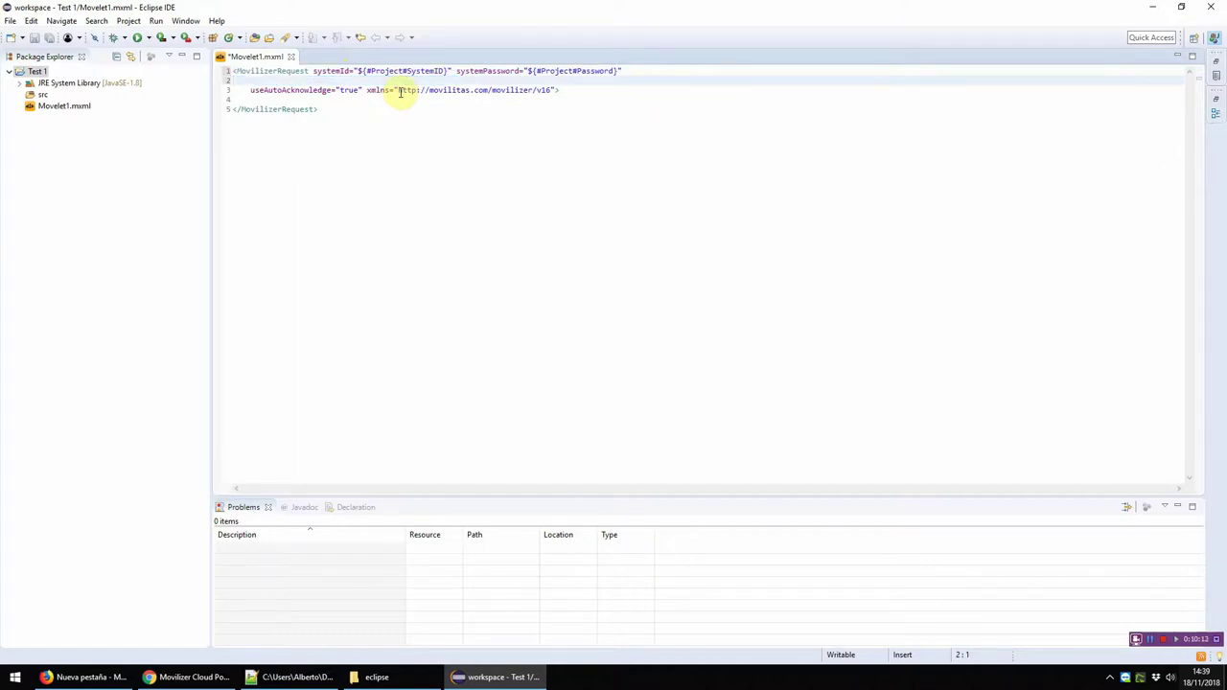
pyautogui.press('Down')
pyautogui.press('Delete')
pyautogui.press('Delete')
pyautogui.press('Delete')
pyautogui.press('Delete')
pyautogui.press('Delete')
pyautogui.press('Delete')
pyautogui.press('Delete')
pyautogui.press('Delete')
pyautogui.press('Delete')
pyautogui.press('Delete')
pyautogui.press('Delete')
pyautogui.press('Delete')
pyautogui.press('Delete')
pyautogui.press('Delete')
pyautogui.press('Delete')
pyautogui.press('Delete')
pyautogui.press('Delete')
pyautogui.press('Delete')
pyautogui.press('Delete')
pyautogui.press('Delete')
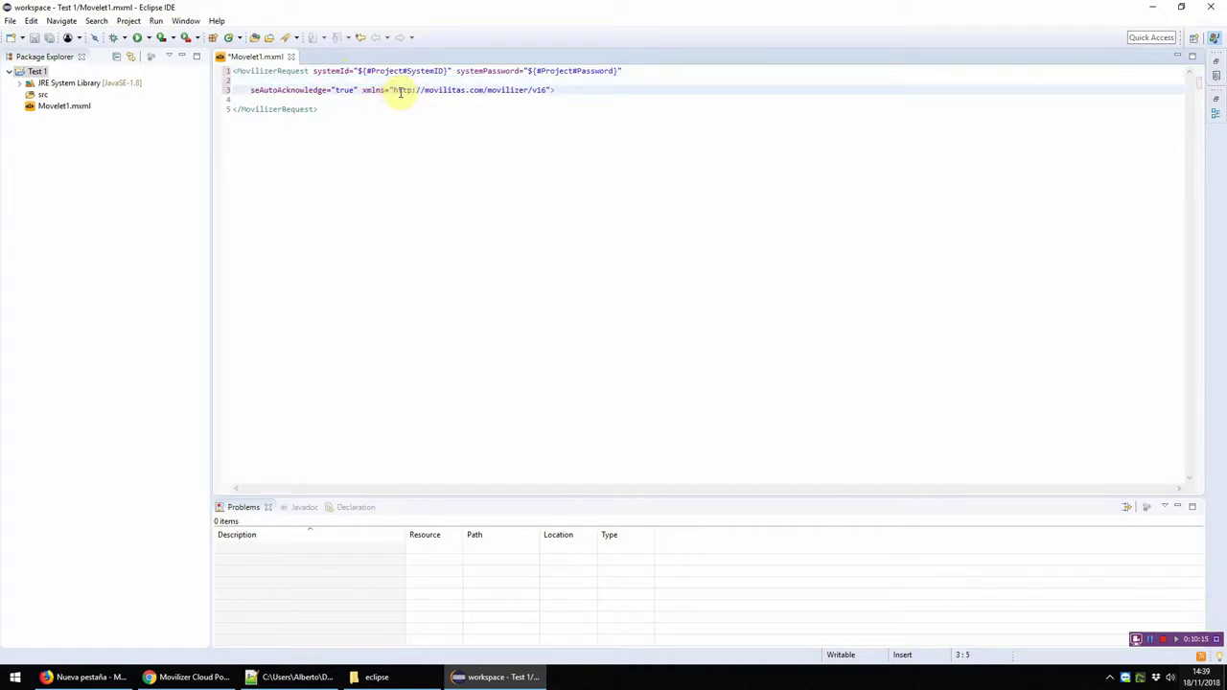
pyautogui.press('Delete')
pyautogui.press('Delete')
pyautogui.press('Delete')
pyautogui.press('Delete')
pyautogui.press('Delete')
pyautogui.press('Delete')
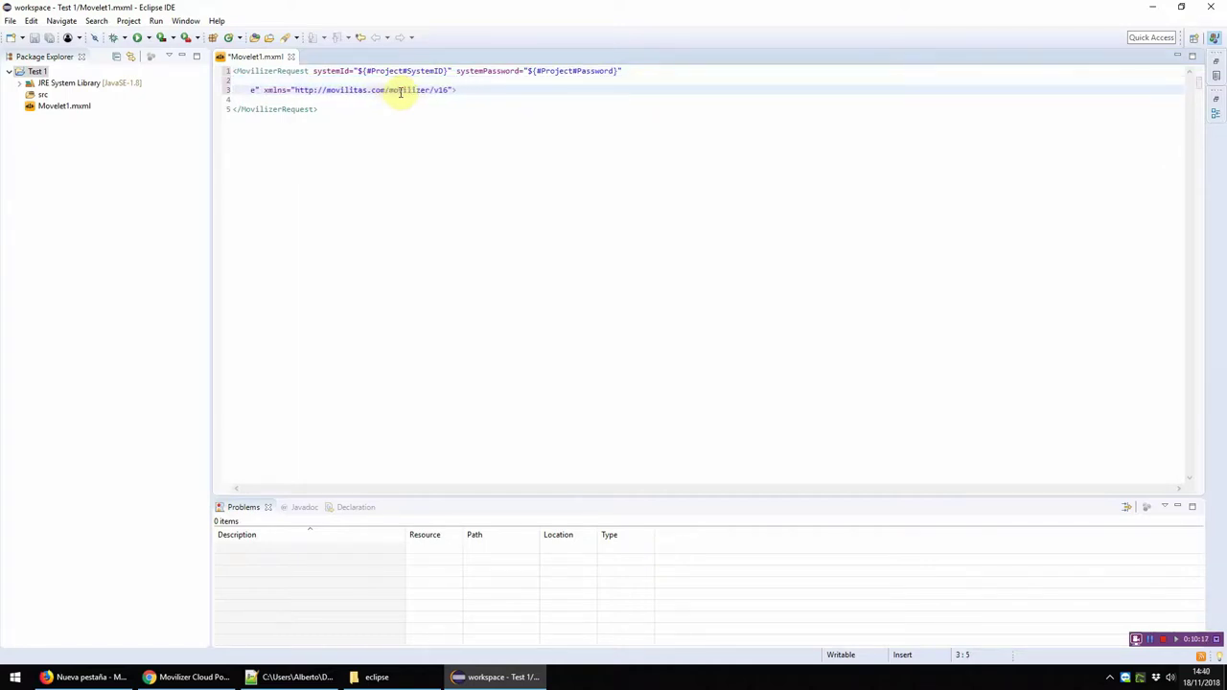
# Step: Join xmlns onto the first line, add blank lines inside the request, and save
pyautogui.hotkey('shift', 'Up')
pyautogui.hotkey('shift', 'Up')
pyautogui.hotkey('ctrl', 'alt', 'j')
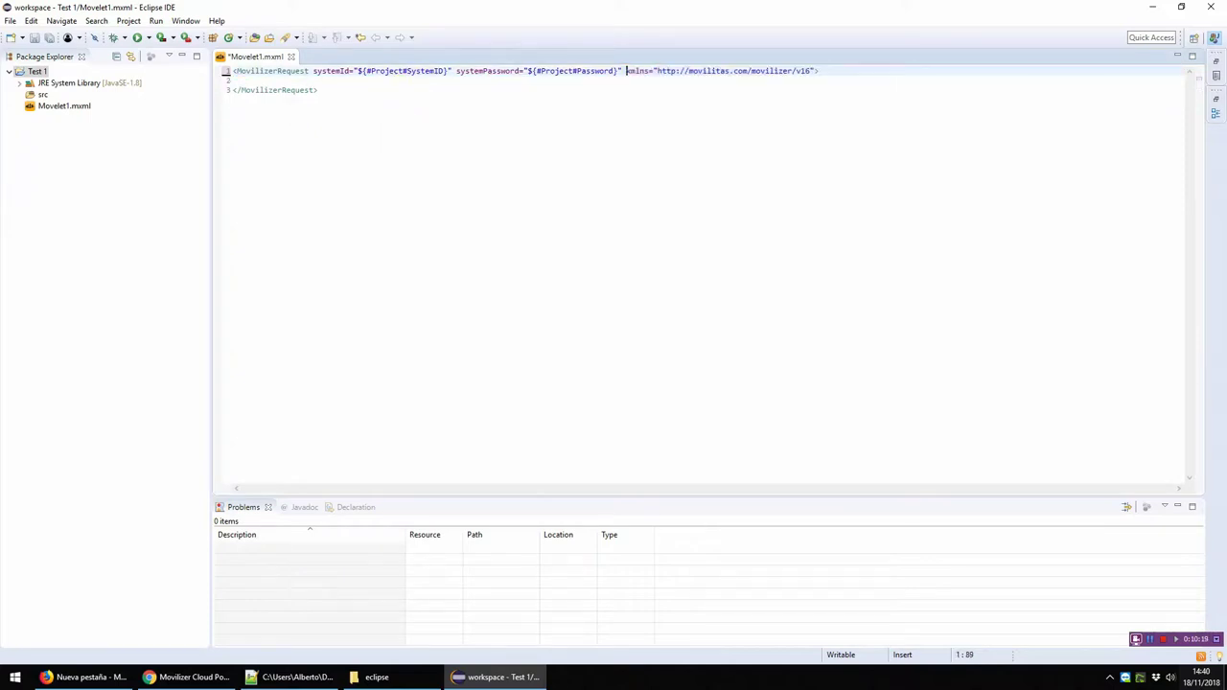
pyautogui.press('Down')
pyautogui.press('Return')
pyautogui.press('Return')
pyautogui.press('Return')
pyautogui.click(400, 90)
pyautogui.hotkey('ctrl', 's')
pyautogui.press('Return')
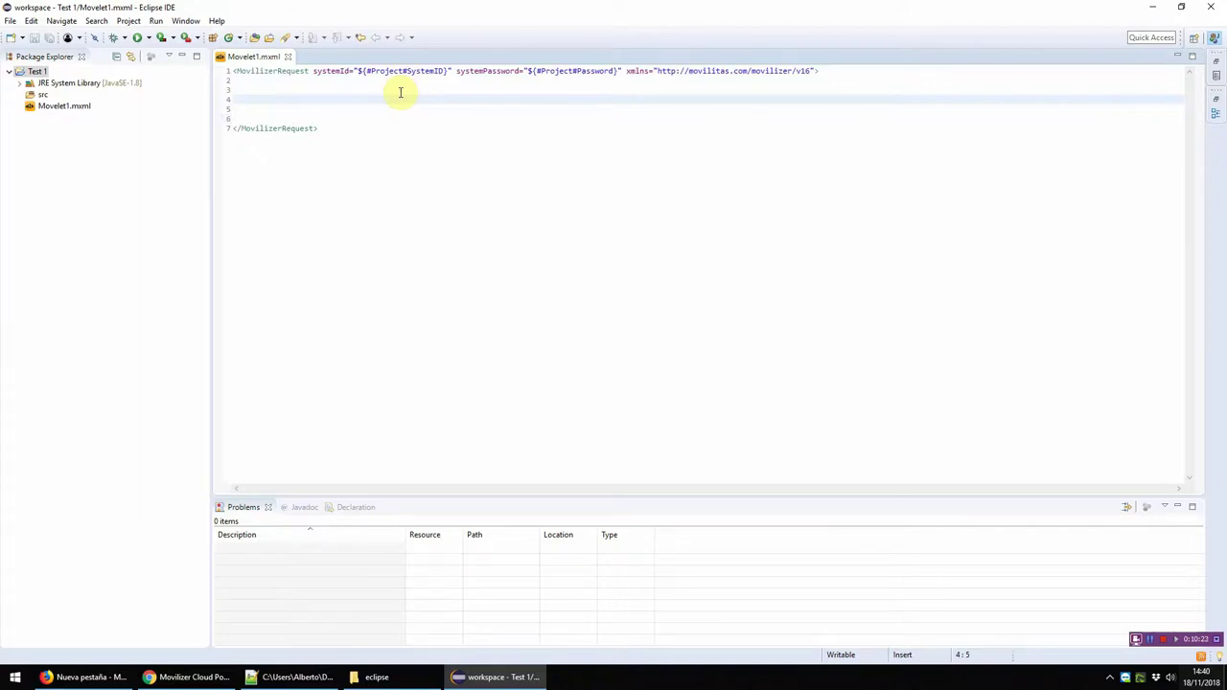
pyautogui.doubleClick(301, 73)
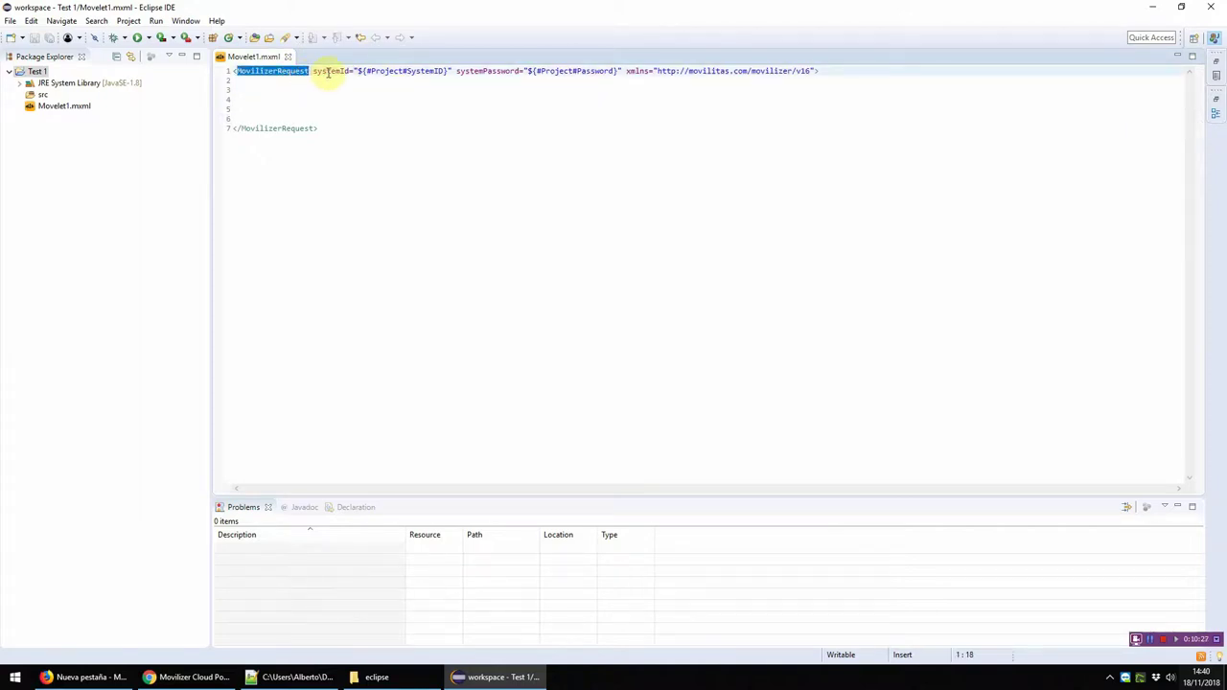
pyautogui.doubleClick(329, 72)
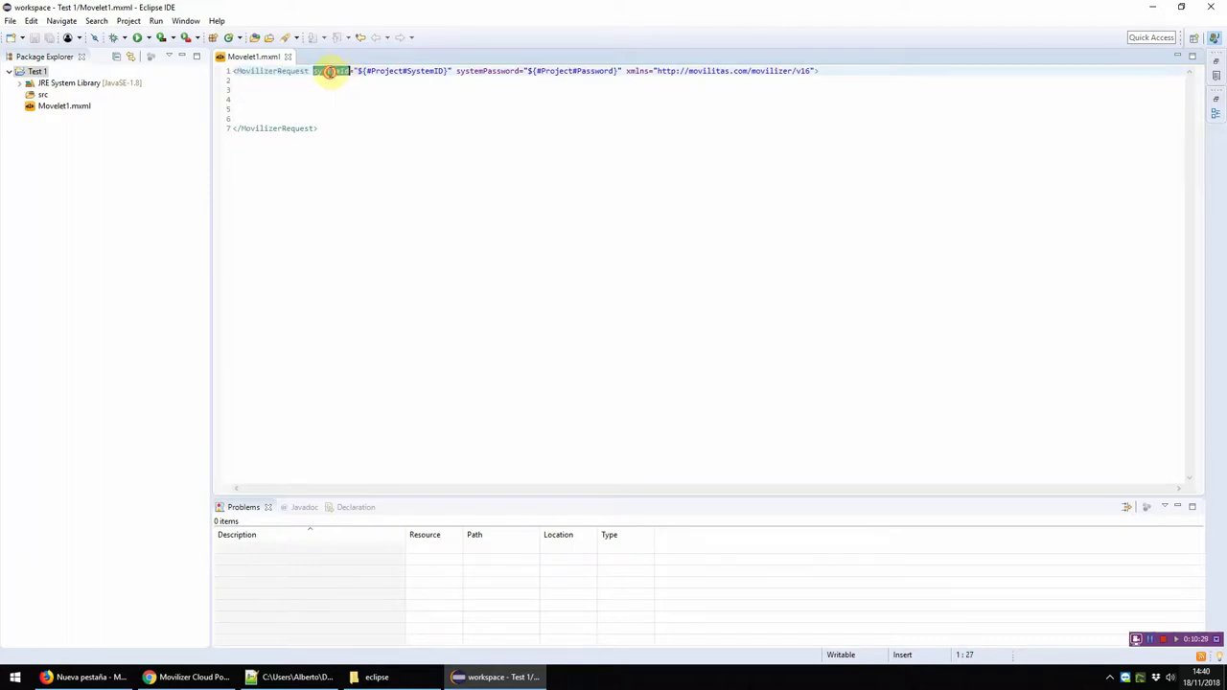
pyautogui.doubleClick(482, 71)
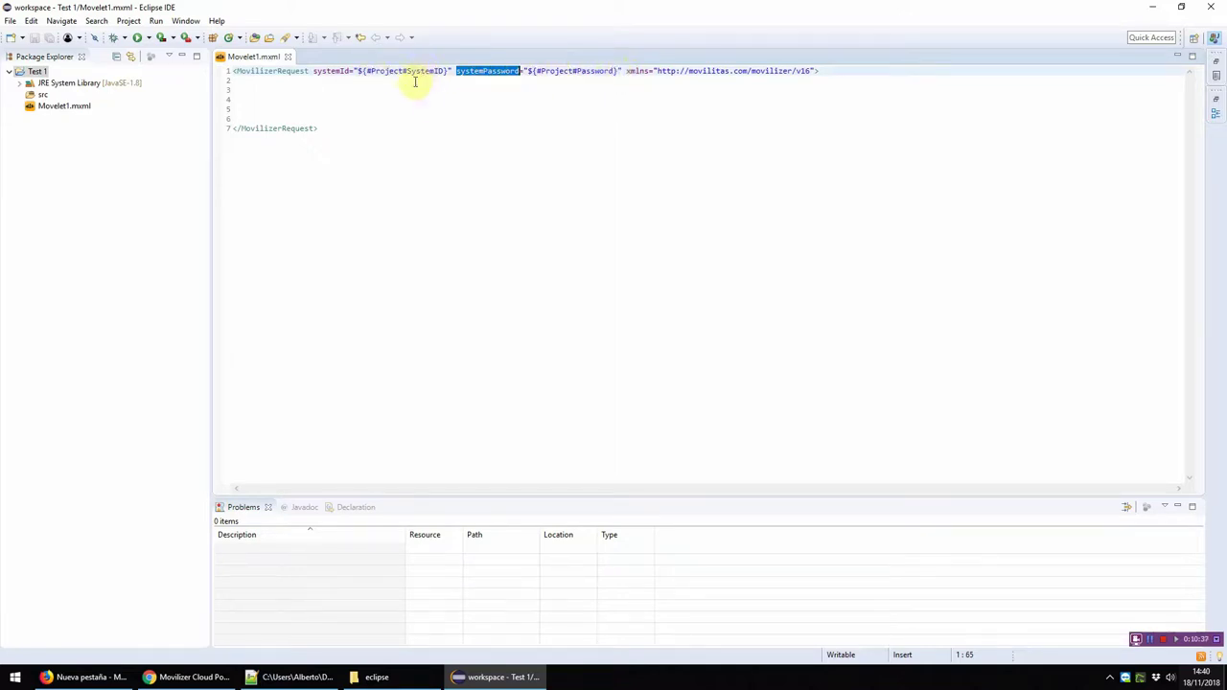
pyautogui.moveTo(445, 71); pyautogui.dragTo(364, 76)
pyautogui.moveTo(362, 77); pyautogui.dragTo(355, 73)
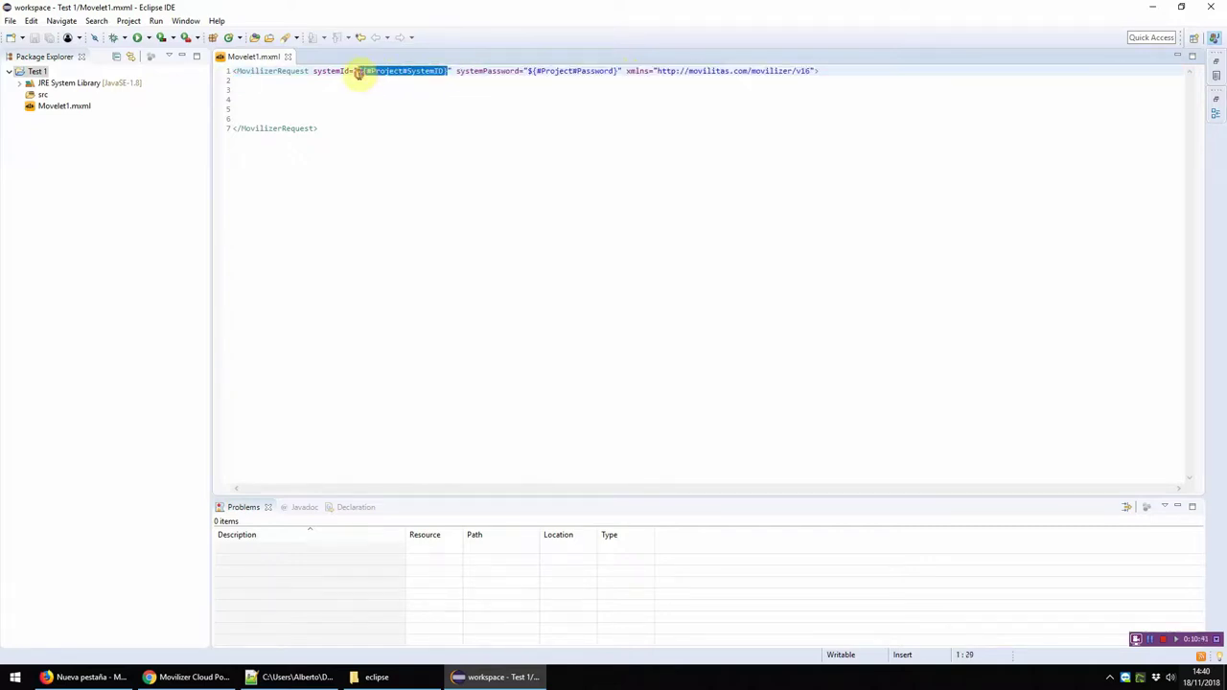
pyautogui.click(186, 20)
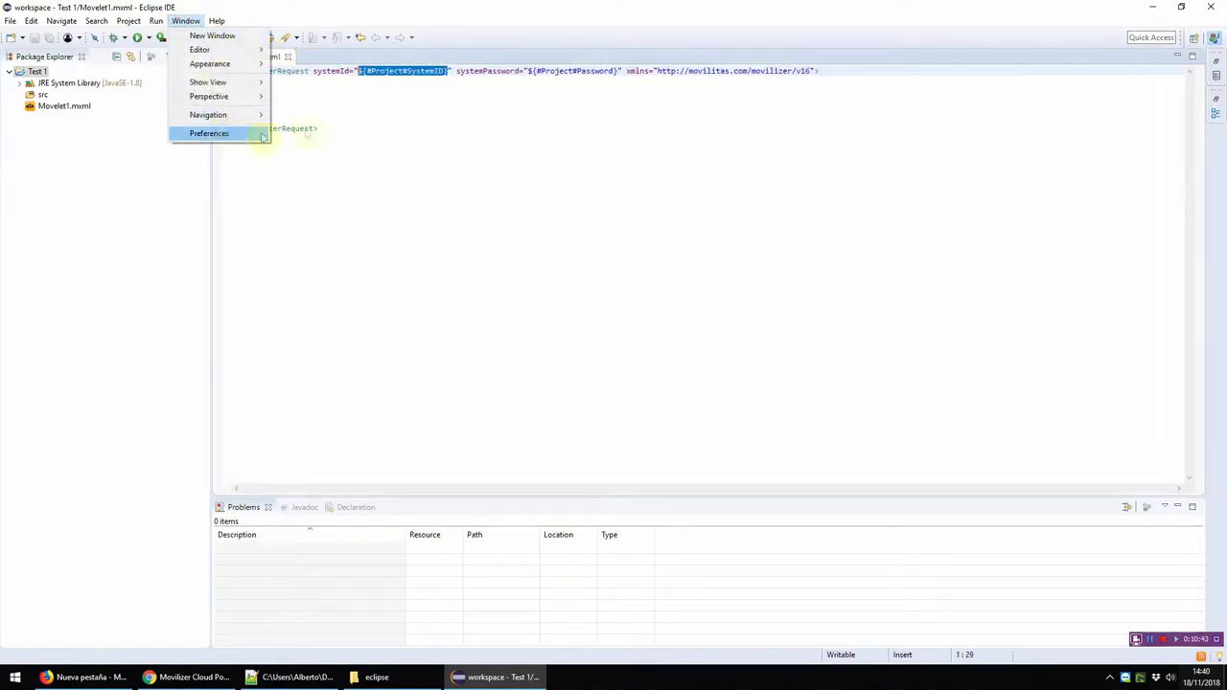
pyautogui.click(480, 72)
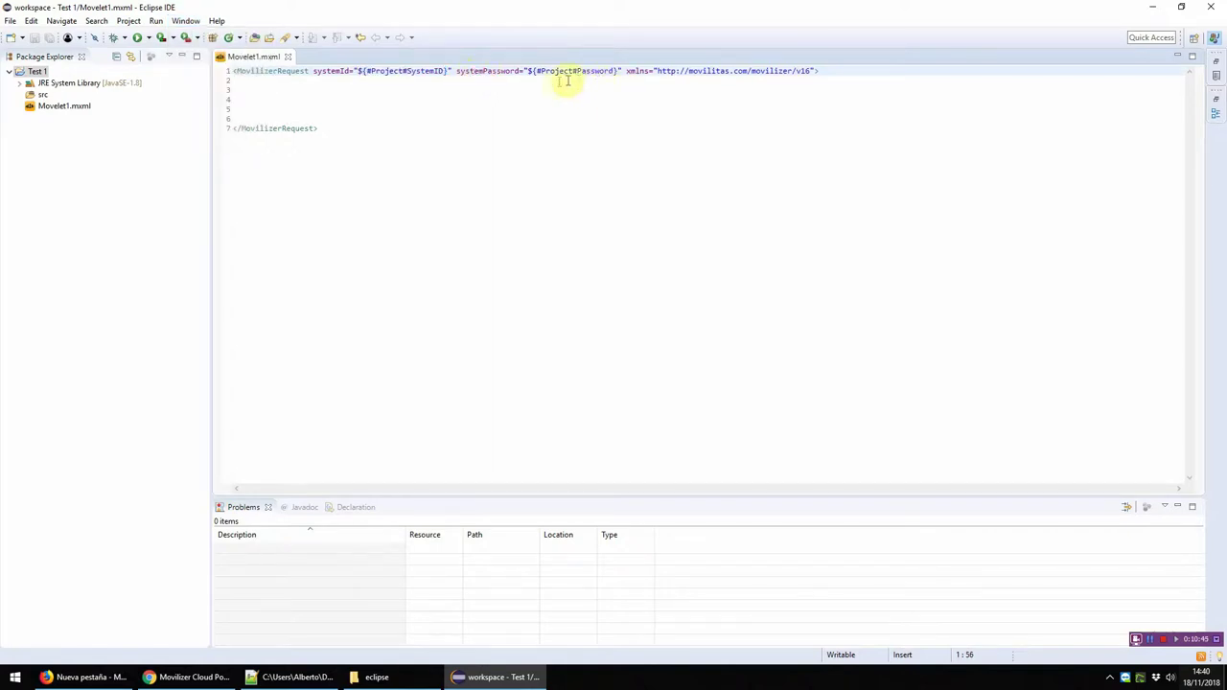
pyautogui.rightClick(398, 100)
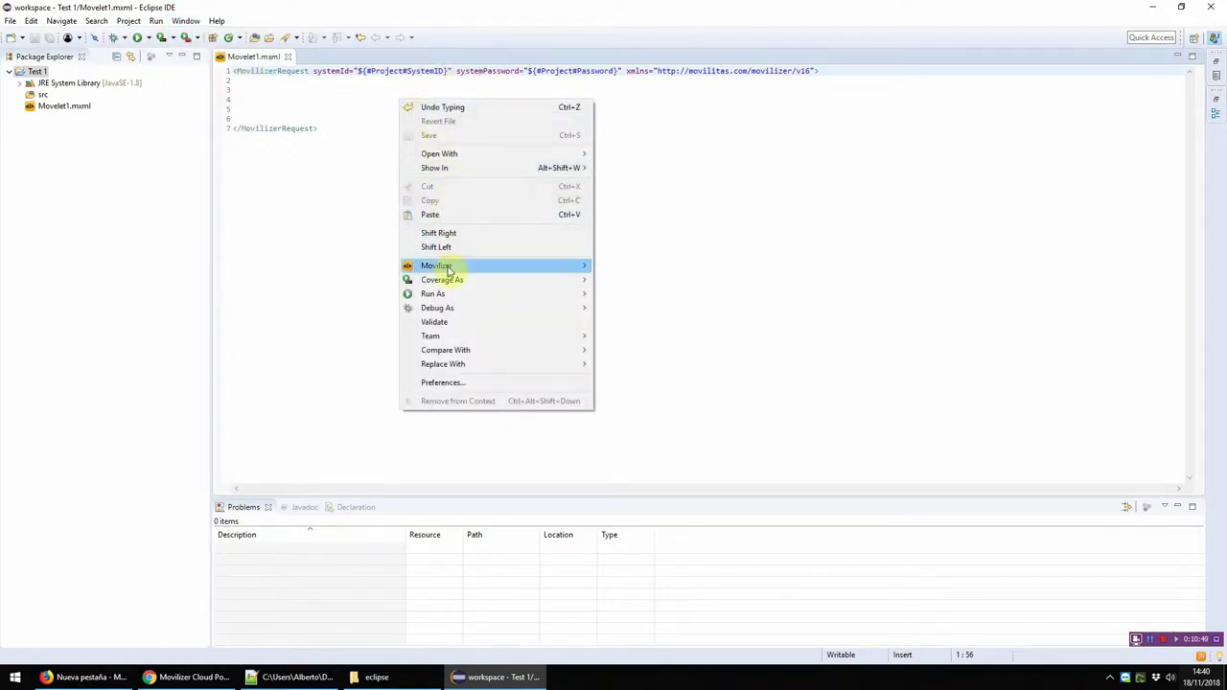
pyautogui.moveTo(448, 271)
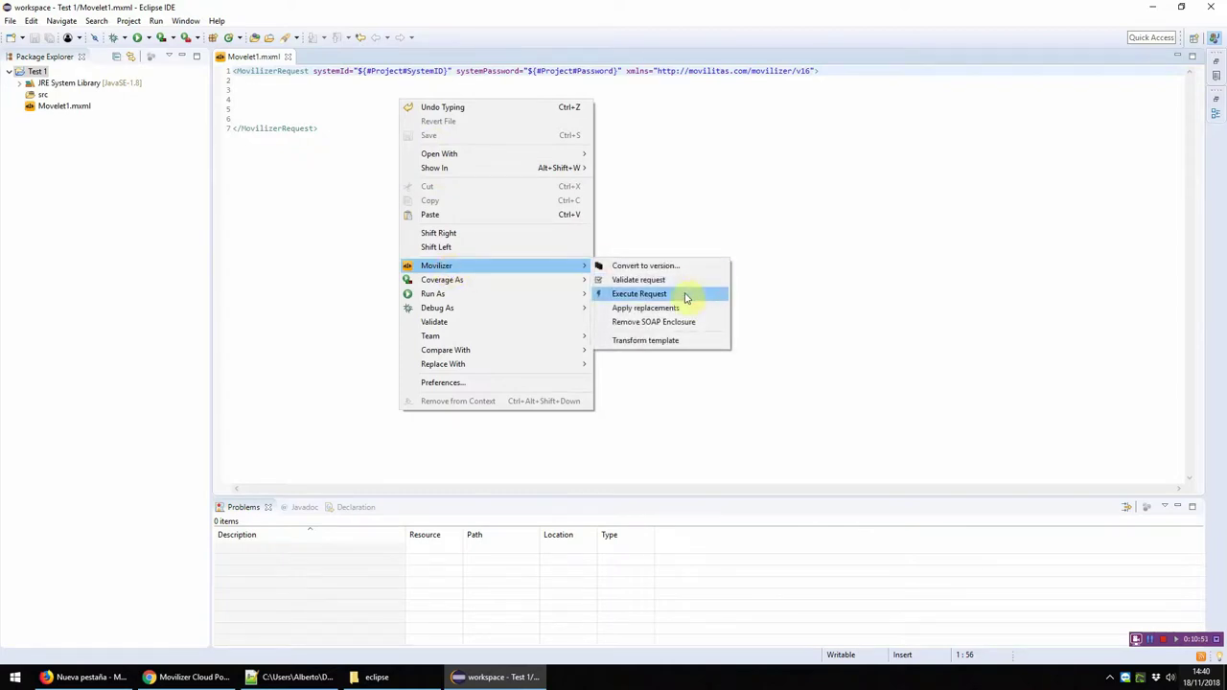
pyautogui.click(674, 131)
pyautogui.moveTo(445, 71); pyautogui.dragTo(357, 73)
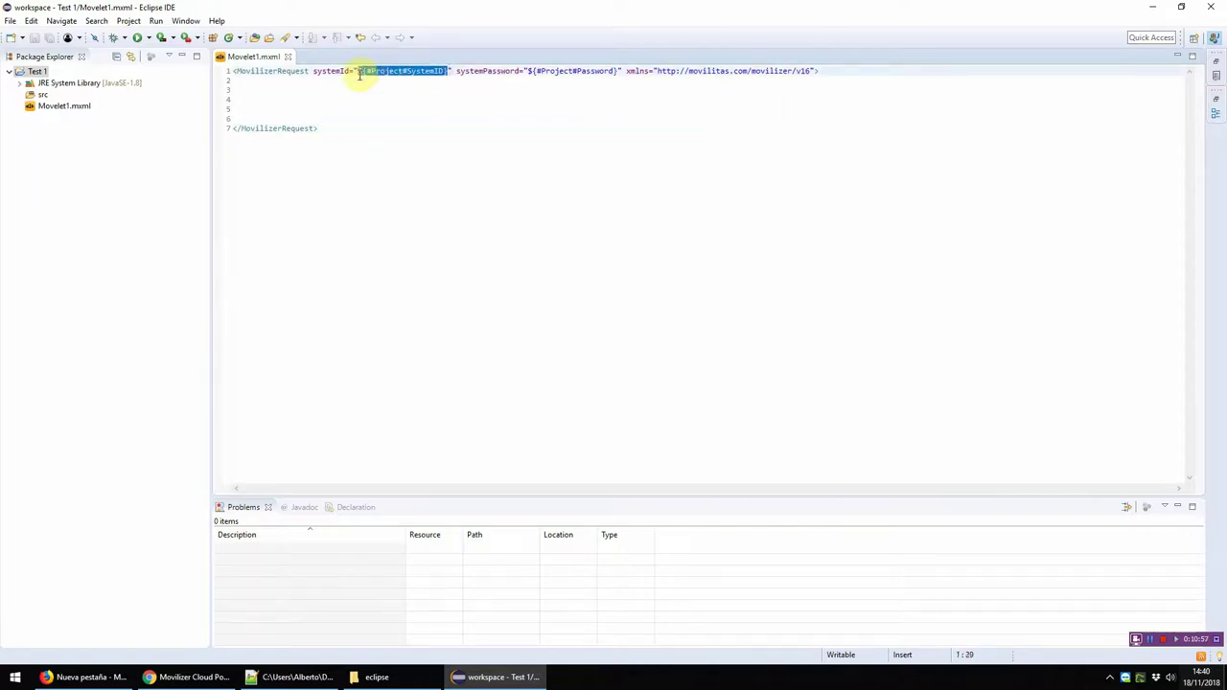
pyautogui.moveTo(617, 73); pyautogui.dragTo(519, 73)
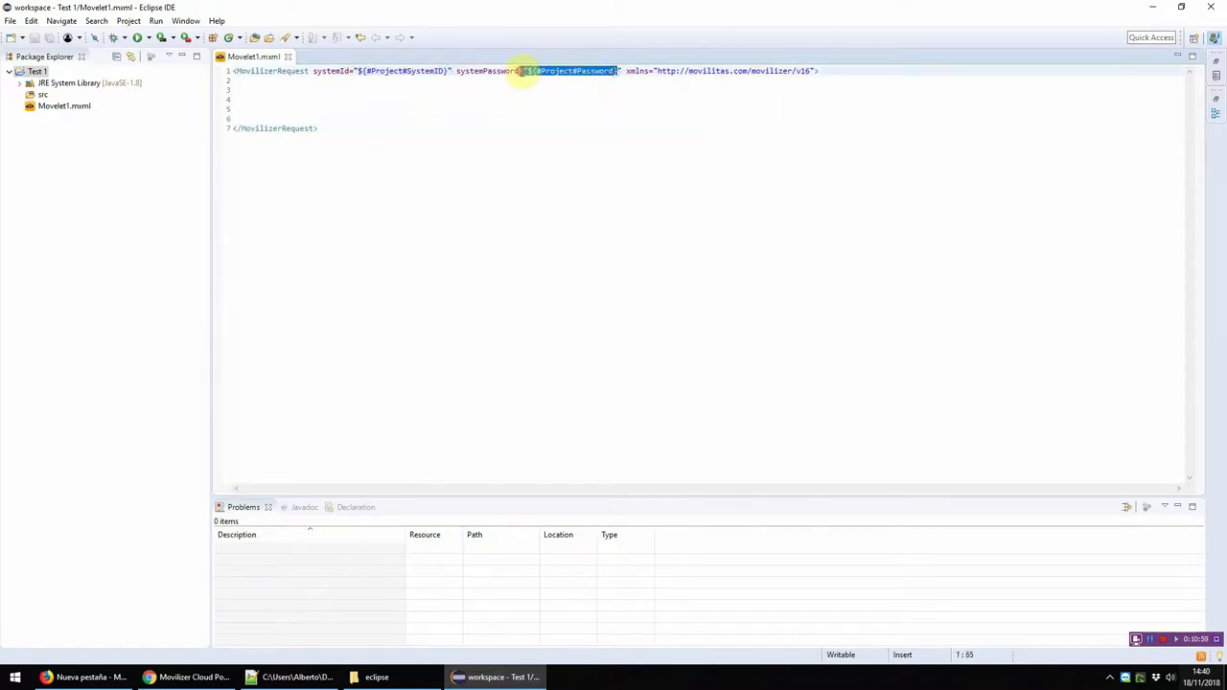
pyautogui.moveTo(812, 71); pyautogui.dragTo(797, 73)
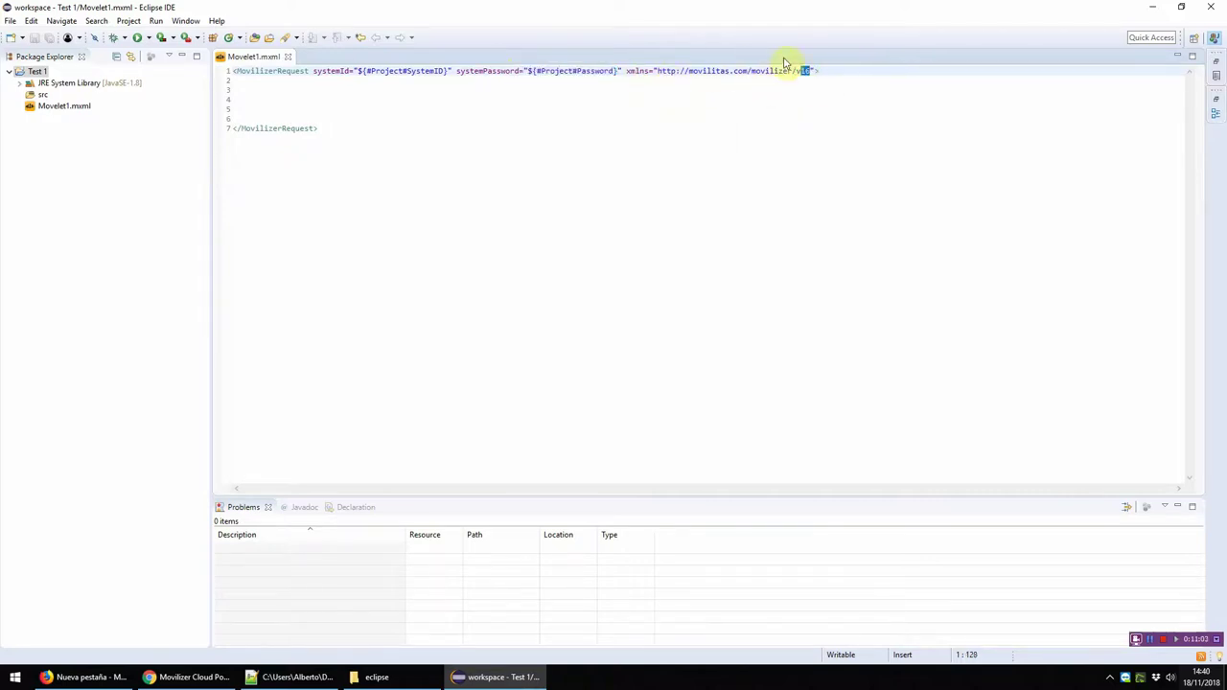
pyautogui.click(185, 20)
pyautogui.click(211, 135)
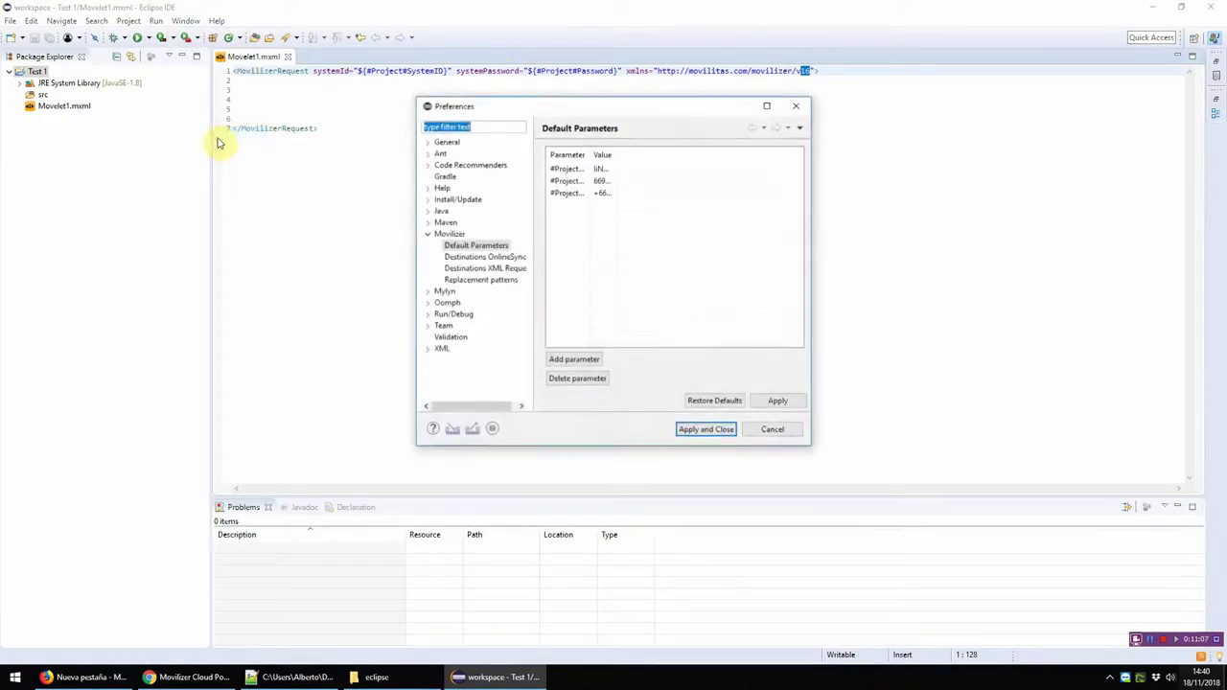
pyautogui.click(471, 272)
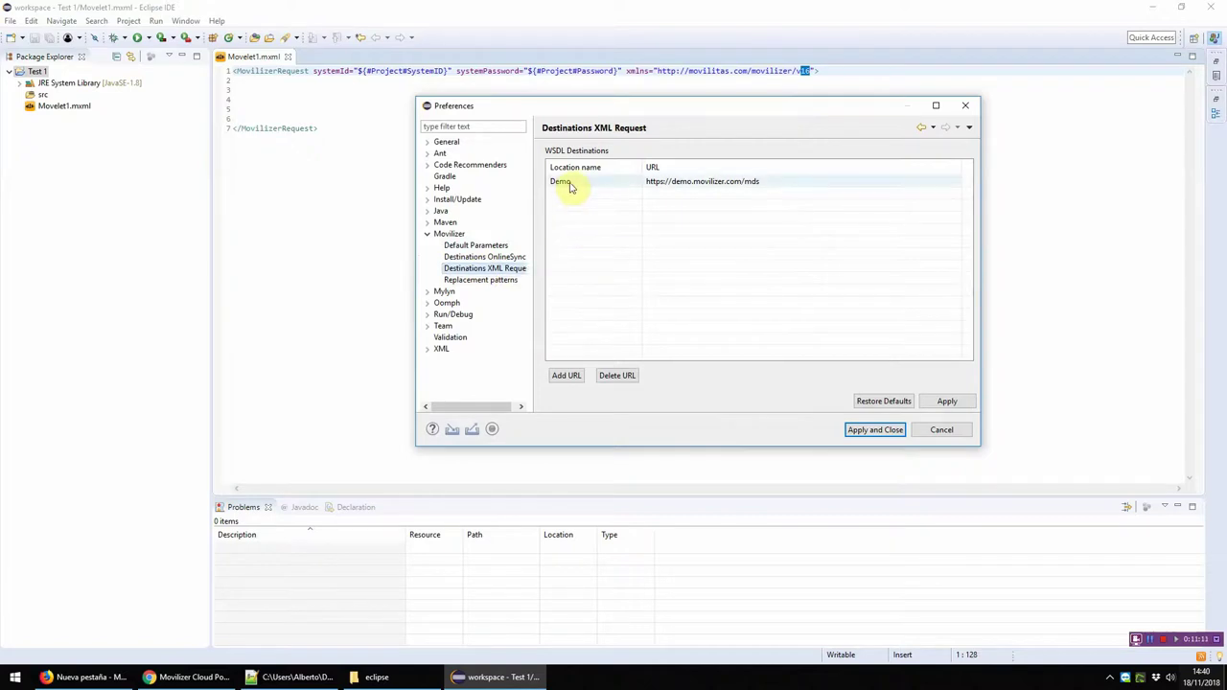
pyautogui.click(965, 105)
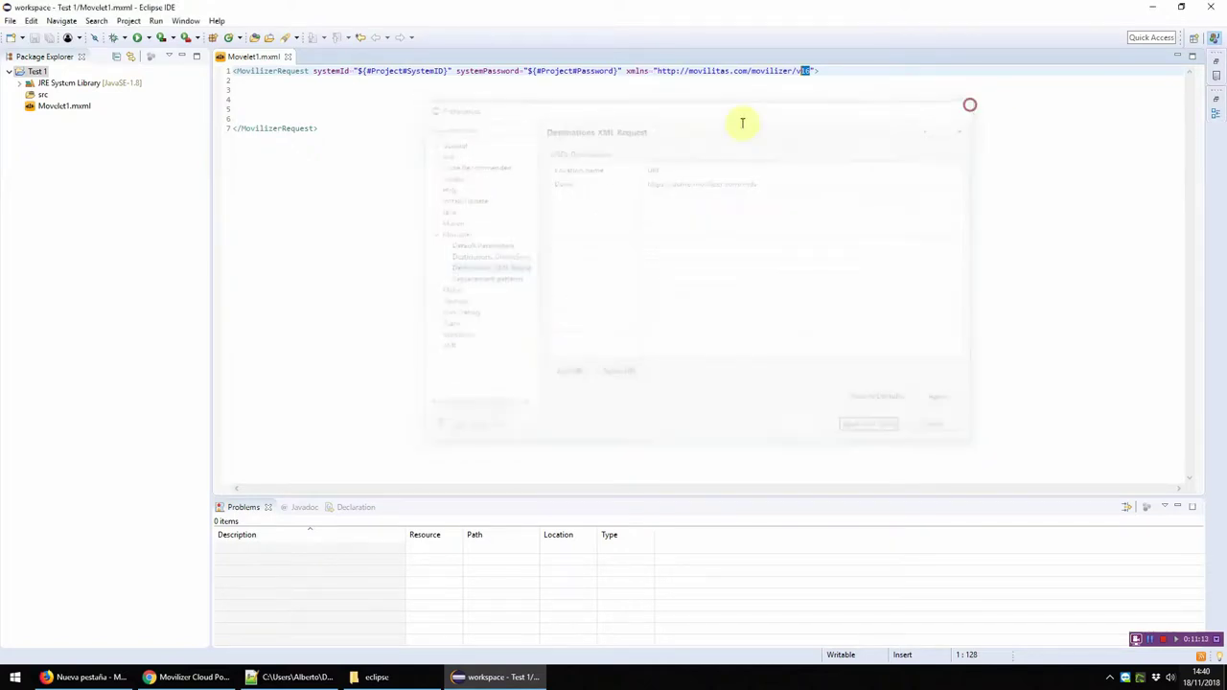
# Step: Start executing Movelet1.mxml against the Demo destination, then cancel the execution
pyautogui.rightClick(531, 107)
pyautogui.moveTo(583, 272)
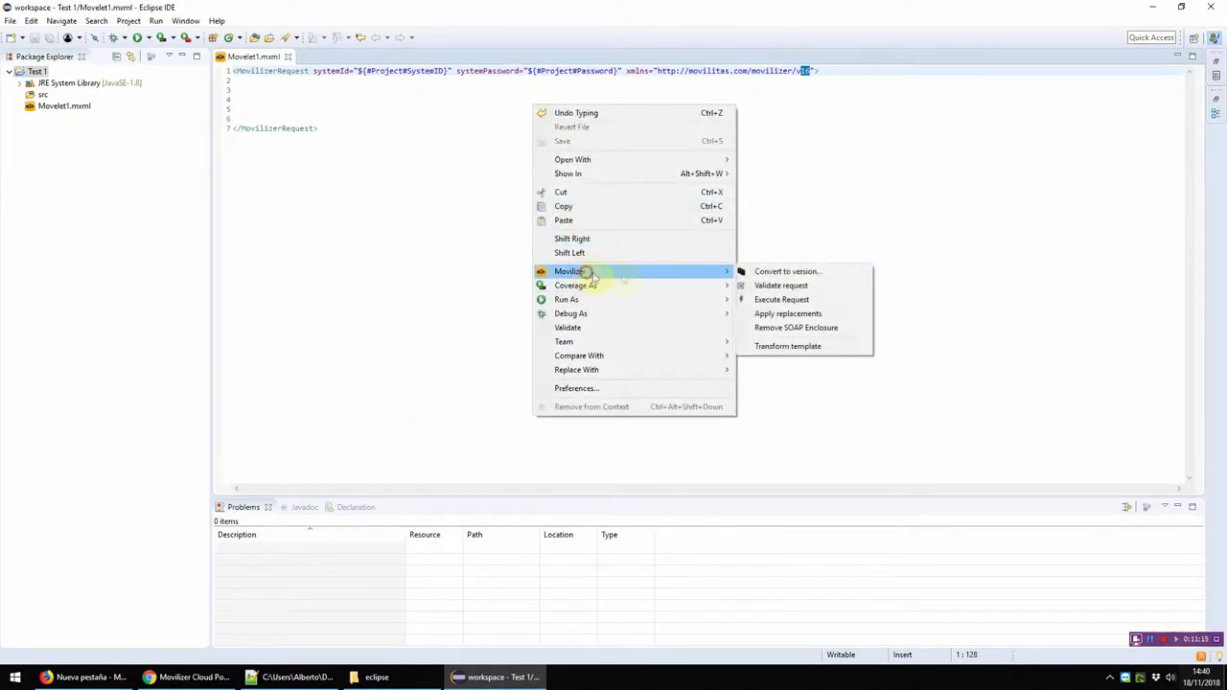
pyautogui.click(781, 299)
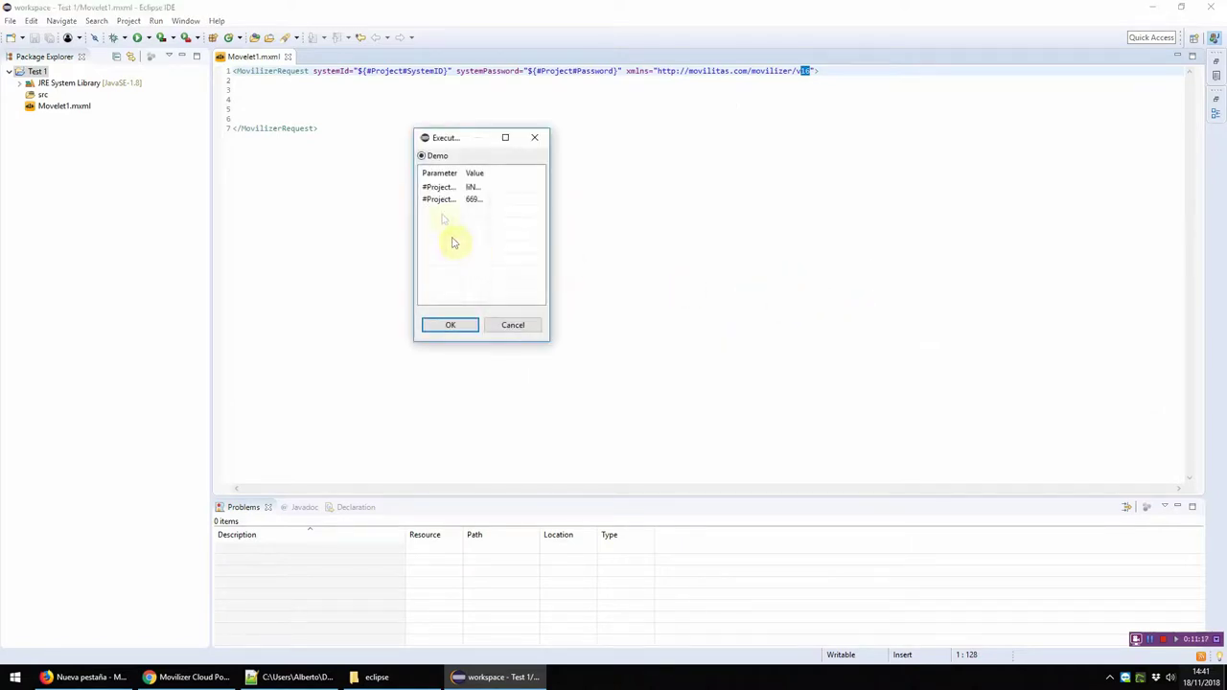
pyautogui.click(422, 156)
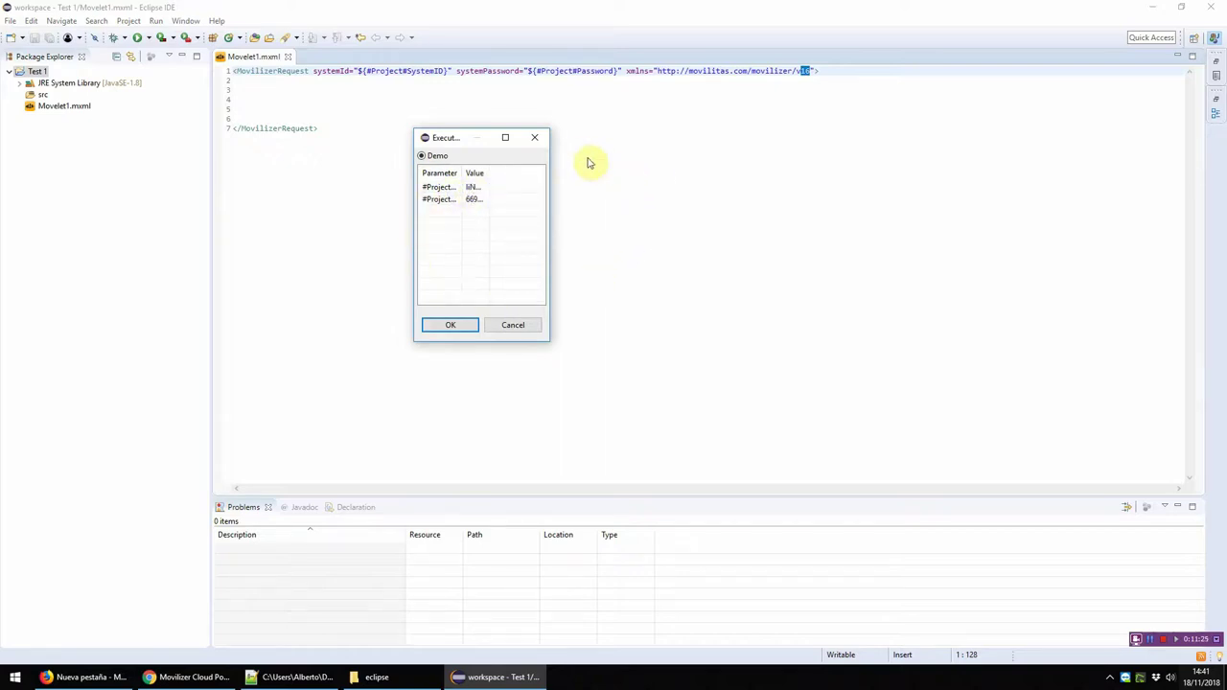
pyautogui.click(534, 137)
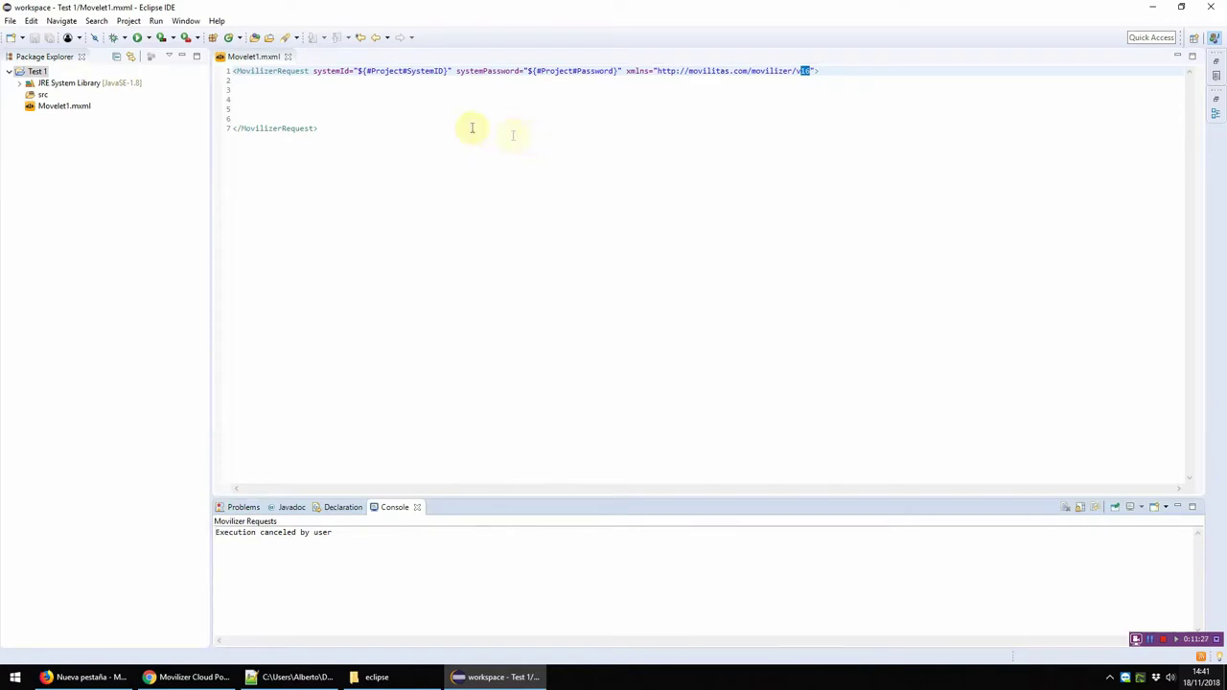
pyautogui.click(374, 87)
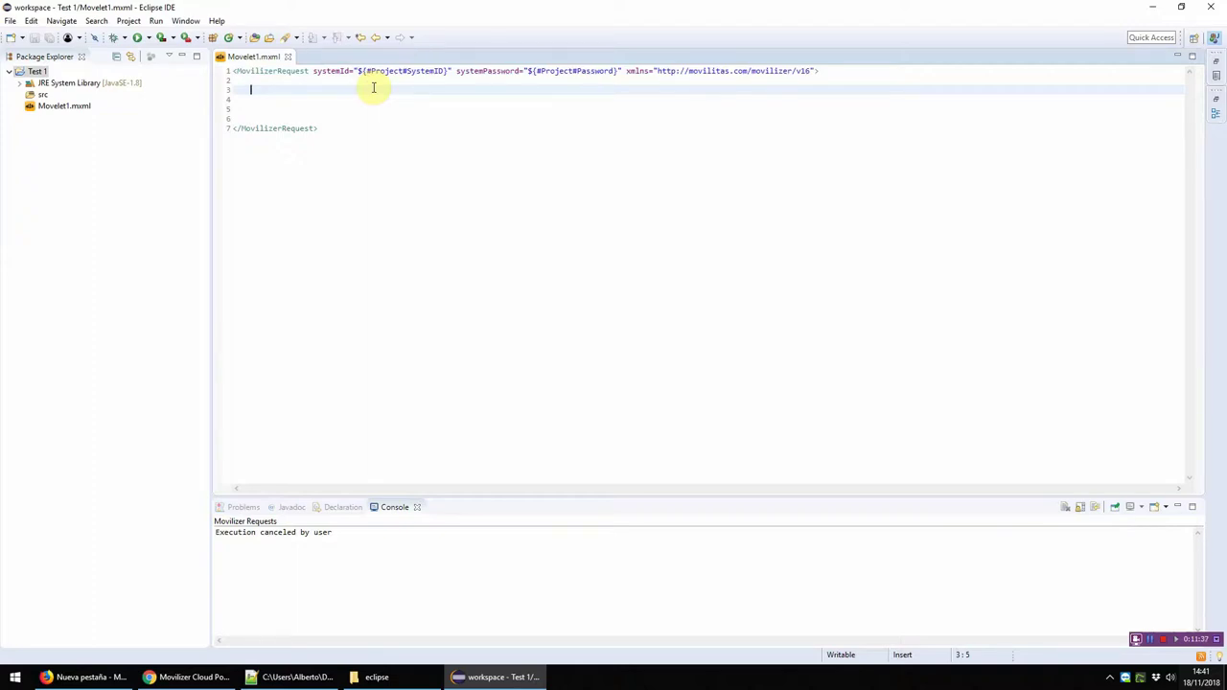
# Step: Insert a moveletSet element with its tags split and an indented blank line inside
pyautogui.write('<mo')
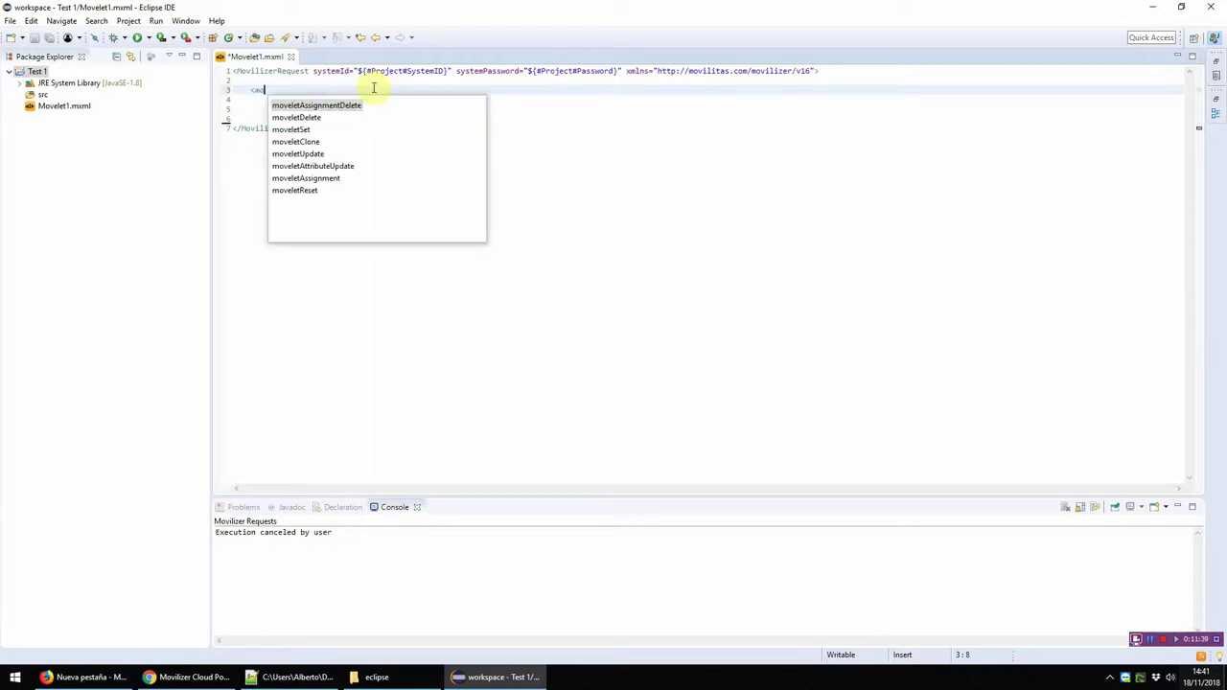
pyautogui.press('Down')
pyautogui.press('Down')
pyautogui.press('Return')
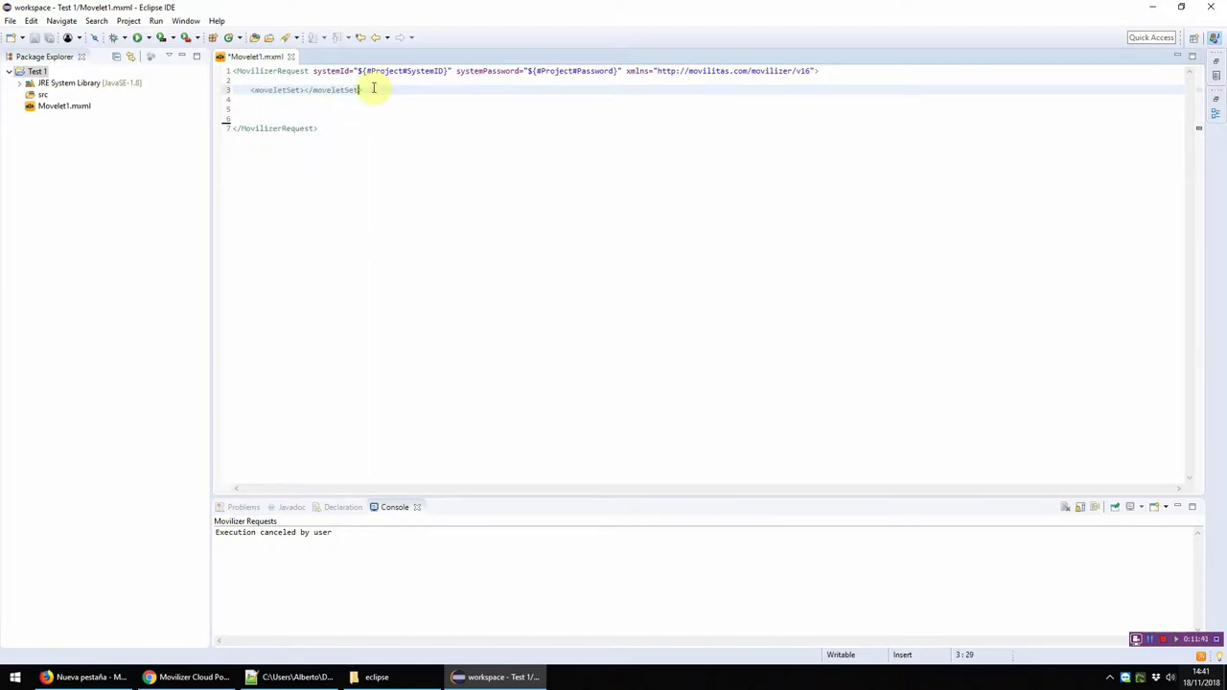
pyautogui.click(250, 90)
pyautogui.press('Return')
pyautogui.click(357, 99)
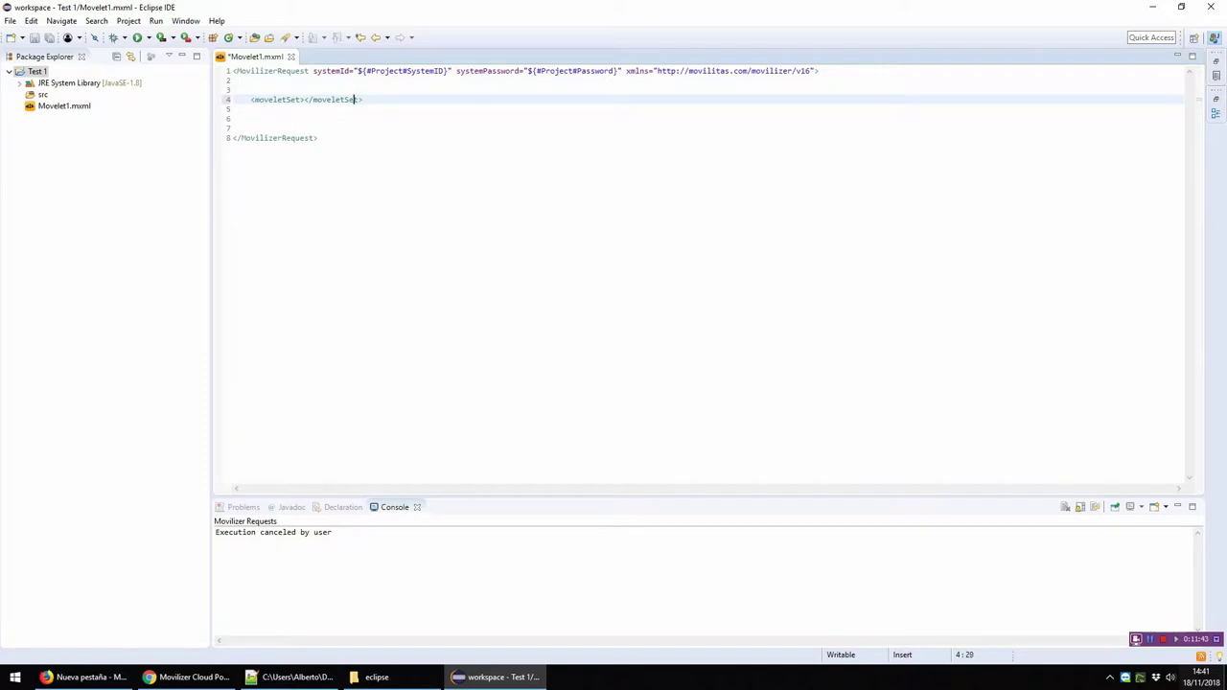
pyautogui.click(303, 99)
pyautogui.press('Return')
pyautogui.press('Return')
pyautogui.press('Return')
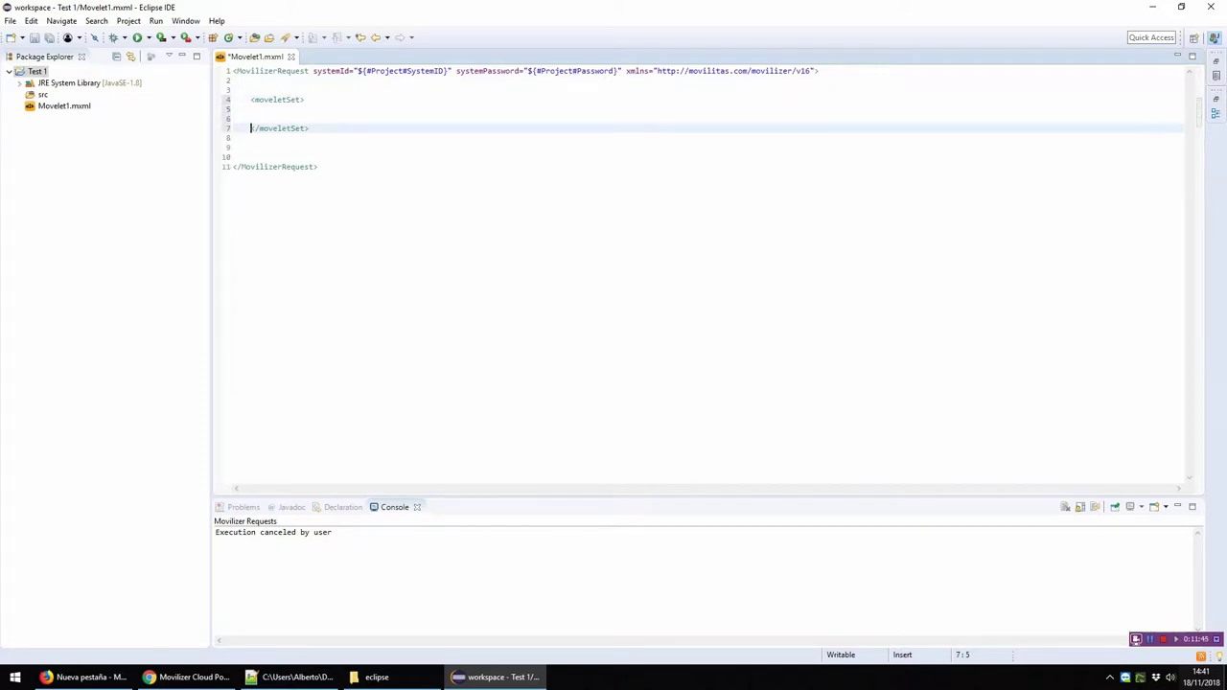
pyautogui.press('Down')
pyautogui.hotkey('shift', 'Home')
pyautogui.press('Delete')
pyautogui.press('Delete')
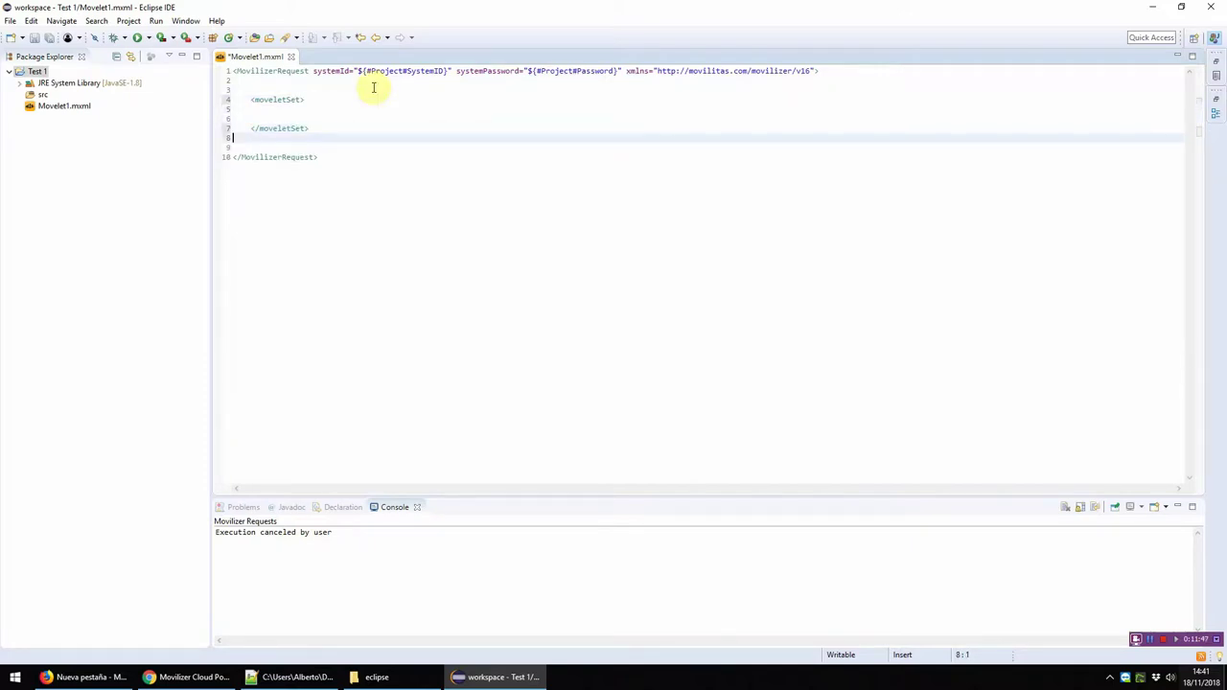
pyautogui.press('Up')
pyautogui.press('Up')
pyautogui.press('Up')
pyautogui.press('Return')
pyautogui.press('Return')
pyautogui.press('Up')
pyautogui.press('Tab')
# Step: Insert a movelet element inside the moveletSet with its tags on separate lines
pyautogui.write('<m')
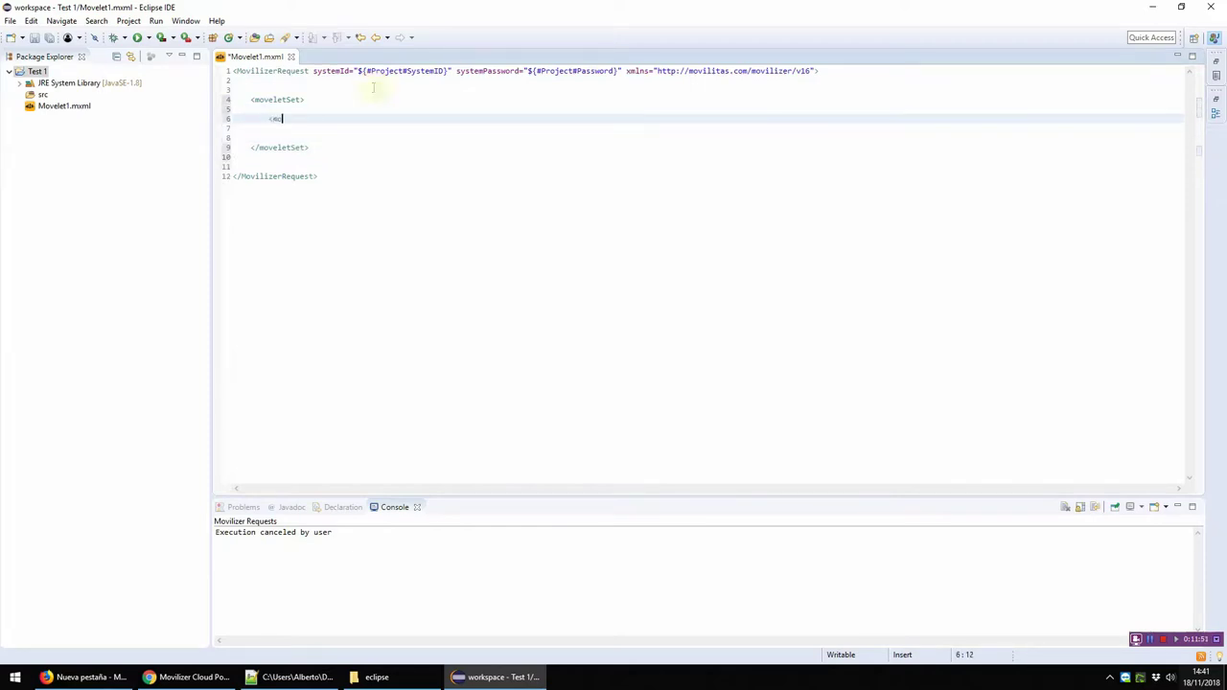
pyautogui.press('Return')
pyautogui.press('Left')
pyautogui.press('Left')
pyautogui.press('Left')
pyautogui.press('Left')
pyautogui.press('Left')
pyautogui.press('Left')
pyautogui.press('Left')
pyautogui.press('Left')
pyautogui.press('Left')
pyautogui.press('Left')
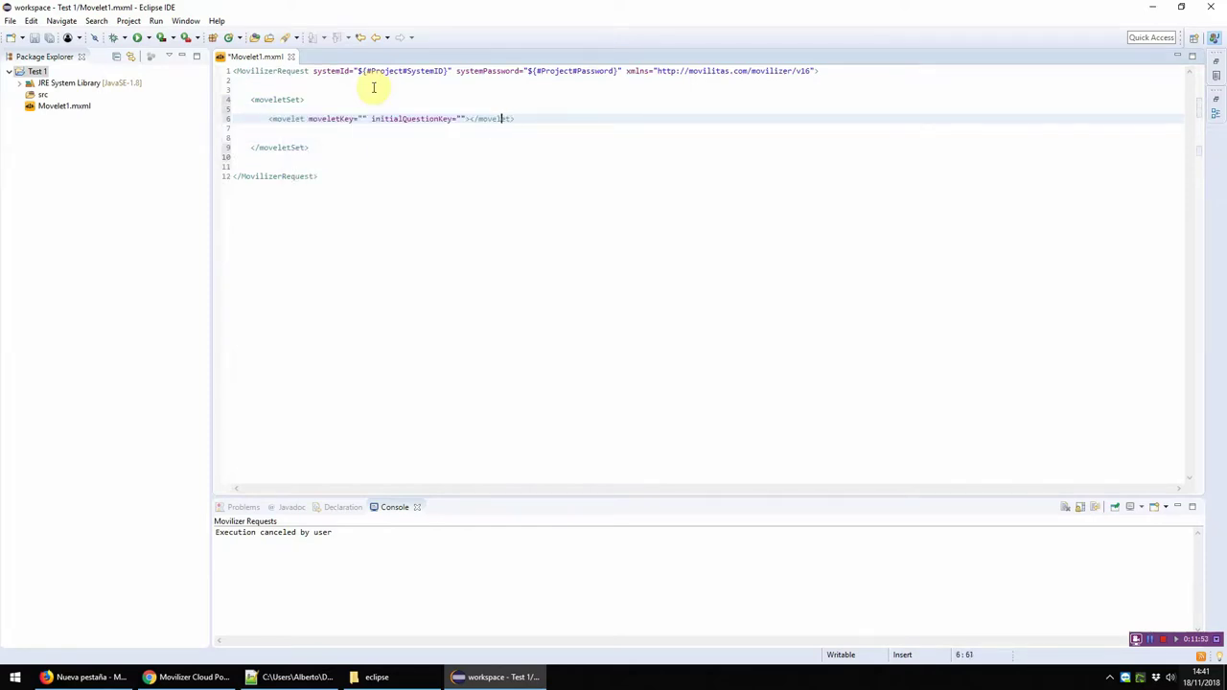
pyautogui.press('Return')
pyautogui.press('Return')
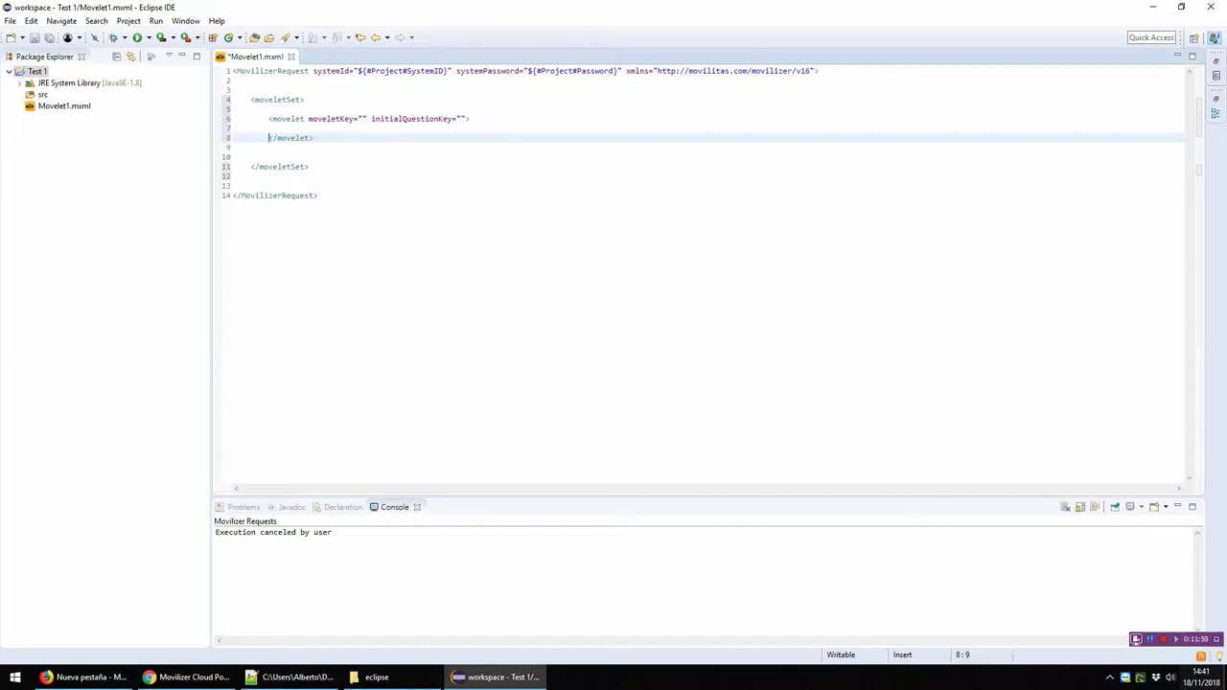
pyautogui.click(270, 118)
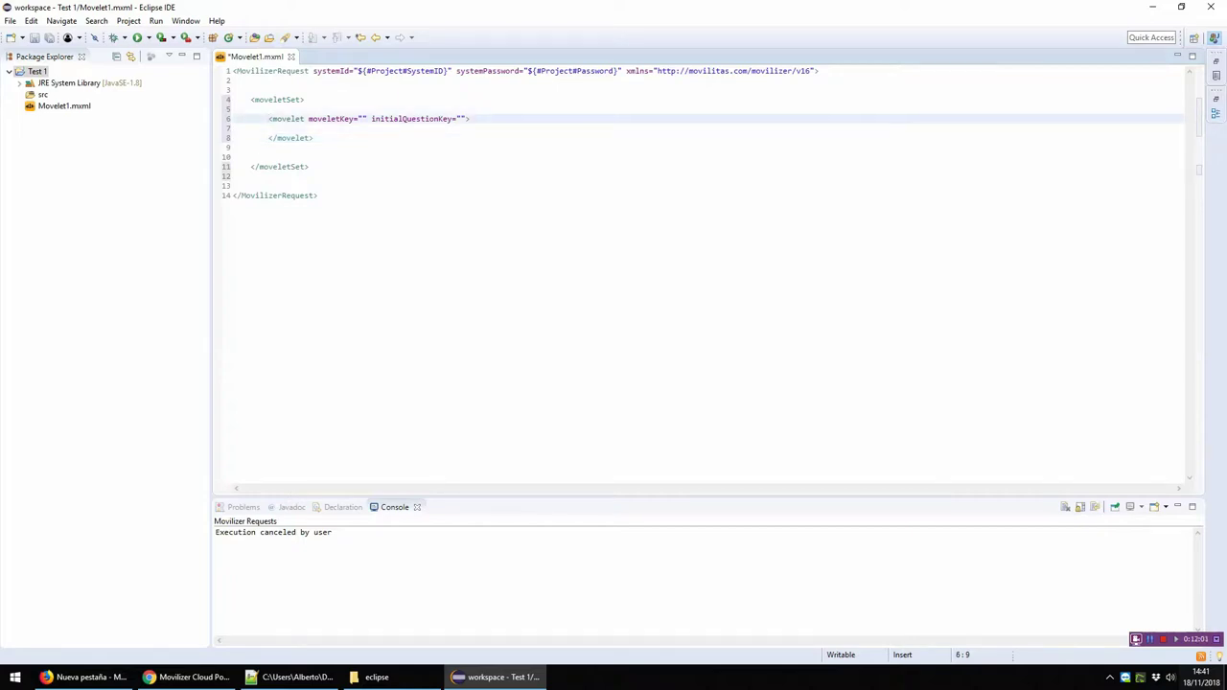
pyautogui.hotkey('shift', 'End')
pyautogui.press('End')
pyautogui.press('Return')
pyautogui.press('Return')
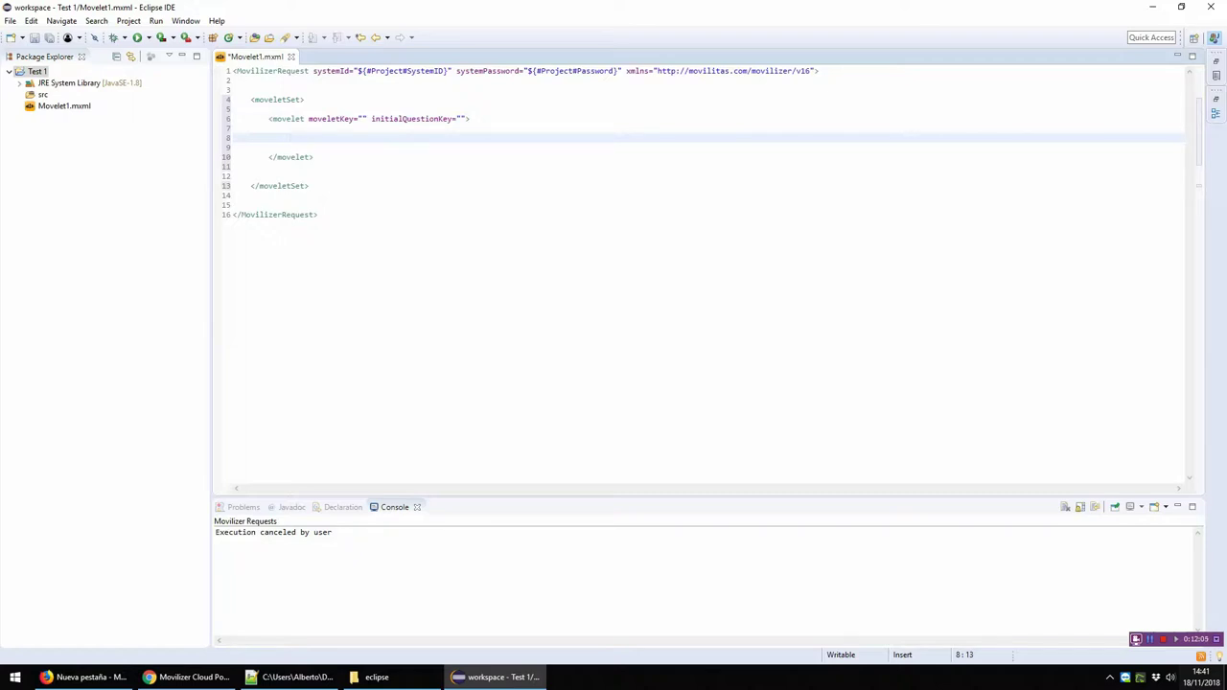
# Step: Add a question element to the movelet with a nested answer element
pyautogui.write('<que')
pyautogui.hotkey('ctrl', 'space')
pyautogui.press('Return')
pyautogui.hotkey('ctrl', 'Left')
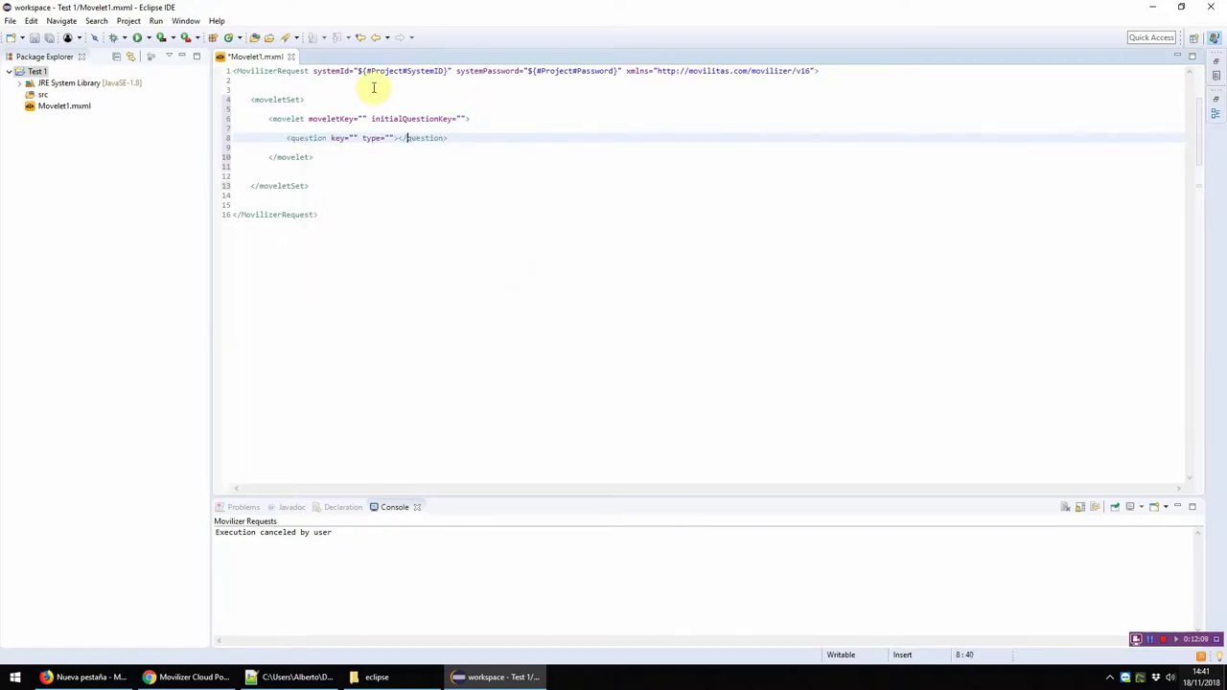
pyautogui.press('Return')
pyautogui.press('Return')
pyautogui.press('Up')
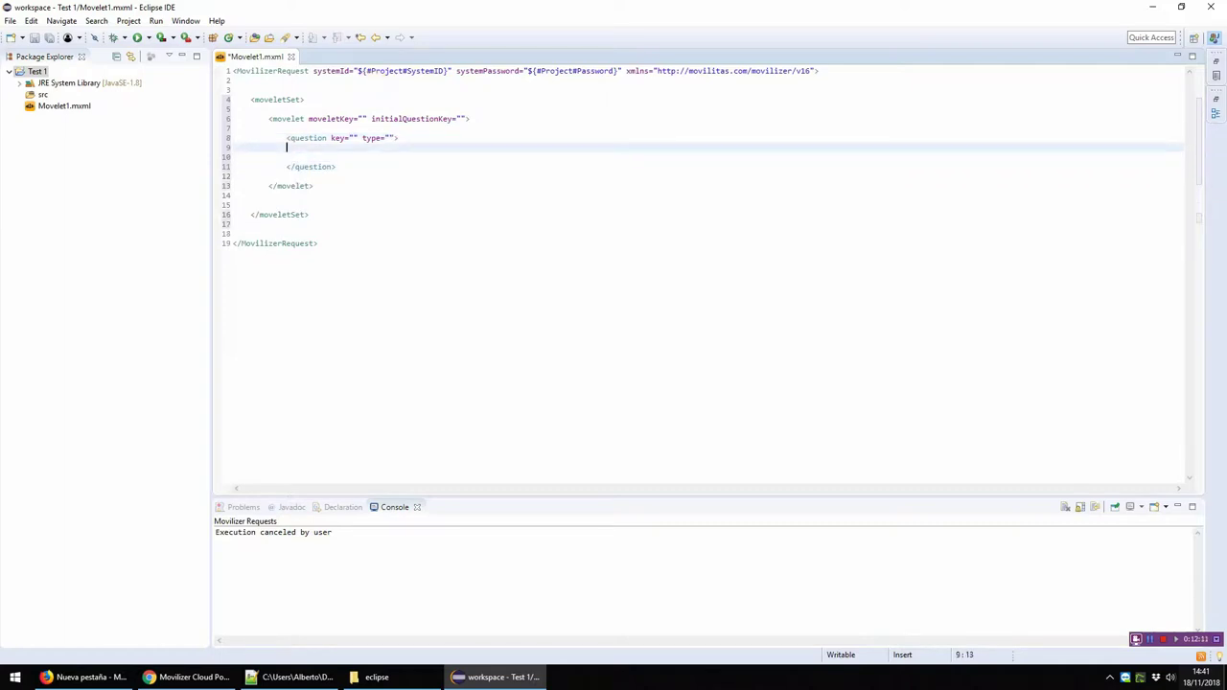
pyautogui.press('Return')
pyautogui.press('Return')
pyautogui.press('Up')
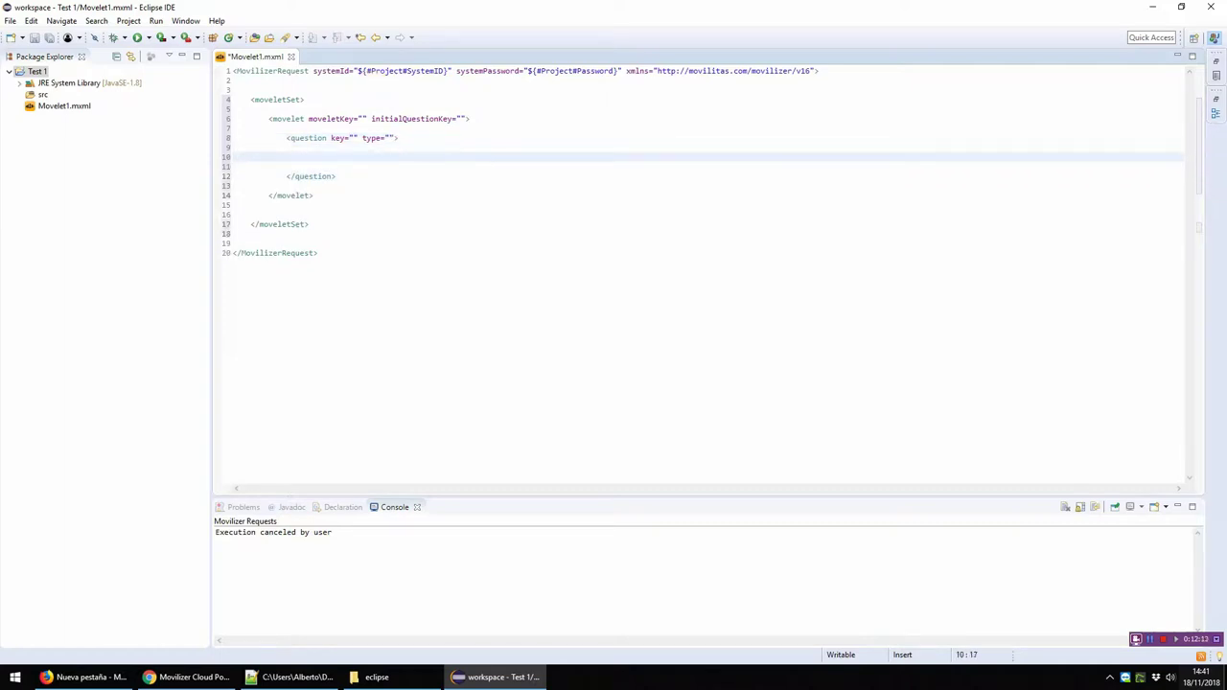
pyautogui.write('<as')
pyautogui.press('Return')
pyautogui.press('Left')
pyautogui.press('Left')
pyautogui.press('Left')
pyautogui.press('Left')
pyautogui.press('Left')
pyautogui.press('Left')
pyautogui.press('Left')
pyautogui.press('Return')
pyautogui.press('Return')
# Step: Add blank-line spacing around the movelet, question and answer elements, and save
pyautogui.press('Up')
pyautogui.press('Up')
pyautogui.press('Up')
pyautogui.press('Up')
pyautogui.press('Up')
pyautogui.press('Up')
pyautogui.press('Home')
pyautogui.press('Return')
pyautogui.press('Down')
pyautogui.press('Down')
pyautogui.press('Return')
pyautogui.press('Down')
pyautogui.press('Down')
pyautogui.press('Down')
pyautogui.press('Down')
pyautogui.press('Down')
pyautogui.press('Down')
pyautogui.press('Down')
pyautogui.press('Return')
pyautogui.press('Up')
pyautogui.press('Up')
pyautogui.press('Up')
pyautogui.press('Up')
pyautogui.press('Up')
pyautogui.press('Up')
pyautogui.press('Return')
pyautogui.press('Down')
pyautogui.press('Down')
pyautogui.press('Down')
pyautogui.press('Return')
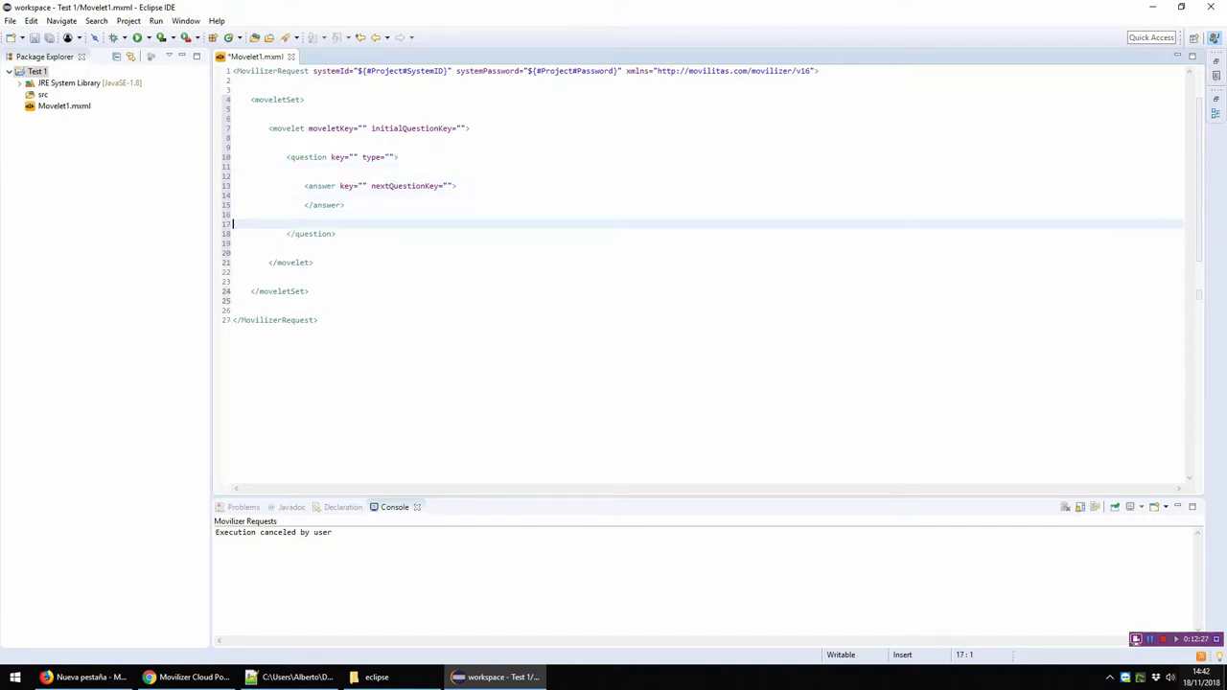
pyautogui.hotkey('ctrl', 's')
# Step: Place the cursor inside the movelet's empty moveletKey value
pyautogui.press('Up')
pyautogui.press('Up')
pyautogui.press('Up')
pyautogui.press('Up')
pyautogui.press('Up')
pyautogui.press('Up')
pyautogui.press('Up')
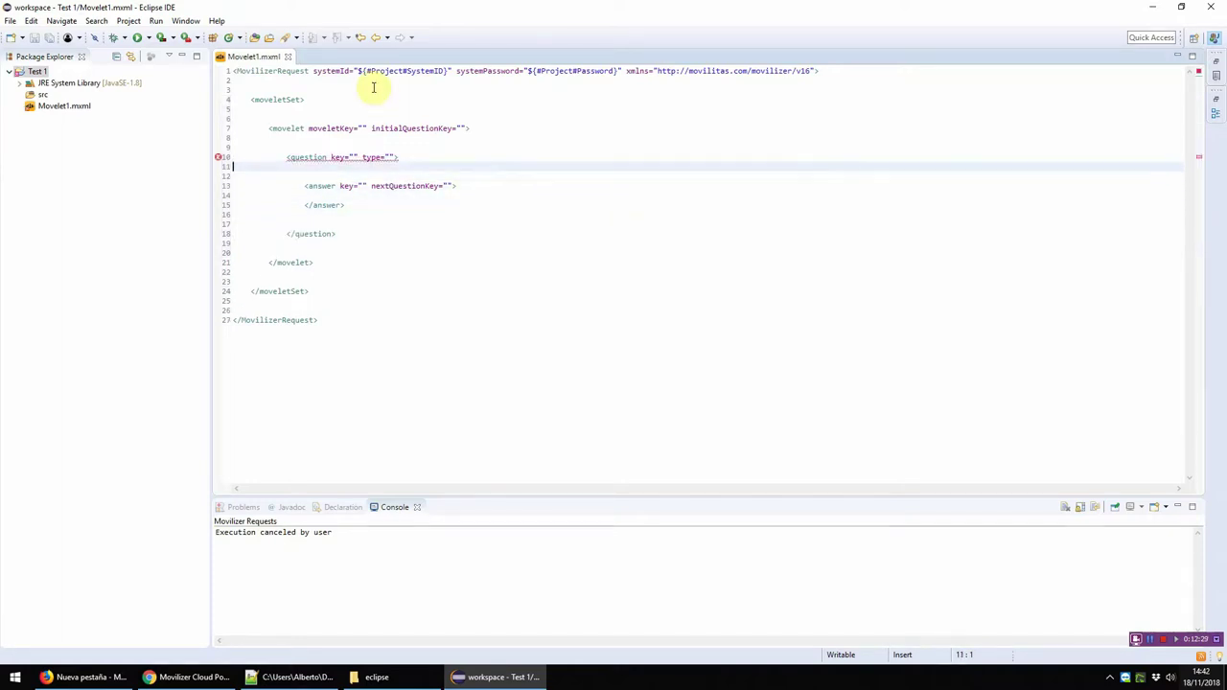
pyautogui.press('Up')
pyautogui.press('Up')
pyautogui.press('Up')
pyautogui.hotkey('ctrl', 'Left')
pyautogui.hotkey('ctrl', 'Left')
pyautogui.hotkey('ctrl', 'Left')
pyautogui.hotkey('ctrl', 'Left')
pyautogui.press('Left')
pyautogui.press('Left')
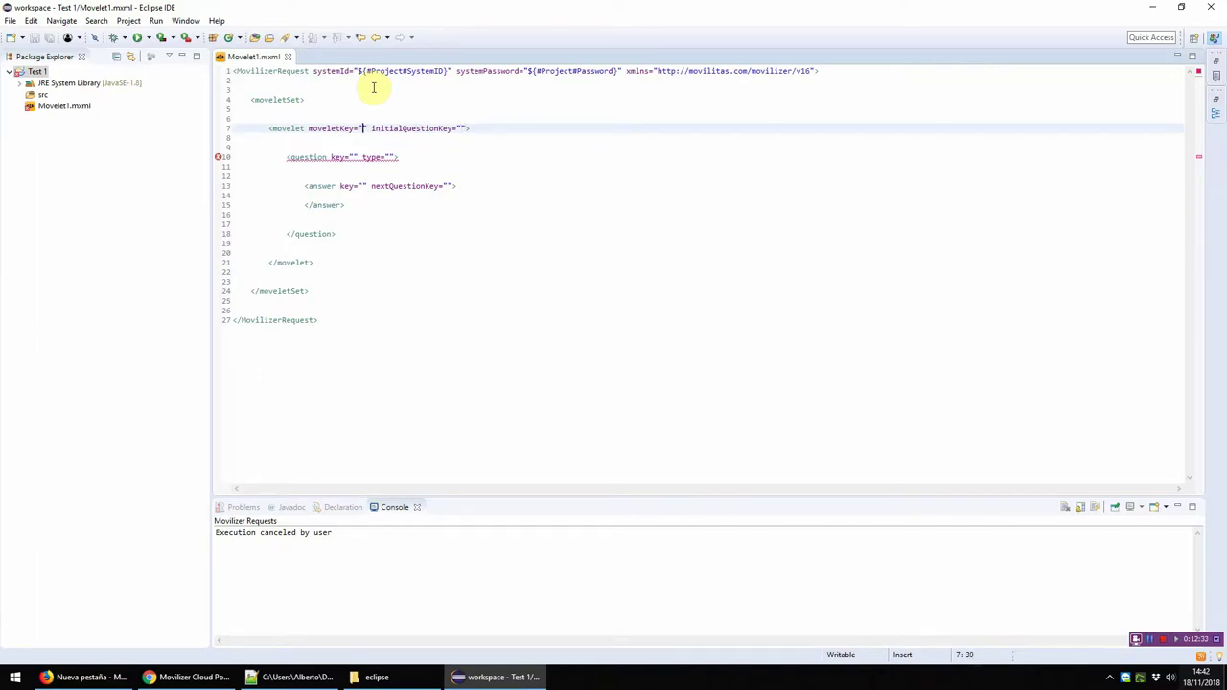
pyautogui.press('Right')
pyautogui.press('Right')
pyautogui.press('Right')
pyautogui.press('Right')
pyautogui.press('Right')
pyautogui.press('Right')
pyautogui.press('Right')
pyautogui.press('Right')
# Step: Enter SCN_MOVELET1 as the movelet's moveletKey
pyautogui.write('SCN_')
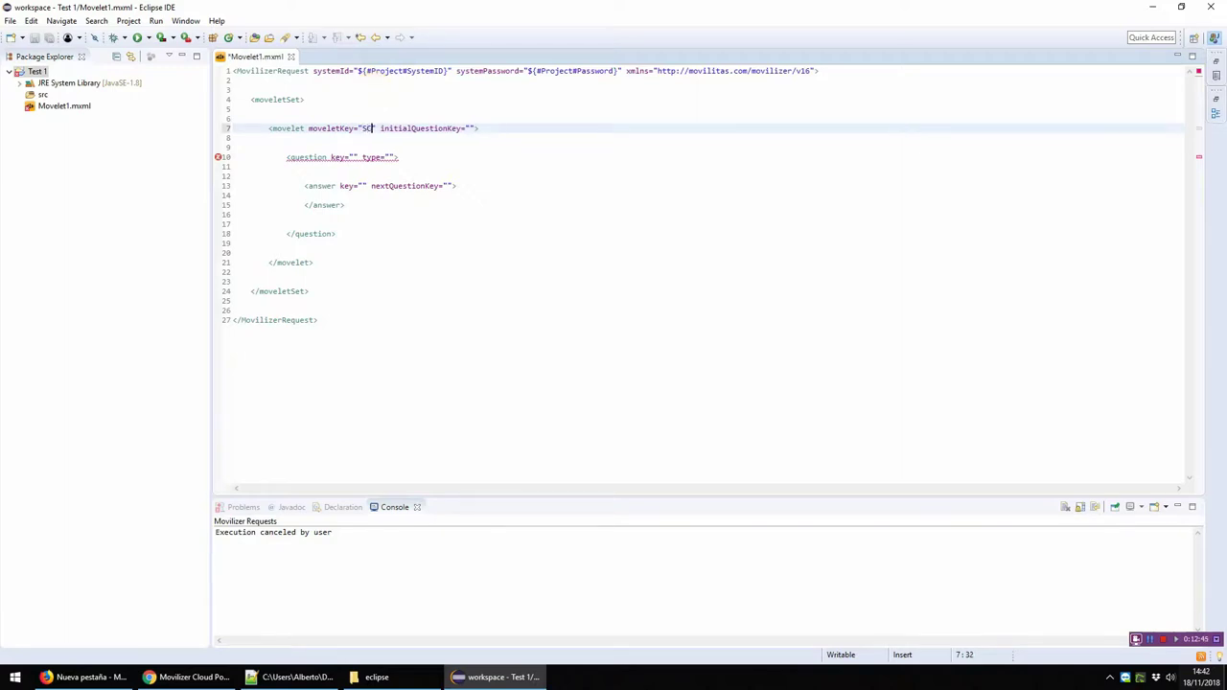
pyautogui.write('MOVELET1')
pyautogui.press('Left')
pyautogui.press('Up')
pyautogui.press('Up')
pyautogui.press('Up')
pyautogui.press('Up')
pyautogui.press('Up')
pyautogui.press('Down')
pyautogui.press('Down')
pyautogui.press('Down')
pyautogui.press('Down')
pyautogui.press('Down')
# Step: Set initialQuestionKey to SCR_FORM, save, and copy SCR_FORM for the question key
pyautogui.press('Left')
pyautogui.press('End')
pyautogui.hotkey('shift', 'Home')
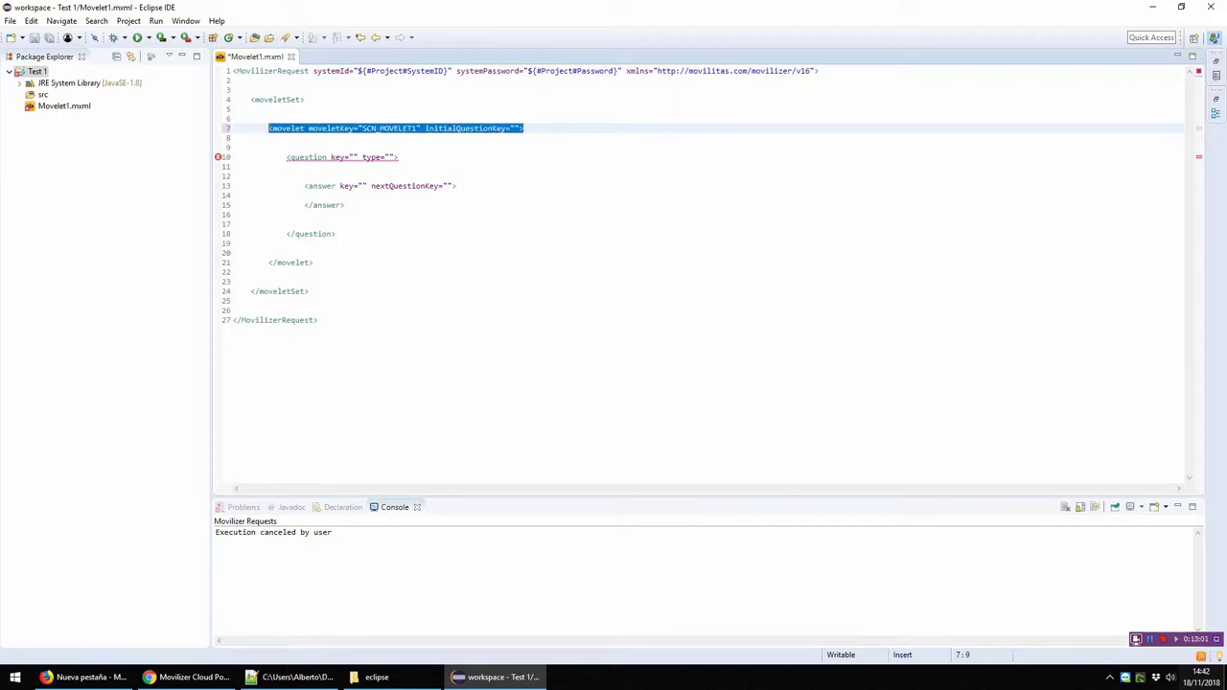
pyautogui.press('End')
pyautogui.press('Left')
pyautogui.press('Left')
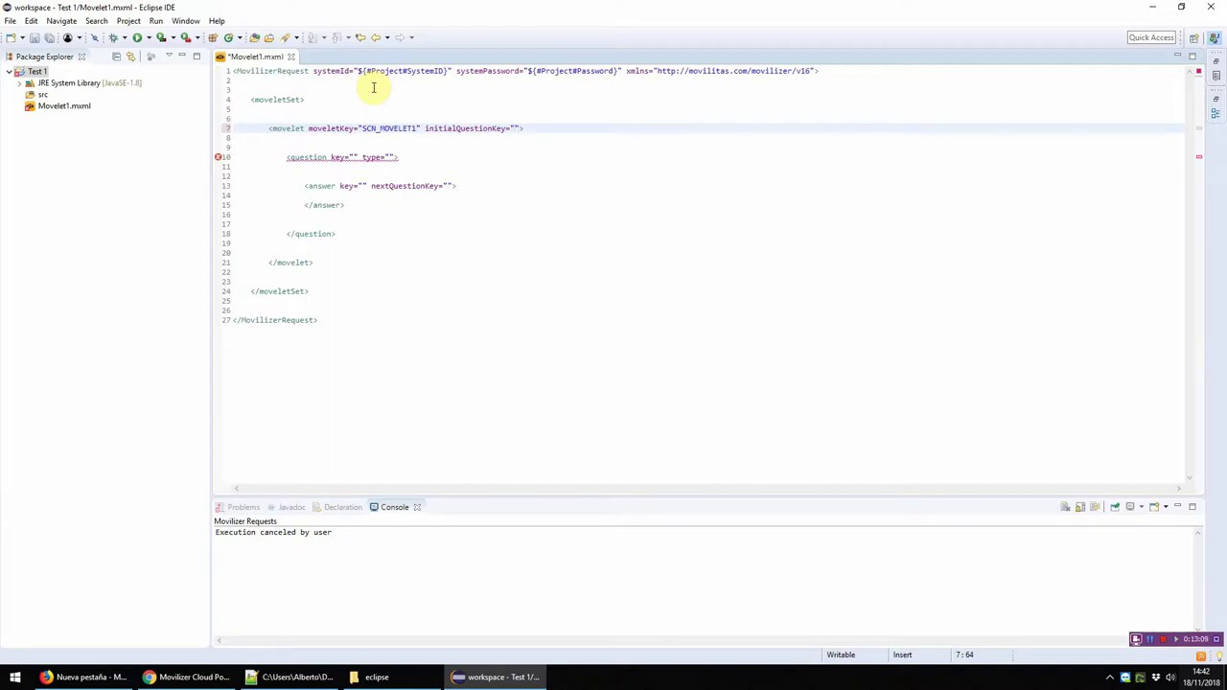
pyautogui.write('SCR_FORM')
pyautogui.hotkey('ctrl', 's')
pyautogui.doubleClick(537, 128)
pyautogui.hotkey('ctrl', 'c')
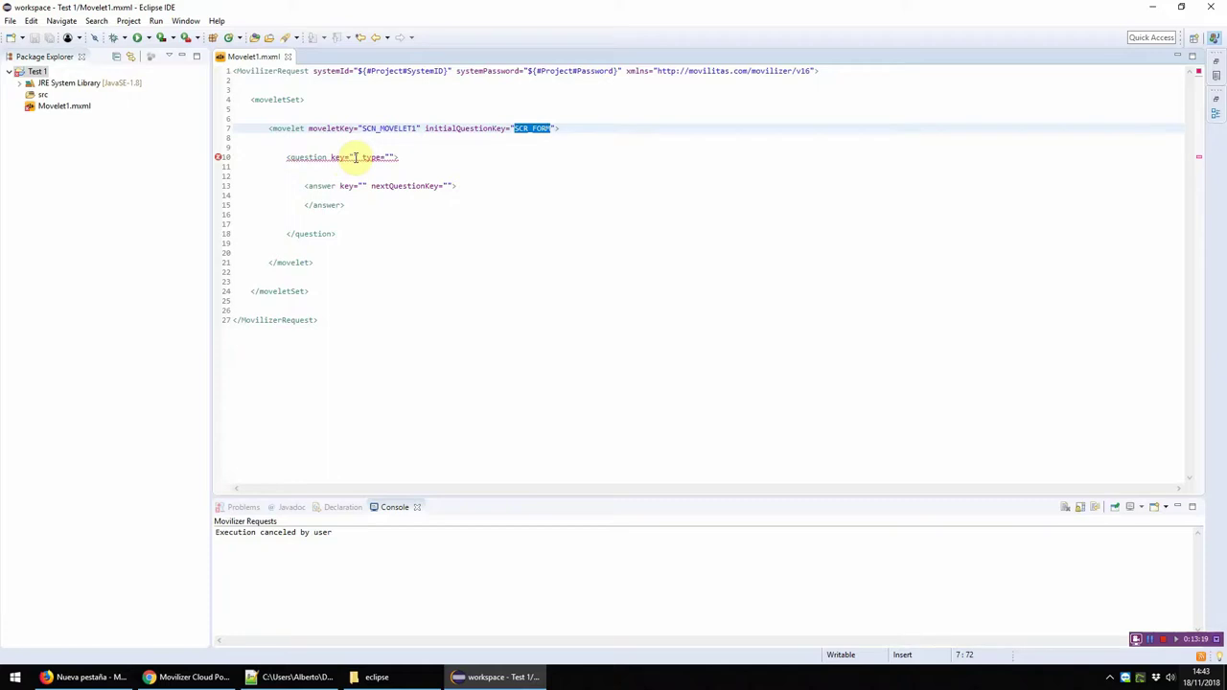
pyautogui.click(355, 157)
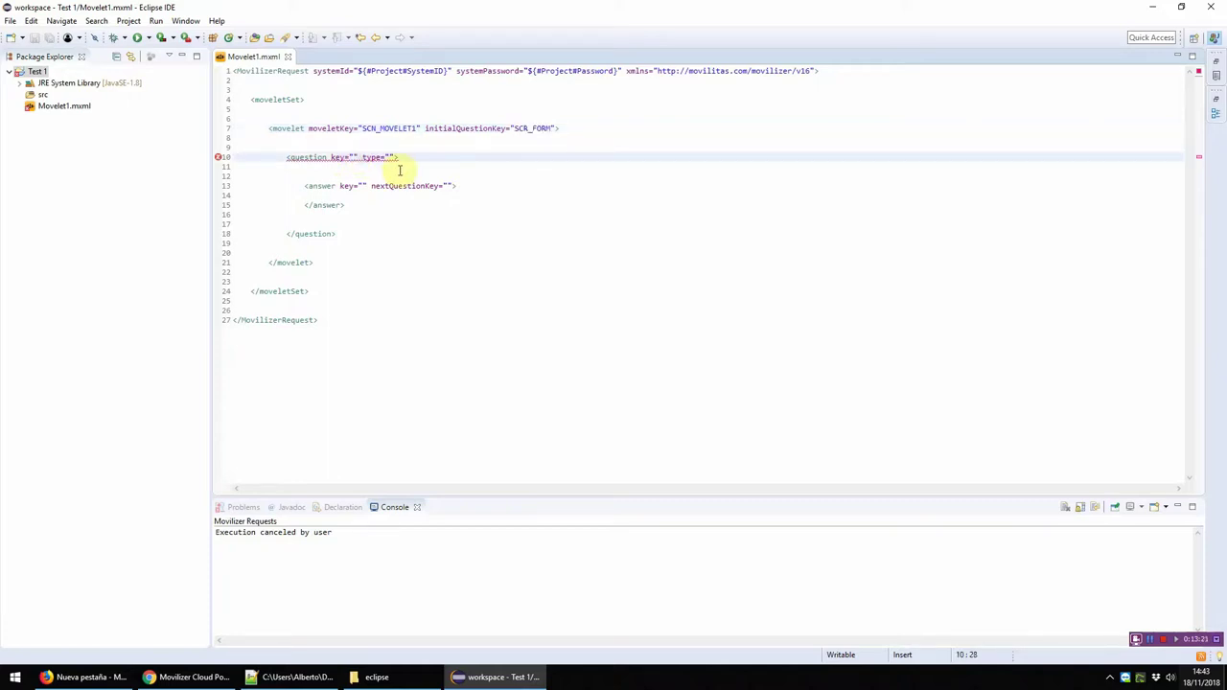
# Step: Paste SCR_FORM as the question's key value
pyautogui.moveTo(351, 231); pyautogui.dragTo(334, 156)
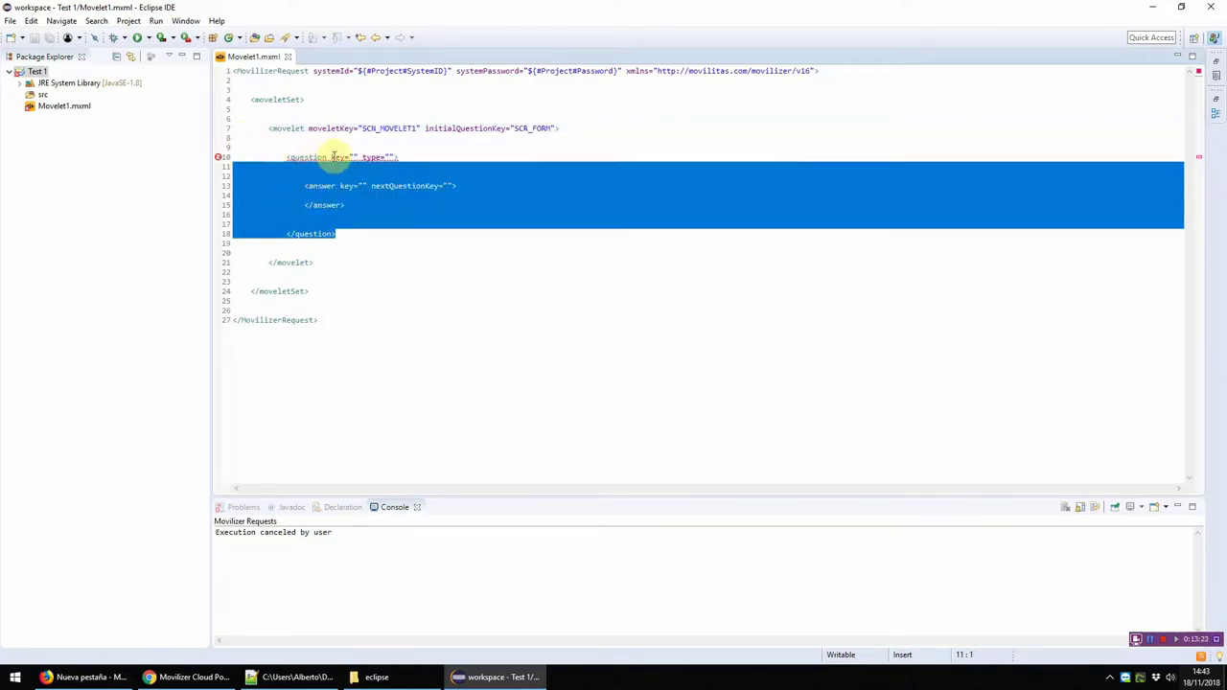
pyautogui.click(351, 157)
pyautogui.hotkey('ctrl', 'v')
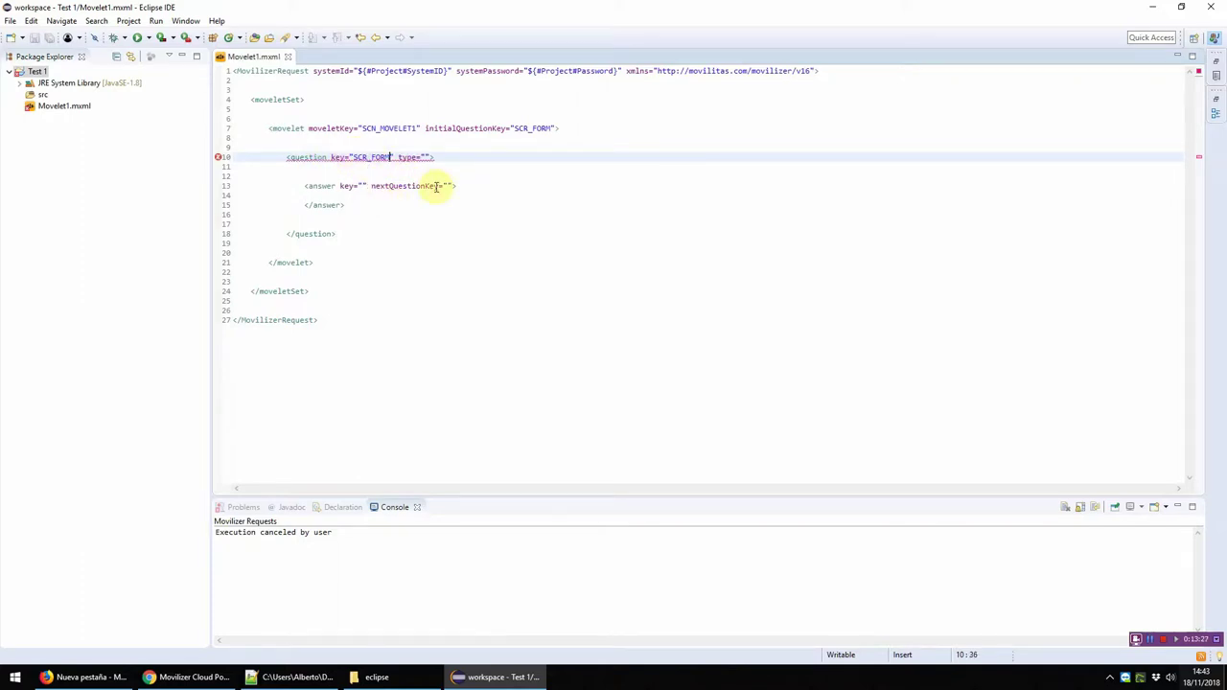
# Step: Browse the available question types for the question's type attribute
pyautogui.press('End')
pyautogui.press('Left')
pyautogui.press('Left')
pyautogui.hotkey('ctrl', 'space')
pyautogui.click(438, 188)
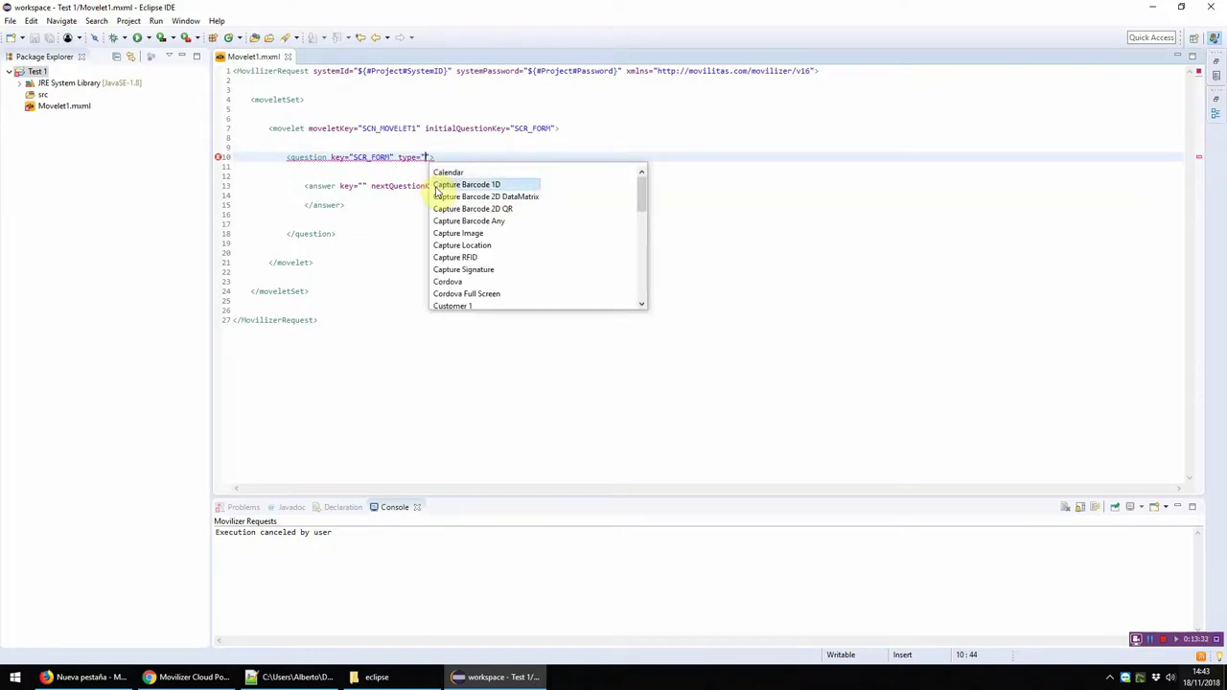
pyautogui.press('Down')
pyautogui.press('Down')
pyautogui.press('Down')
pyautogui.press('Down')
pyautogui.press('Down')
pyautogui.press('Down')
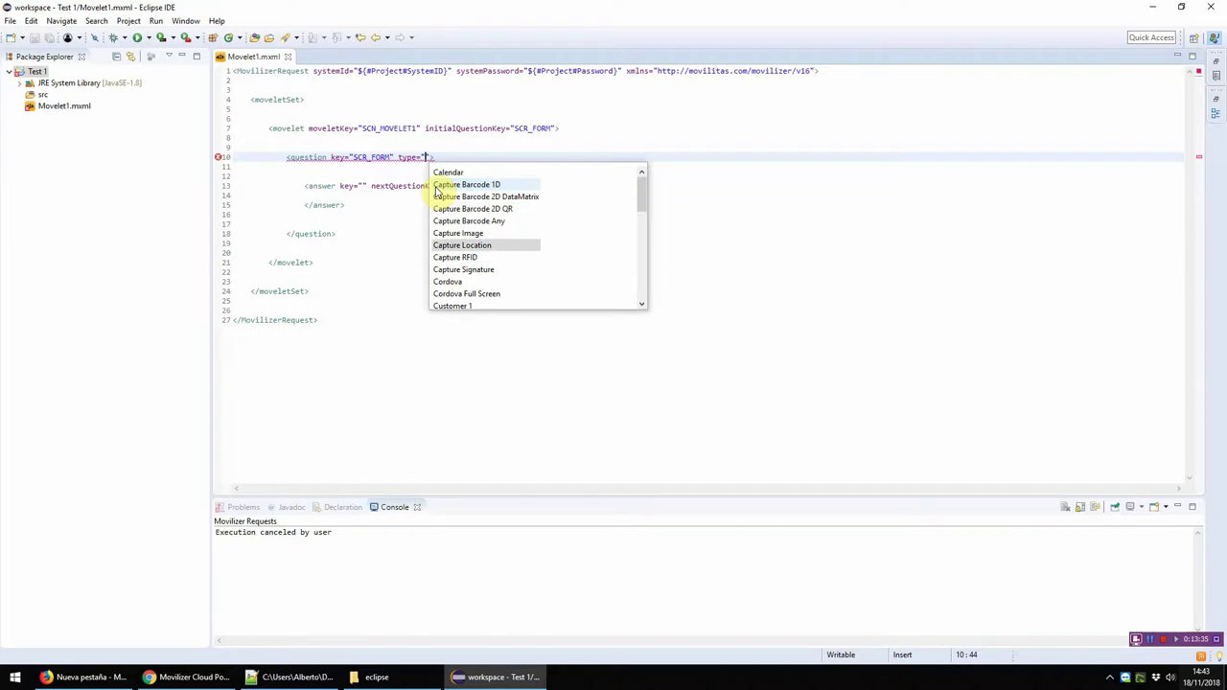
pyautogui.press('Down')
pyautogui.press('Down')
pyautogui.press('Down')
pyautogui.press('Down')
pyautogui.press('Down')
pyautogui.press('Down')
pyautogui.press('Down')
pyautogui.press('Down')
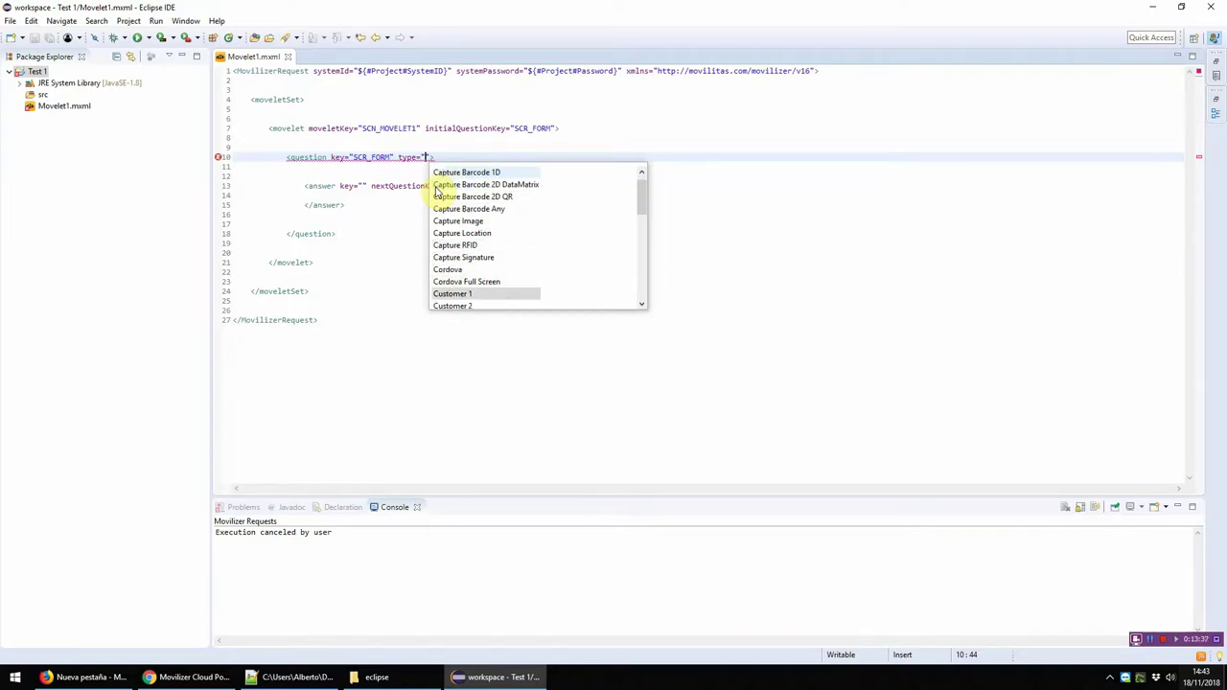
pyautogui.press('Down')
pyautogui.press('Down')
pyautogui.press('Down')
pyautogui.press('Down')
pyautogui.press('Down')
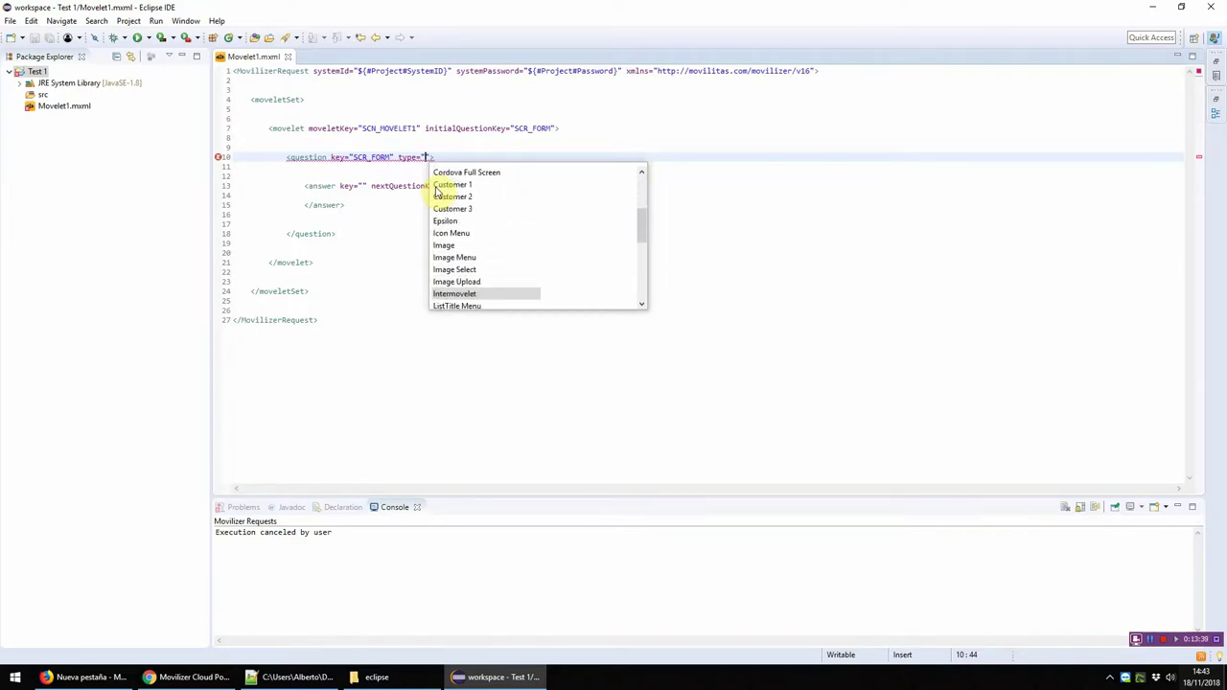
pyautogui.press('Up')
pyautogui.press('Up')
pyautogui.press('Up')
pyautogui.press('Up')
pyautogui.press('Up')
pyautogui.press('Up')
pyautogui.press('Up')
pyautogui.press('Up')
pyautogui.press('Up')
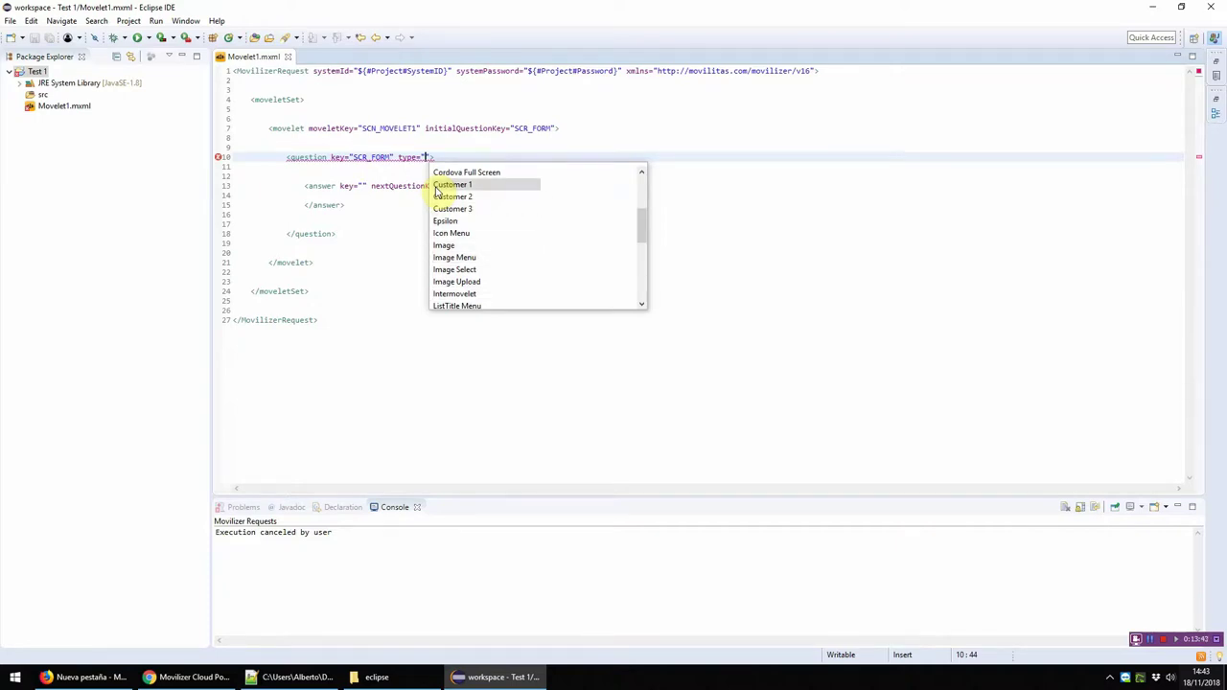
pyautogui.press('Down')
pyautogui.press('Down')
pyautogui.press('Down')
pyautogui.press('Down')
pyautogui.press('Down')
pyautogui.press('Down')
pyautogui.press('Down')
pyautogui.press('Down')
pyautogui.press('Down')
pyautogui.press('Down')
pyautogui.press('Down')
pyautogui.press('Down')
pyautogui.press('Down')
pyautogui.press('Down')
pyautogui.press('Down')
pyautogui.press('Down')
pyautogui.press('Down')
pyautogui.press('Down')
pyautogui.press('Down')
pyautogui.press('Down')
pyautogui.press('Down')
pyautogui.press('Down')
pyautogui.press('Down')
pyautogui.press('Down')
pyautogui.press('Down')
pyautogui.press('Down')
pyautogui.press('Up')
pyautogui.press('Up')
pyautogui.press('Up')
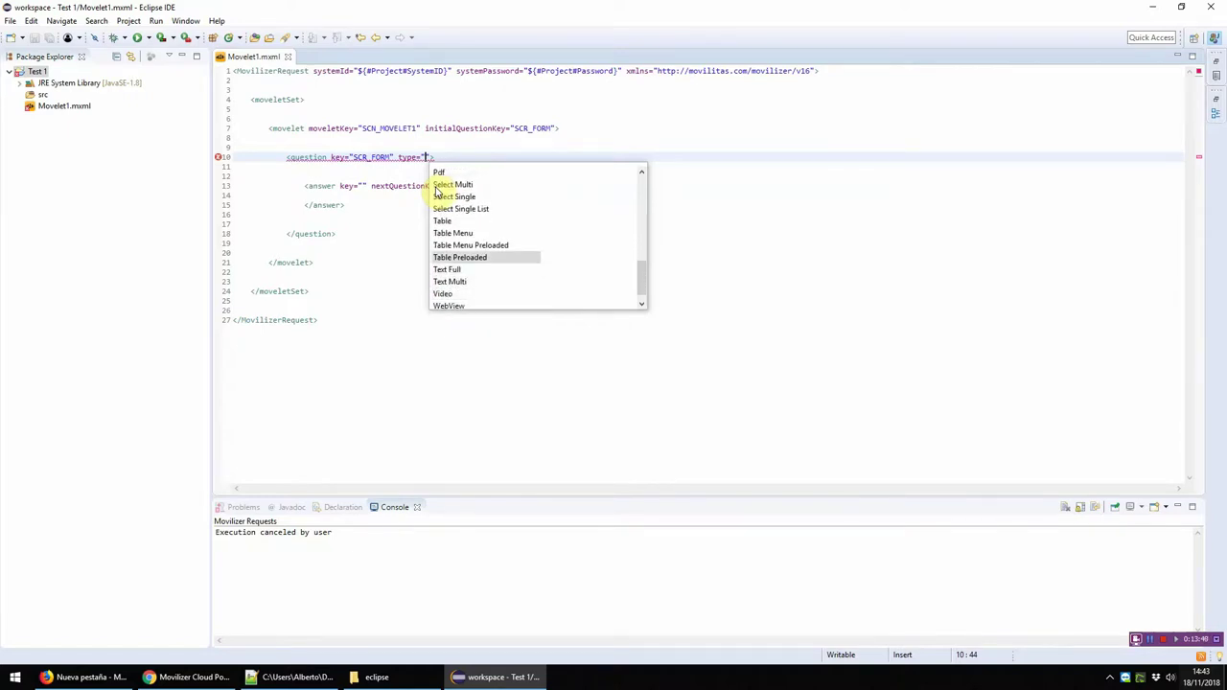
pyautogui.press('Up')
pyautogui.press('Up')
pyautogui.press('Down')
pyautogui.press('Down')
pyautogui.press('Down')
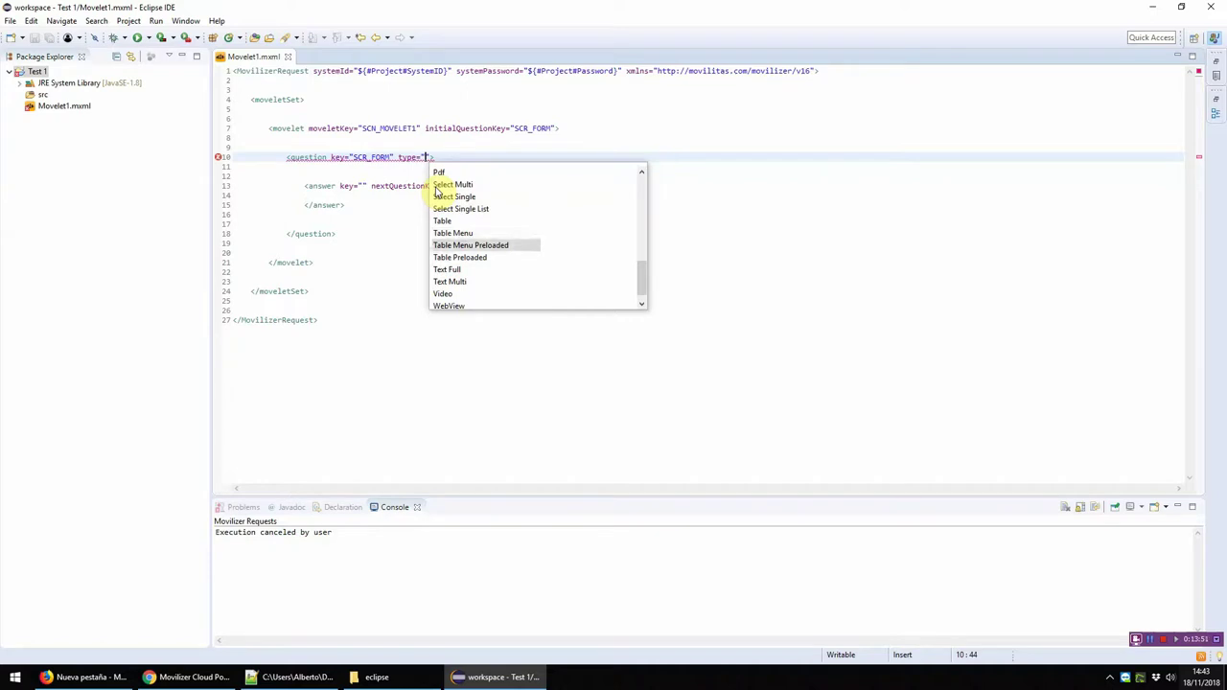
pyautogui.press('Down')
pyautogui.press('Down')
pyautogui.press('Down')
pyautogui.press('Down')
pyautogui.press('Down')
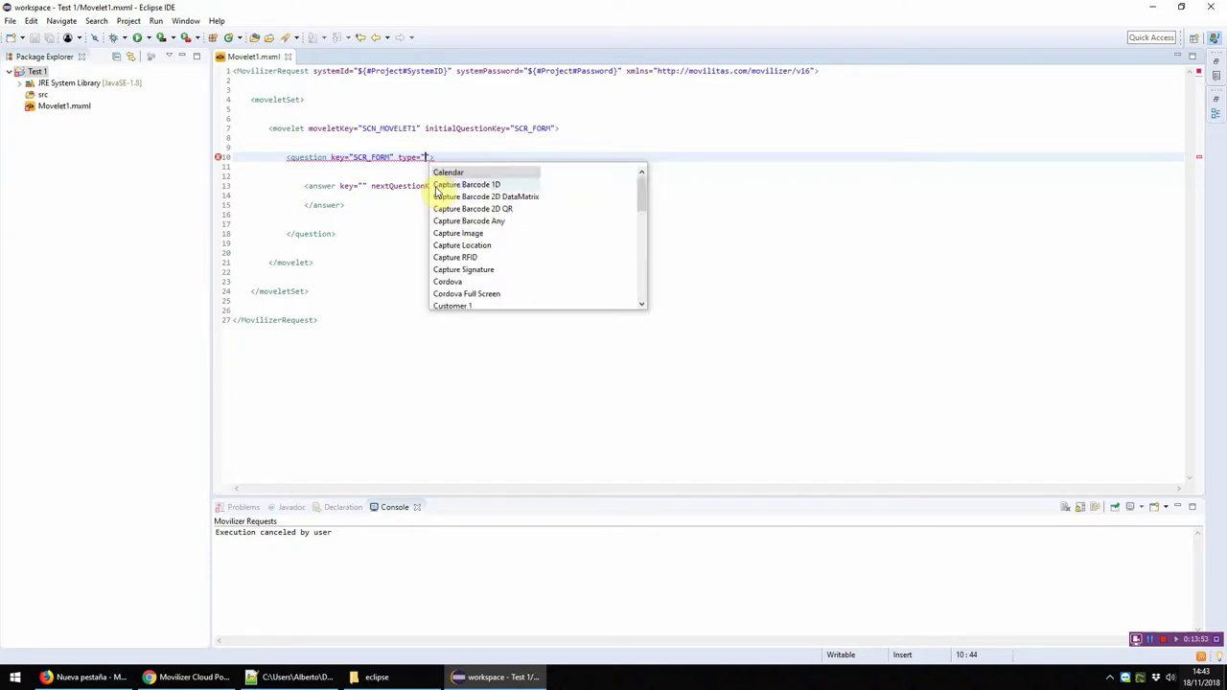
pyautogui.press('Down')
pyautogui.press('Down')
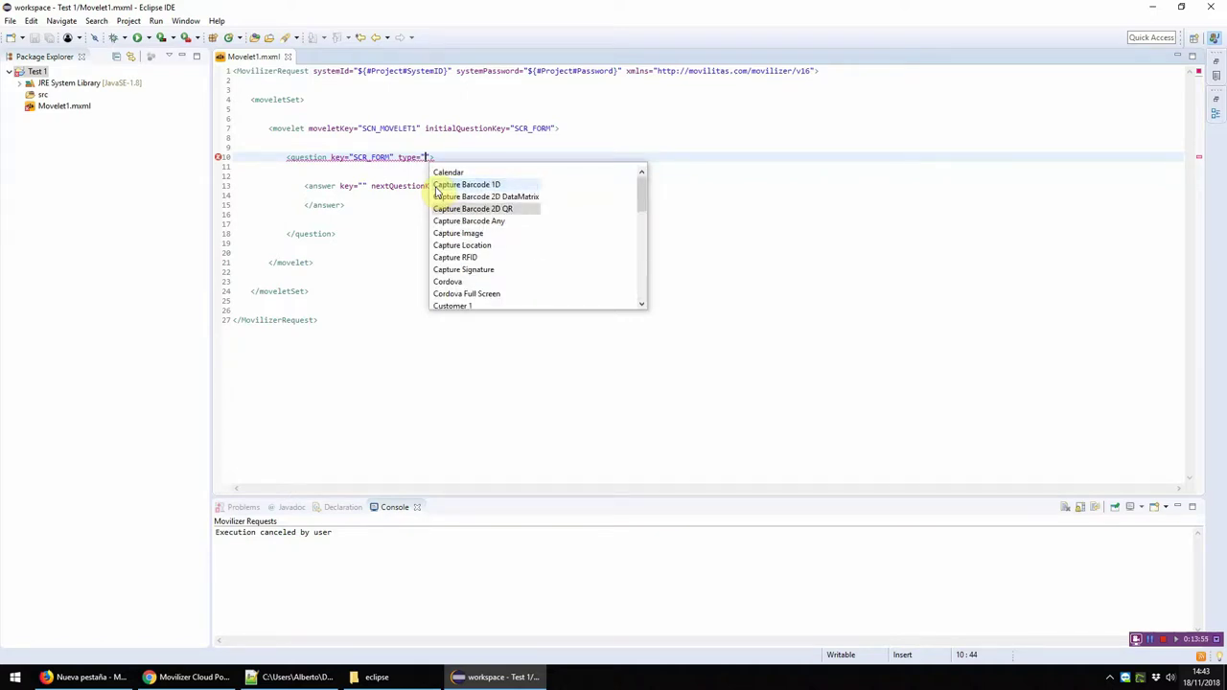
pyautogui.press('Down')
pyautogui.press('Down')
pyautogui.press('Down')
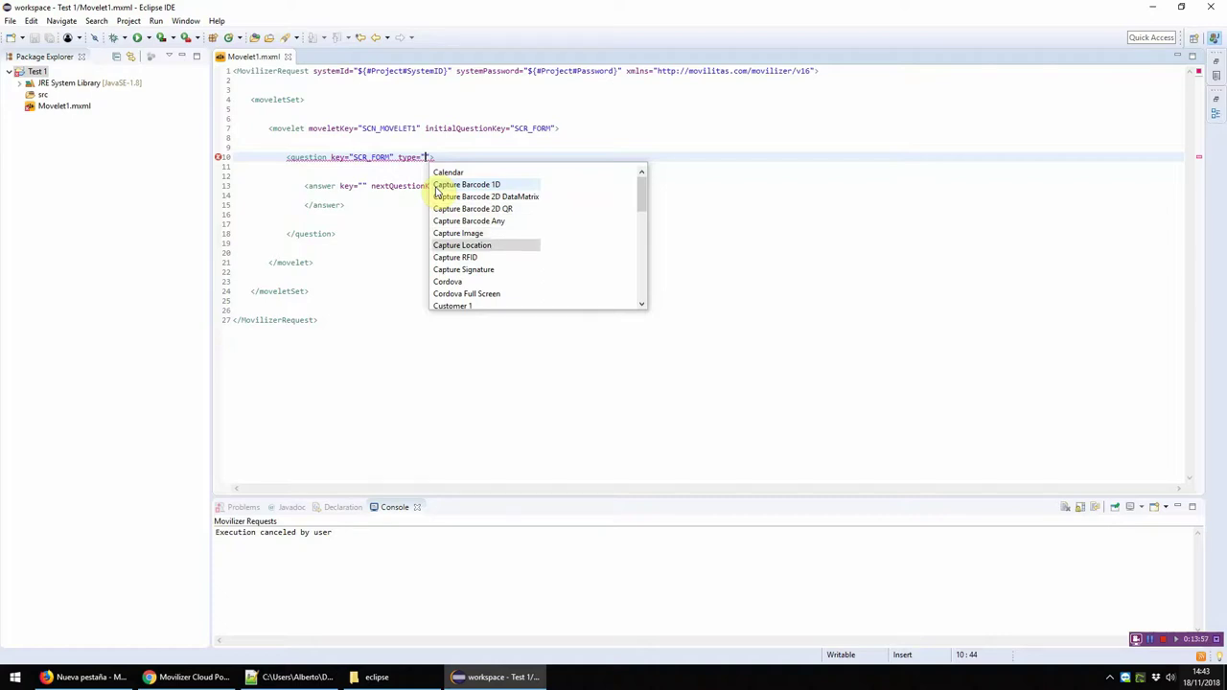
pyautogui.press('Down')
pyautogui.press('Down')
pyautogui.press('Down')
pyautogui.press('Down')
pyautogui.press('Down')
pyautogui.press('Down')
pyautogui.press('Down')
pyautogui.press('Down')
pyautogui.press('Down')
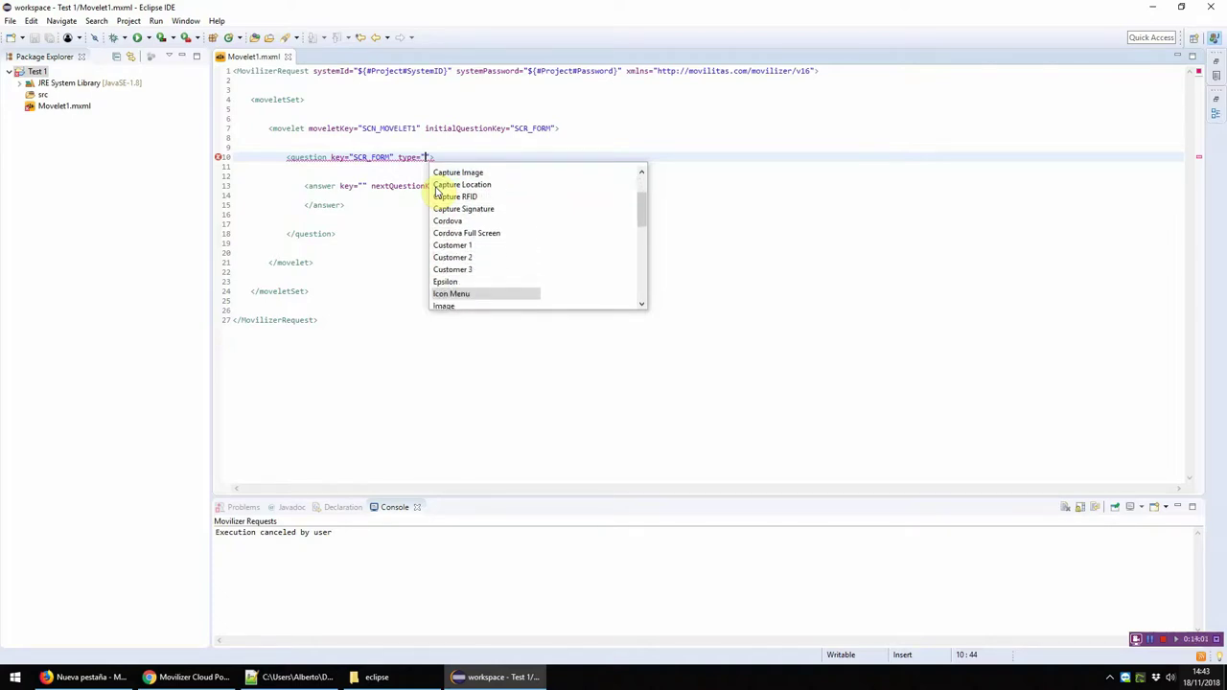
# Step: Set the question type to 5 and save Movelet1.mxml
pyautogui.write('18')
pyautogui.press('BackSpace')
pyautogui.press('BackSpace')
pyautogui.write('5')
pyautogui.hotkey('ctrl', 's')
pyautogui.press('Down')
pyautogui.press('Down')
pyautogui.press('Down')
pyautogui.press('Down')
pyautogui.press('Down')
pyautogui.press('Down')
pyautogui.press('Down')
pyautogui.press('Down')
pyautogui.press('Down')
pyautogui.press('Down')
pyautogui.press('Down')
pyautogui.press('End')
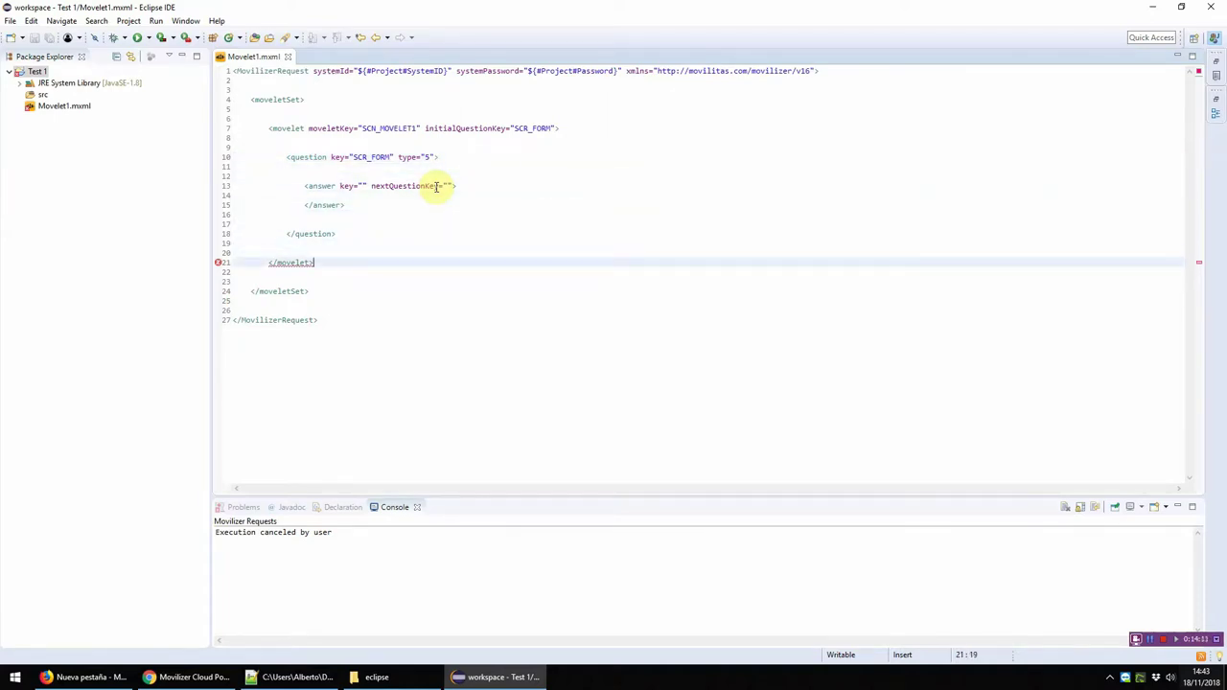
# Step: Insert an empty name element below the question, above </movelet>, and save
pyautogui.press('Up')
pyautogui.press('Return')
pyautogui.press('Return')
pyautogui.press('Up')
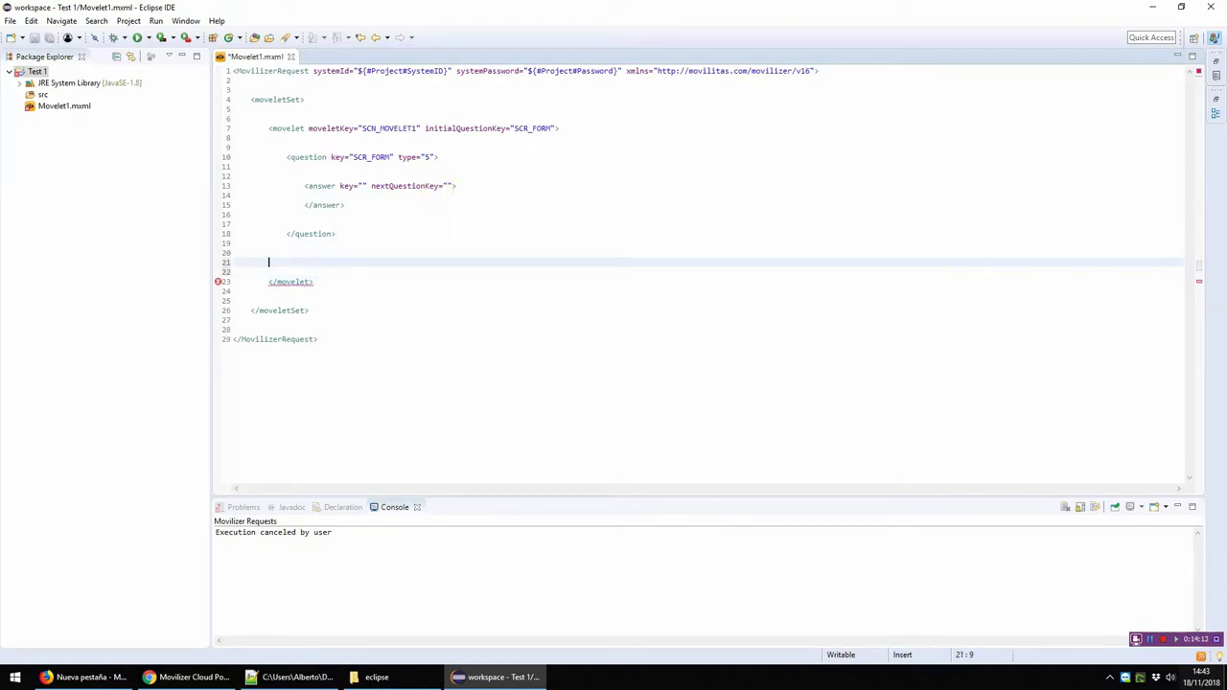
pyautogui.press('Return')
pyautogui.press('Up')
pyautogui.press('Tab')
pyautogui.write('<')
pyautogui.press('Return')
pyautogui.press('Left')
pyautogui.press('Left')
pyautogui.press('Left')
pyautogui.press('Left')
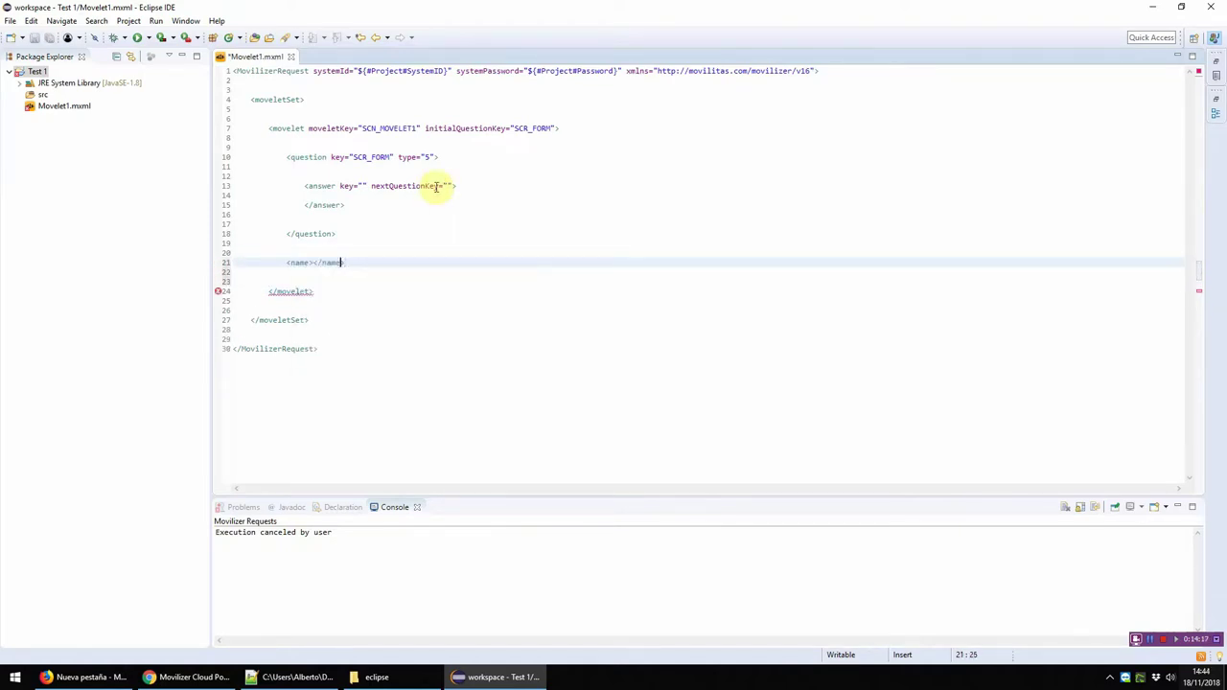
pyautogui.hotkey('ctrl', 's')
# Step: Enter 'Movelet 1' inside the name element and save
pyautogui.press('Left')
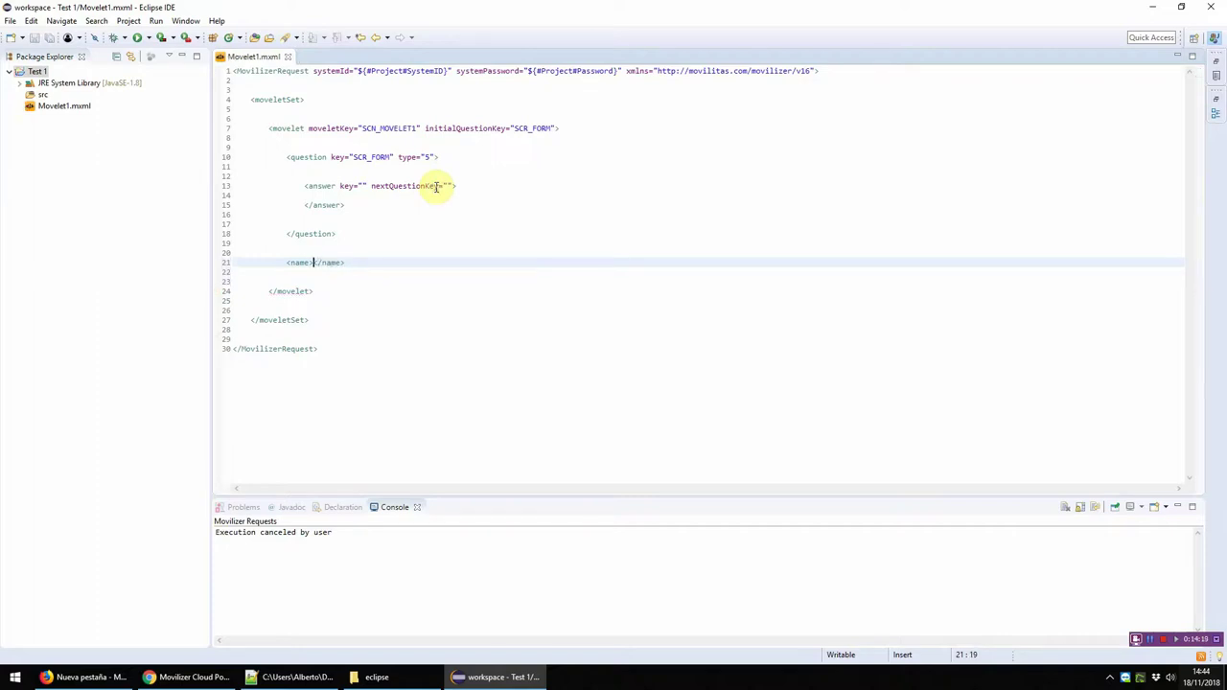
pyautogui.write('Movelet 1')
pyautogui.hotkey('ctrl', 's')
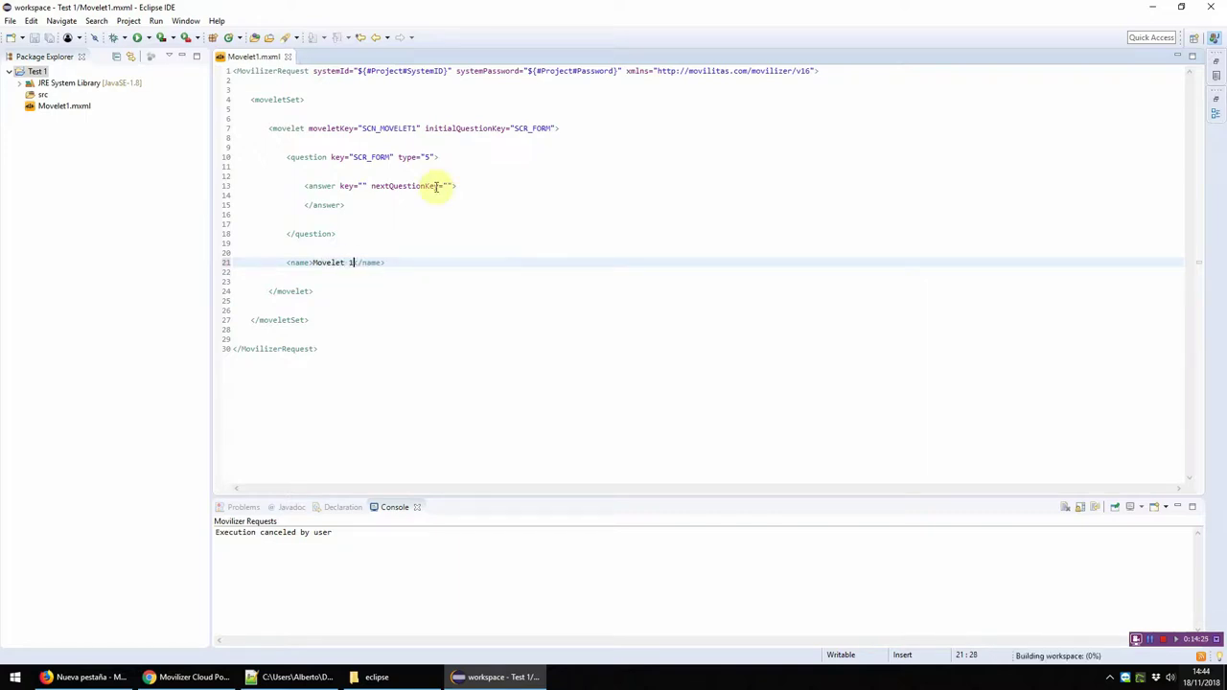
pyautogui.press('Up')
pyautogui.press('Up')
pyautogui.press('Up')
pyautogui.press('Up')
pyautogui.press('Up')
pyautogui.press('Up')
pyautogui.press('Up')
pyautogui.press('Up')
pyautogui.press('Up')
pyautogui.press('Up')
pyautogui.press('Up')
pyautogui.press('Up')
pyautogui.press('Up')
pyautogui.press('Up')
# Step: Set the answer key to ANS_FIELD1 and add an empty nextQuestionKey attribute
pyautogui.press('End')
pyautogui.hotkey('shift', 'Home')
pyautogui.press('Down')
pyautogui.press('Down')
pyautogui.press('Down')
pyautogui.hotkey('shift', 'Down')
pyautogui.hotkey('shift', 'Down')
pyautogui.hotkey('shift', 'Down')
pyautogui.hotkey('shift', 'Down')
pyautogui.hotkey('shift', 'Down')
pyautogui.hotkey('shift', 'Down')
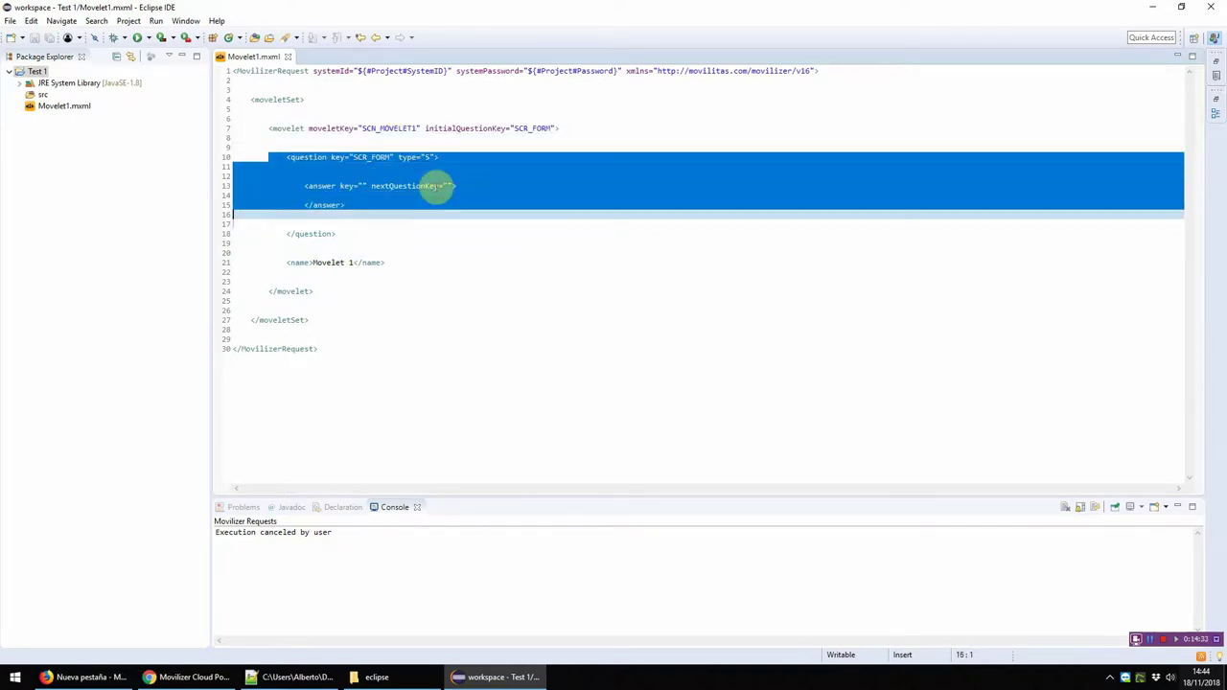
pyautogui.press('Right')
pyautogui.press('Up')
pyautogui.press('Up')
pyautogui.press('Up')
pyautogui.press('Home')
pyautogui.hotkey('shift', 'Down')
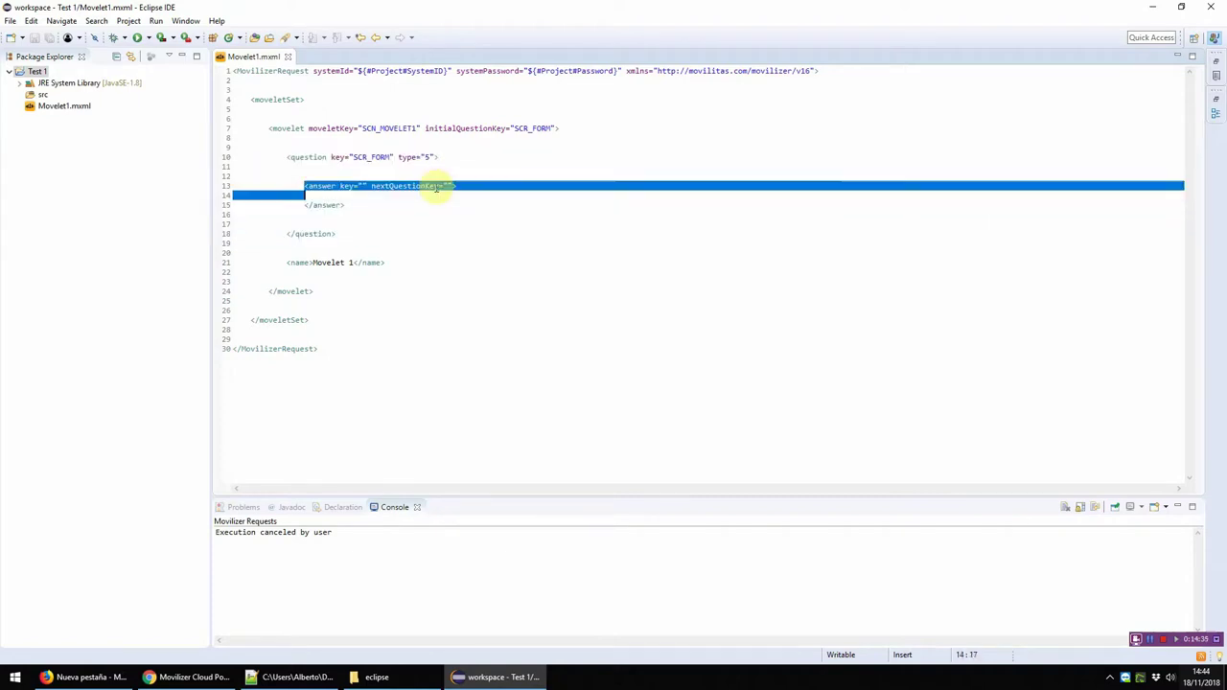
pyautogui.press('Left')
pyautogui.press('Home')
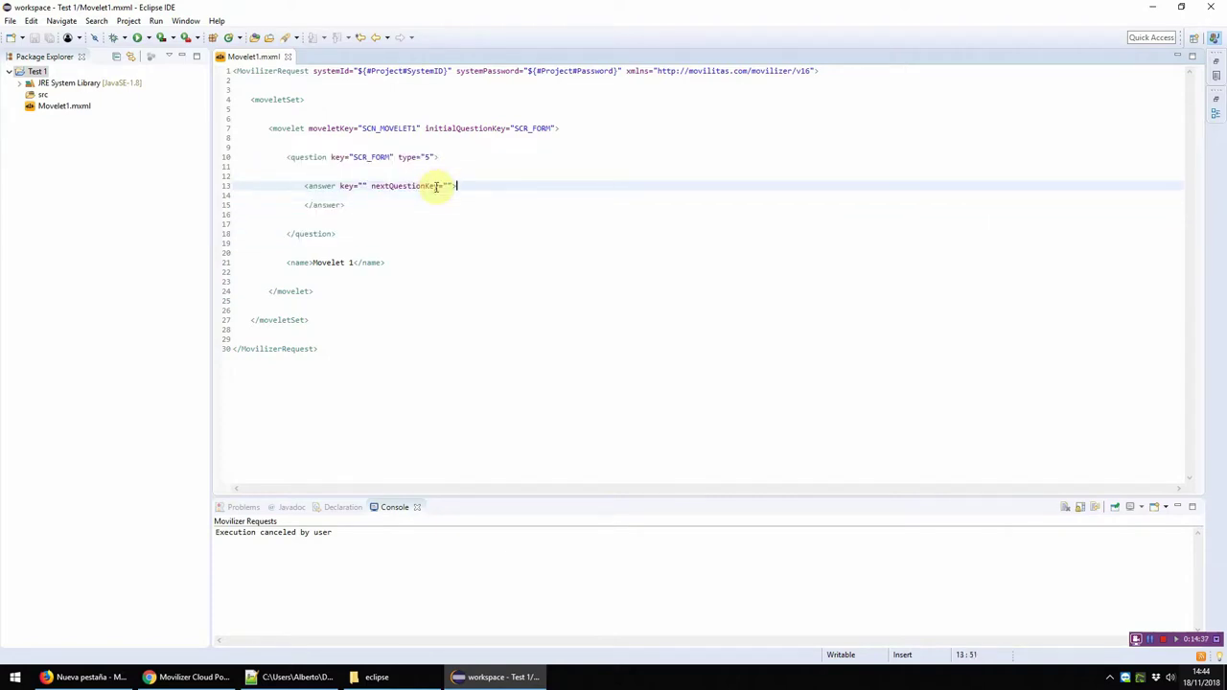
pyautogui.press('Right')
pyautogui.press('Right')
pyautogui.press('Right')
pyautogui.press('Right')
pyautogui.write('ANS_')
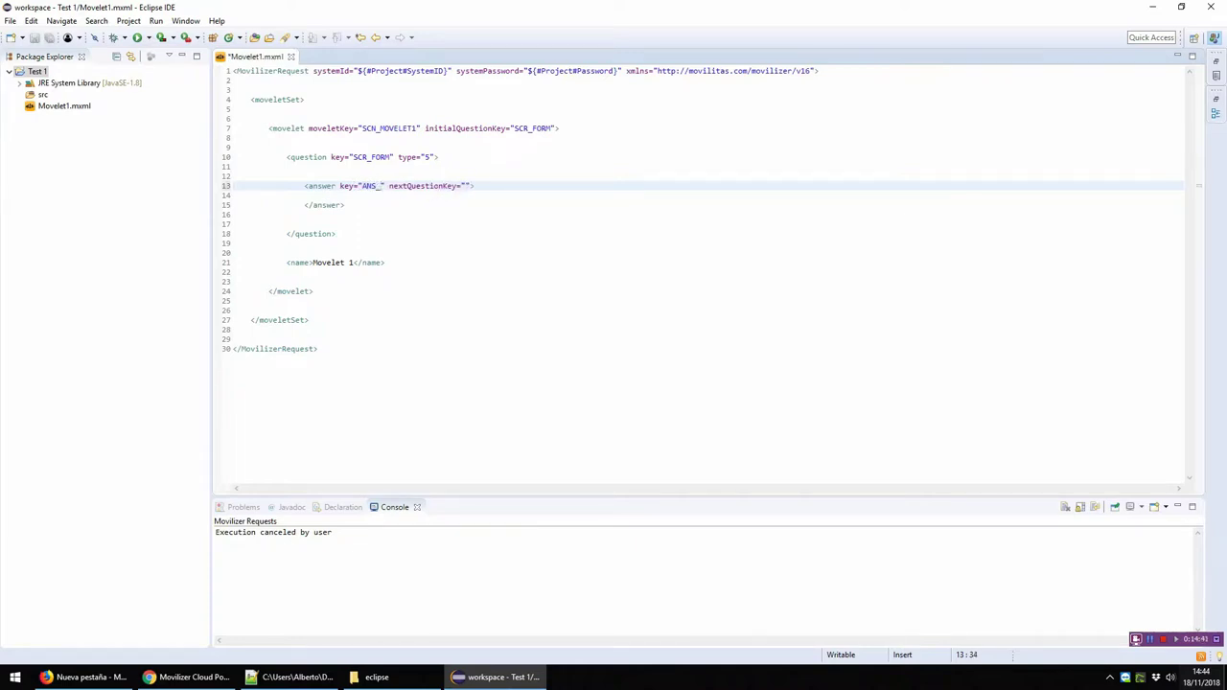
pyautogui.write('FIELD1" nextQuestionKey=""')
pyautogui.press('Left')
pyautogui.press('Left')
pyautogui.press('Left')
pyautogui.press('Left')
pyautogui.press('Left')
pyautogui.press('Left')
pyautogui.press('Left')
pyautogui.press('Left')
pyautogui.press('Left')
pyautogui.press('Left')
pyautogui.press('Left')
pyautogui.press('Left')
pyautogui.press('Left')
pyautogui.press('Left')
pyautogui.press('Left')
pyautogui.press('Left')
# Step: Fill nextQuestionKey with END and save the file
pyautogui.hotkey('shift', 'Right')
pyautogui.hotkey('shift', 'Right')
pyautogui.hotkey('shift', 'Right')
pyautogui.hotkey('shift', 'Right')
pyautogui.hotkey('shift', 'Right')
pyautogui.hotkey('shift', 'Right')
pyautogui.hotkey('shift', 'Right')
pyautogui.hotkey('shift', 'Right')
pyautogui.hotkey('shift', 'Right')
pyautogui.hotkey('shift', 'Right')
pyautogui.hotkey('shift', 'Right')
pyautogui.hotkey('shift', 'Right')
pyautogui.hotkey('shift', 'Right')
pyautogui.hotkey('shift', 'Right')
pyautogui.hotkey('shift', 'Right')
pyautogui.hotkey('shift', 'Right')
pyautogui.hotkey('shift', 'Right')
pyautogui.hotkey('shift', 'Right')
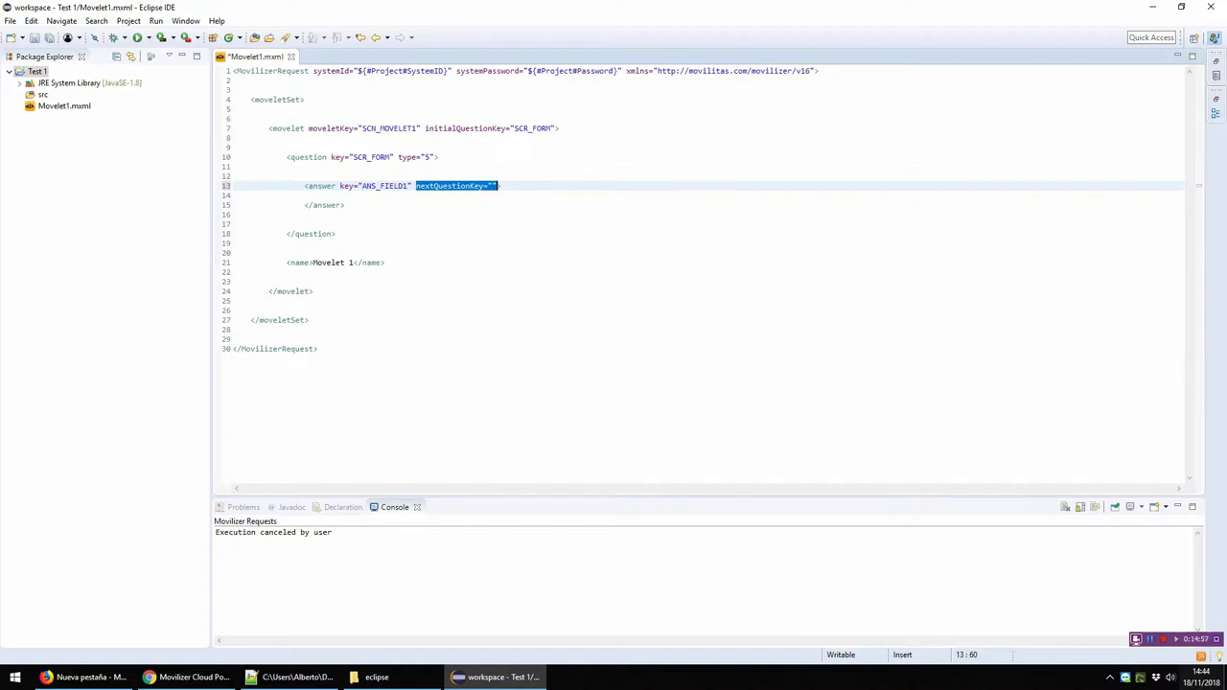
pyautogui.click(491, 185)
pyautogui.write('END')
pyautogui.hotkey('ctrl', 's')
# Step: Add an empty attributeType attribute to the answer tag via content assist
pyautogui.press('Down')
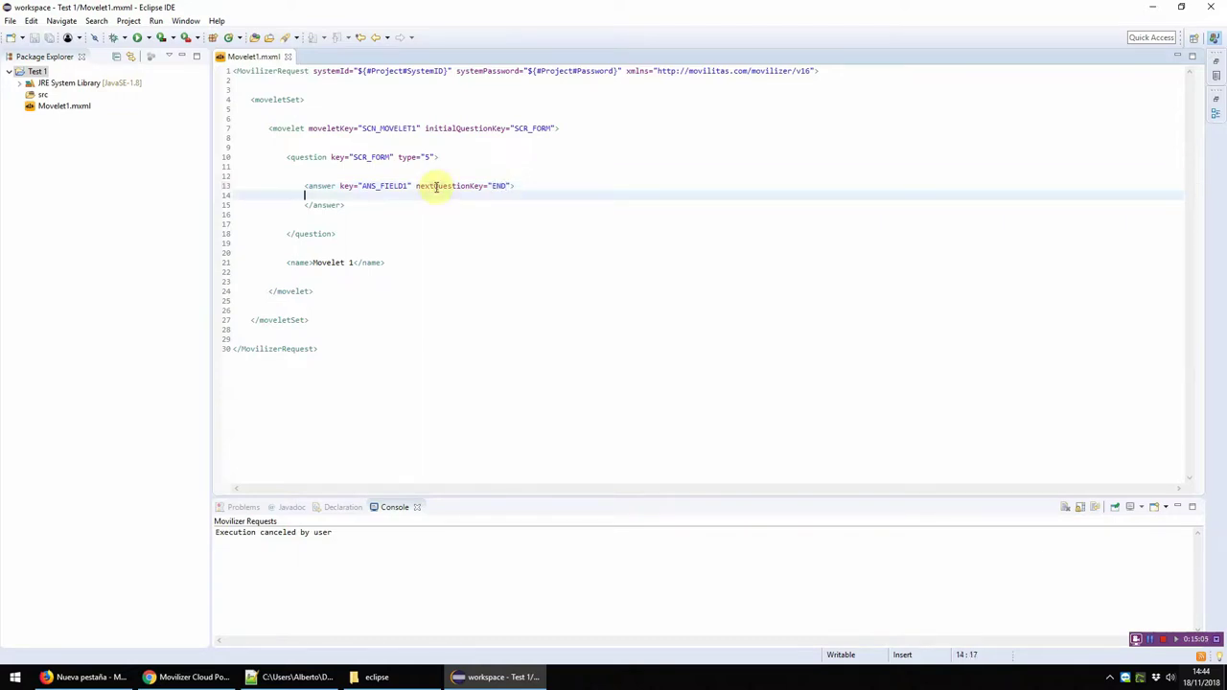
pyautogui.press('Tab')
pyautogui.press('Up')
pyautogui.press('End')
pyautogui.press('Left')
pyautogui.write('a')
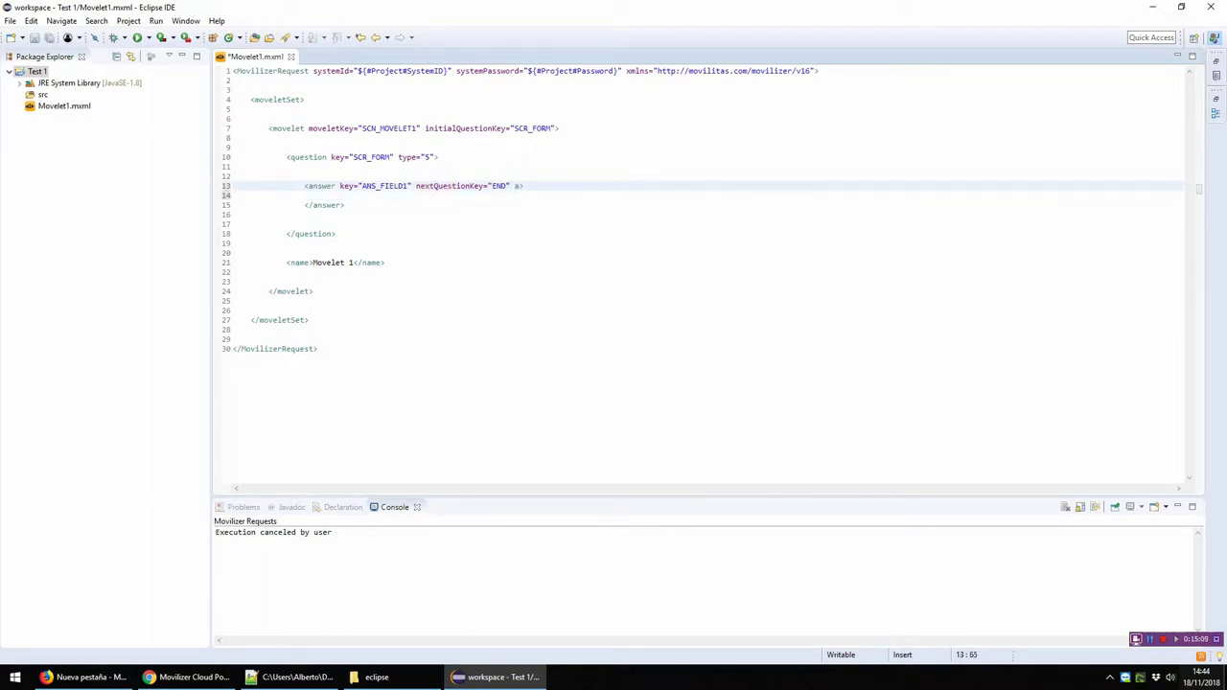
pyautogui.hotkey('ctrl', 'space')
pyautogui.press('Return')
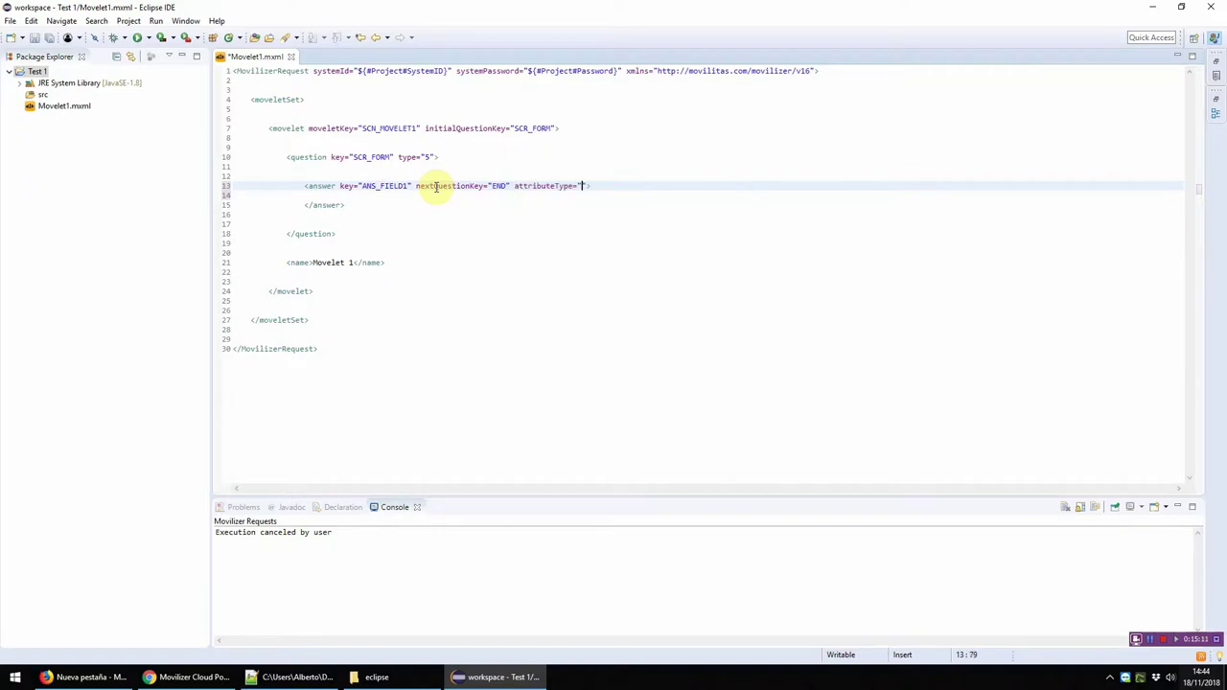
# Step: Choose Any (0) as the answer's attributeType from the suggested values
pyautogui.hotkey('ctrl', 'space')
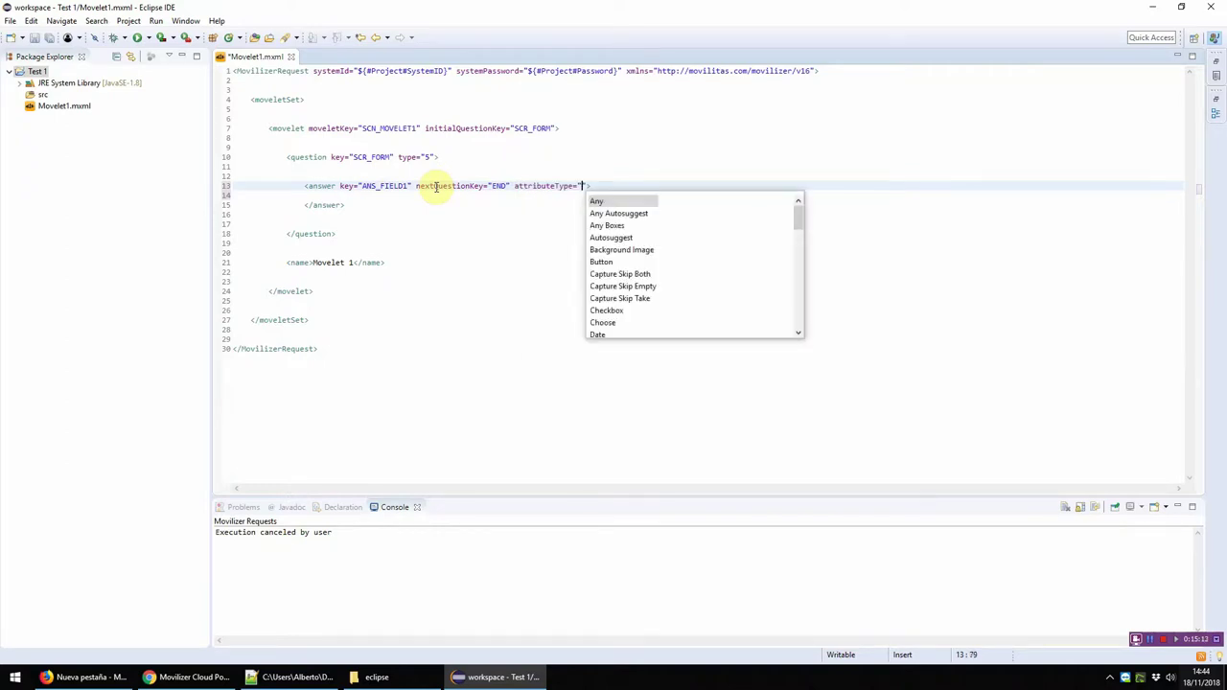
pyautogui.press('Down')
pyautogui.press('Down')
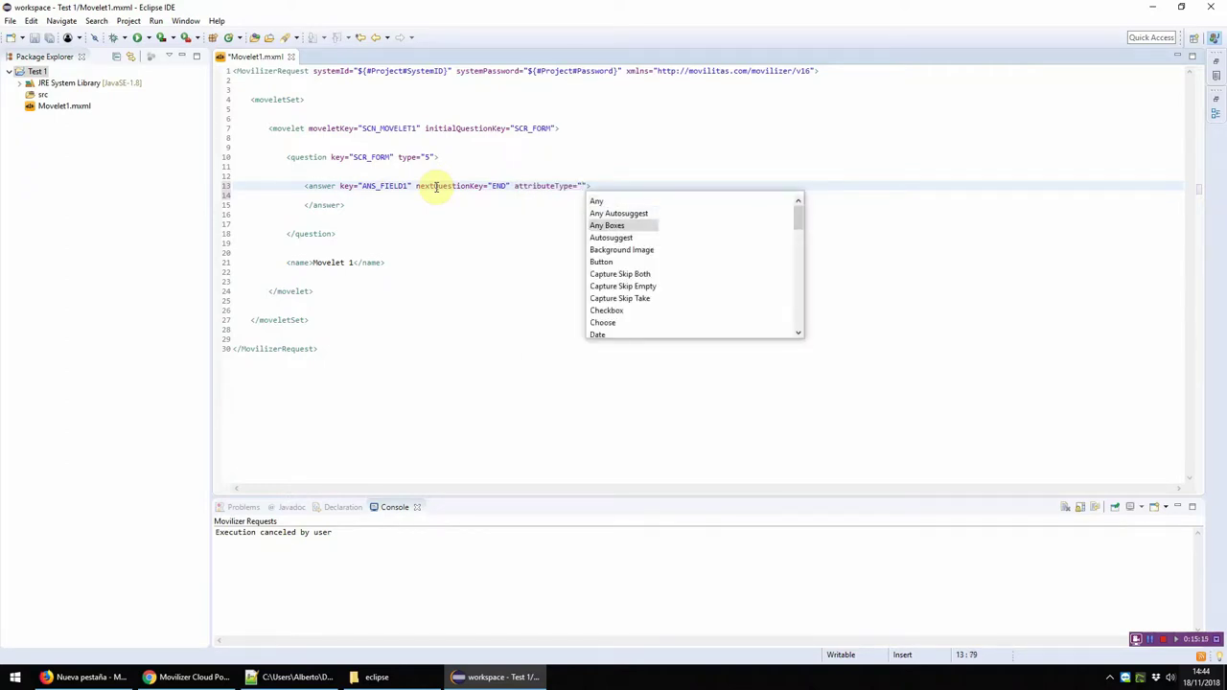
pyautogui.press('Down')
pyautogui.press('Down')
pyautogui.press('Down')
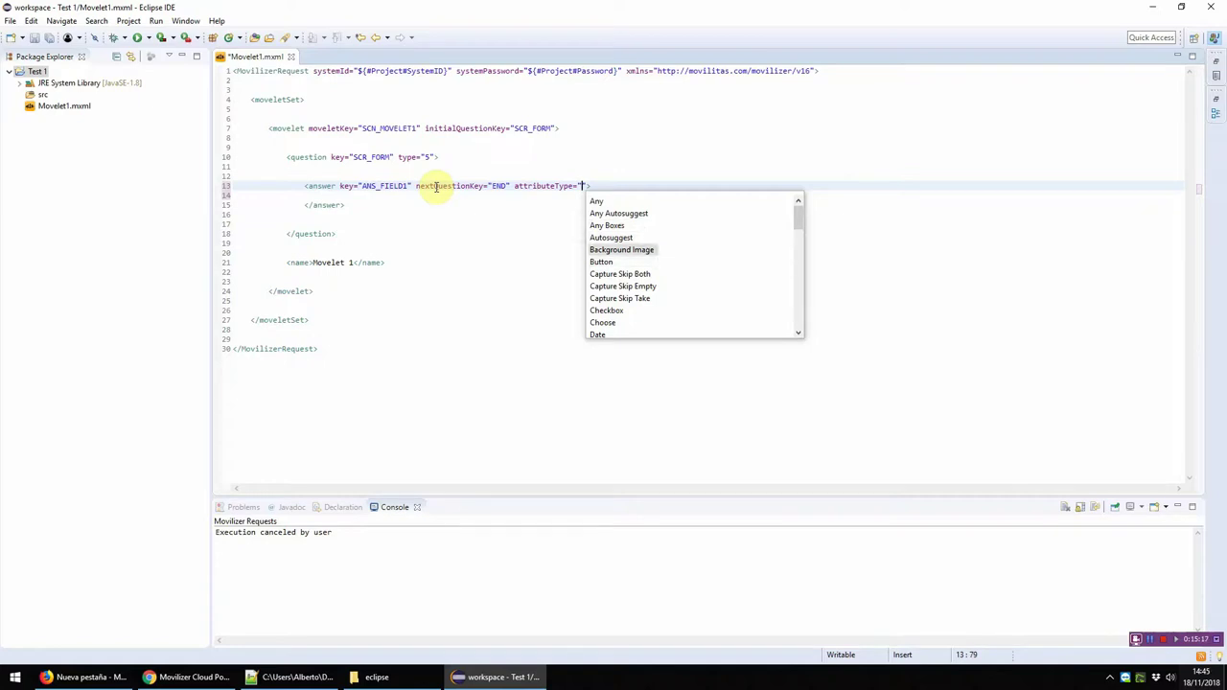
pyautogui.press('Down')
pyautogui.press('Down')
pyautogui.press('Down')
pyautogui.press('Down')
pyautogui.press('Down')
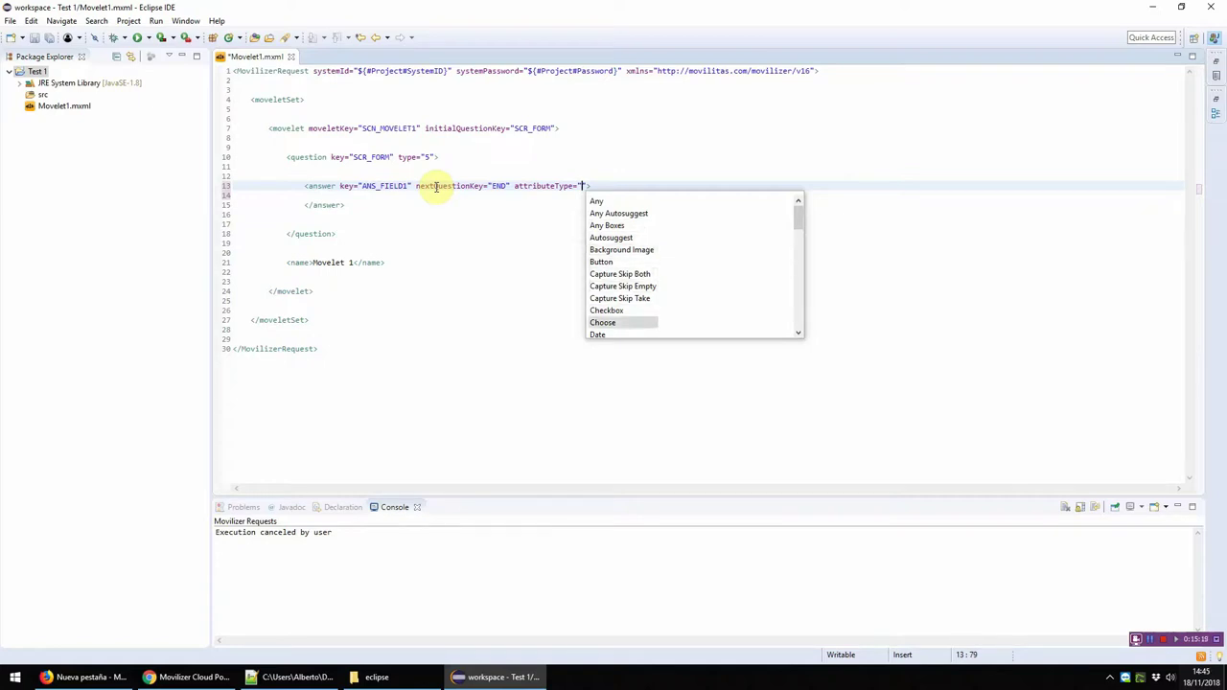
pyautogui.press('Down')
pyautogui.press('Down')
pyautogui.press('Down')
pyautogui.press('Down')
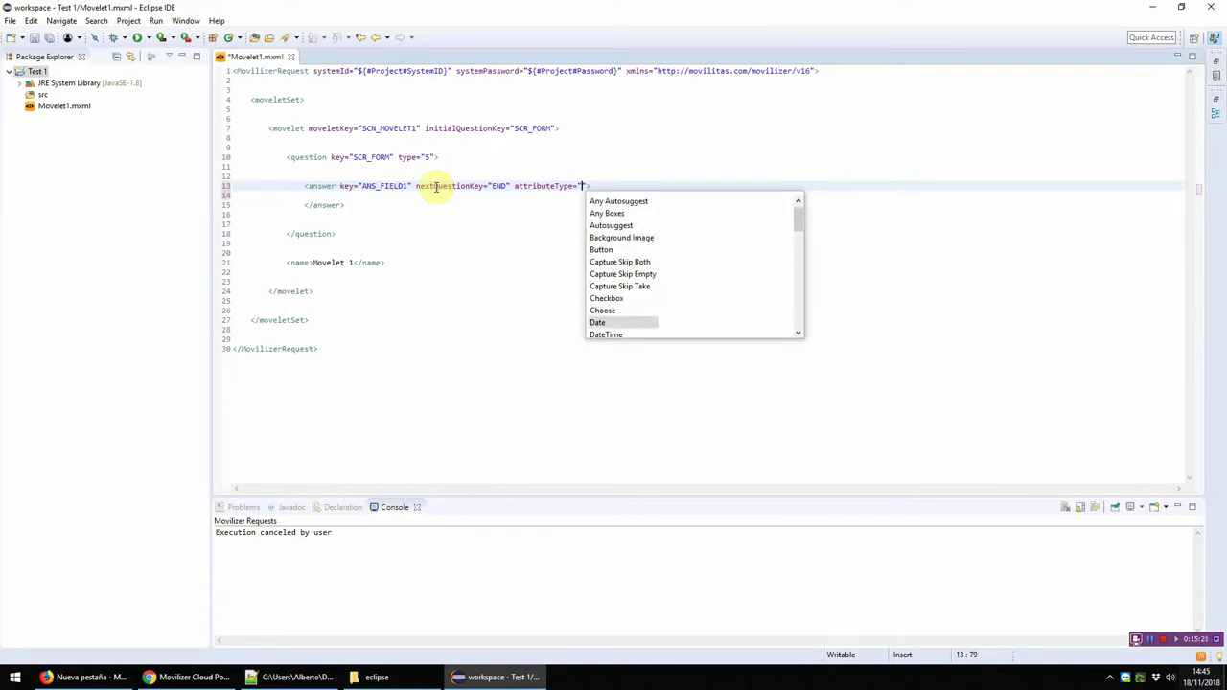
pyautogui.press('Down')
pyautogui.press('Down')
pyautogui.press('Down')
pyautogui.press('Down')
pyautogui.press('Down')
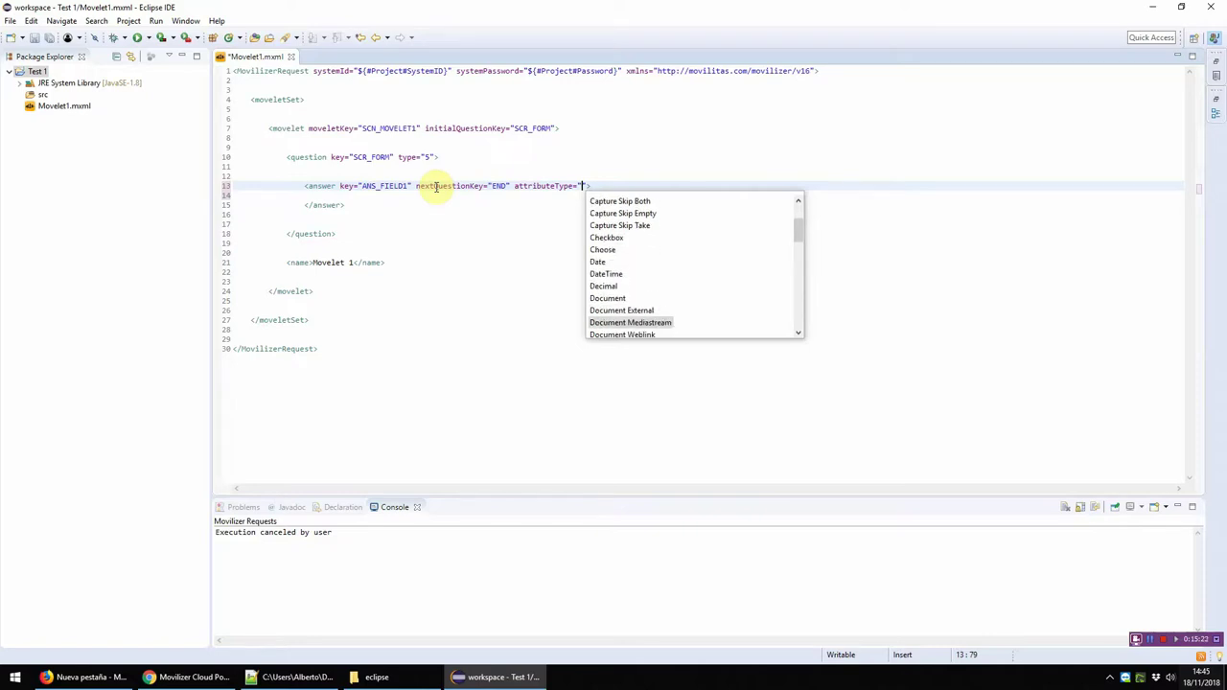
pyautogui.press('Down')
pyautogui.press('Down')
pyautogui.press('Down')
pyautogui.press('Down')
pyautogui.press('Down')
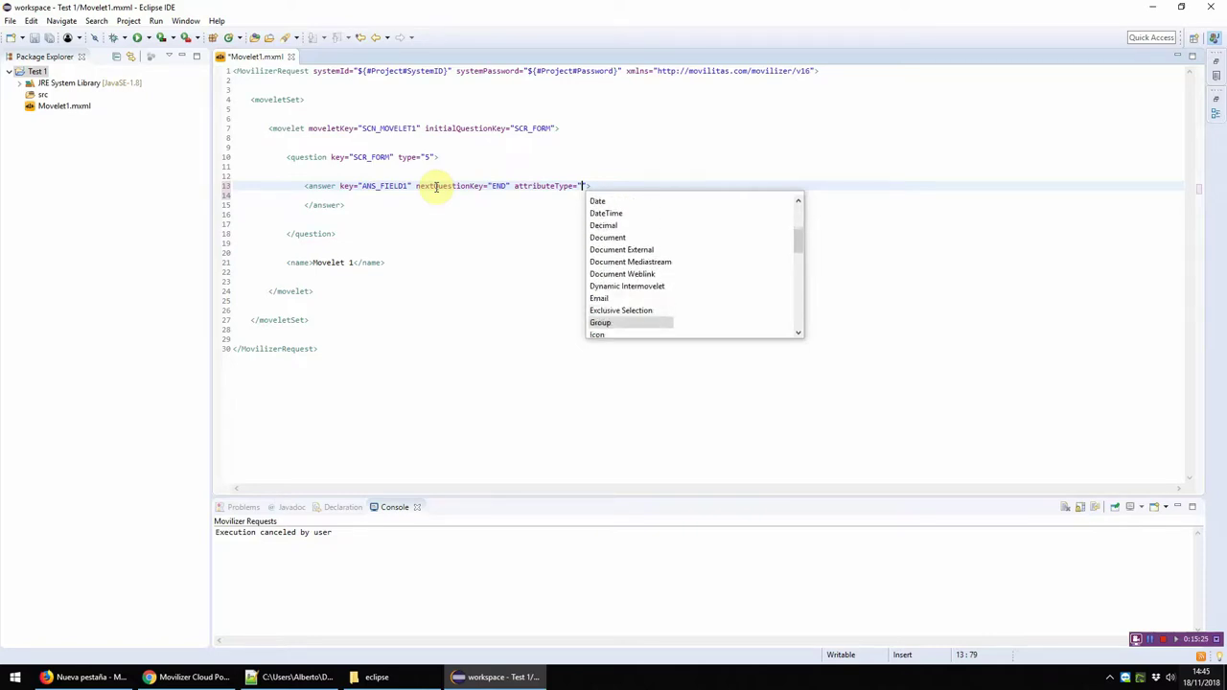
pyautogui.press('Down')
pyautogui.press('Down')
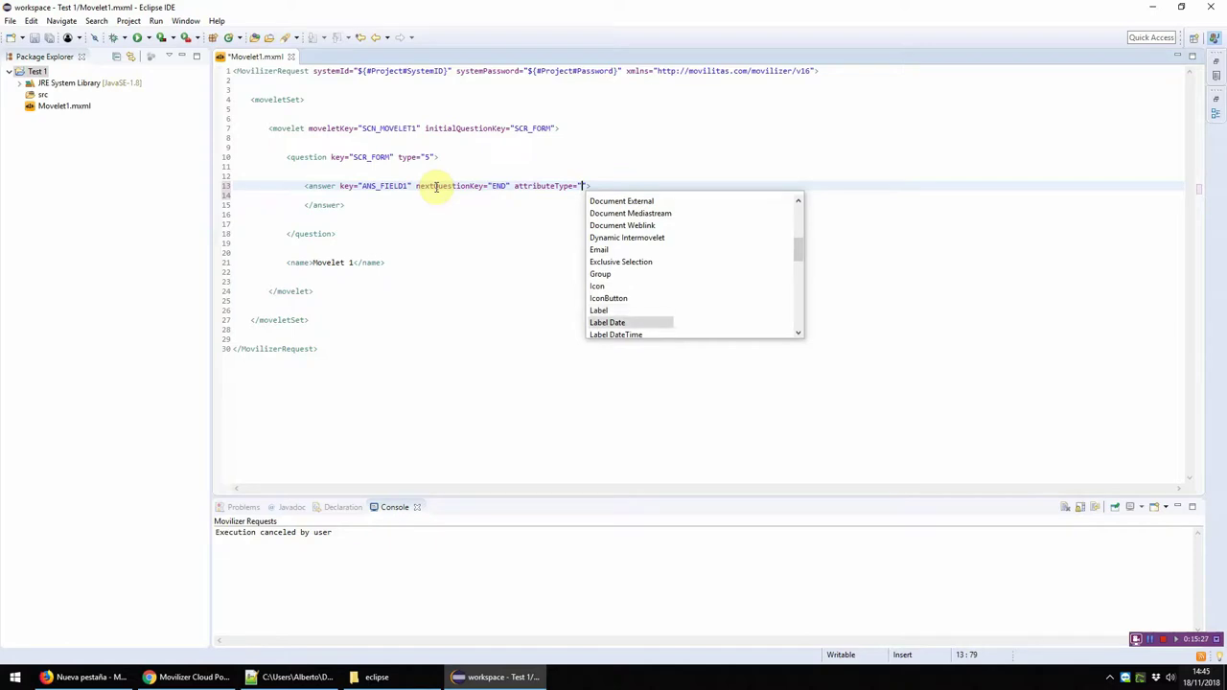
pyautogui.press('pageup')
pyautogui.press('pageup')
pyautogui.press('pageup')
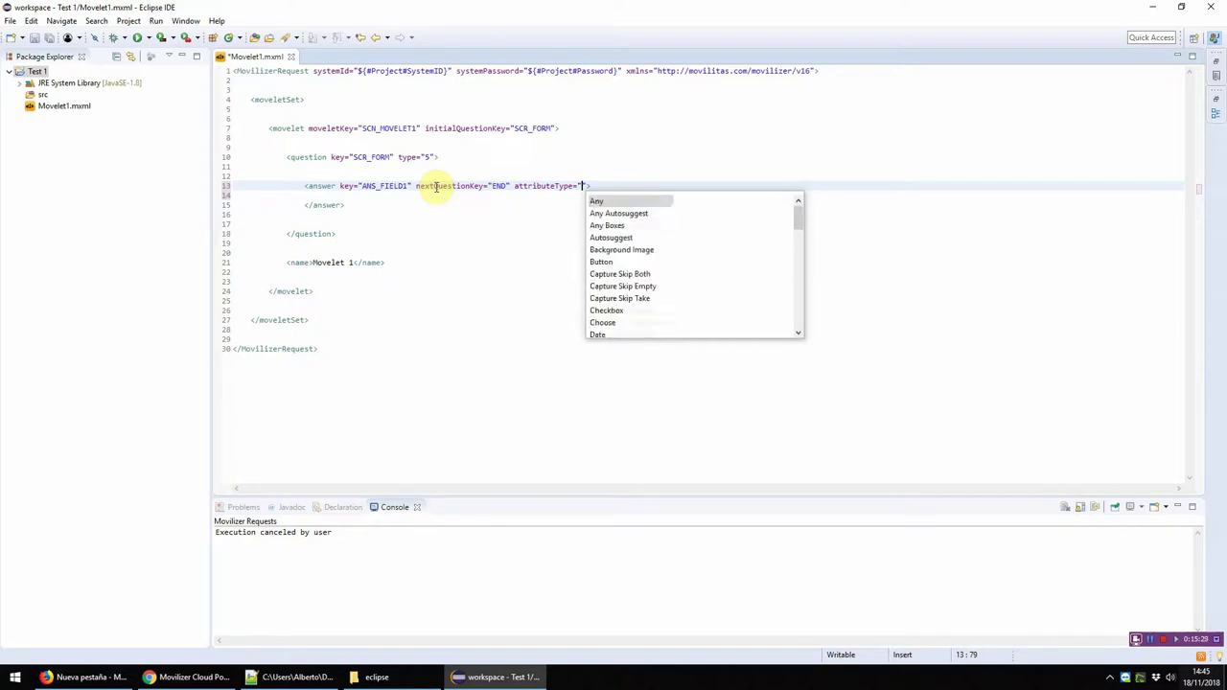
pyautogui.press('Return')
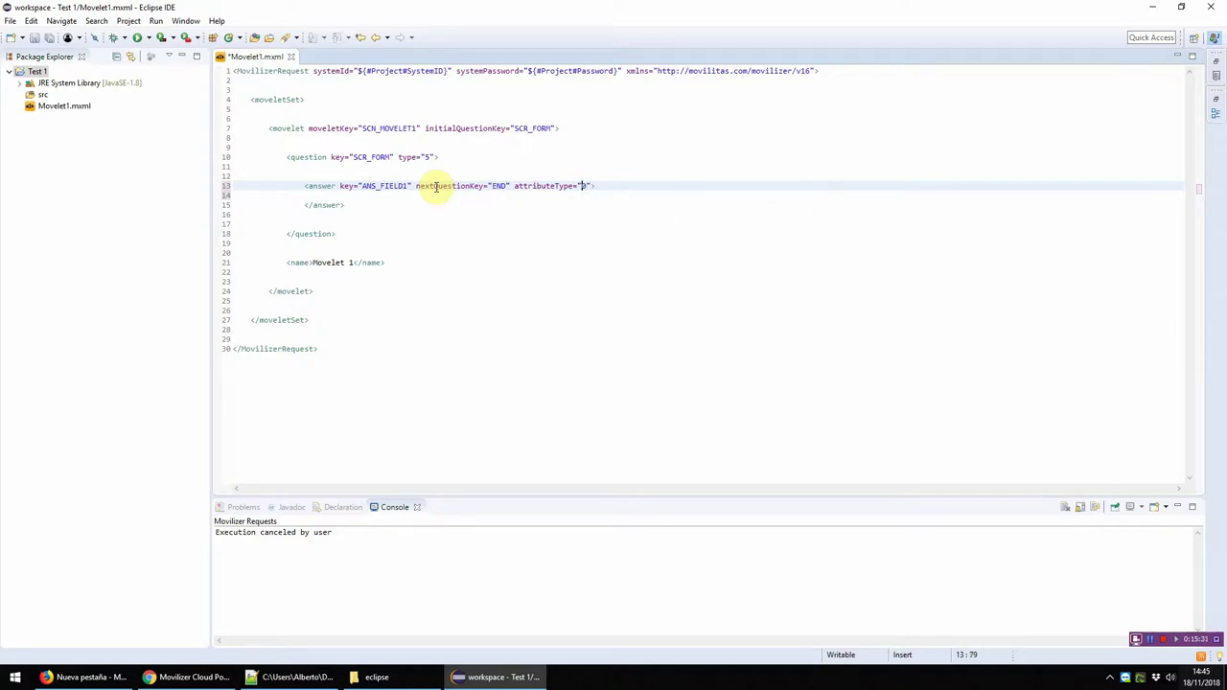
# Step: Delete the attributeType attribute, then restore it with undo
pyautogui.hotkey('ctrl', 'Left')
pyautogui.hotkey('ctrl', 'Left')
pyautogui.hotkey('shift', 'End')
pyautogui.press('Delete')
pyautogui.hotkey('ctrl', 'z')
pyautogui.press('Down')
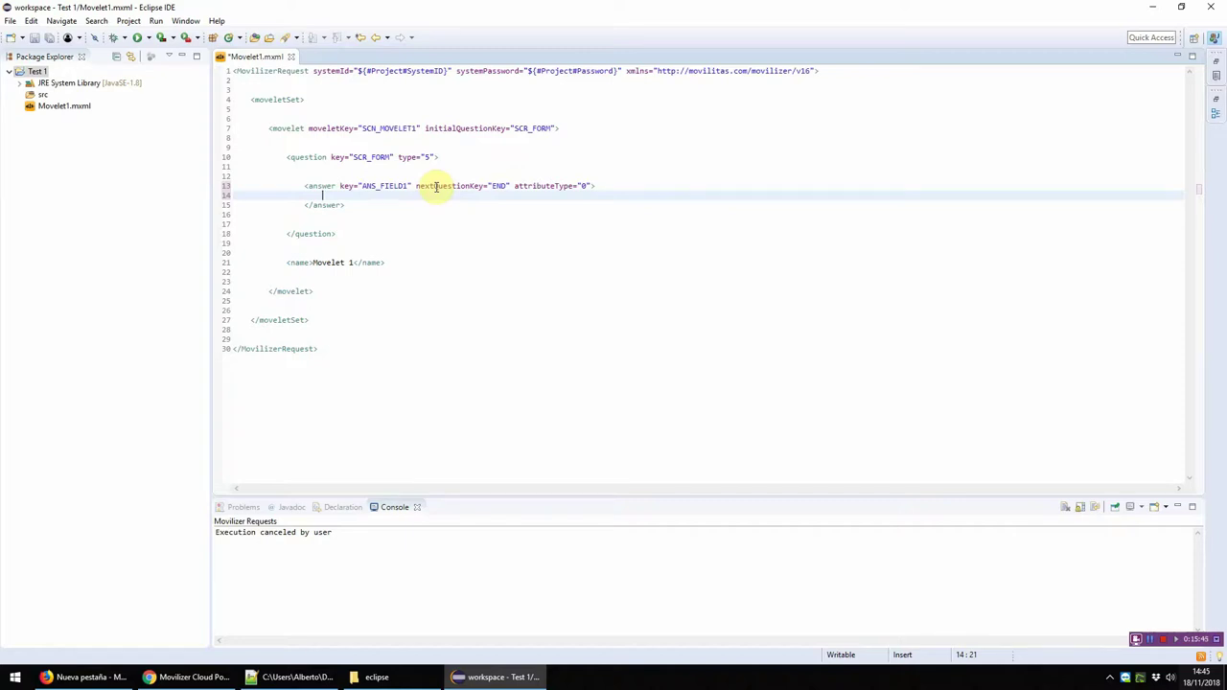
# Step: Add a text element reading 'Campo 1' inside the answer
pyautogui.write('<')
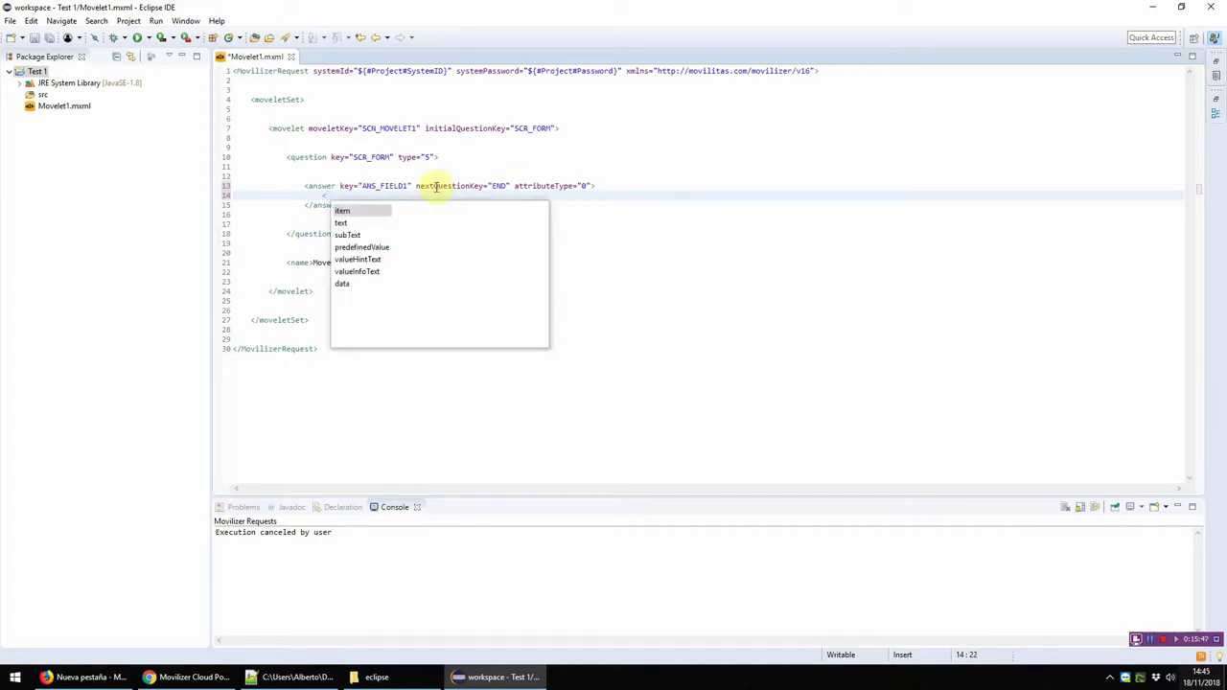
pyautogui.press('Down')
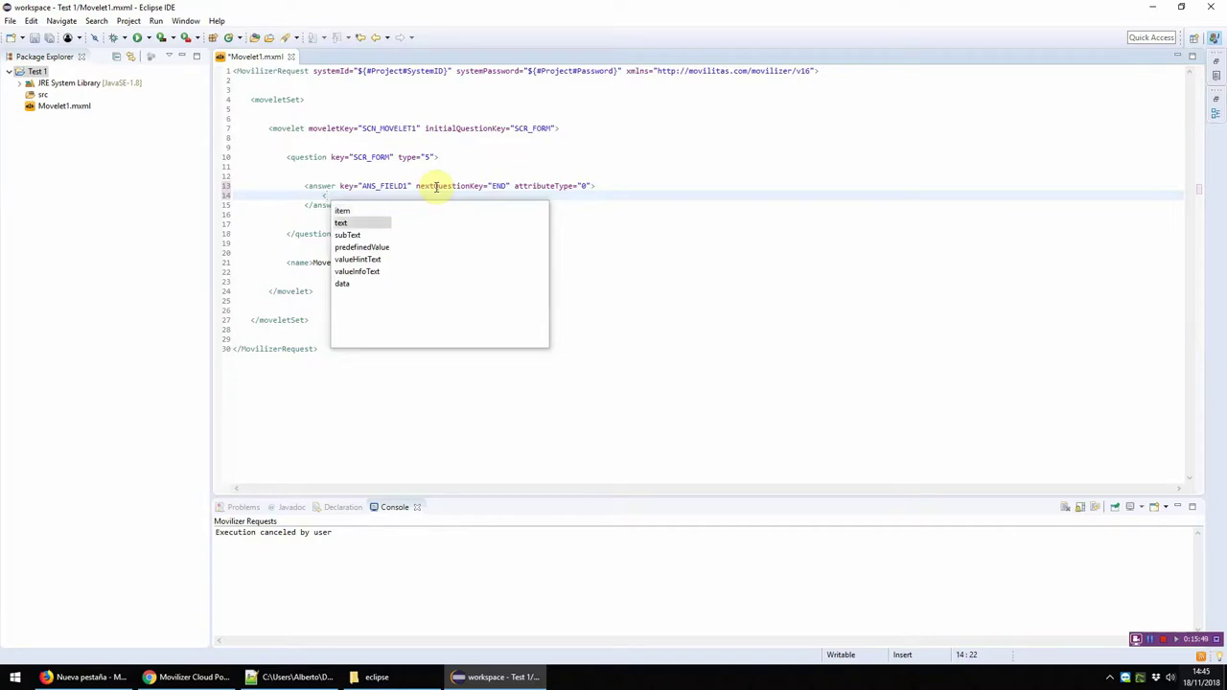
pyautogui.press('Return')
pyautogui.press('Left')
pyautogui.press('Left')
pyautogui.press('Left')
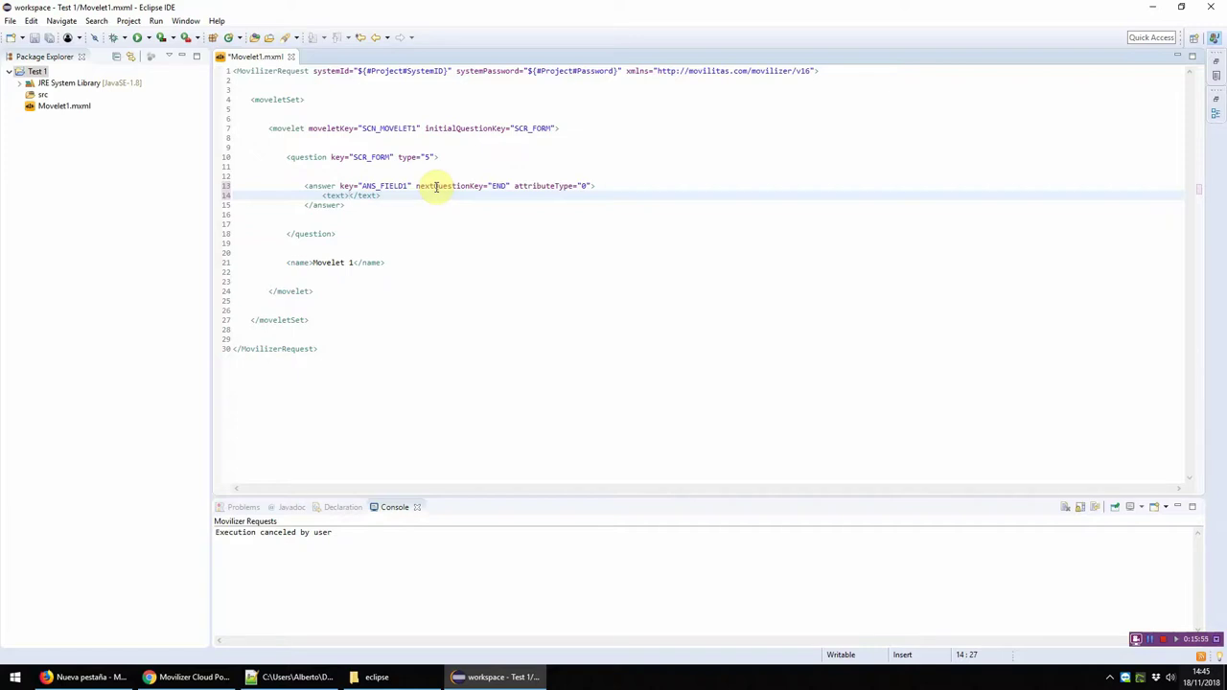
pyautogui.write('Campo 1')
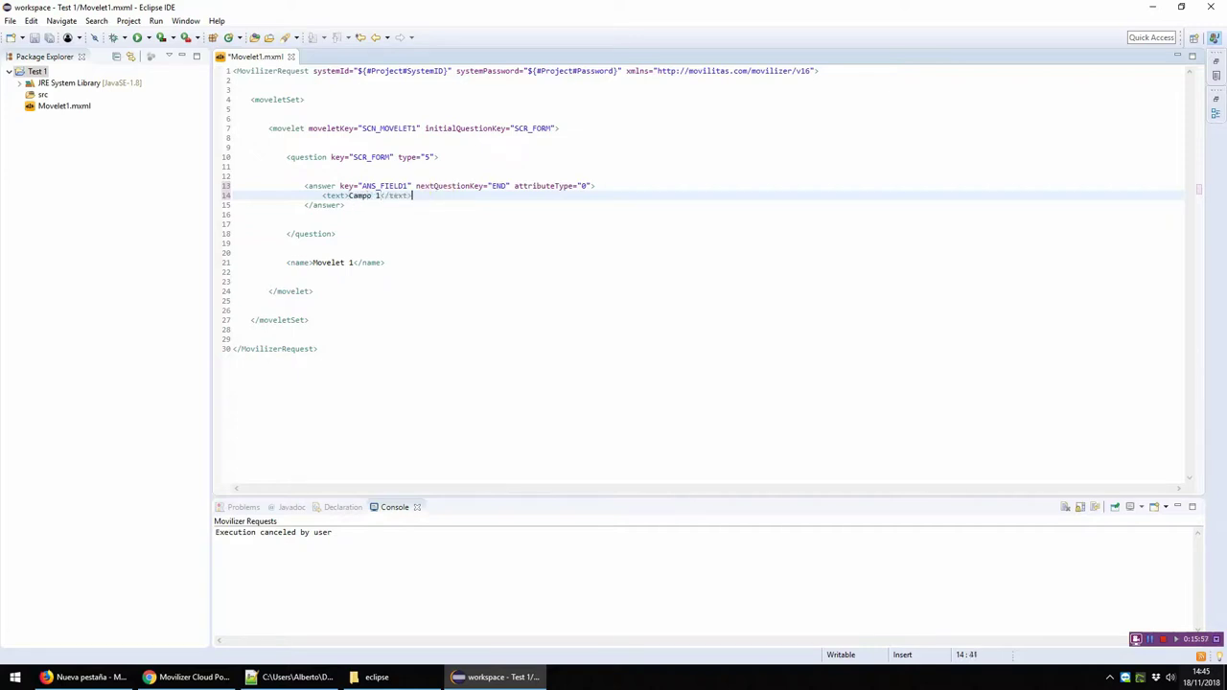
pyautogui.press('End')
pyautogui.press('Return')
# Step: Insert an empty valueHintText element below the text element
pyautogui.write('<')
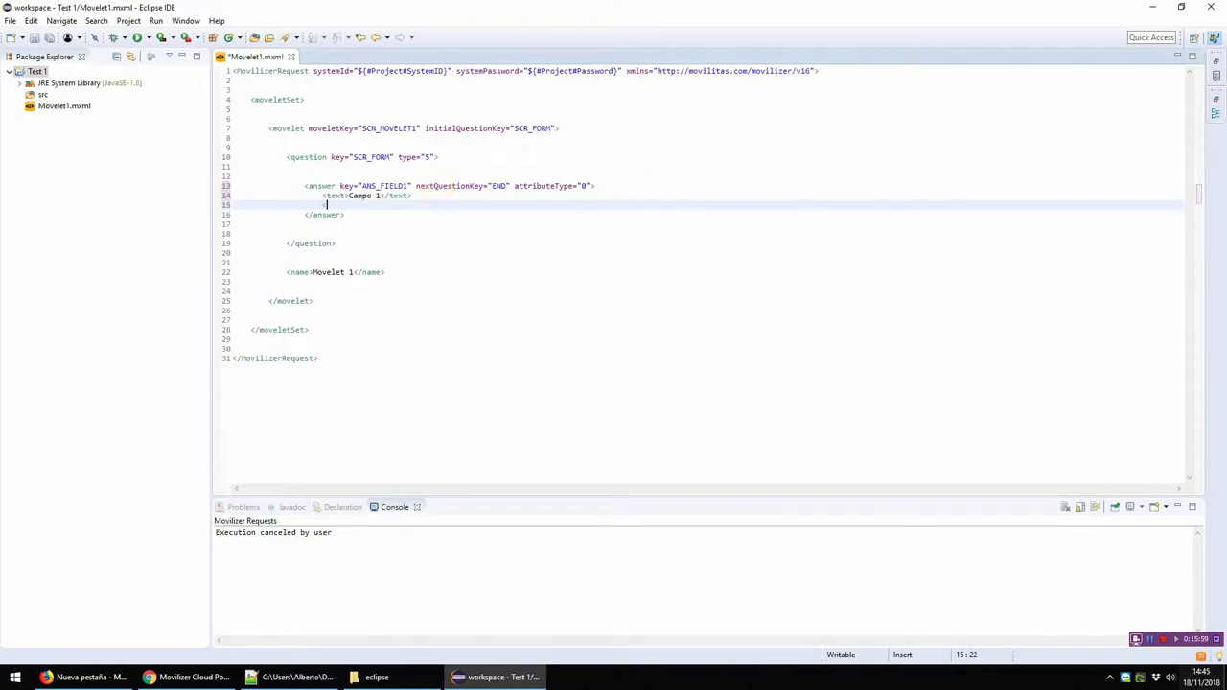
pyautogui.press('Down')
pyautogui.press('Down')
pyautogui.press('Down')
pyautogui.press('Down')
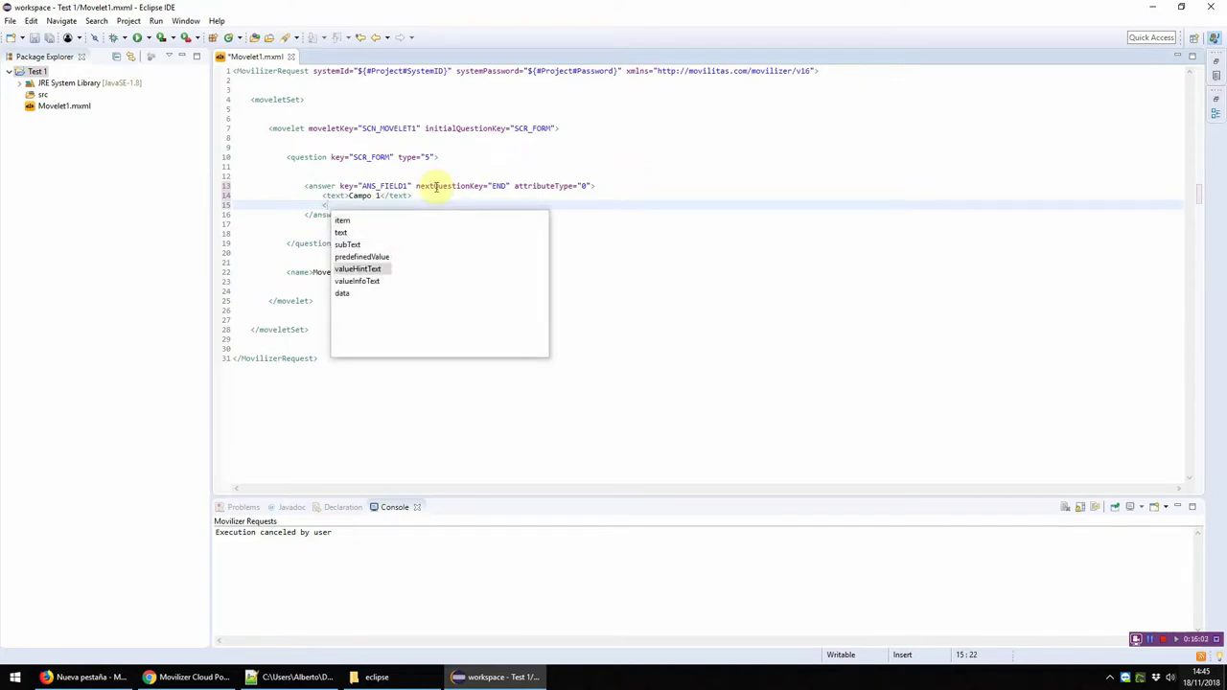
pyautogui.press('Return')
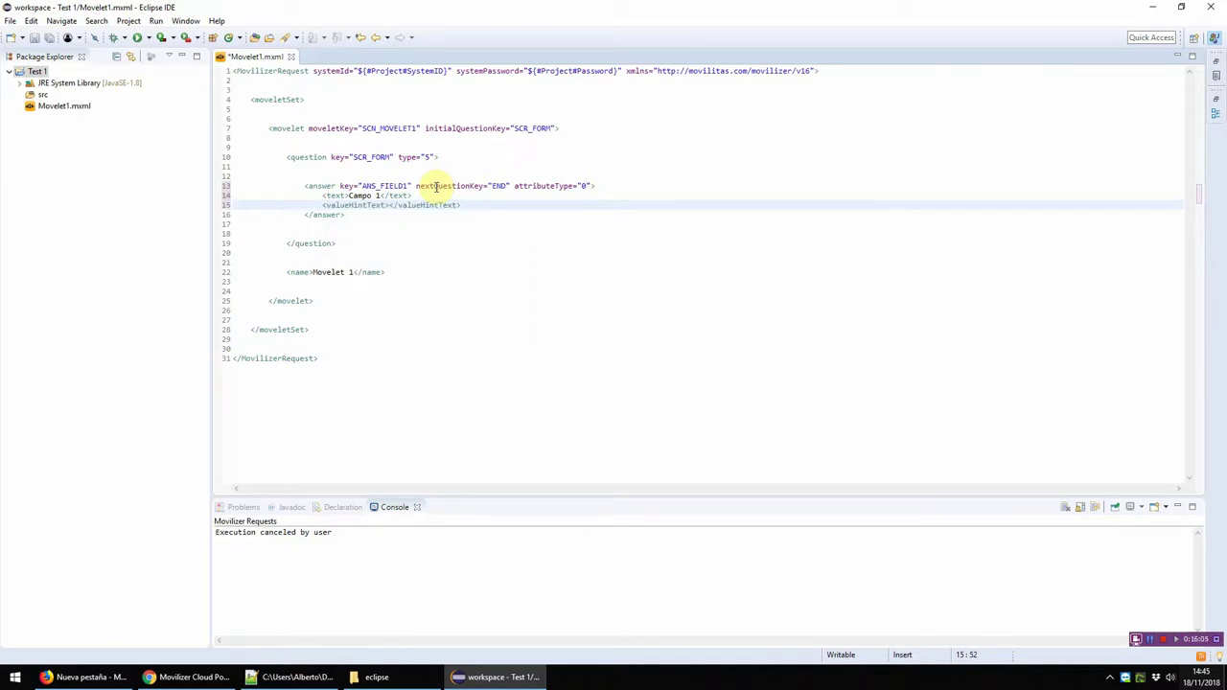
pyautogui.press('Left')
pyautogui.press('Left')
pyautogui.press('Left')
# Step: Change the label to 'Field 1' and enter the hint 'Write the text here'
pyautogui.press('Up')
pyautogui.press('Left')
pyautogui.press('Left')
pyautogui.hotkey('shift', 'Left')
pyautogui.hotkey('shift', 'Left')
pyautogui.hotkey('shift', 'Left')
pyautogui.hotkey('shift', 'Left')
pyautogui.hotkey('shift', 'Left')
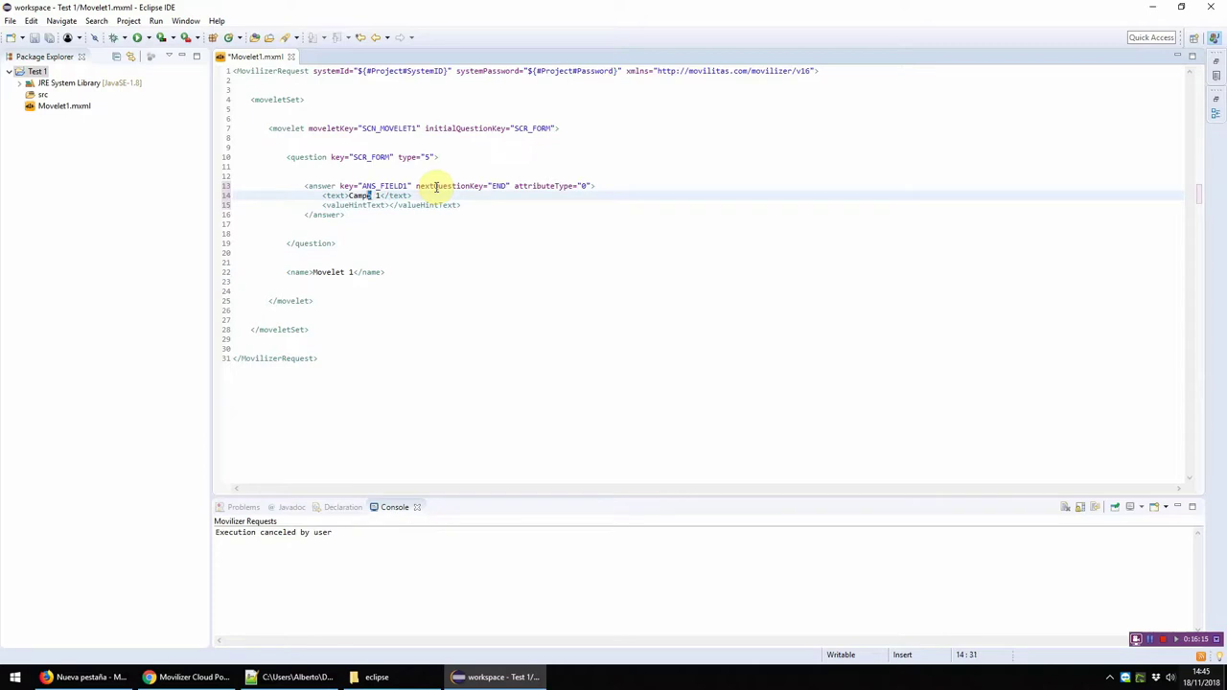
pyautogui.write('Field')
pyautogui.click(382, 204)
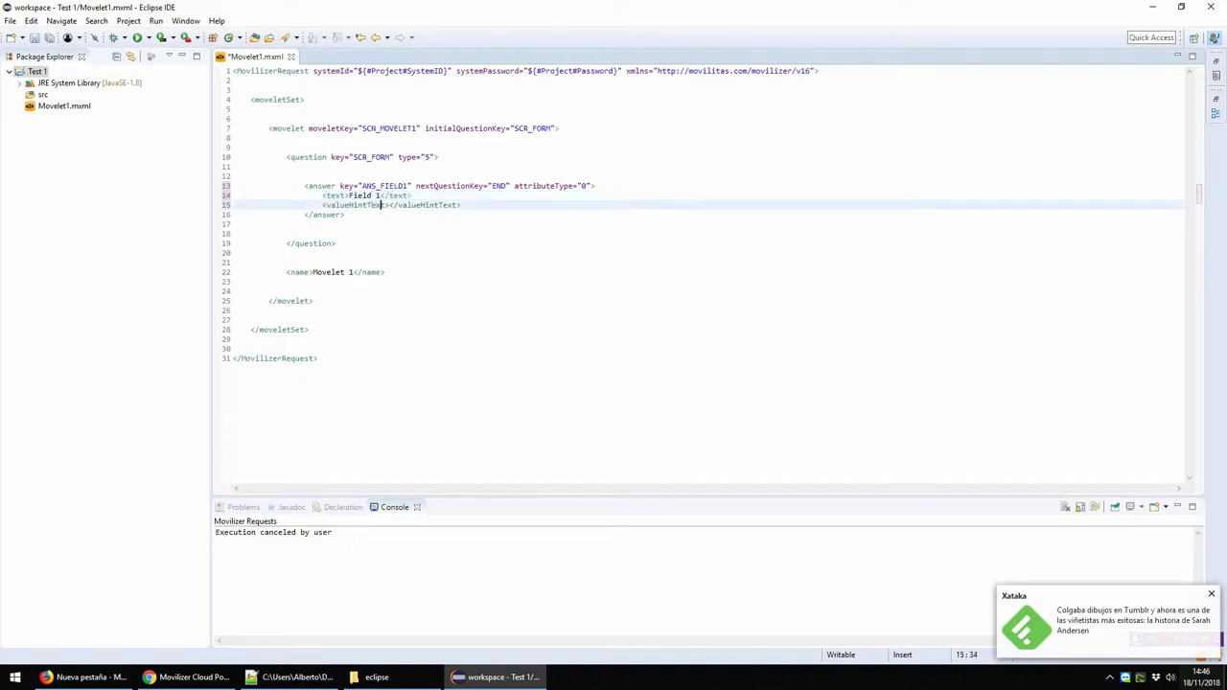
pyautogui.write('Write the text he')
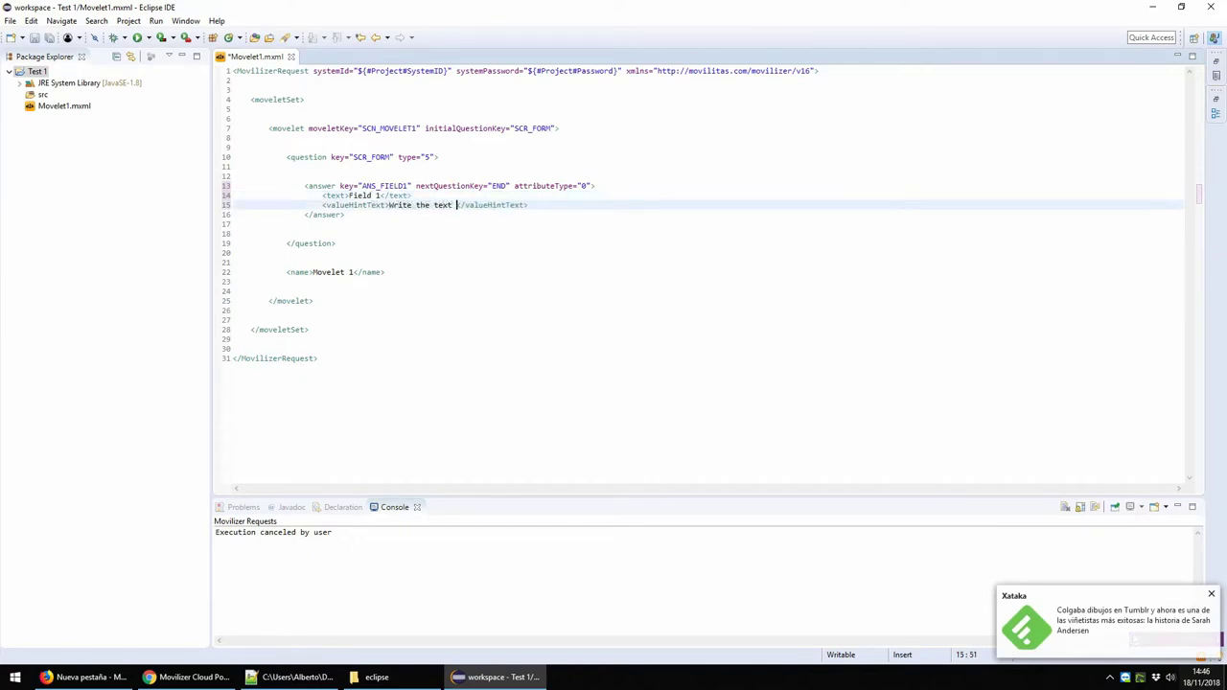
pyautogui.write('re')
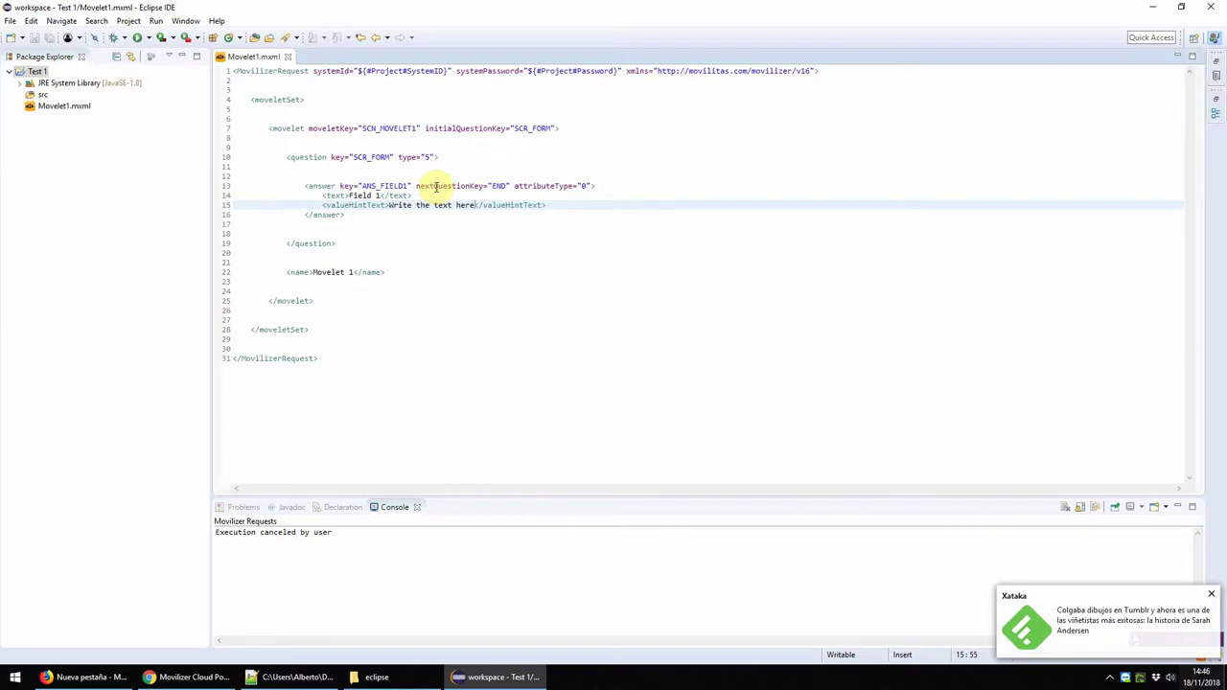
# Step: Add a moveletType attribute to the movelet tag, which first gets SINGLE
pyautogui.press('Up')
pyautogui.press('Up')
pyautogui.press('Up')
pyautogui.press('Up')
pyautogui.press('Up')
pyautogui.press('Up')
pyautogui.press('Up')
pyautogui.press('Up')
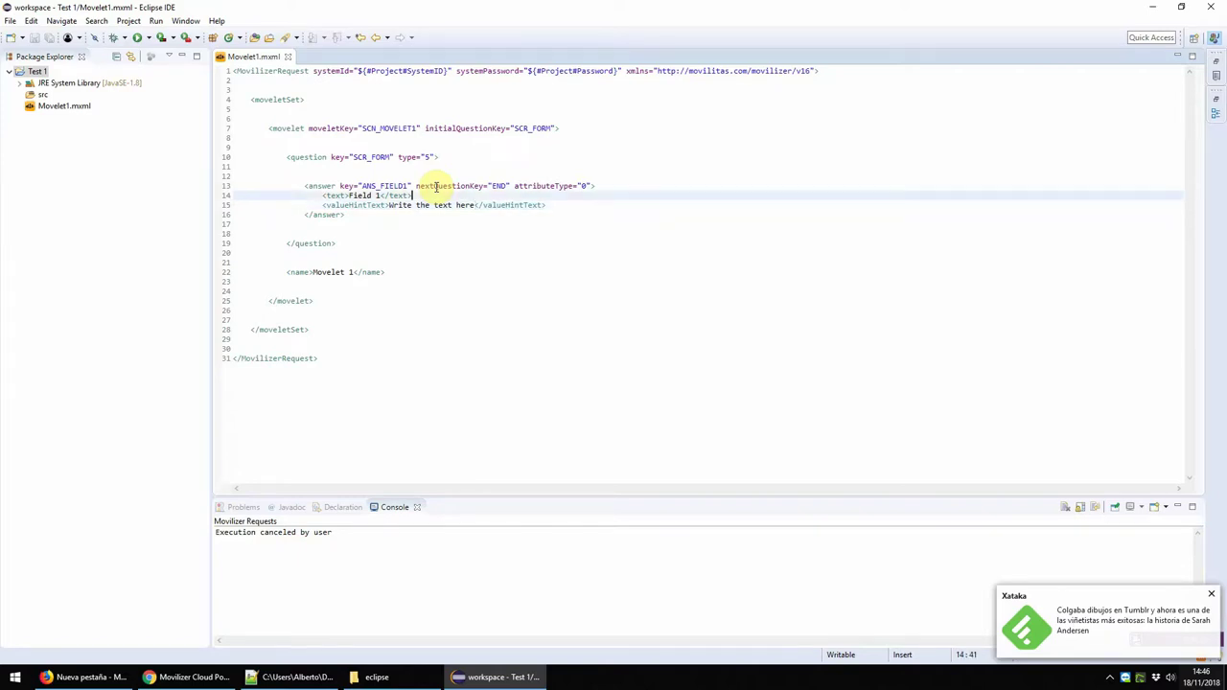
pyautogui.press('End')
pyautogui.press('Left')
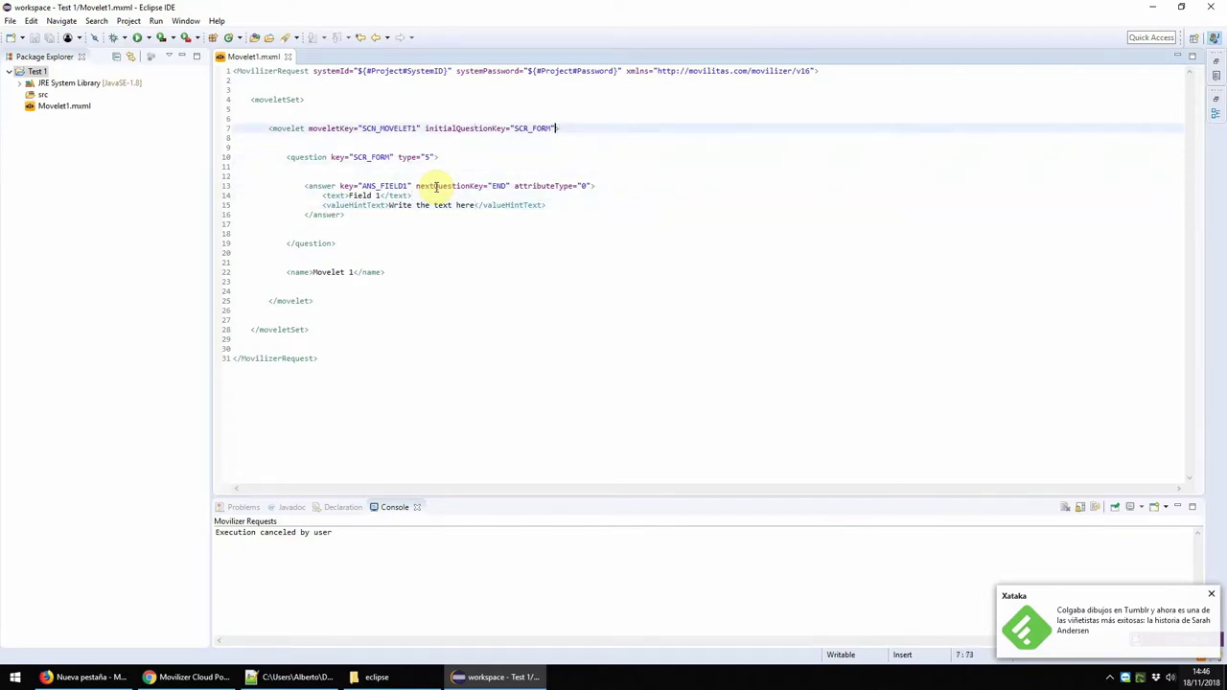
pyautogui.hotkey('ctrl', 'space')
pyautogui.write('mo')
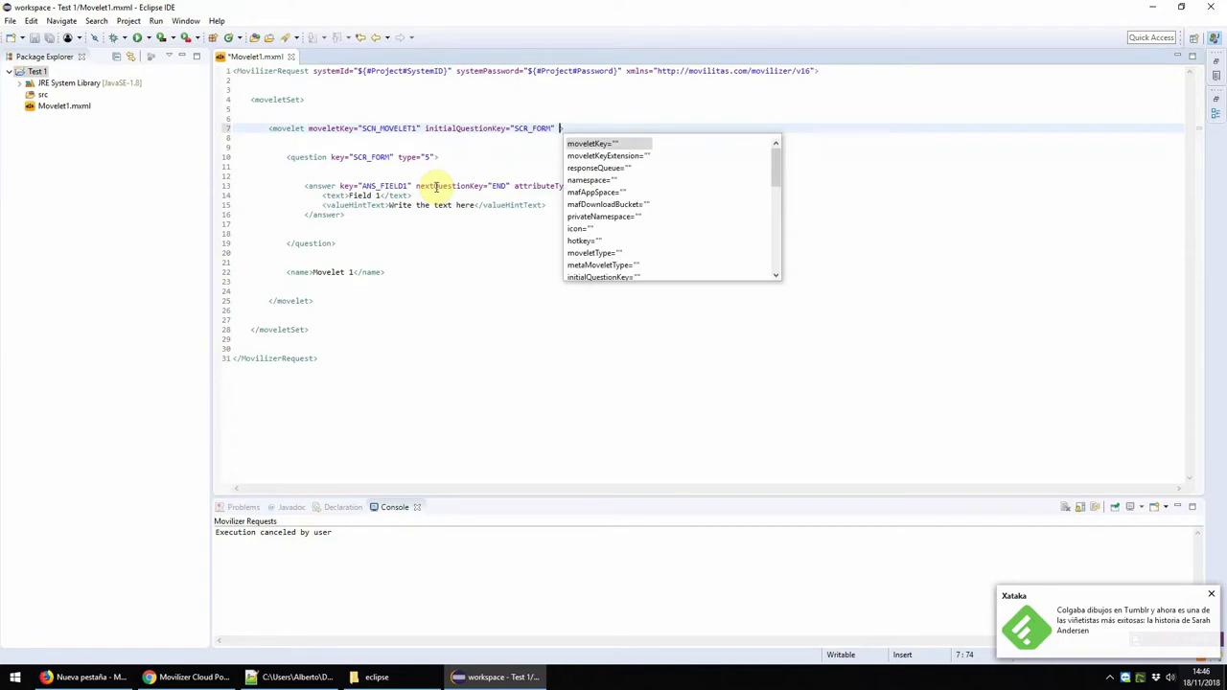
pyautogui.press('Down')
pyautogui.press('Down')
pyautogui.press('Return')
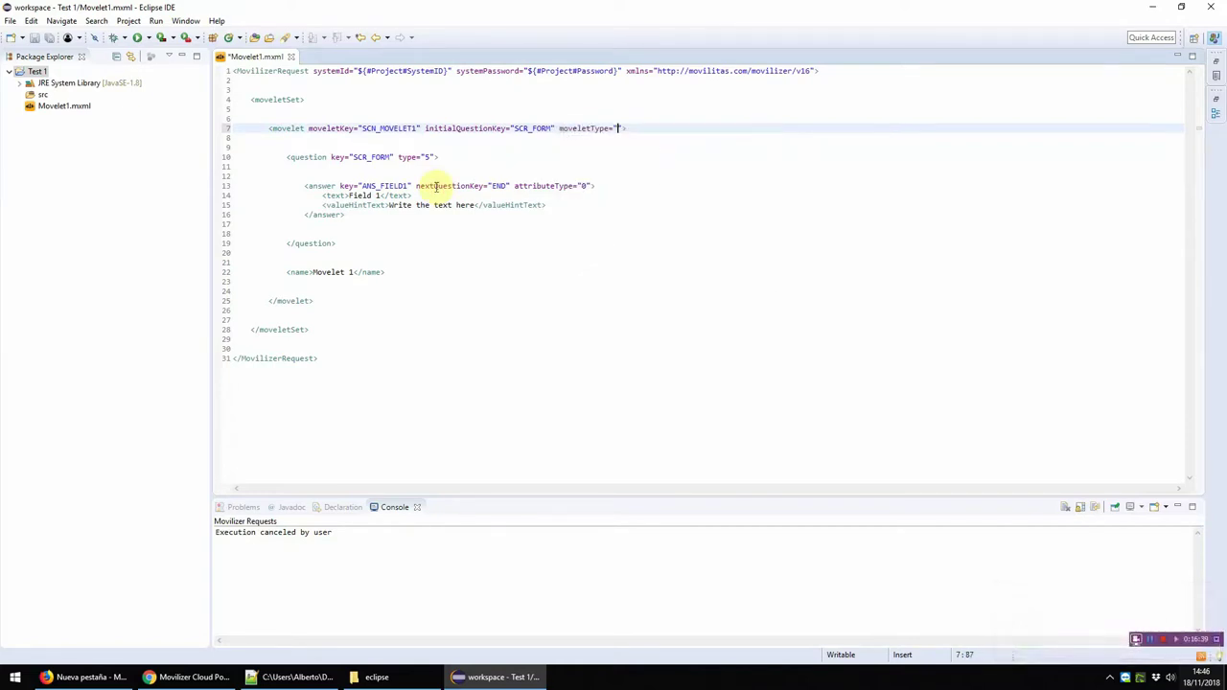
pyautogui.press('Down')
pyautogui.press('Down')
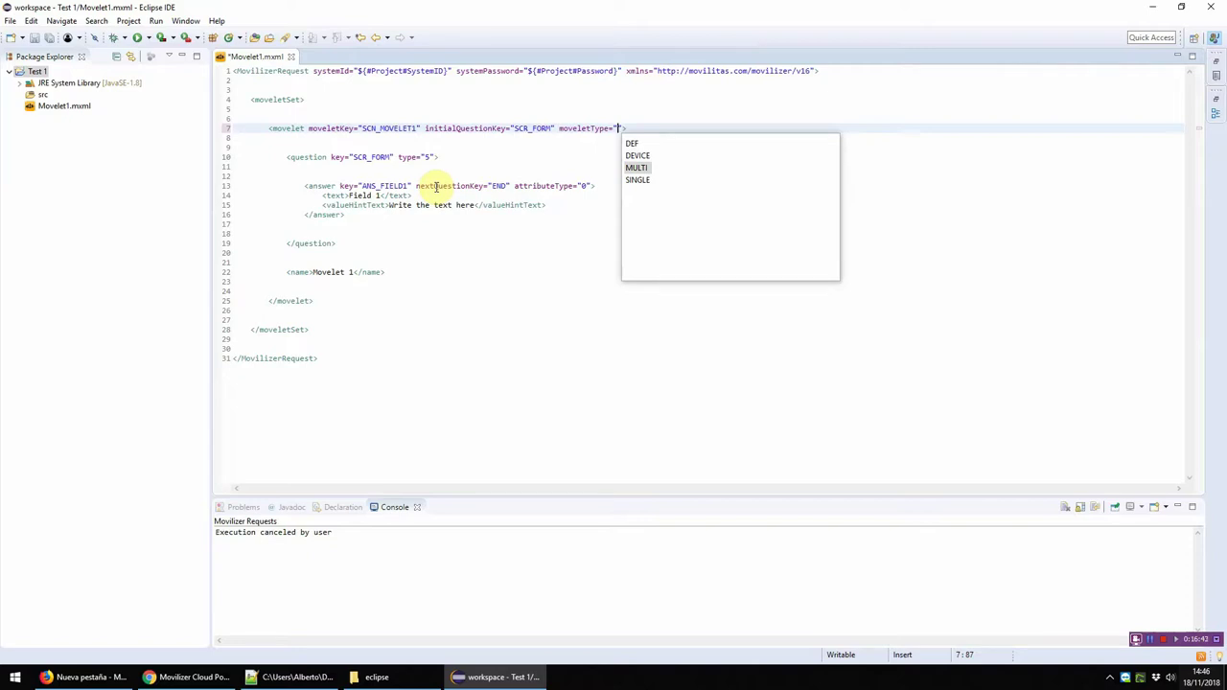
pyautogui.press('Down')
pyautogui.press('Return')
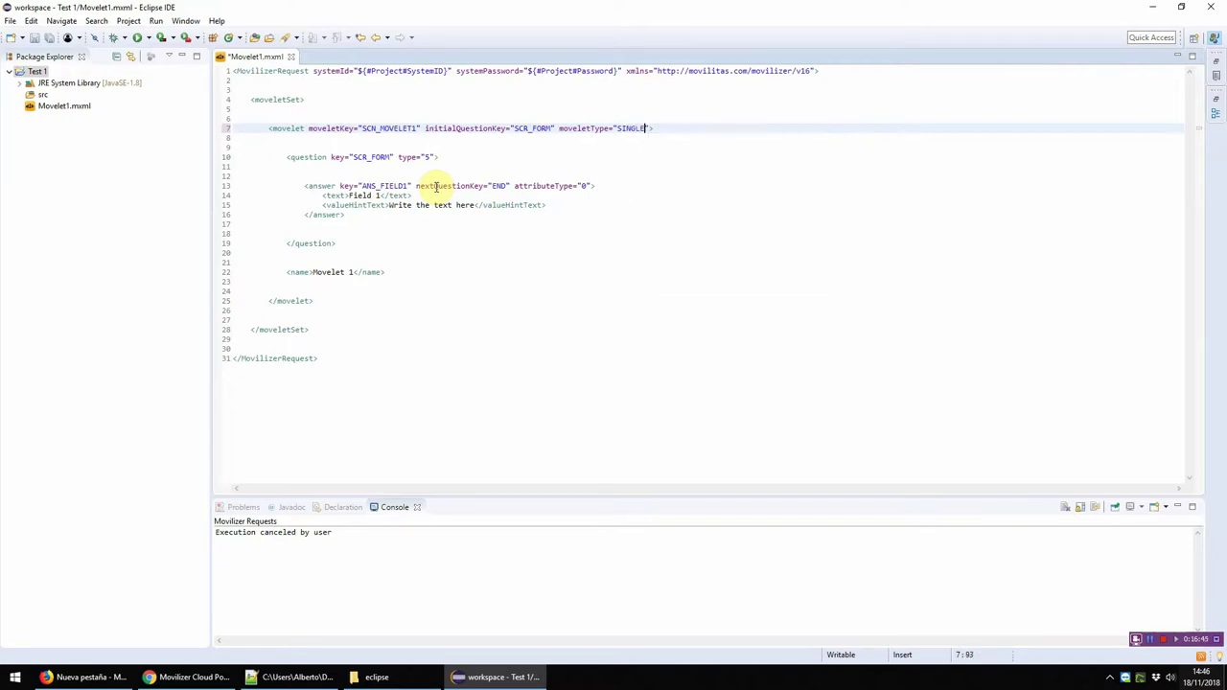
# Step: Replace SINGLE with MULTI as the movelet type and save
pyautogui.press('Left')
pyautogui.press('Left')
pyautogui.press('Left')
pyautogui.press('Left')
pyautogui.press('Left')
pyautogui.hotkey('ctrl', 'shift', 'Right')
pyautogui.press('Delete')
pyautogui.hotkey('ctrl', 'space')
pyautogui.press('Down')
pyautogui.press('Down')
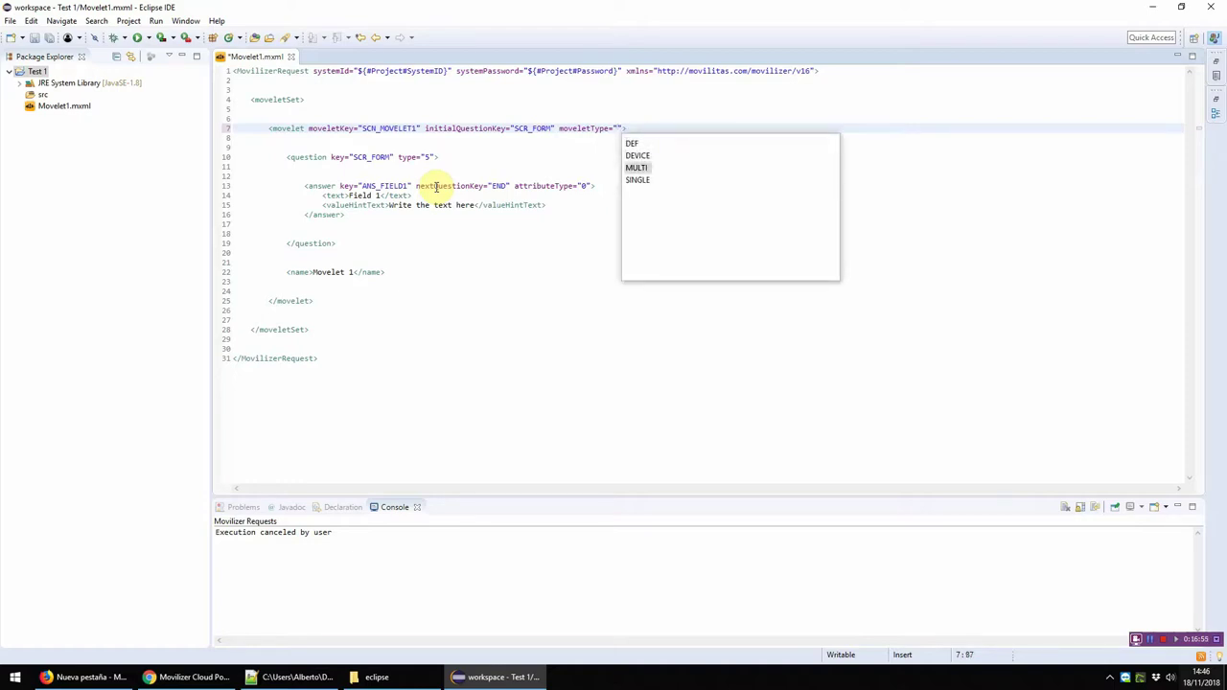
pyautogui.press('Return')
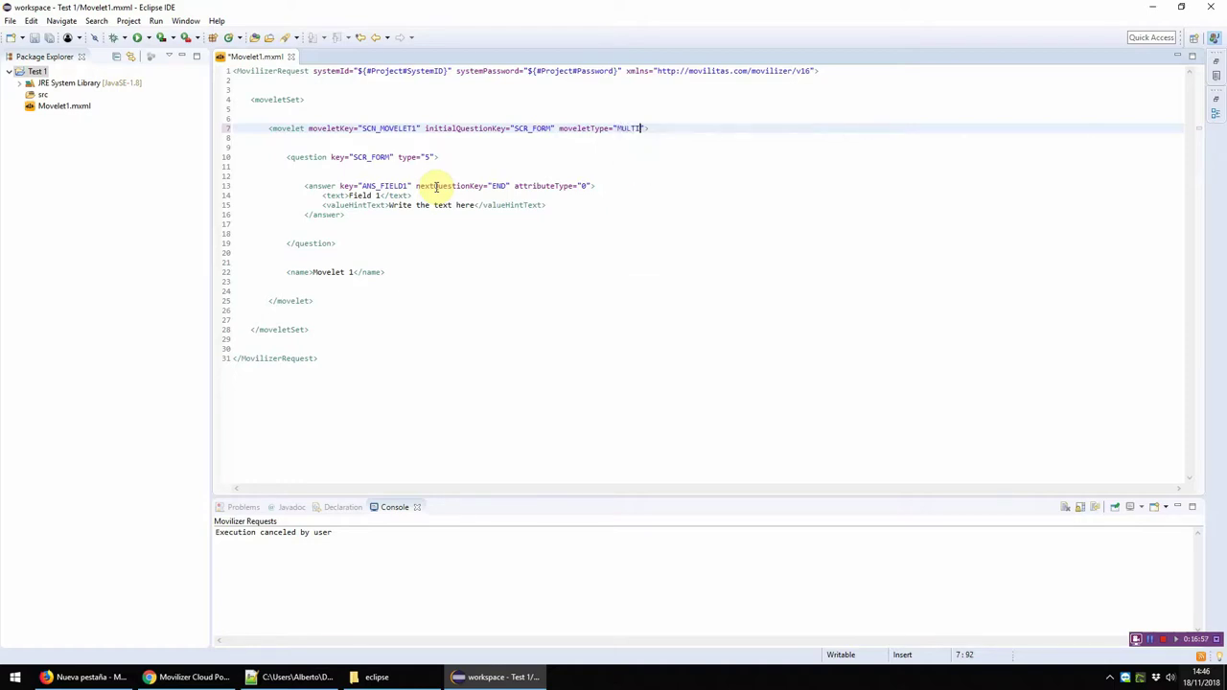
pyautogui.hotkey('ctrl', 's')
# Step: Select the whole movelet element to review it, then return to the movelet line
pyautogui.press('Up')
pyautogui.press('Up')
pyautogui.press('Up')
pyautogui.press('Up')
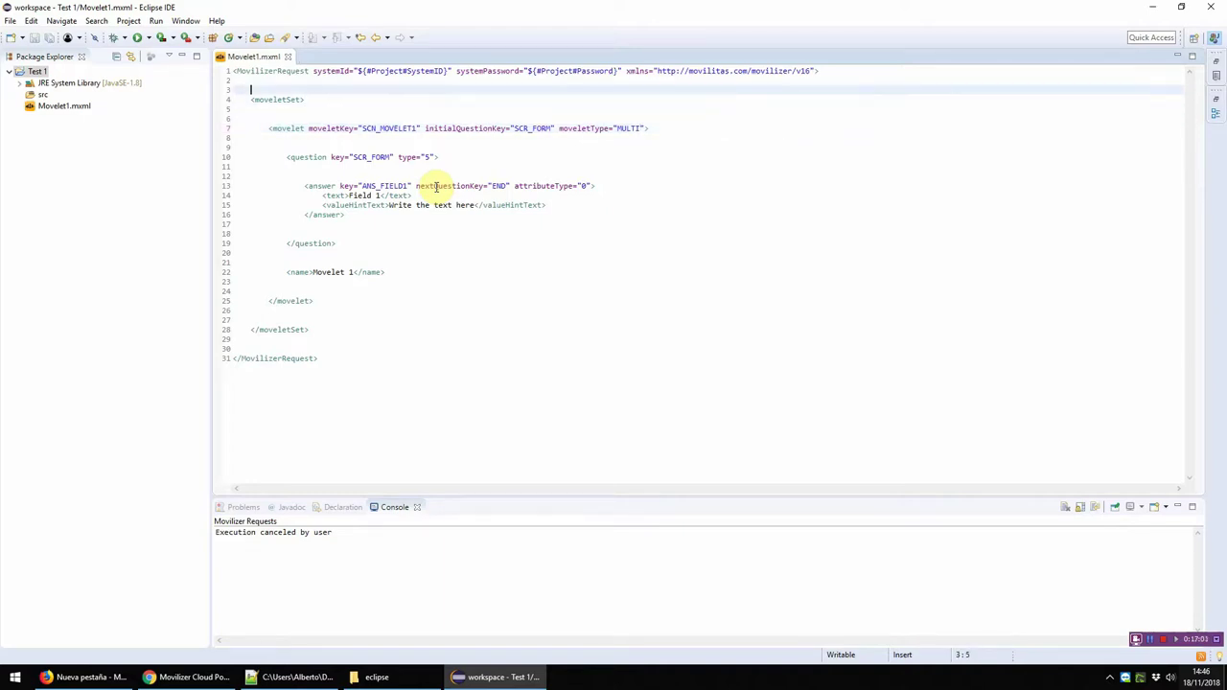
pyautogui.press('Down')
pyautogui.press('Down')
pyautogui.press('Down')
pyautogui.press('Home')
pyautogui.hotkey('shift', 'Down')
pyautogui.hotkey('shift', 'Down')
pyautogui.hotkey('shift', 'Down')
pyautogui.hotkey('shift', 'Down')
pyautogui.hotkey('shift', 'Down')
pyautogui.hotkey('shift', 'Down')
pyautogui.hotkey('shift', 'Down')
pyautogui.hotkey('shift', 'Down')
pyautogui.hotkey('shift', 'Down')
pyautogui.hotkey('shift', 'Down')
pyautogui.hotkey('shift', 'Down')
pyautogui.hotkey('shift', 'Down')
pyautogui.hotkey('shift', 'Down')
pyautogui.hotkey('shift', 'Down')
pyautogui.hotkey('shift', 'Down')
pyautogui.hotkey('shift', 'Down')
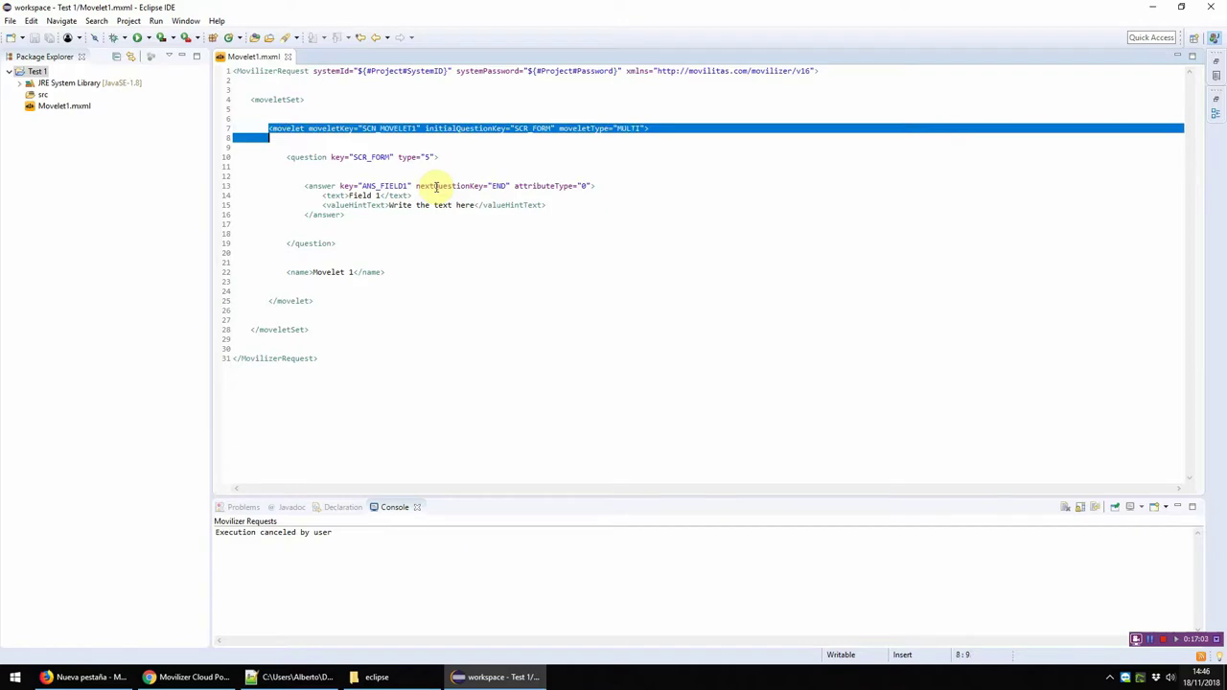
pyautogui.hotkey('shift', 'Down')
pyautogui.hotkey('shift', 'Down')
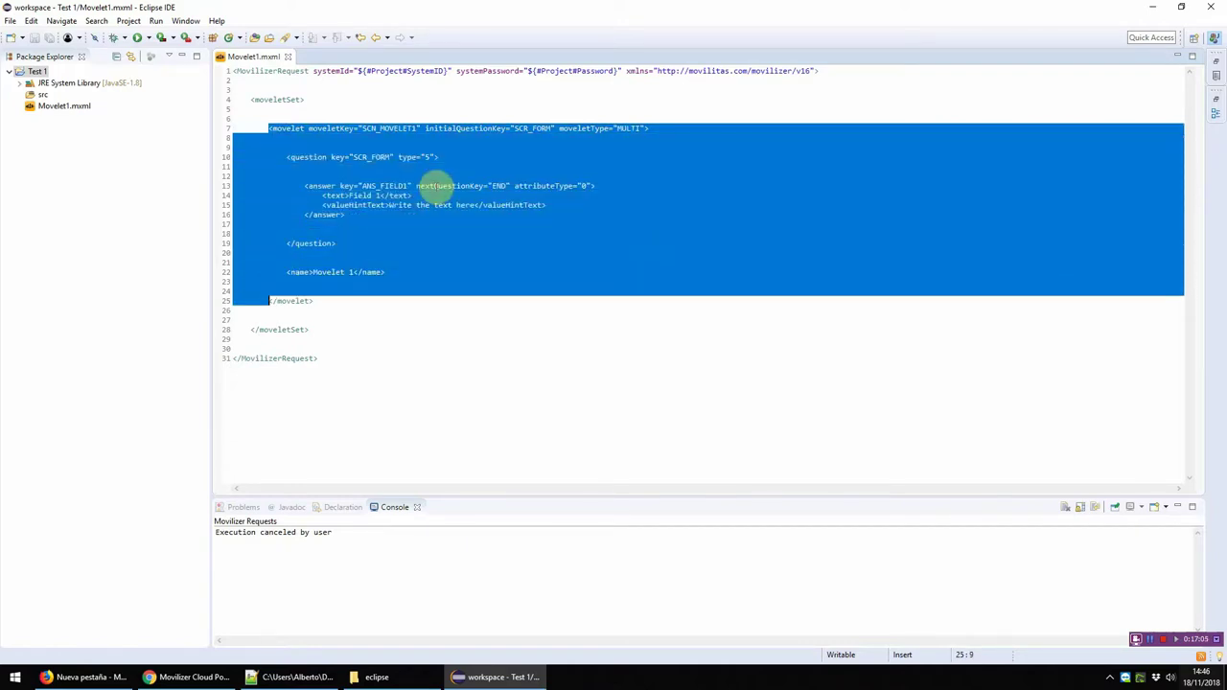
pyautogui.press('Up')
pyautogui.press('Up')
pyautogui.press('Up')
pyautogui.press('Up')
pyautogui.press('Up')
pyautogui.press('Up')
pyautogui.press('Up')
pyautogui.press('Up')
pyautogui.press('Up')
pyautogui.press('Up')
pyautogui.press('Up')
pyautogui.press('Up')
pyautogui.press('Up')
pyautogui.press('Up')
pyautogui.press('Up')
pyautogui.press('Up')
pyautogui.press('Up')
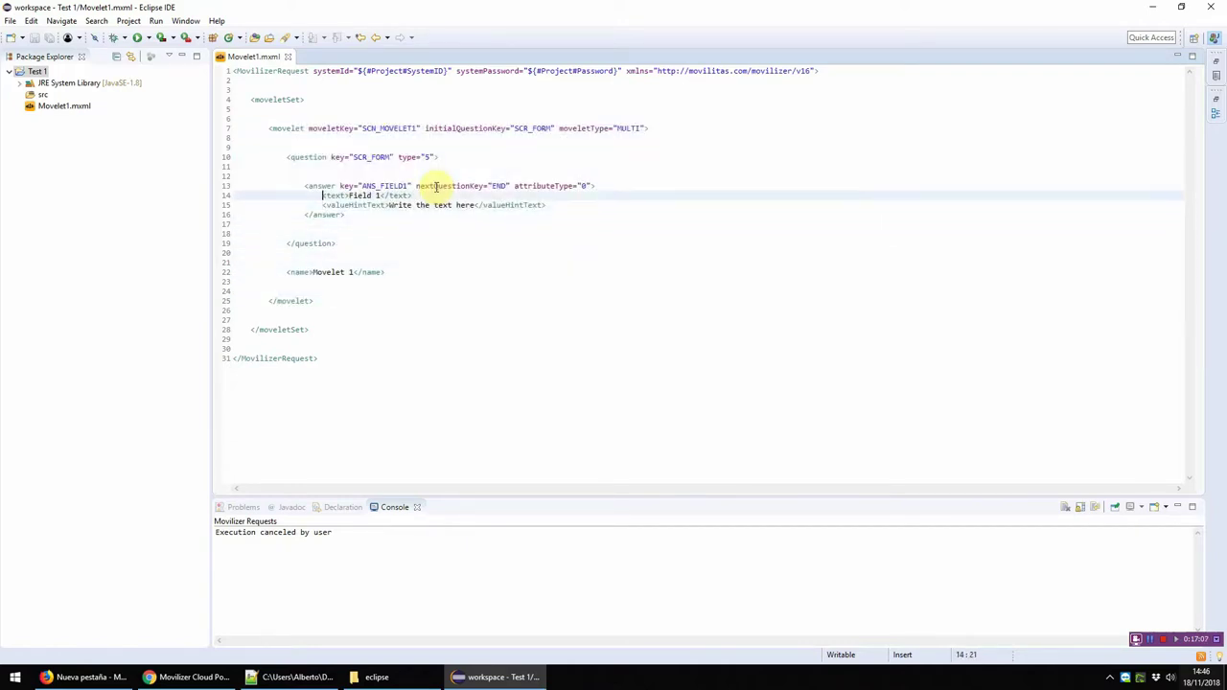
pyautogui.press('End')
pyautogui.press('Up')
# Step: Add a moveletVersion attribute to the movelet tag, then delete it again
pyautogui.press('End')
pyautogui.press('Left')
pyautogui.write('m')
pyautogui.press('Down')
pyautogui.press('Down')
pyautogui.press('Down')
pyautogui.press('Down')
pyautogui.press('Return')
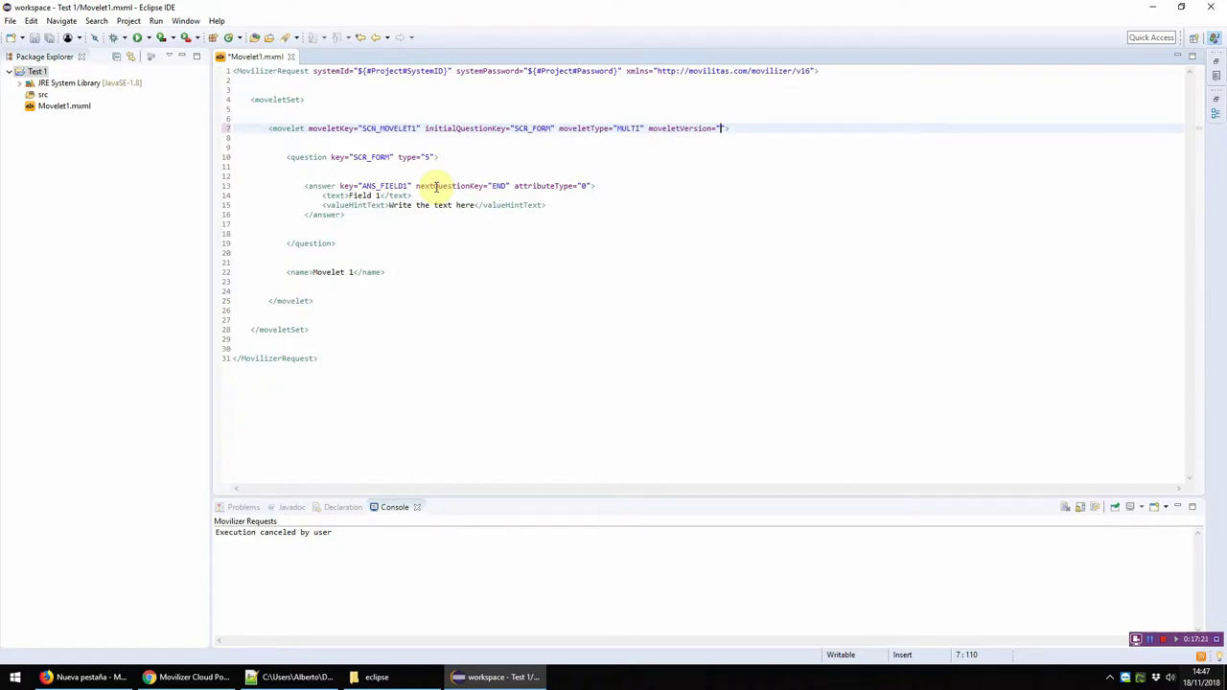
pyautogui.hotkey('shift', 'Left')
pyautogui.hotkey('shift', 'Left')
pyautogui.hotkey('shift', 'Left')
pyautogui.hotkey('shift', 'Left')
pyautogui.hotkey('shift', 'Left')
pyautogui.hotkey('shift', 'Left')
pyautogui.hotkey('shift', 'Left')
pyautogui.hotkey('shift', 'Left')
pyautogui.hotkey('shift', 'Left')
pyautogui.hotkey('shift', 'Left')
pyautogui.hotkey('shift', 'Left')
pyautogui.hotkey('shift', 'Left')
pyautogui.hotkey('shift', 'Left')
pyautogui.hotkey('shift', 'Left')
pyautogui.hotkey('shift', 'Left')
pyautogui.hotkey('shift', 'Left')
pyautogui.press('Right')
pyautogui.hotkey('shift', 'Left')
pyautogui.hotkey('shift', 'Left')
pyautogui.hotkey('shift', 'Left')
pyautogui.hotkey('shift', 'Left')
pyautogui.hotkey('shift', 'Left')
pyautogui.hotkey('shift', 'Left')
pyautogui.hotkey('shift', 'Left')
pyautogui.hotkey('shift', 'Left')
pyautogui.hotkey('shift', 'Left')
pyautogui.hotkey('shift', 'Left')
pyautogui.hotkey('shift', 'Left')
pyautogui.hotkey('shift', 'Left')
pyautogui.hotkey('shift', 'Left')
pyautogui.hotkey('shift', 'Left')
pyautogui.hotkey('shift', 'Left')
pyautogui.hotkey('shift', 'Left')
pyautogui.hotkey('shift', 'Left')
pyautogui.press('Delete')
# Step: Insert a self-closing moveletDelete element on line 3, above the moveletSet
pyautogui.press('Up')
pyautogui.press('Up')
pyautogui.press('Up')
pyautogui.press('Up')
pyautogui.press('Return')
pyautogui.press('Up')
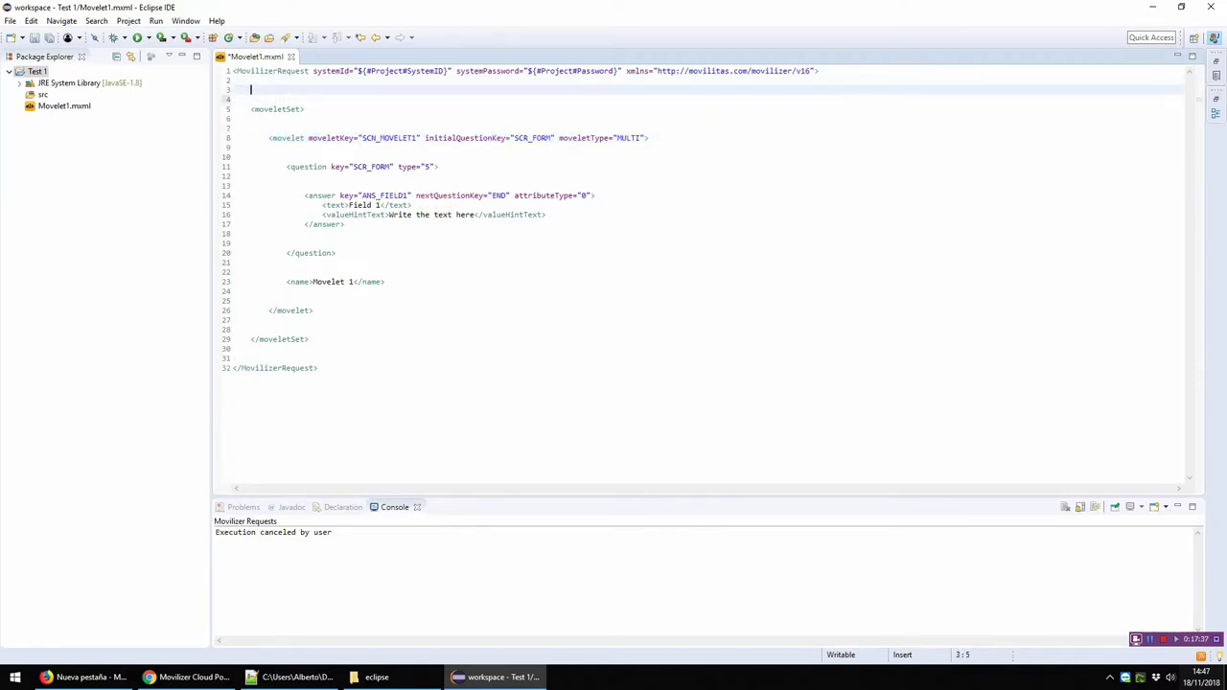
pyautogui.write('<mo')
pyautogui.press('Down')
pyautogui.press('Down')
pyautogui.press('Down')
pyautogui.press('Down')
pyautogui.press('Up')
pyautogui.press('Up')
pyautogui.press('Up')
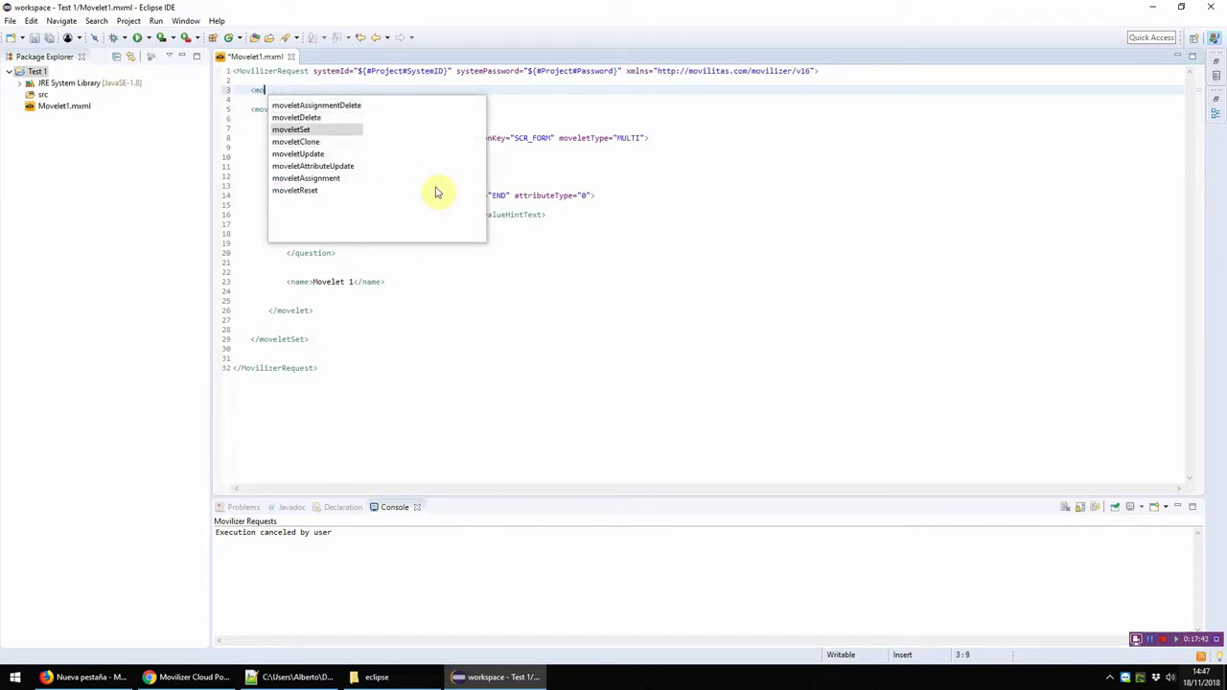
pyautogui.press('Return')
pyautogui.press('Left')
pyautogui.hotkey('shift', 'End')
pyautogui.press('Delete')
pyautogui.press('BackSpace')
pyautogui.write('/>')
pyautogui.press('Left')
pyautogui.press('Left')
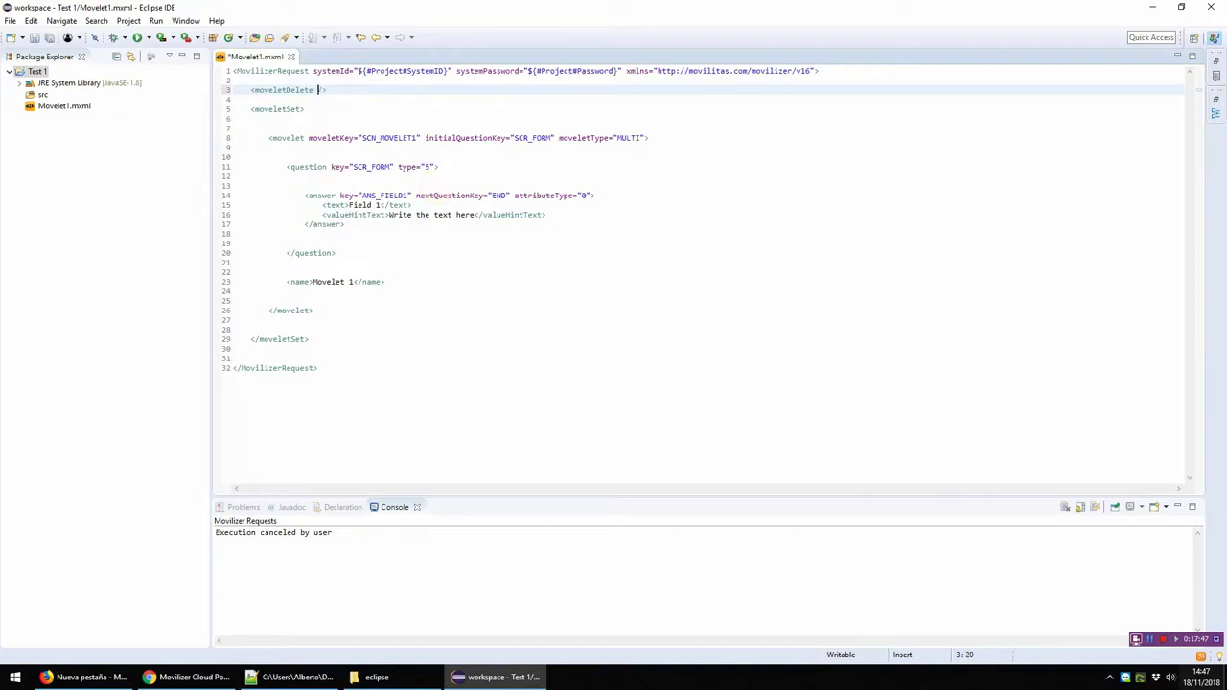
# Step: Give moveletDelete a moveletKey attribute set to SCN_MOVELET1, copied from the movelet
pyautogui.hotkey('ctrl', 'space')
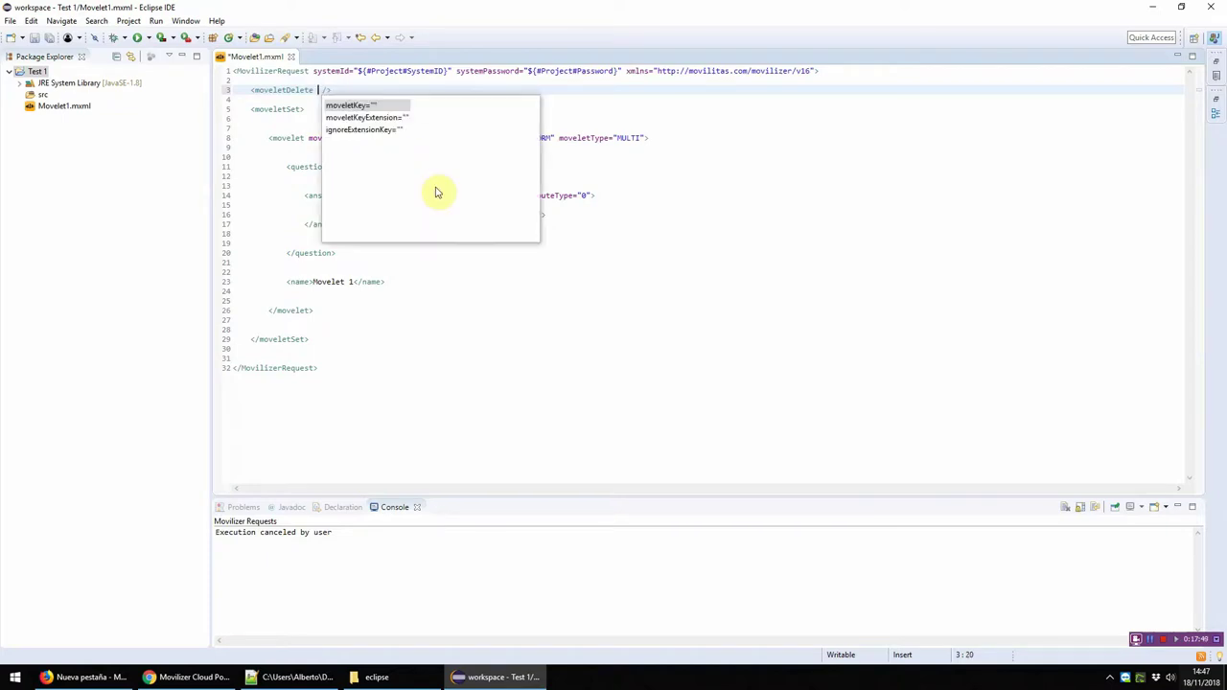
pyautogui.press('Return')
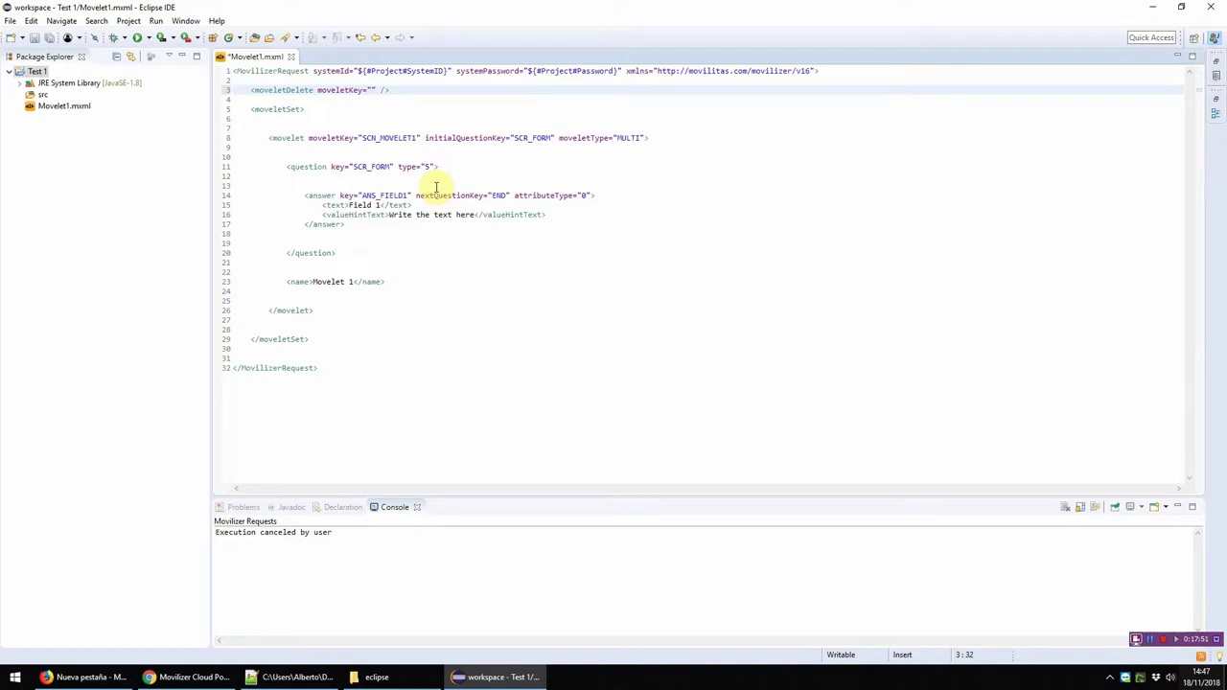
pyautogui.doubleClick(389, 137)
pyautogui.hotkey('ctrl', 'c')
pyautogui.click(370, 89)
pyautogui.hotkey('ctrl', 'v')
# Step: Add blank lines above the moveletDelete and moveletSet lines
pyautogui.doubleClick(278, 71)
pyautogui.click(234, 89)
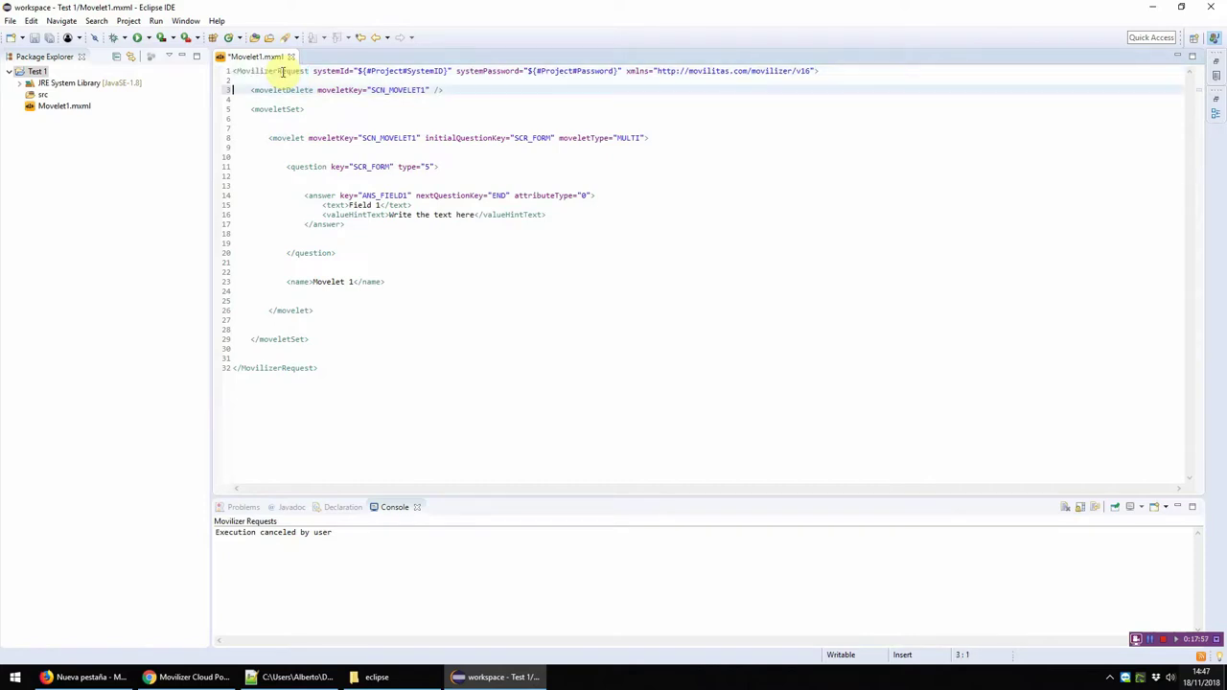
pyautogui.press('Return')
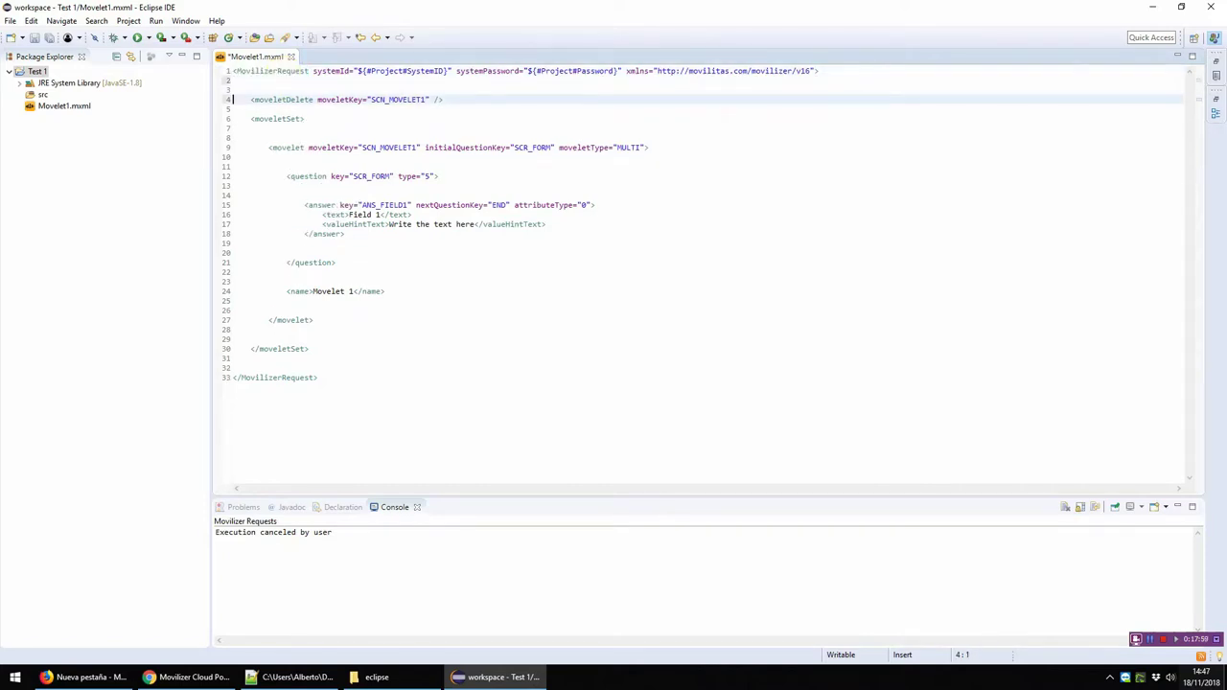
pyautogui.hotkey('shift', 'End')
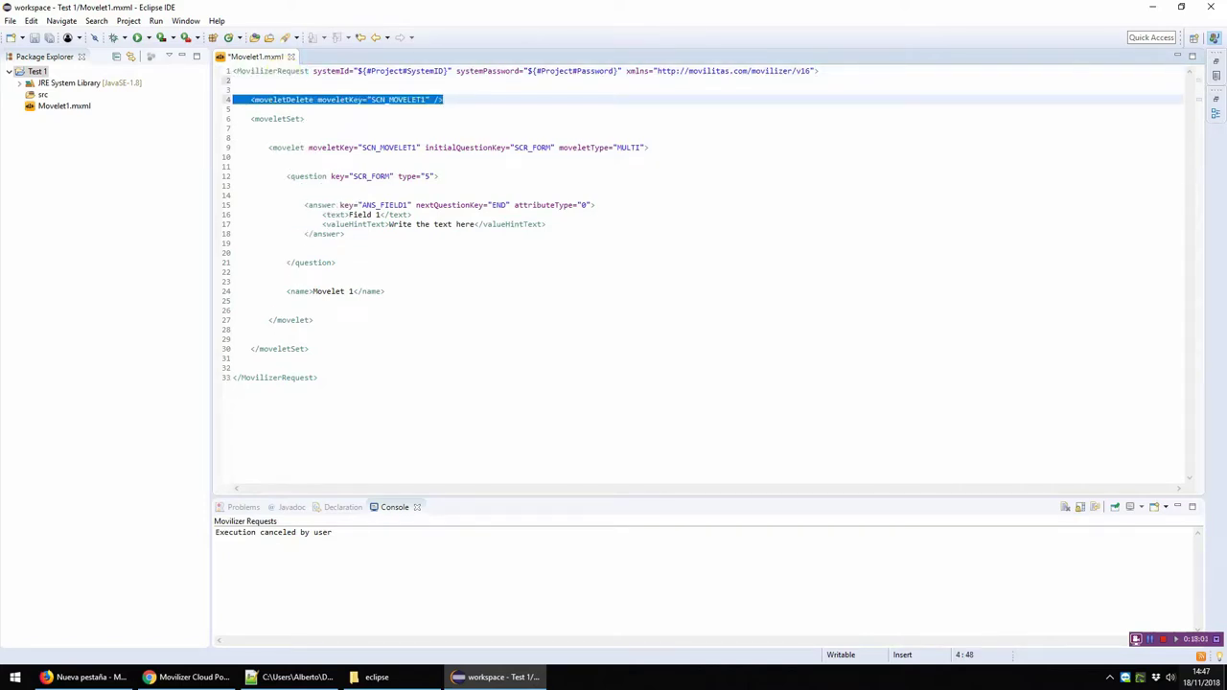
pyautogui.press('End')
pyautogui.press('Return')
# Step: Check the lines above the movelet and save Movelet1.mxml
pyautogui.click(233, 137)
pyautogui.click(650, 157)
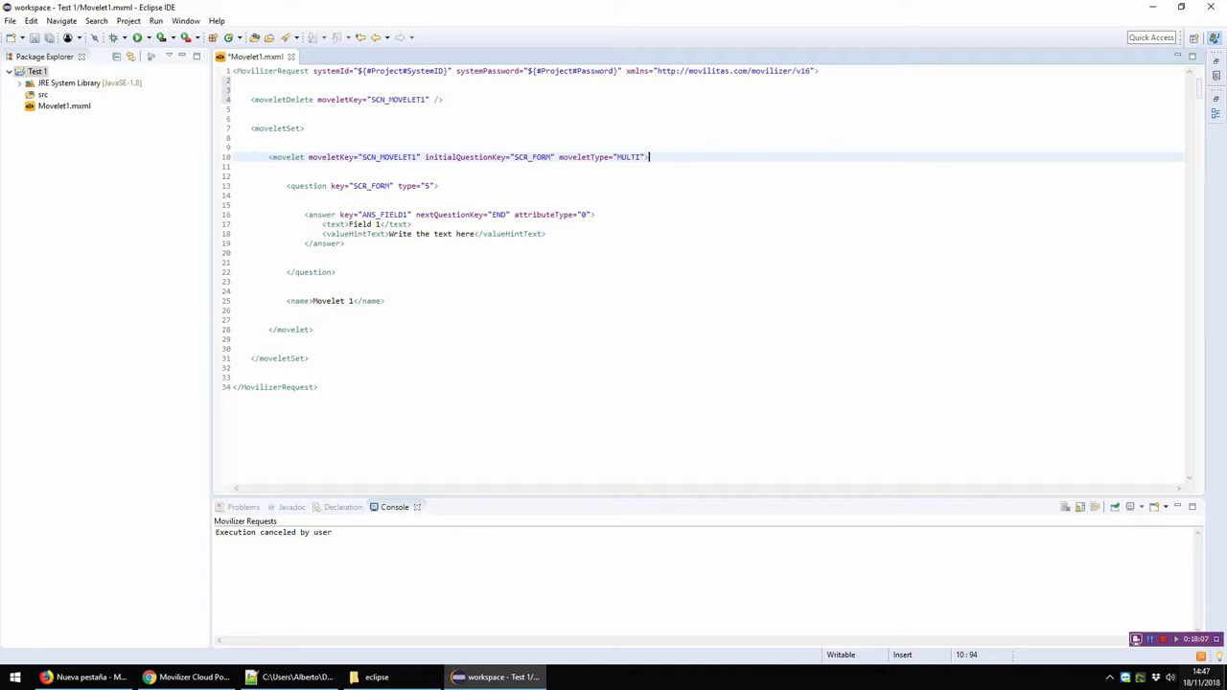
pyautogui.press('Up')
pyautogui.press('Up')
pyautogui.press('Up')
pyautogui.press('Up')
pyautogui.press('Up')
pyautogui.press('Down')
pyautogui.press('Down')
pyautogui.press('Down')
pyautogui.press('Down')
pyautogui.press('Down')
pyautogui.press('End')
pyautogui.hotkey('shift', 'Home')
pyautogui.press('End')
pyautogui.press('Down')
pyautogui.hotkey('ctrl', 's')
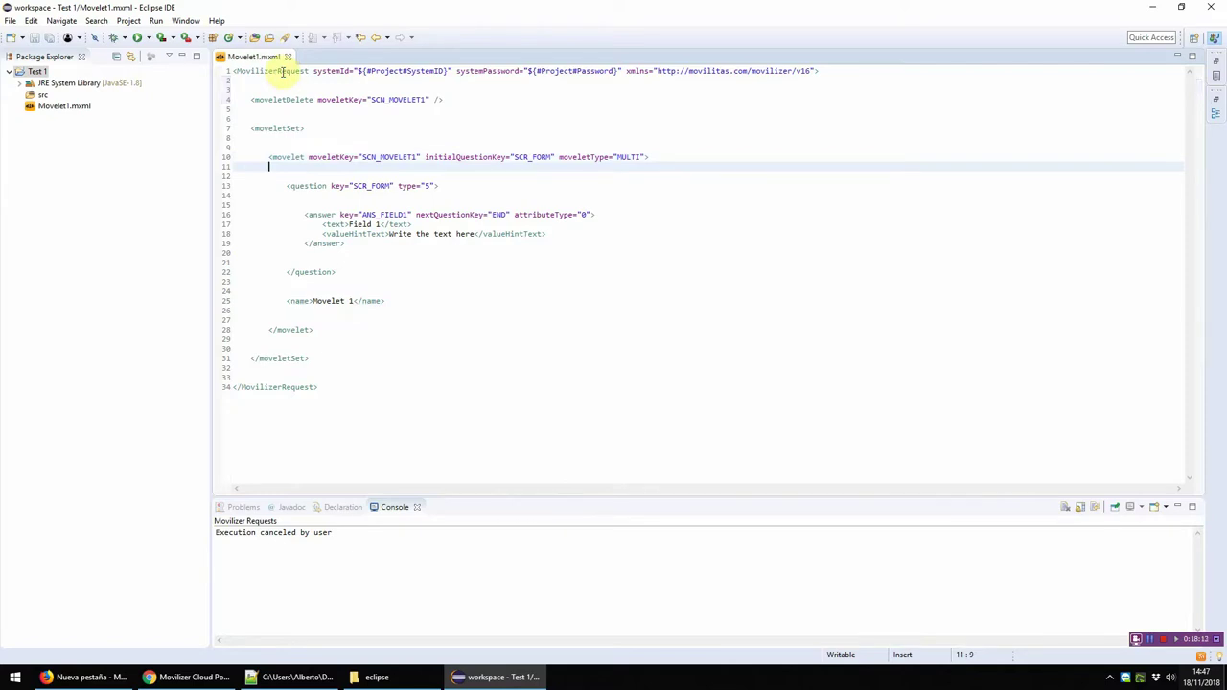
# Step: Start a participant tag after the moveletSet closing tag, then remove the misplaced text
pyautogui.press('Down')
pyautogui.press('Down')
pyautogui.press('Down')
pyautogui.press('Down')
pyautogui.press('Down')
pyautogui.press('Down')
pyautogui.press('Down')
pyautogui.press('Down')
pyautogui.press('Down')
pyautogui.press('Down')
pyautogui.press('Down')
pyautogui.press('Down')
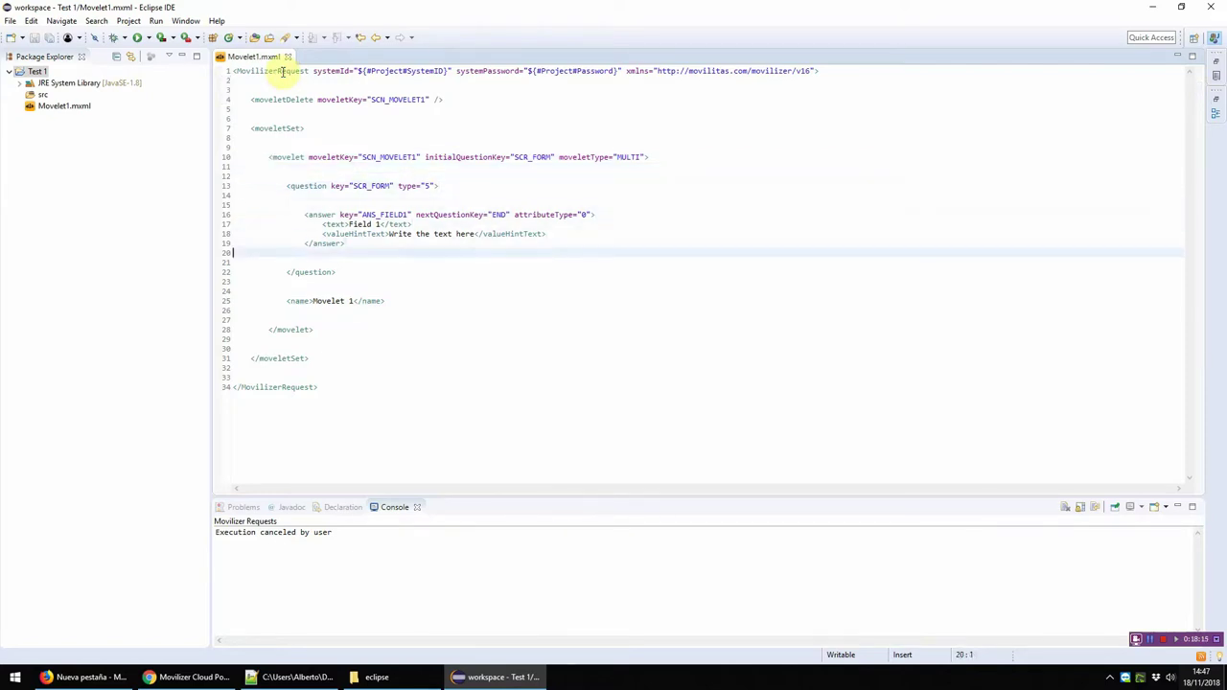
pyautogui.hotkey('ctrl', 'End')
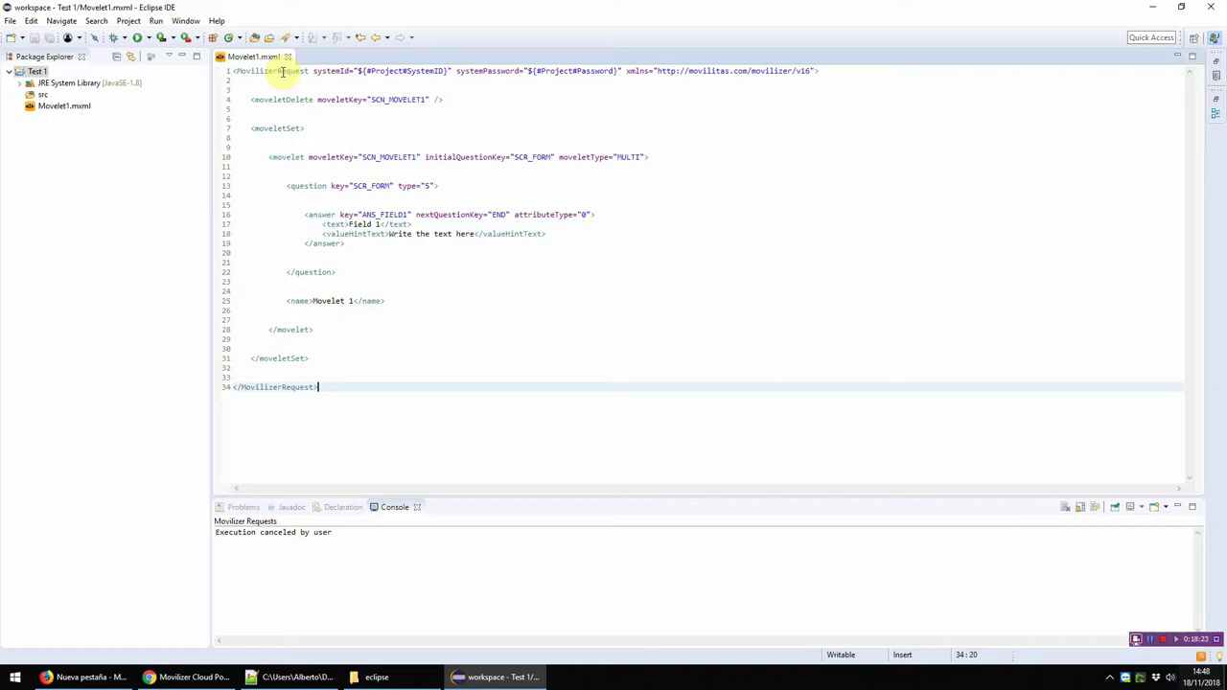
pyautogui.press('Up')
pyautogui.press('Up')
pyautogui.press('Up')
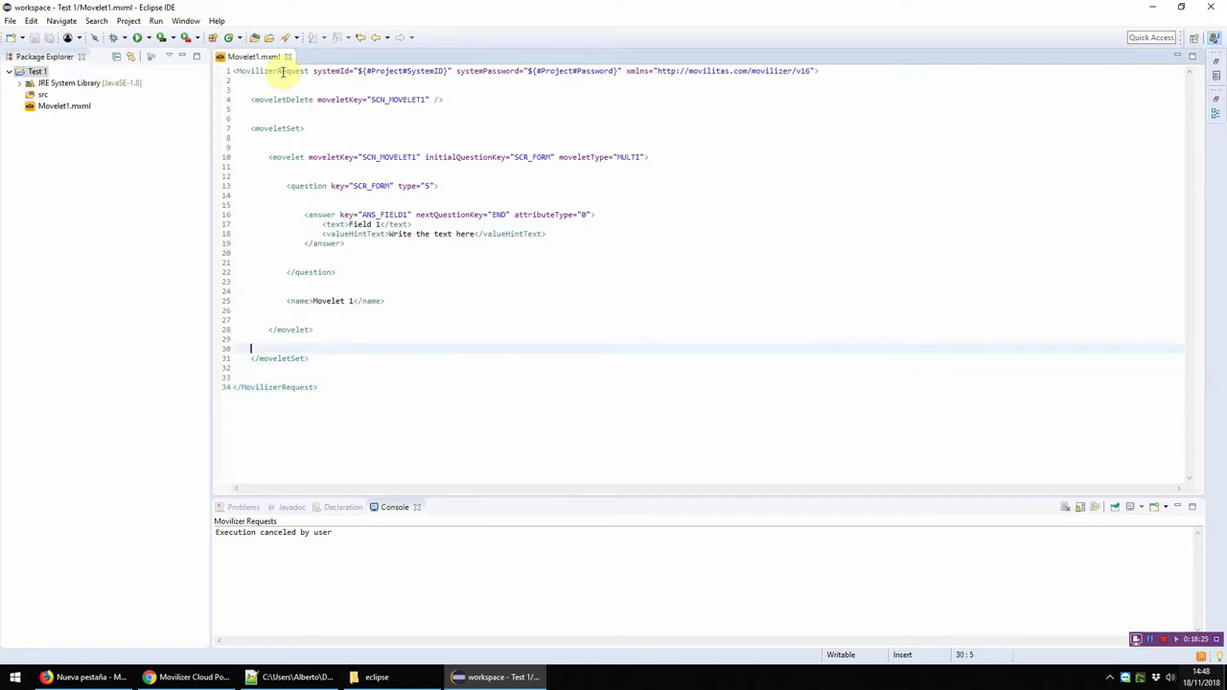
pyautogui.press('Return')
pyautogui.press('Return')
pyautogui.press('Return')
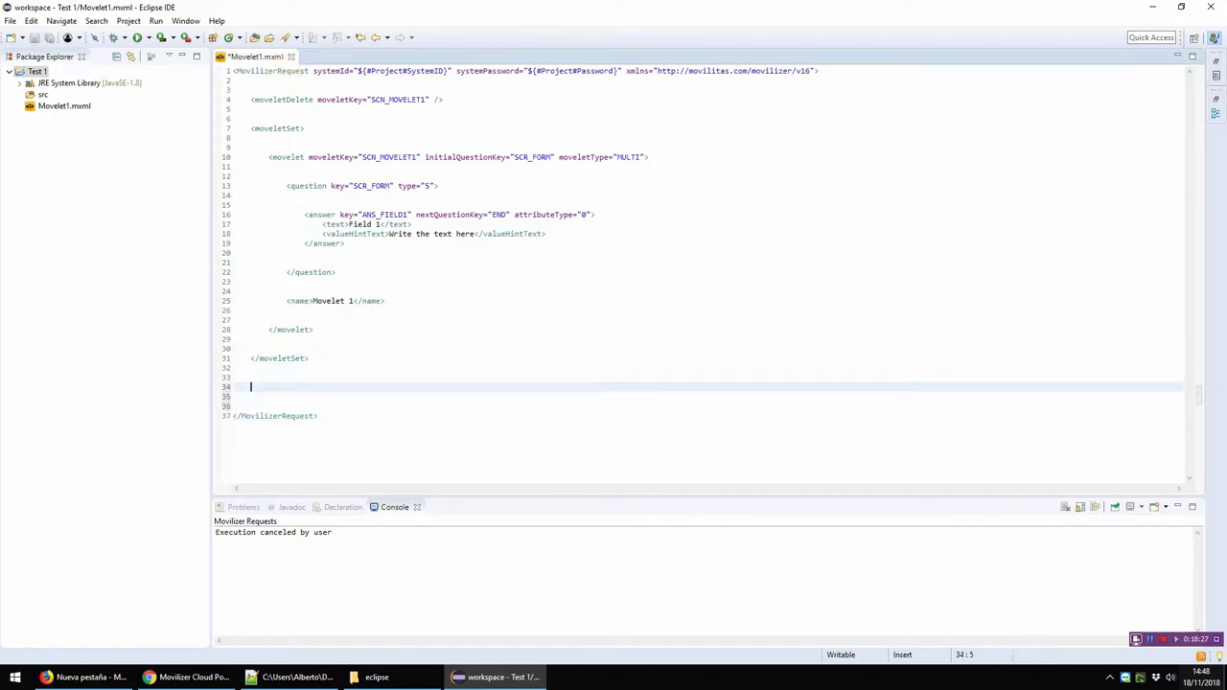
pyautogui.write('<par')
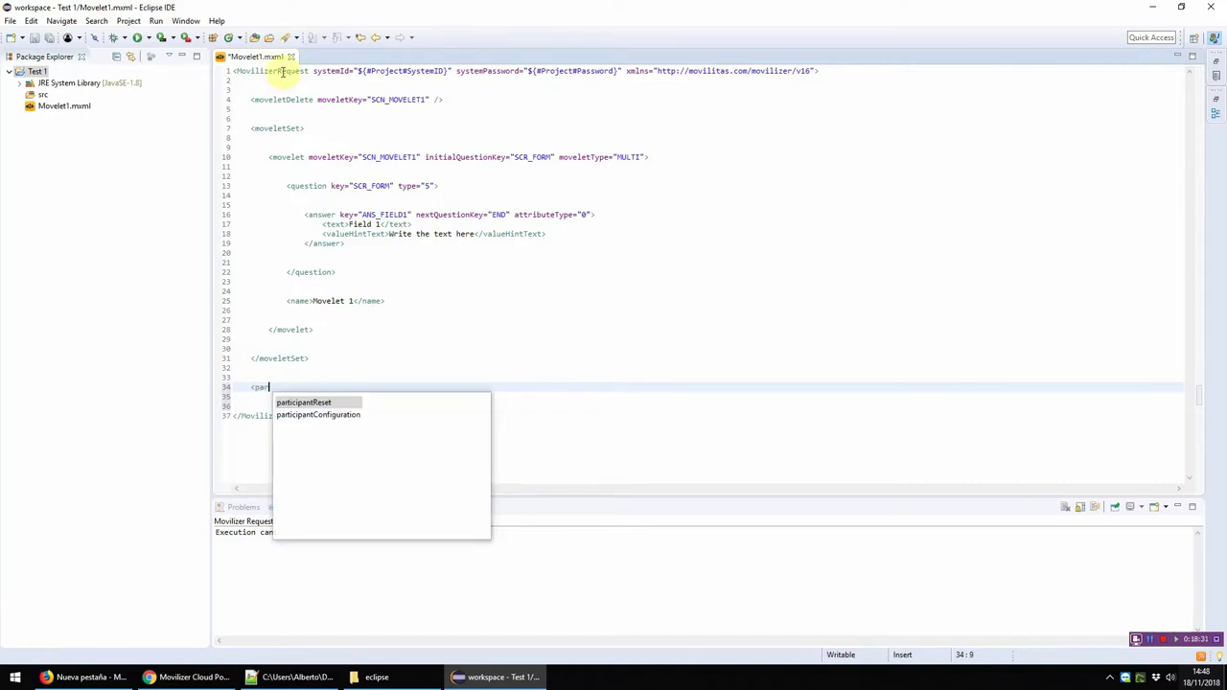
pyautogui.press('BackSpace')
pyautogui.press('BackSpace')
pyautogui.press('BackSpace')
pyautogui.press('BackSpace')
pyautogui.press('BackSpace')
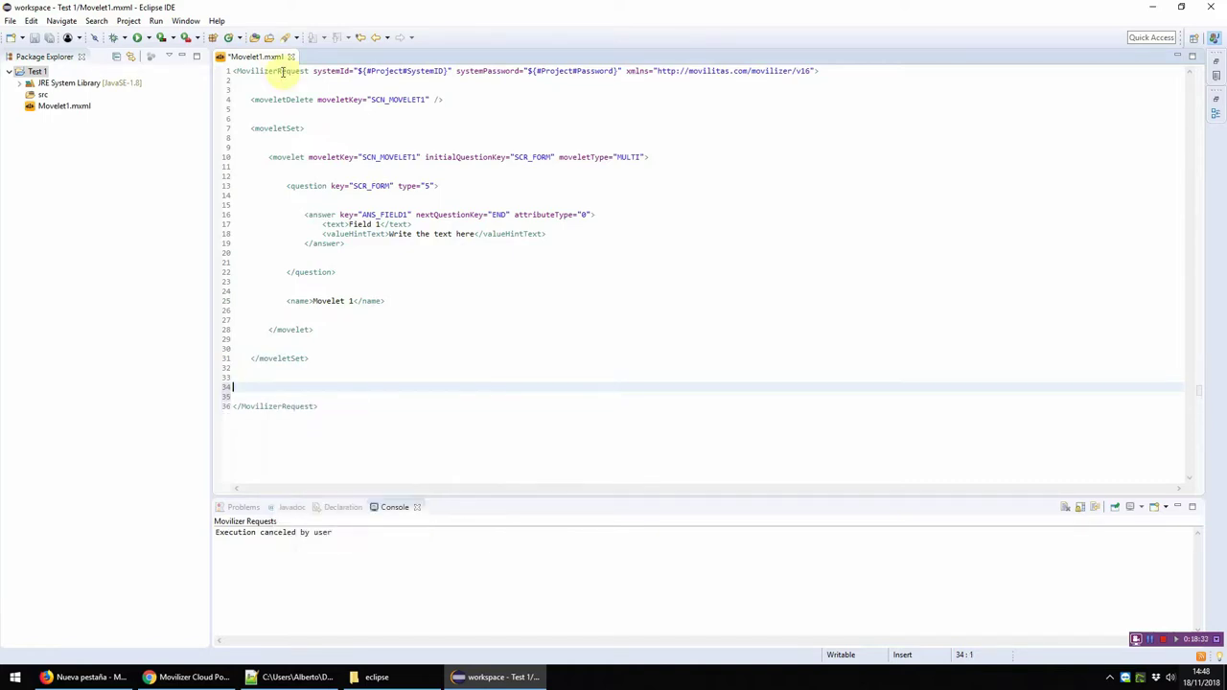
pyautogui.press('BackSpace')
pyautogui.press('BackSpace')
# Step: Insert a participant element via content assist on an indented line after the movelet
pyautogui.press('Up')
pyautogui.press('Up')
pyautogui.press('Up')
pyautogui.press('Return')
pyautogui.press('Tab')
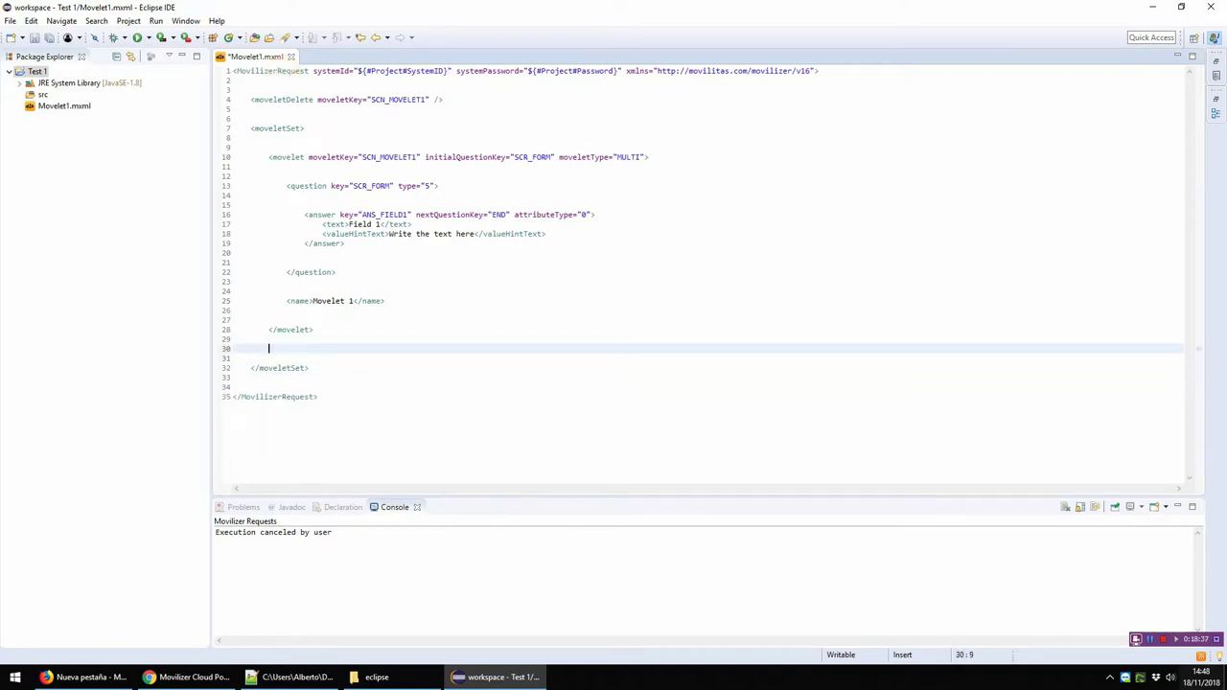
pyautogui.write('<par')
pyautogui.hotkey('ctrl', 'space')
pyautogui.press('Return')
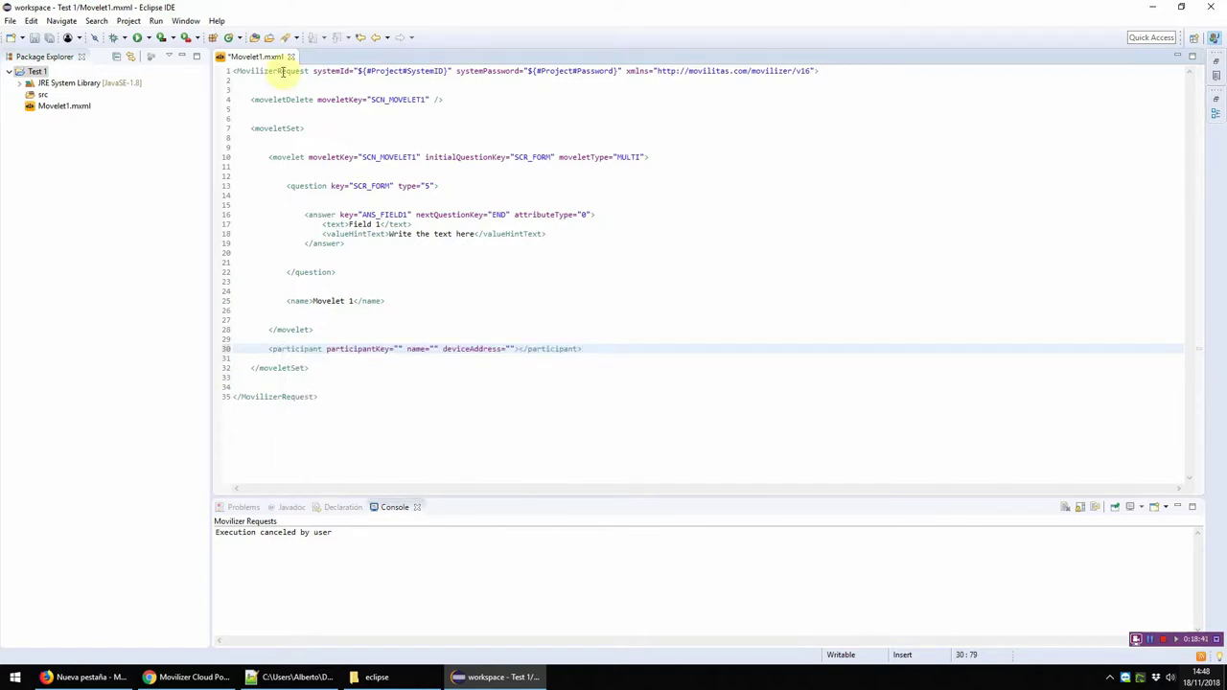
# Step: Make participant self-closing, with empty participantKey, name and deviceAddress attributes
pyautogui.press('Left')
pyautogui.press('Left')
pyautogui.press('BackSpace')
pyautogui.hotkey('shift', 'Home')
pyautogui.press('End')
pyautogui.press('Left')
pyautogui.press('Left')
pyautogui.press('Left')
pyautogui.press('Left')
pyautogui.press('Left')
pyautogui.press('Left')
pyautogui.press('Left')
pyautogui.press('Left')
pyautogui.press('Left')
pyautogui.press('Left')
pyautogui.press('Left')
pyautogui.hotkey('shift', 'End')
pyautogui.press('Delete')
pyautogui.press('BackSpace')
pyautogui.write('/')
pyautogui.click(233, 348)
pyautogui.click(358, 349)
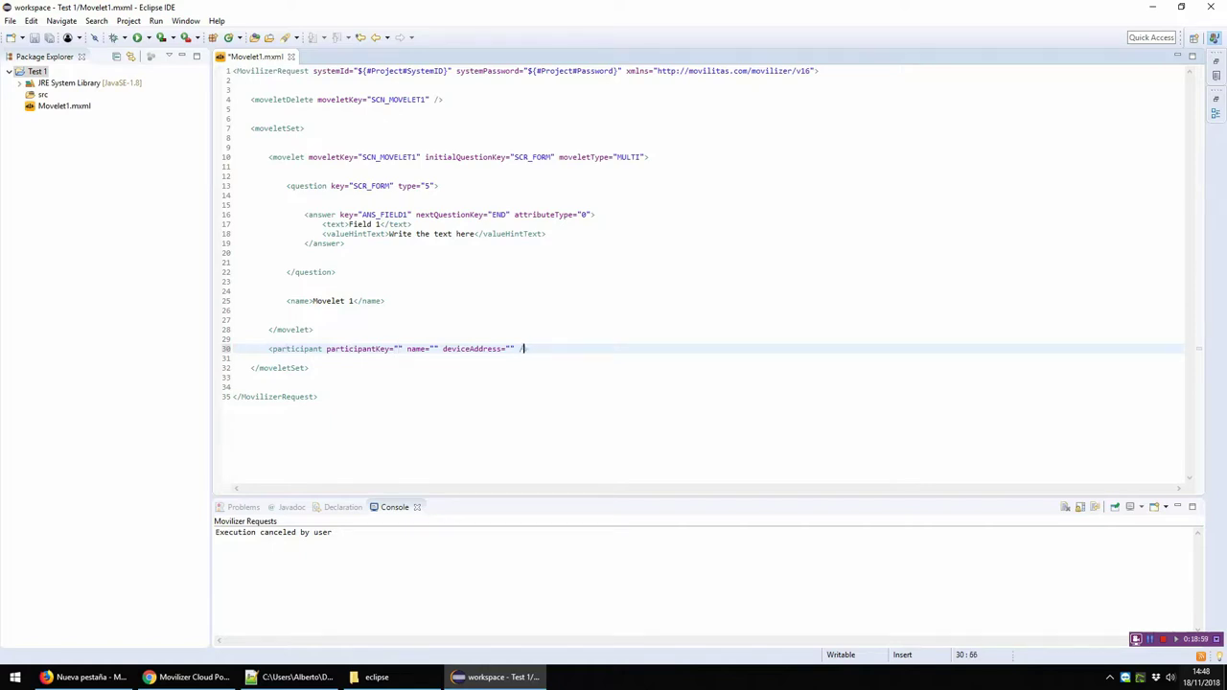
# Step: Set deviceAddress to ${#Project#Participant} using the copied placeholder prefix and content assist
pyautogui.click(509, 349)
pyautogui.press('Up')
pyautogui.press('Up')
pyautogui.press('Up')
pyautogui.press('Up')
pyautogui.press('Up')
pyautogui.press('Up')
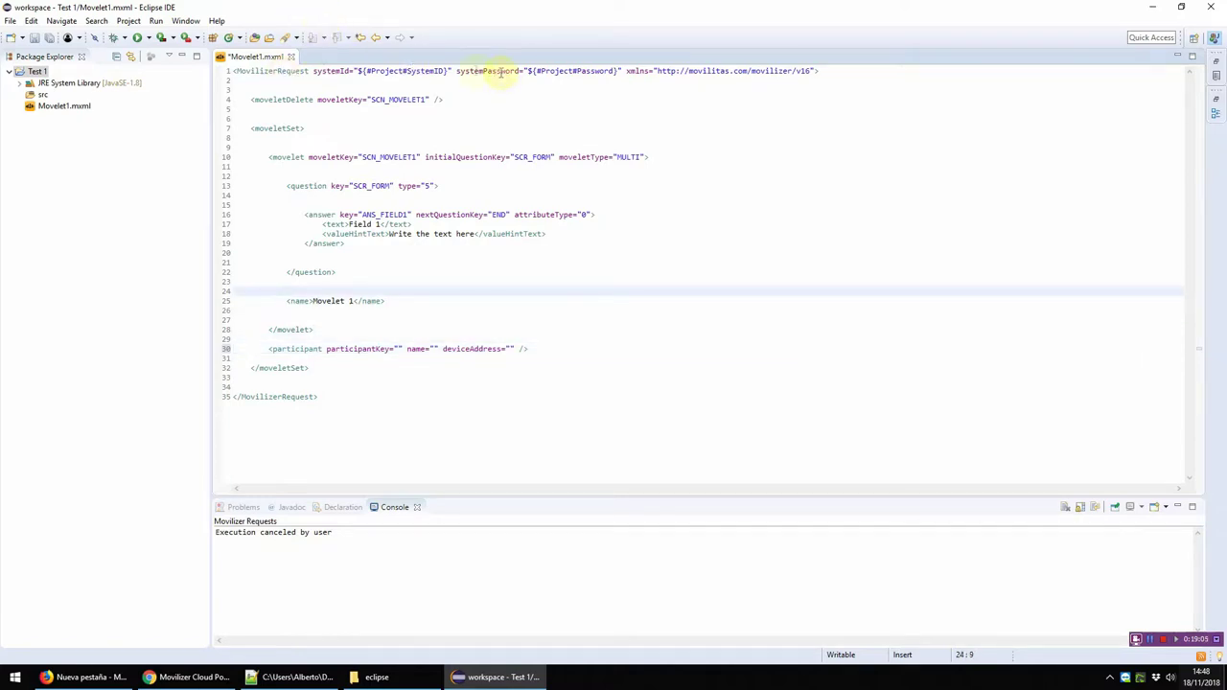
pyautogui.moveTo(447, 70); pyautogui.dragTo(357, 70)
pyautogui.hotkey('ctrl', 'c')
pyautogui.click(508, 348)
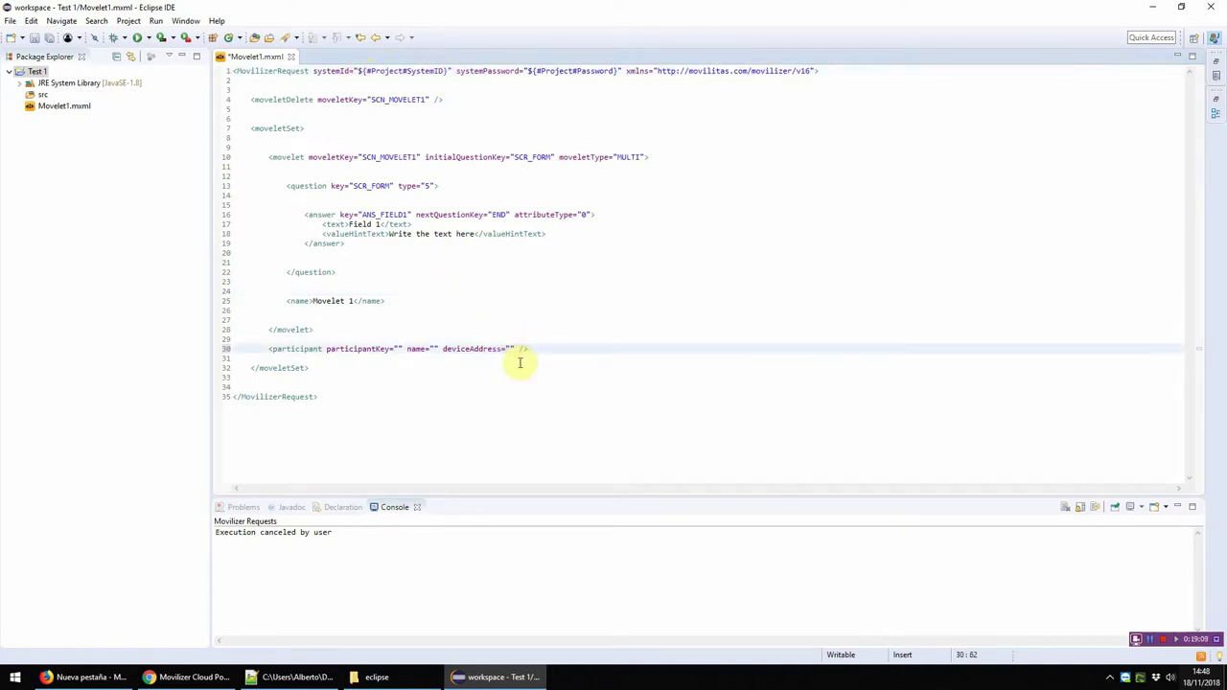
pyautogui.hotkey('ctrl', 'v')
pyautogui.press('BackSpace')
pyautogui.press('BackSpace')
pyautogui.press('BackSpace')
pyautogui.press('BackSpace')
pyautogui.press('BackSpace')
pyautogui.press('BackSpace')
pyautogui.press('BackSpace')
pyautogui.press('BackSpace')
pyautogui.press('BackSpace')
pyautogui.hotkey('ctrl', 'space')
pyautogui.press('Down')
pyautogui.press('Down')
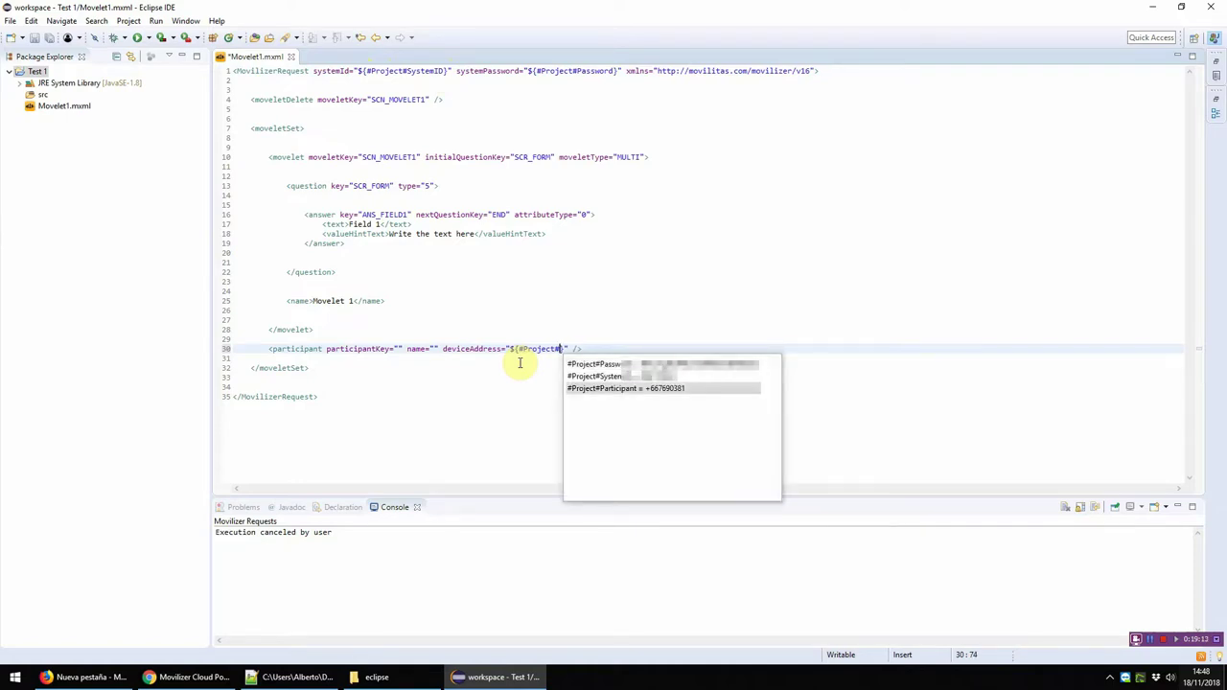
pyautogui.press('Return')
pyautogui.write('}')
# Step: Enter Test1 as both the participantKey and the name
pyautogui.click(664, 349)
pyautogui.press('Left')
pyautogui.press('Left')
pyautogui.press('Left')
pyautogui.press('Left')
pyautogui.press('Left')
pyautogui.press('Left')
pyautogui.press('Left')
pyautogui.press('Left')
pyautogui.press('Left')
pyautogui.press('Left')
pyautogui.press('Left')
pyautogui.press('Left')
pyautogui.press('Left')
pyautogui.press('Left')
pyautogui.press('Left')
pyautogui.press('Left')
pyautogui.press('Left')
pyautogui.press('Left')
pyautogui.press('Left')
pyautogui.press('Left')
pyautogui.press('Left')
pyautogui.press('Left')
pyautogui.press('Left')
pyautogui.press('Left')
pyautogui.press('Left')
pyautogui.press('Left')
pyautogui.press('Left')
pyautogui.press('Left')
pyautogui.press('Left')
pyautogui.press('Left')
pyautogui.write('Test1')
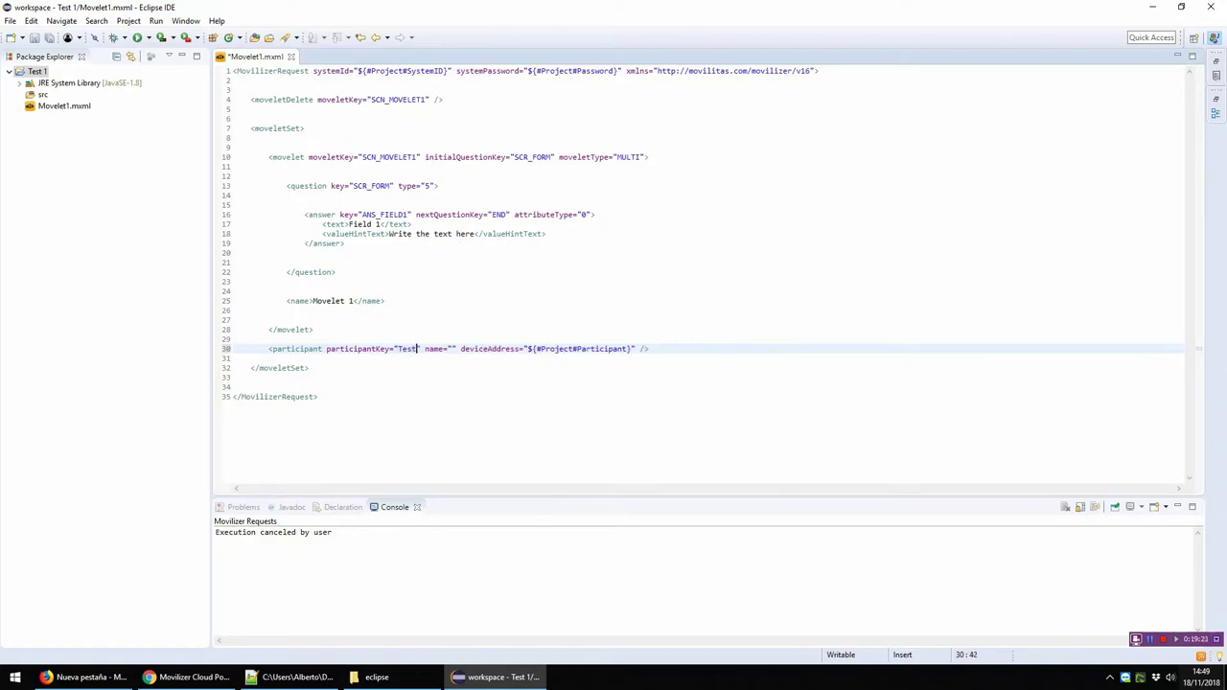
pyautogui.press('Right')
pyautogui.press('Right')
pyautogui.press('Right')
pyautogui.press('Right')
pyautogui.press('Right')
pyautogui.write('Test1')
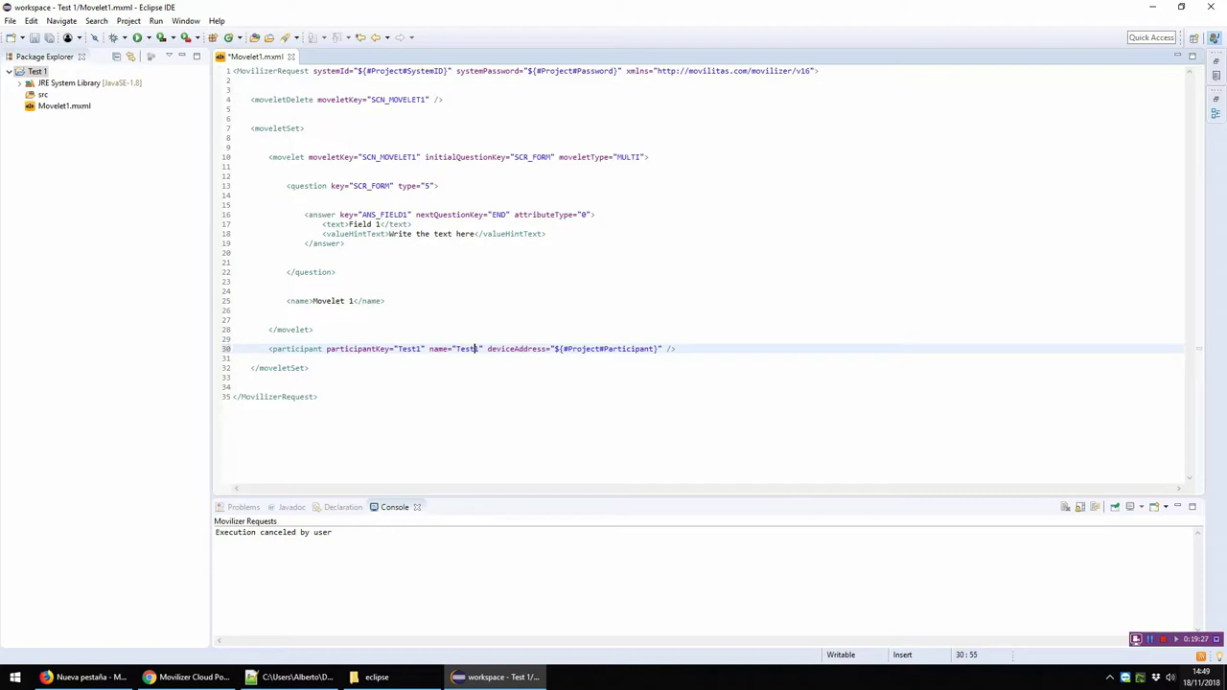
# Step: Add blank lines above and below the participant element
pyautogui.click(412, 349)
pyautogui.press('Right')
pyautogui.press('Right')
pyautogui.press('Right')
pyautogui.press('Home')
pyautogui.press('Return')
pyautogui.press('Down')
pyautogui.press('Return')
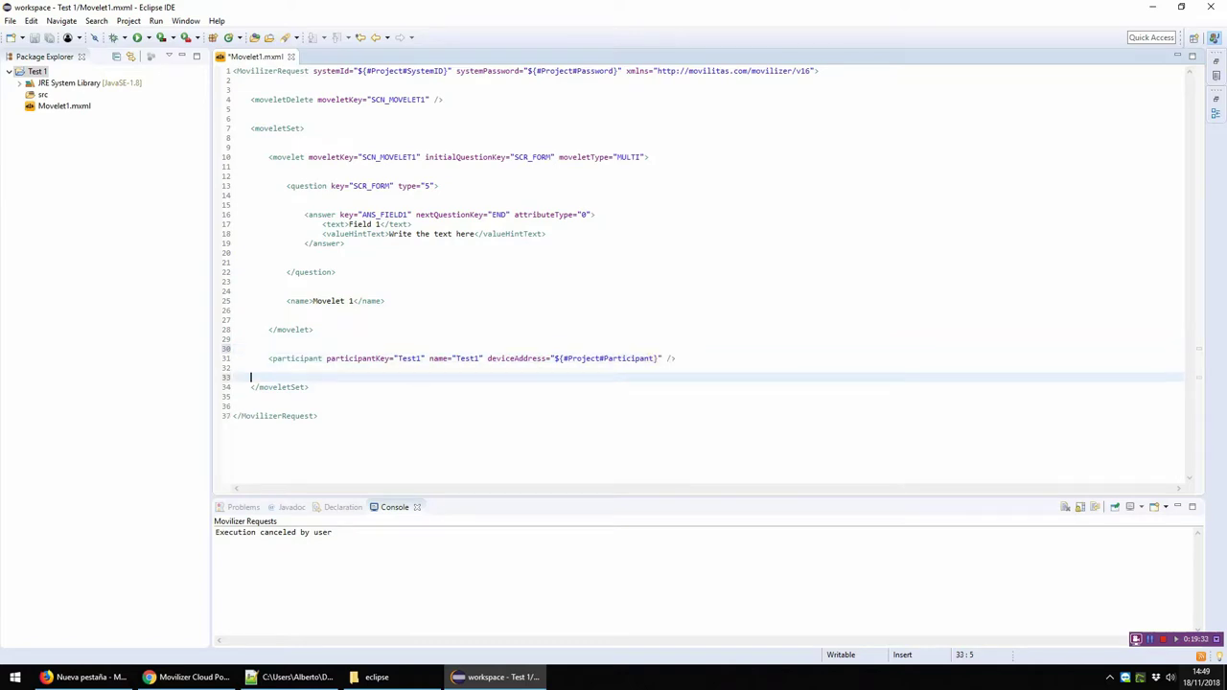
# Step: Execute the Movilizer request with the Demo parameters from the editor's context menu
pyautogui.rightClick(517, 332)
pyautogui.moveTo(593, 506)
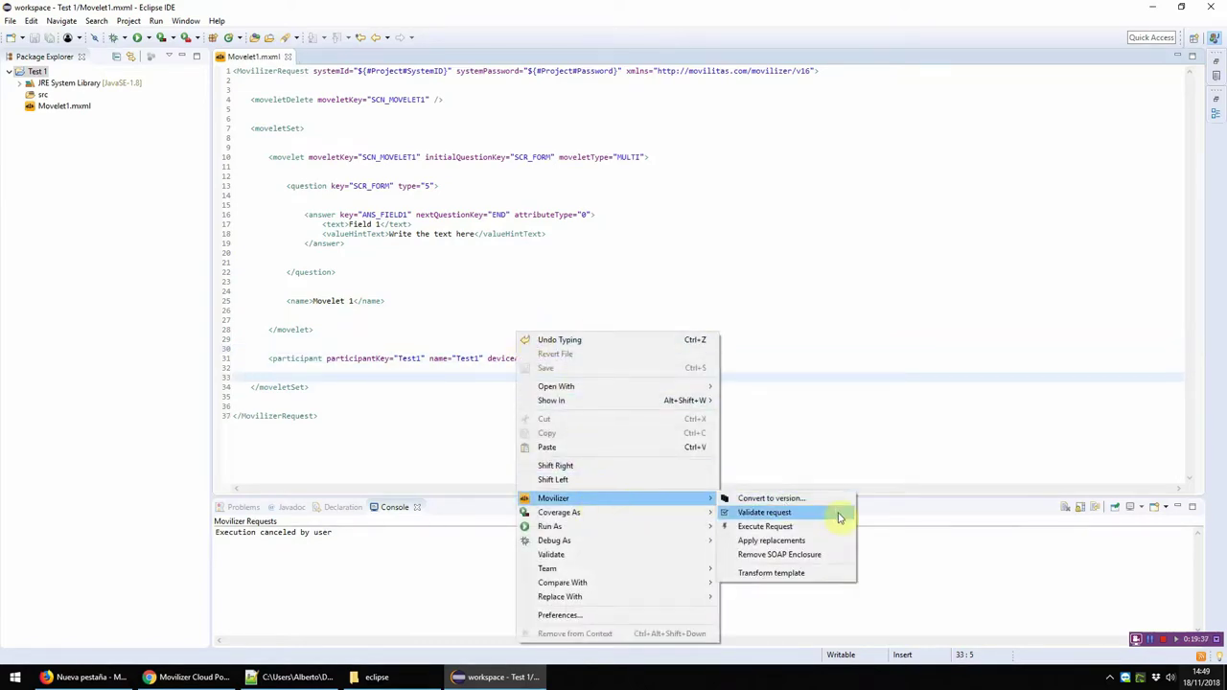
pyautogui.click(832, 528)
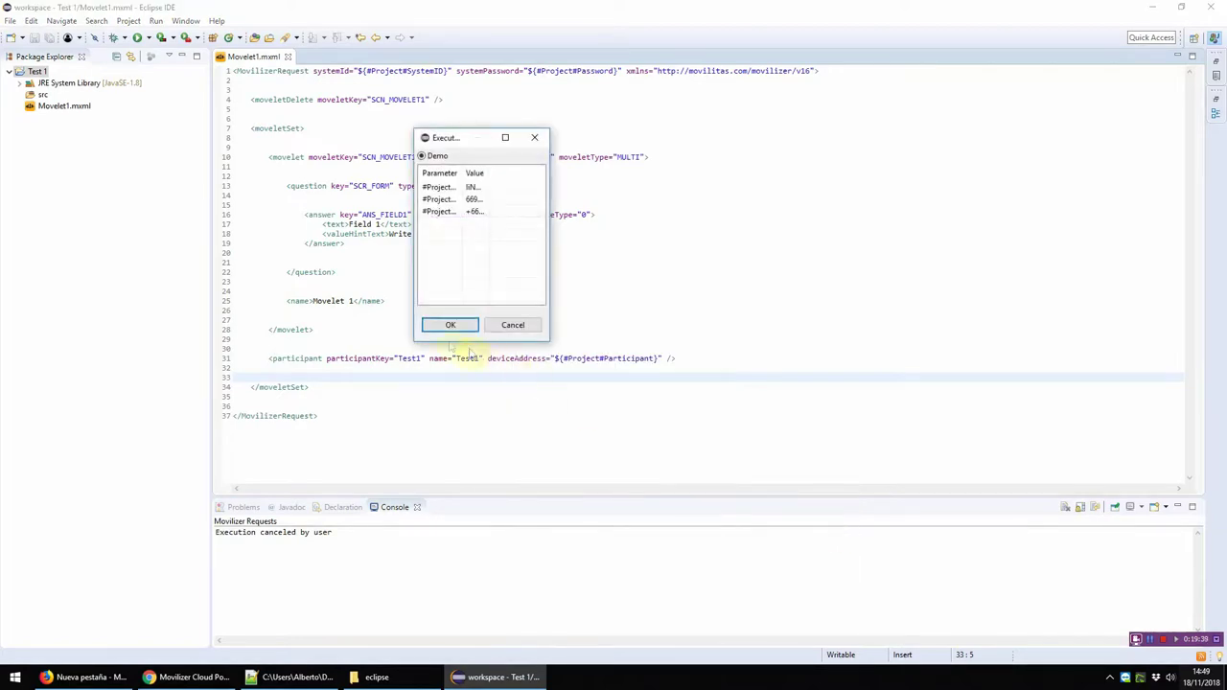
pyautogui.click(447, 324)
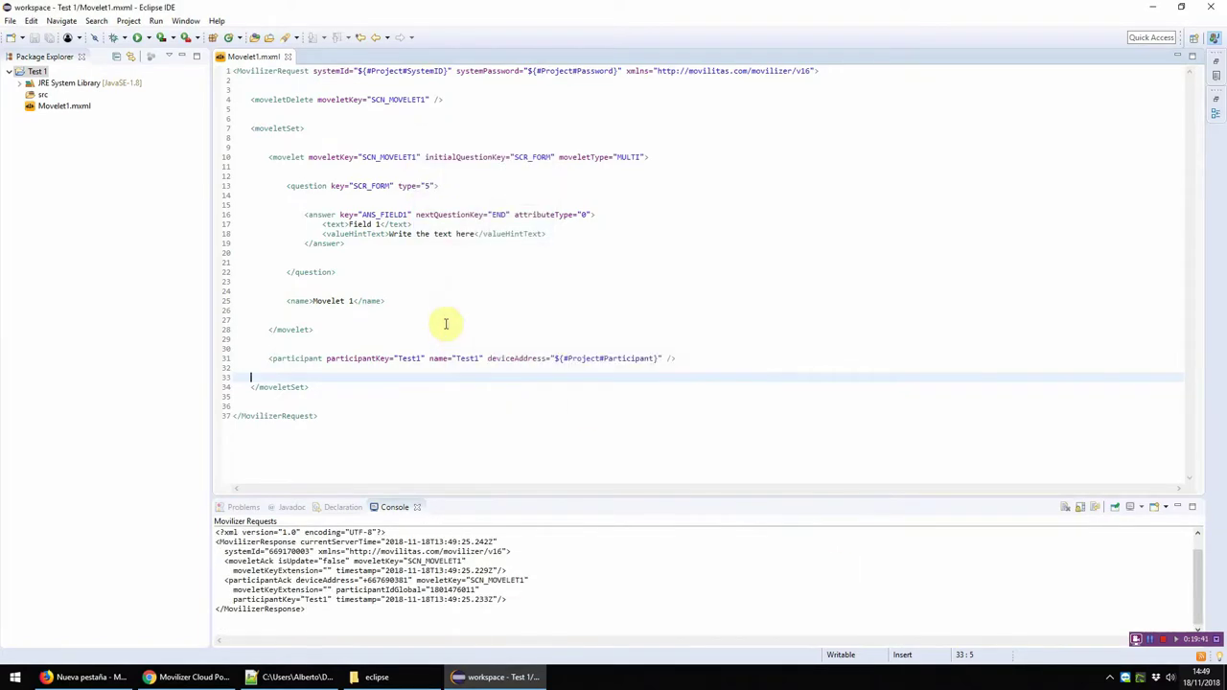
# Step: Review the moveletAck and participantAck output in the Console, then switch to the Cloud Portal
pyautogui.click(523, 587)
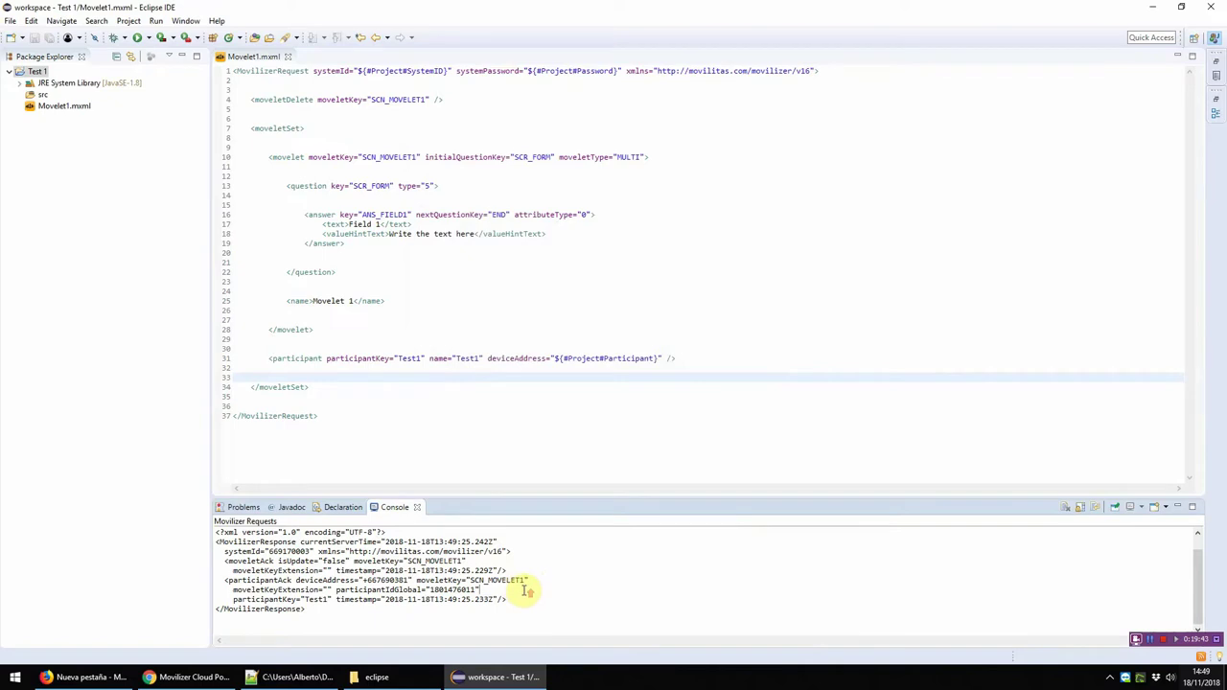
pyautogui.scroll(1, 527, 589)
pyautogui.scroll(-1, 521, 590)
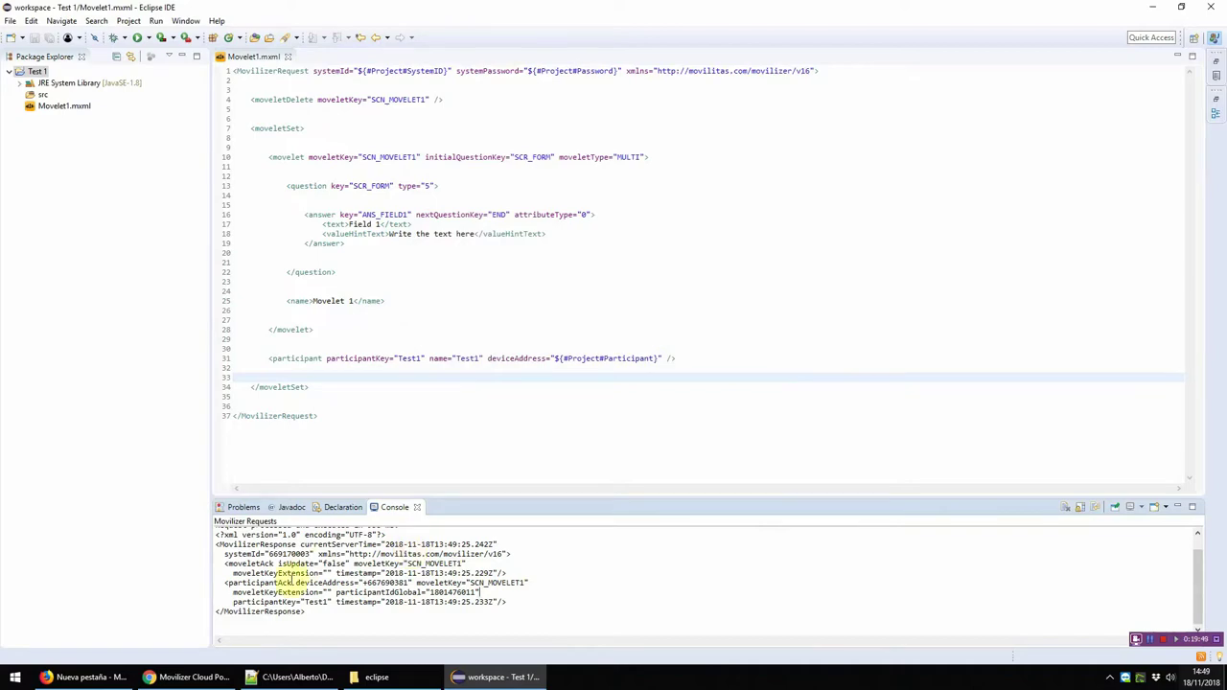
pyautogui.click(187, 676)
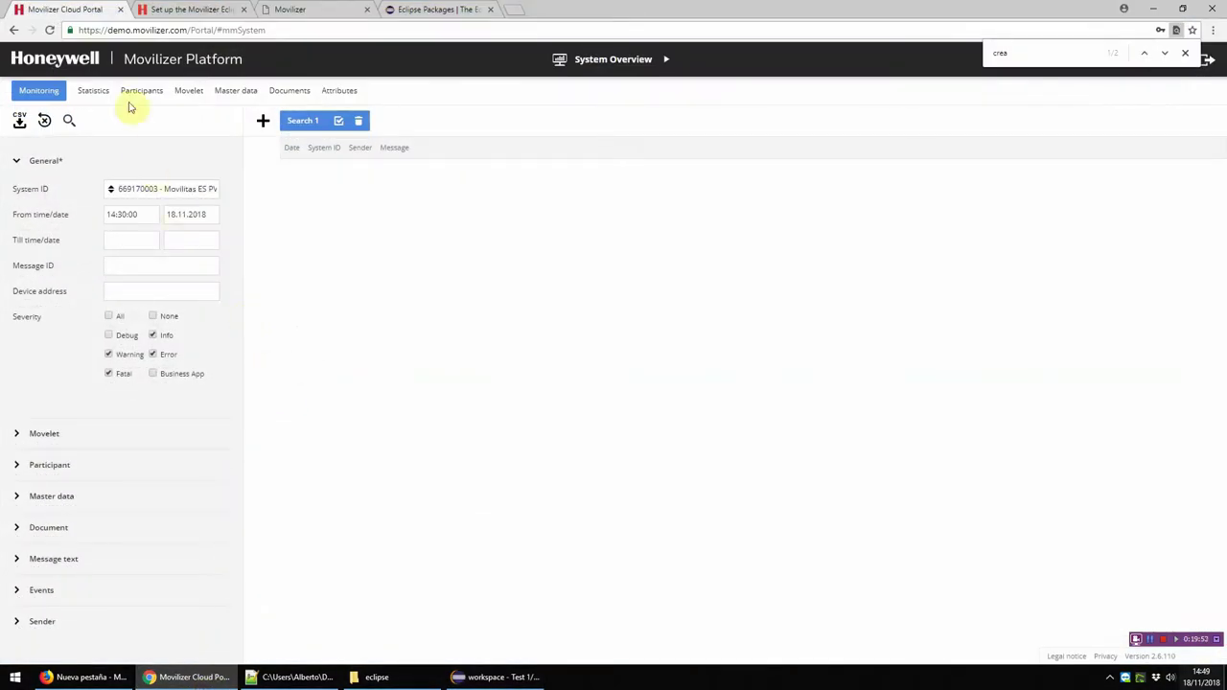
# Step: Close Chrome's find bar and run the Monitoring tab message search
pyautogui.click(149, 32)
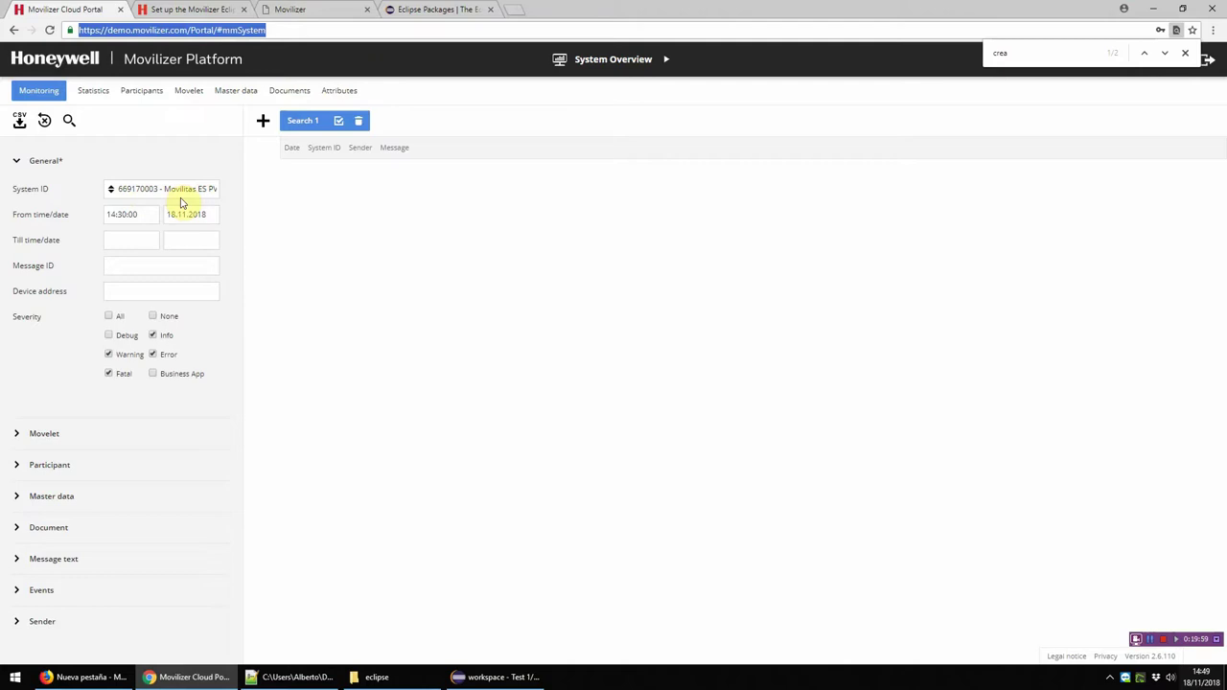
pyautogui.click(1185, 53)
pyautogui.click(69, 121)
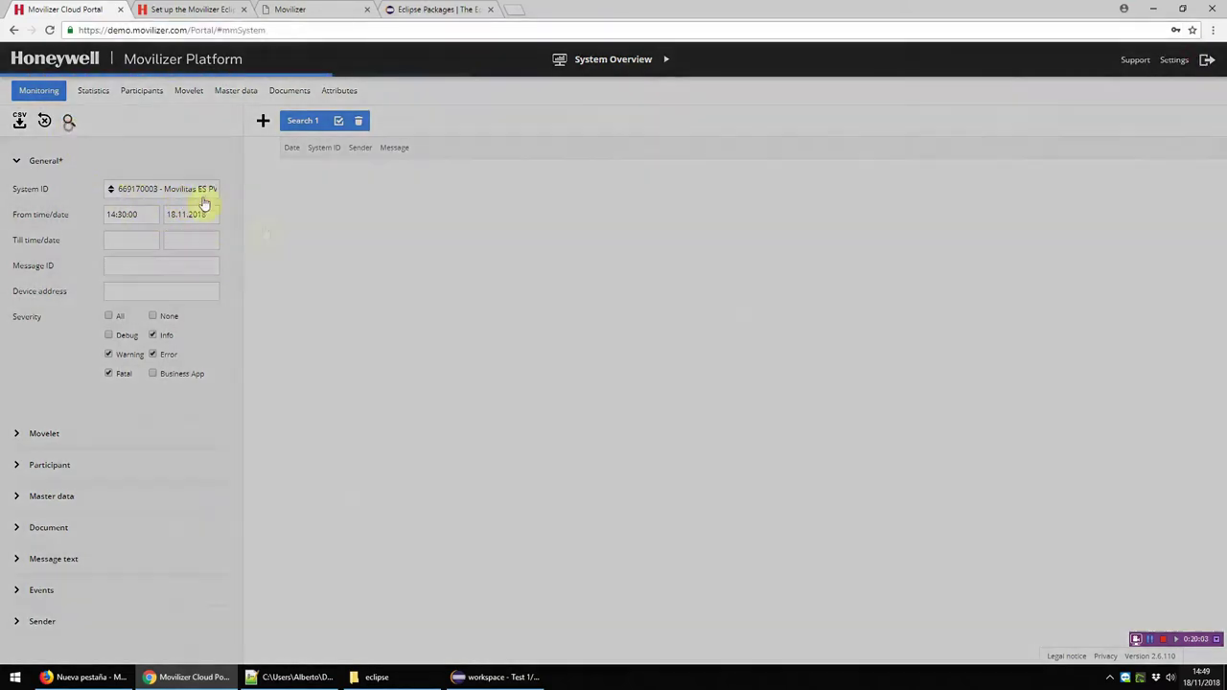
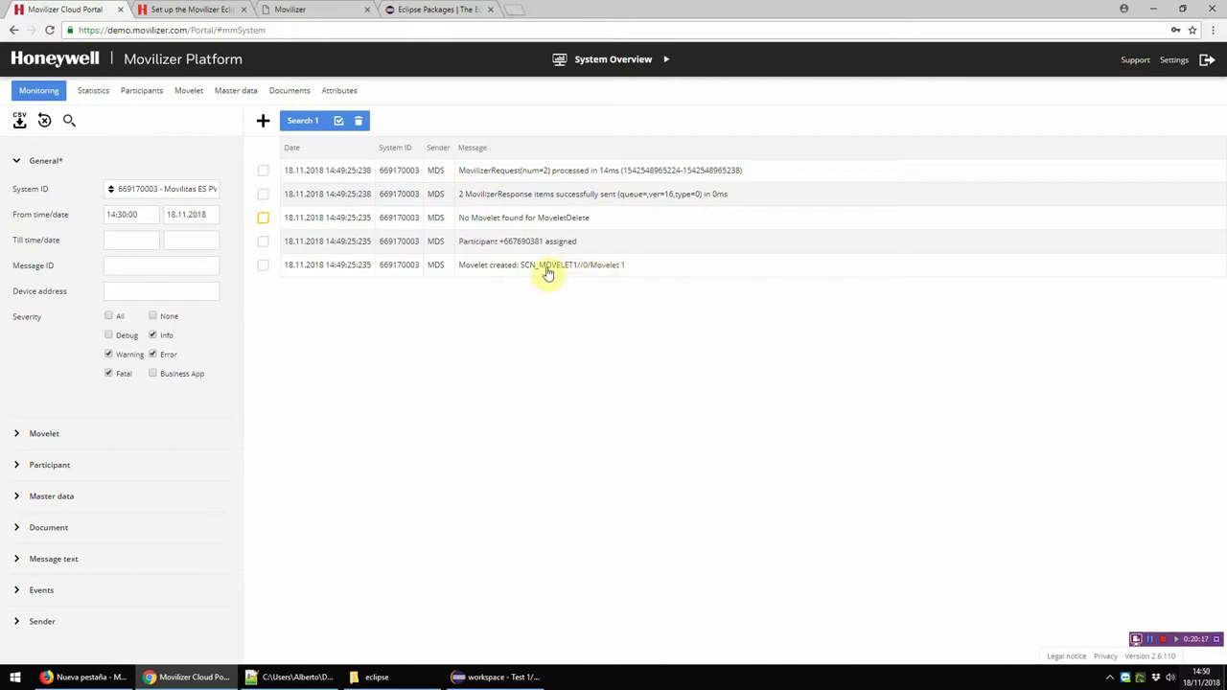
# Step: Open the Movelet created message and check its name 'Movelet 1' and key SCN_MOVELET1 against the Eclipse XML
pyautogui.click(565, 269)
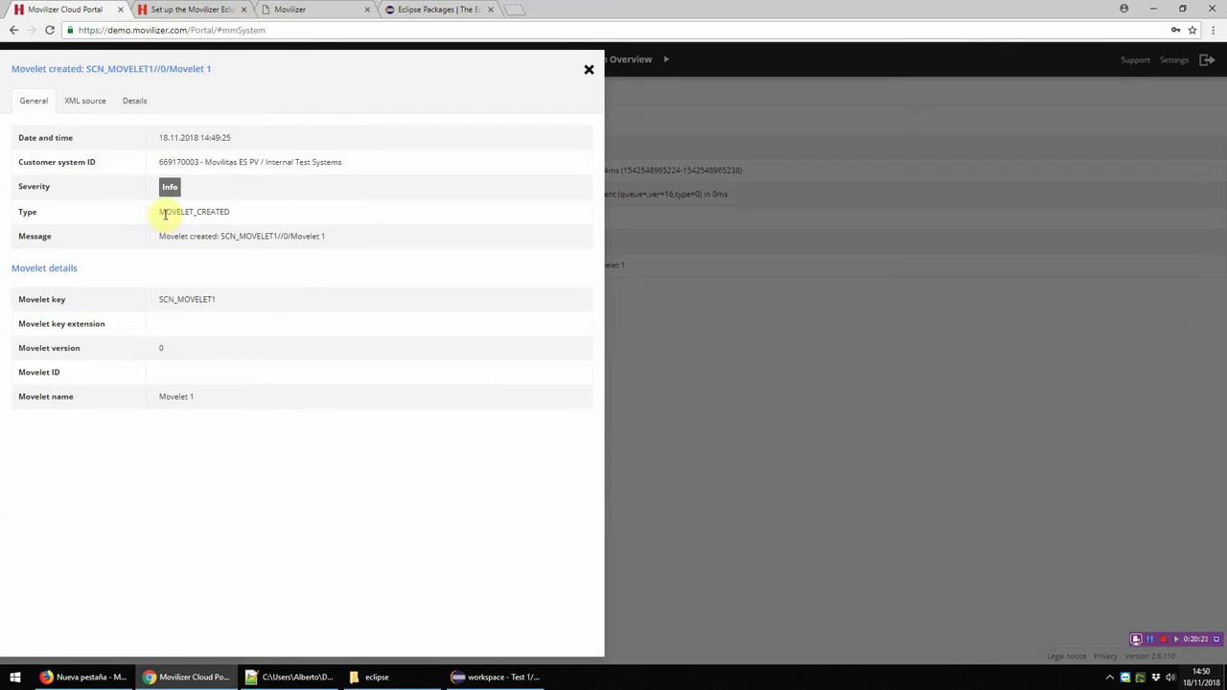
pyautogui.moveTo(197, 398); pyautogui.dragTo(19, 398)
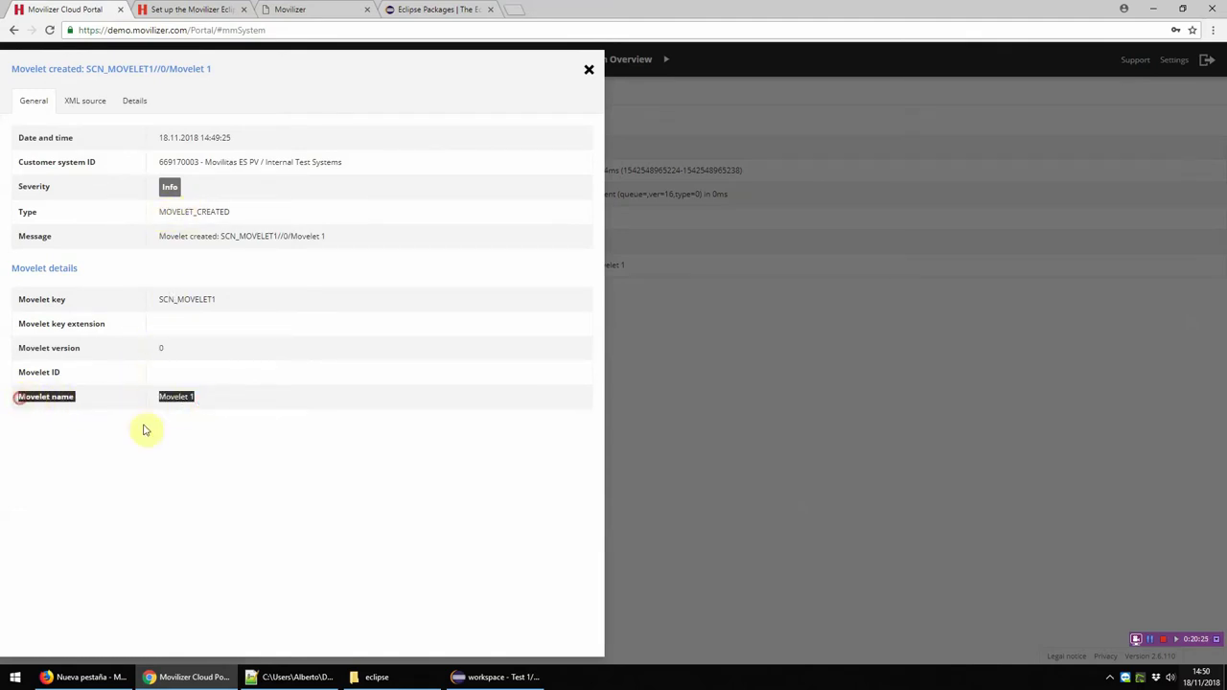
pyautogui.click(499, 677)
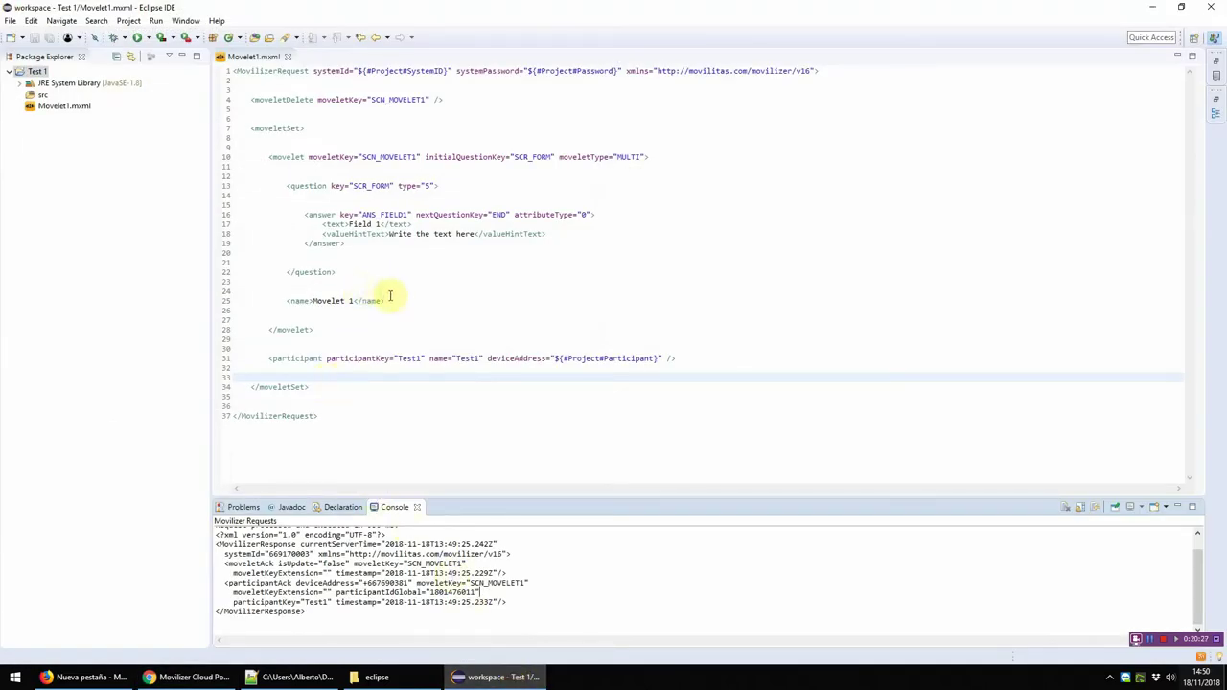
pyautogui.click(499, 677)
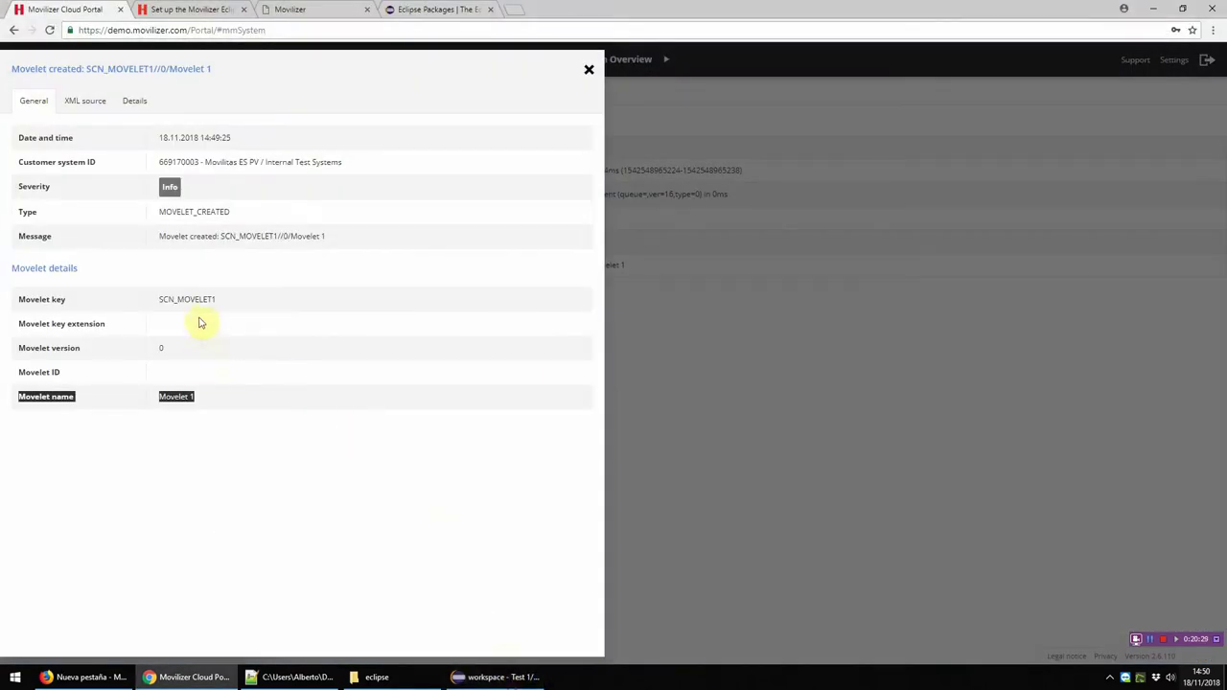
pyautogui.moveTo(230, 300); pyautogui.dragTo(151, 297)
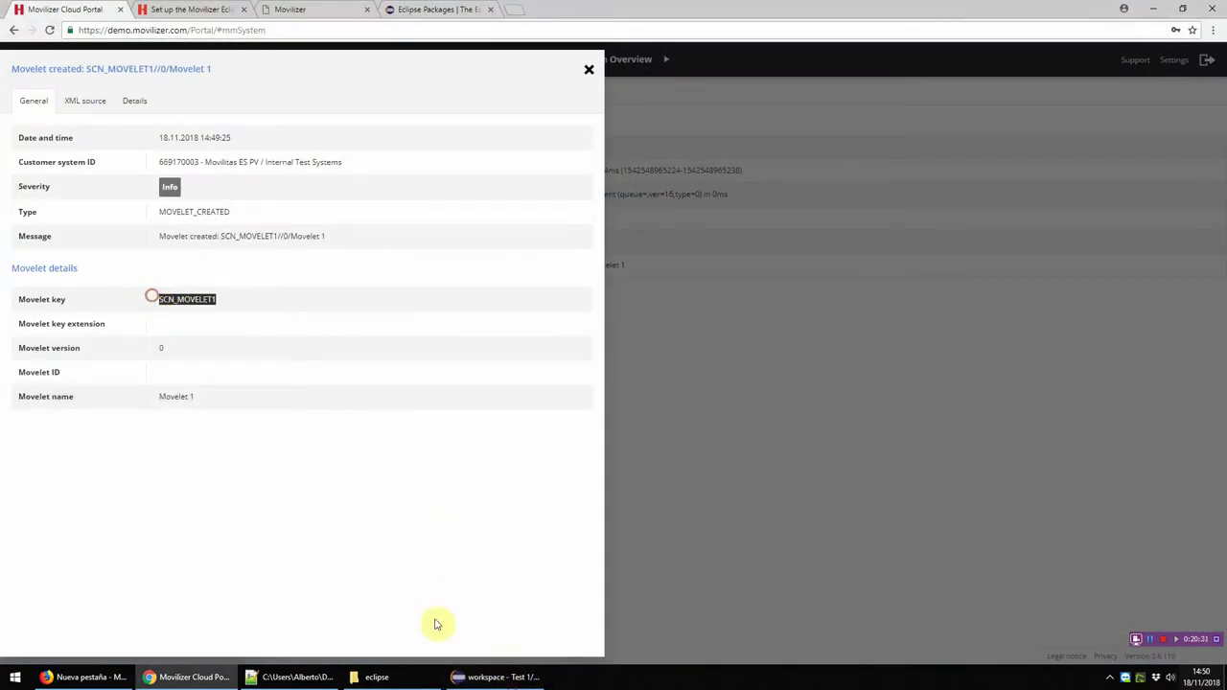
pyautogui.click(497, 676)
pyautogui.click(419, 158)
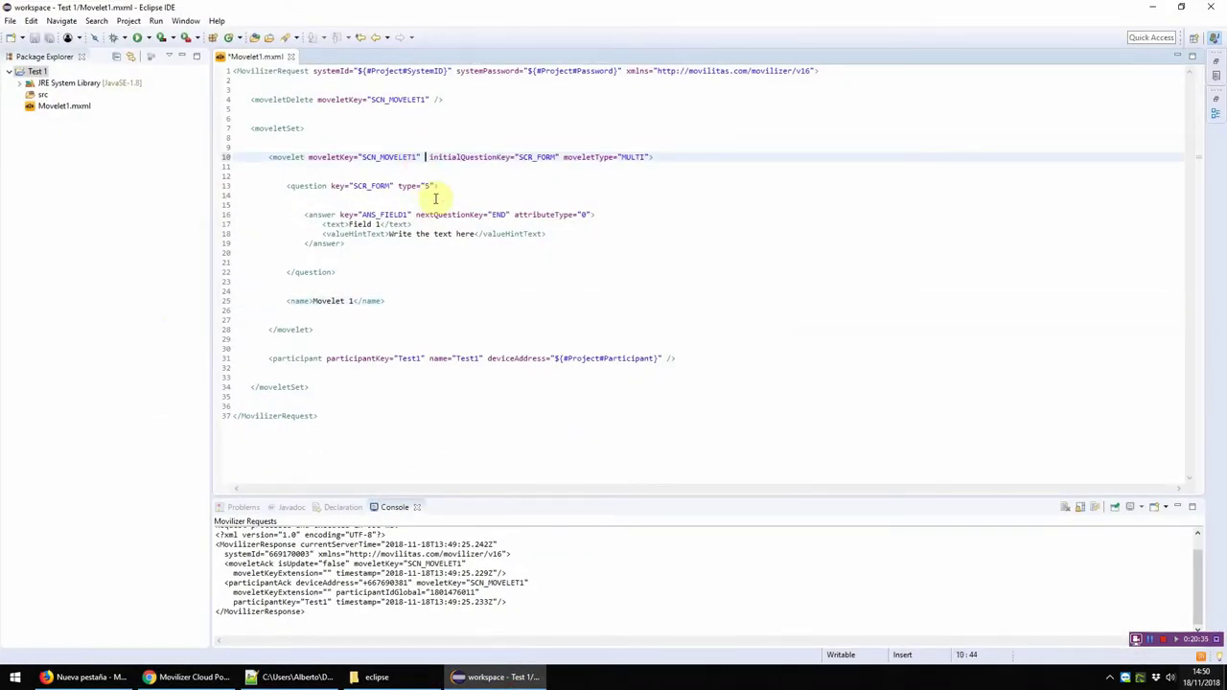
# Step: Insert a moveletKeyExtension attribute via autocomplete on the movelet tag, then delete it again
pyautogui.write('mo')
pyautogui.hotkey('ctrl', 'space')
pyautogui.press('Down')
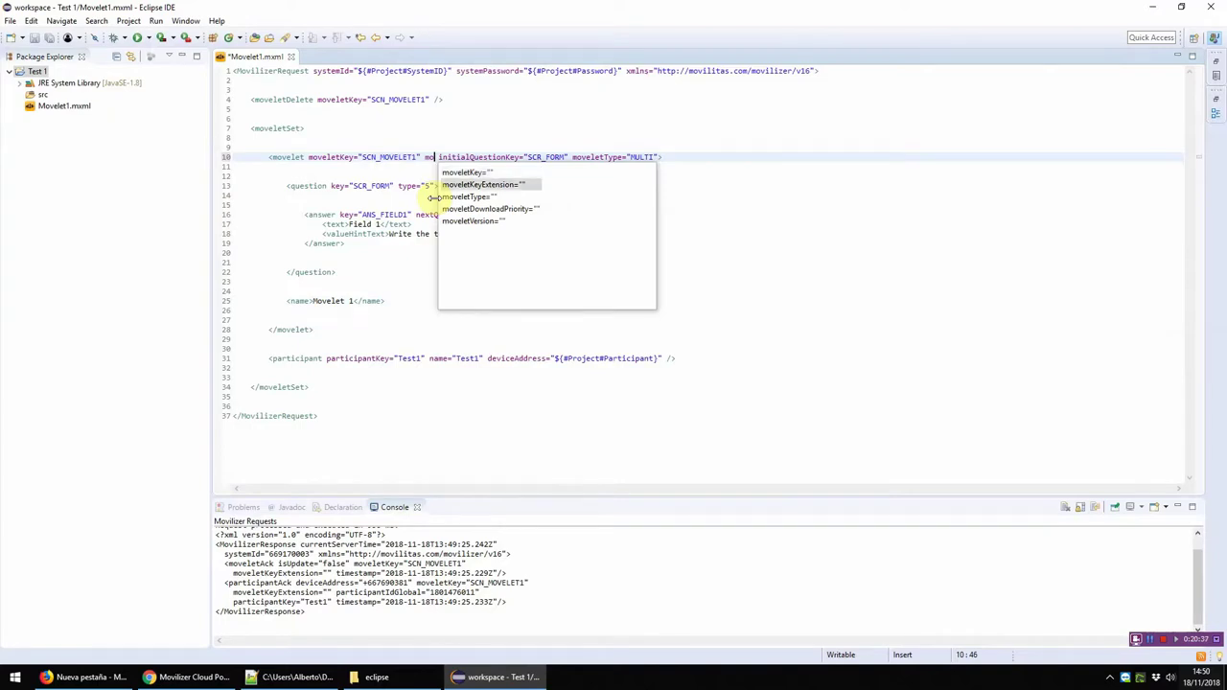
pyautogui.press('Return')
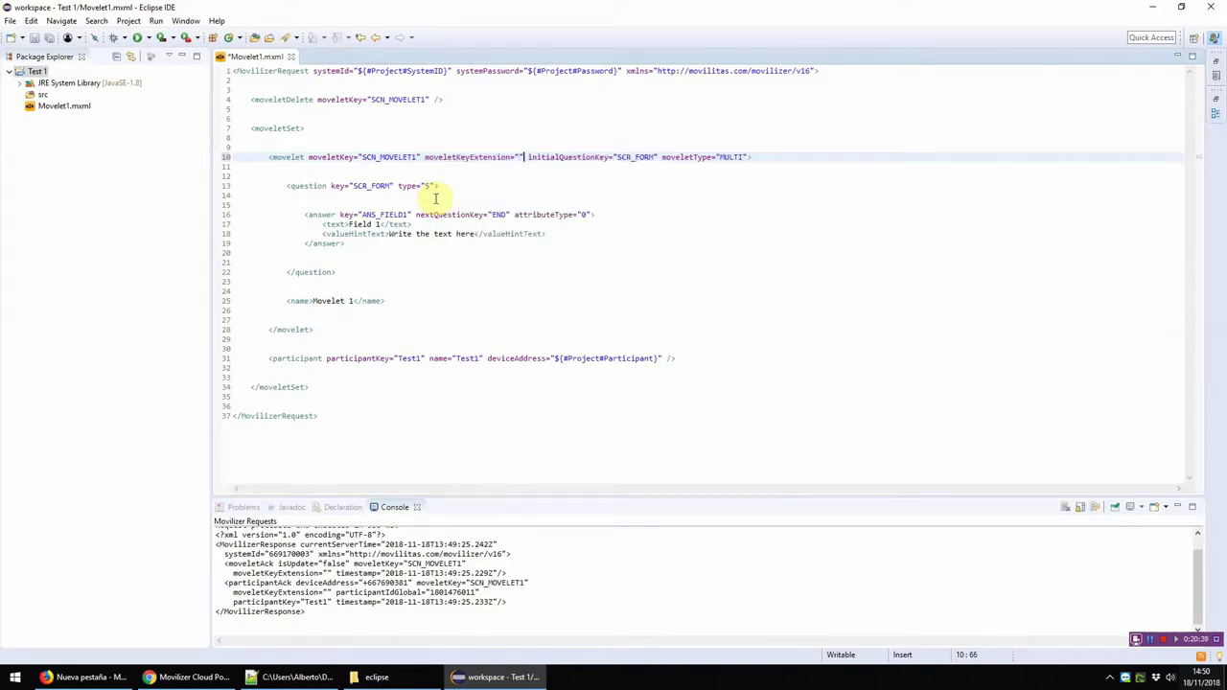
pyautogui.hotkey('shift', 'Home')
pyautogui.hotkey('shift', 'Right')
pyautogui.hotkey('shift', 'Right')
pyautogui.hotkey('shift', 'Right')
pyautogui.hotkey('shift', 'Right')
pyautogui.hotkey('shift', 'Right')
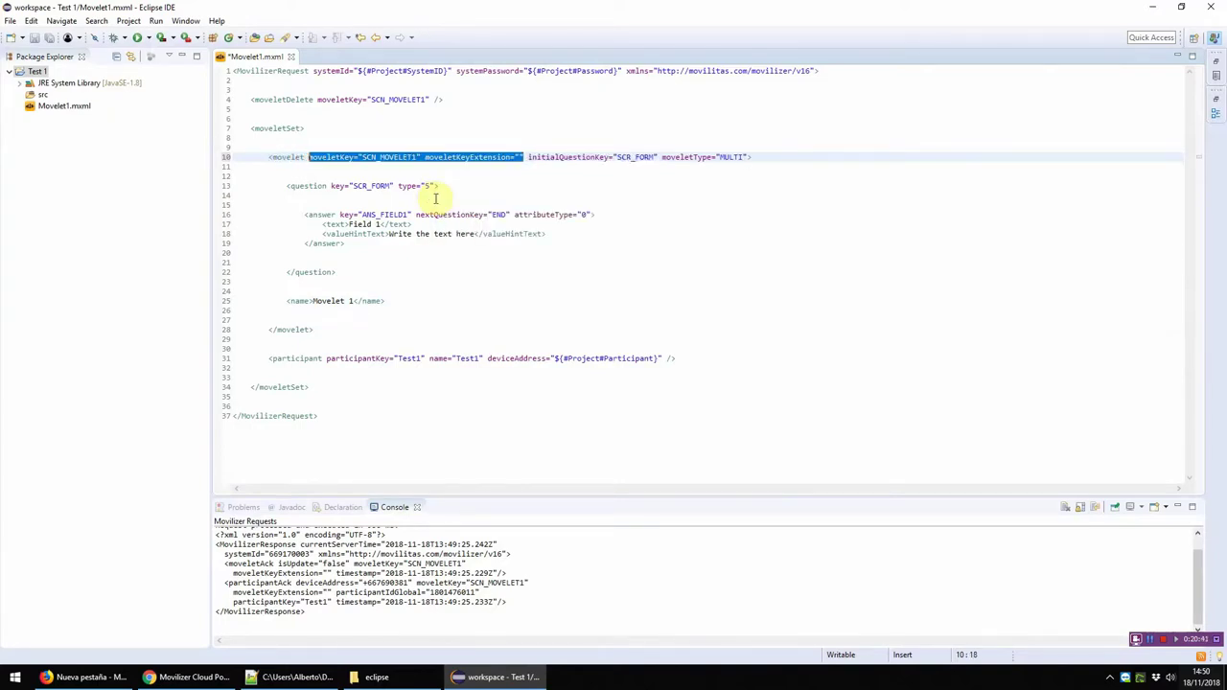
pyautogui.click(521, 156)
pyautogui.press('BackSpace')
pyautogui.press('BackSpace')
pyautogui.press('BackSpace')
pyautogui.press('BackSpace')
pyautogui.press('BackSpace')
pyautogui.press('BackSpace')
pyautogui.press('BackSpace')
pyautogui.press('BackSpace')
pyautogui.press('BackSpace')
pyautogui.press('BackSpace')
pyautogui.press('BackSpace')
pyautogui.press('BackSpace')
pyautogui.press('BackSpace')
pyautogui.press('BackSpace')
pyautogui.press('BackSpace')
pyautogui.press('BackSpace')
pyautogui.press('BackSpace')
pyautogui.press('BackSpace')
pyautogui.press('BackSpace')
pyautogui.press('BackSpace')
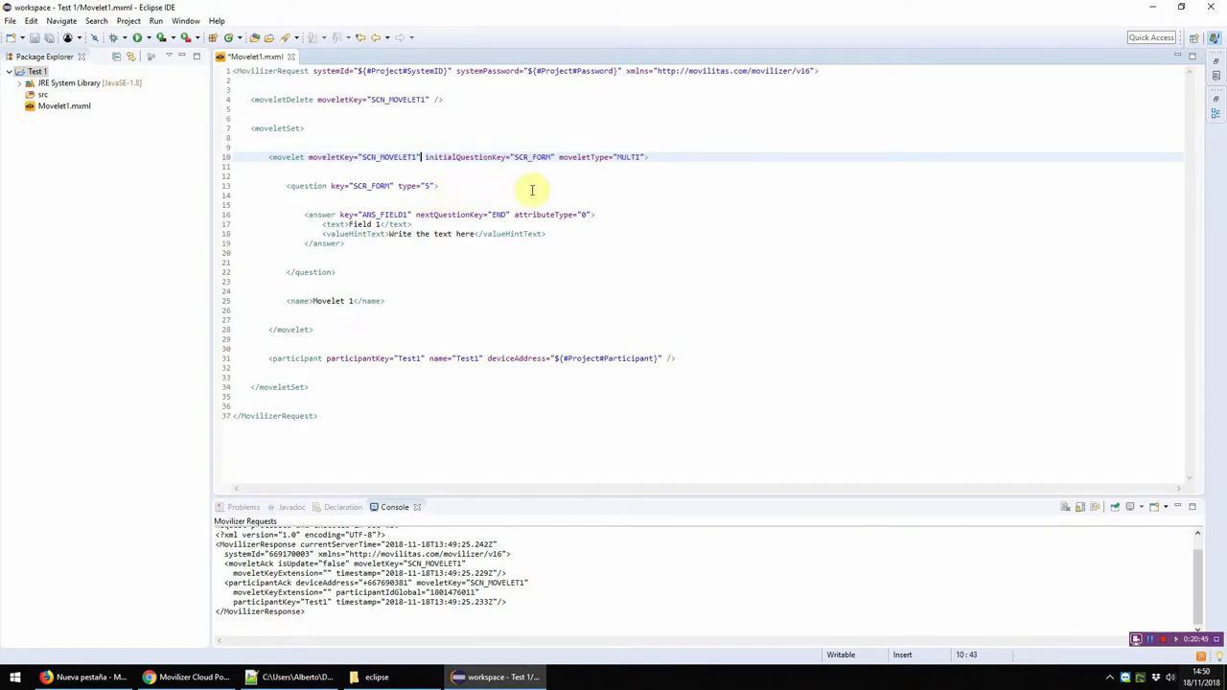
# Step: Check the portal's movelet key extension and version 0, then select the moveletDelete tag on line 4
pyautogui.click(508, 677)
pyautogui.moveTo(146, 330); pyautogui.dragTo(57, 326)
pyautogui.moveTo(173, 346); pyautogui.dragTo(136, 350)
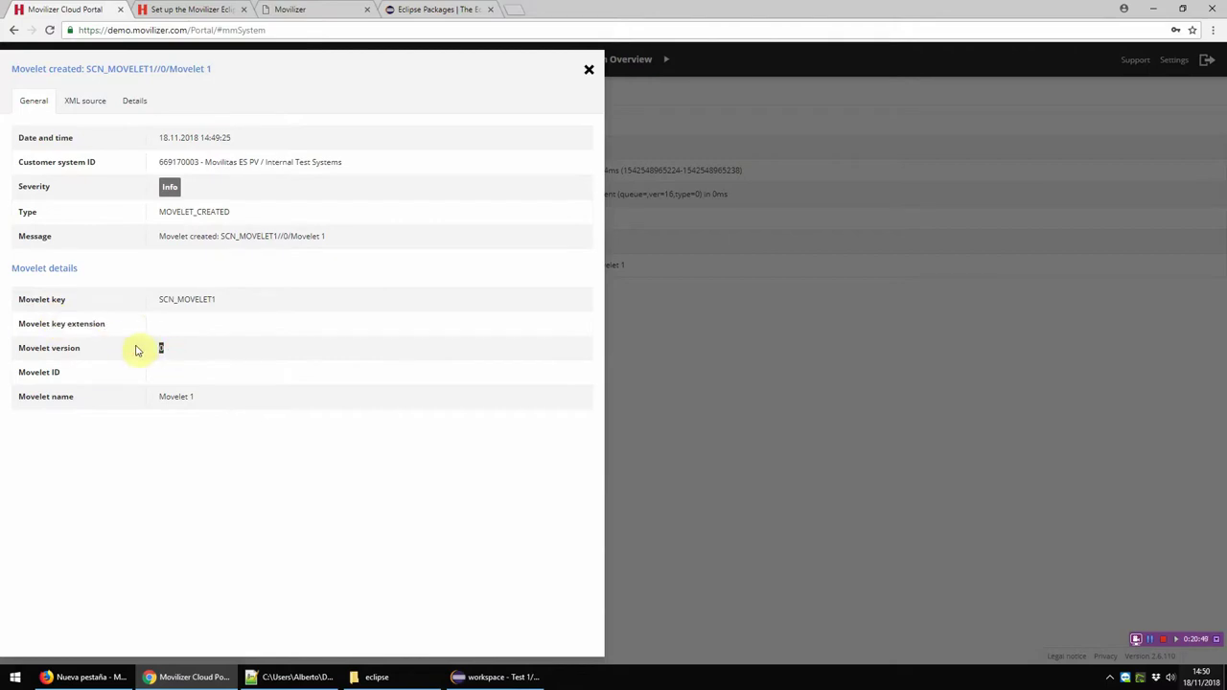
pyautogui.click(184, 349)
pyautogui.hotkey('alt', 'Tab')
pyautogui.click(464, 98)
pyautogui.keyDown('shift'); pyautogui.click(255, 99); pyautogui.keyUp('shift')
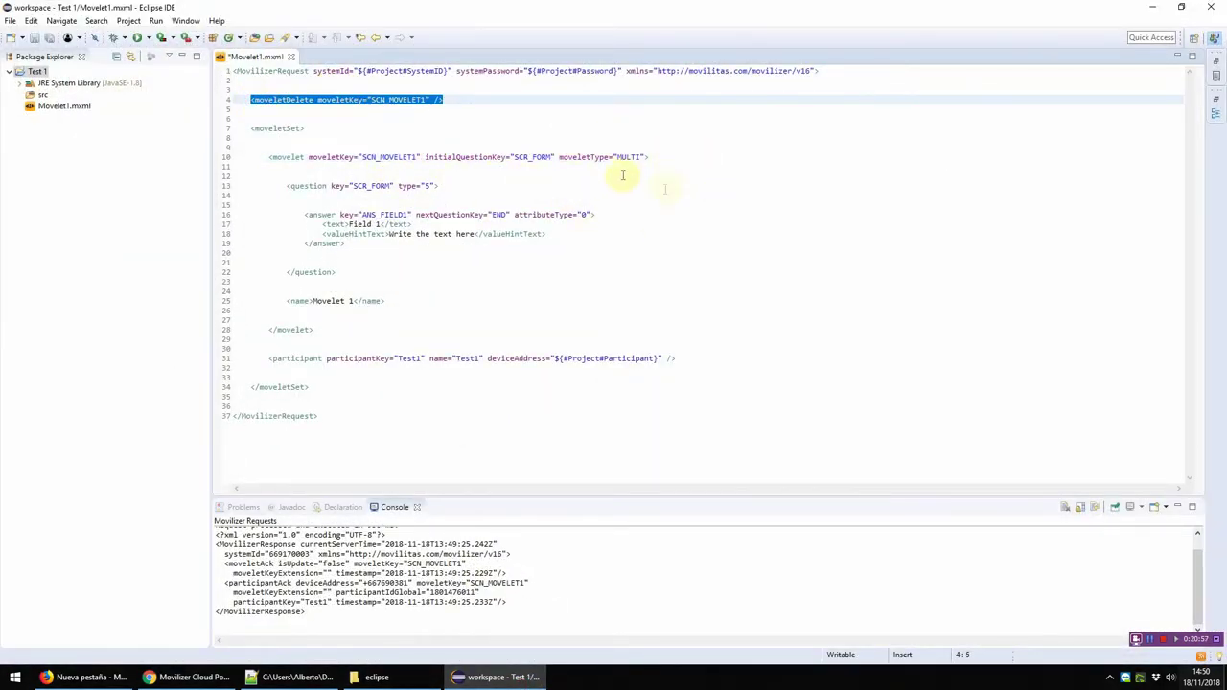
pyautogui.click(505, 679)
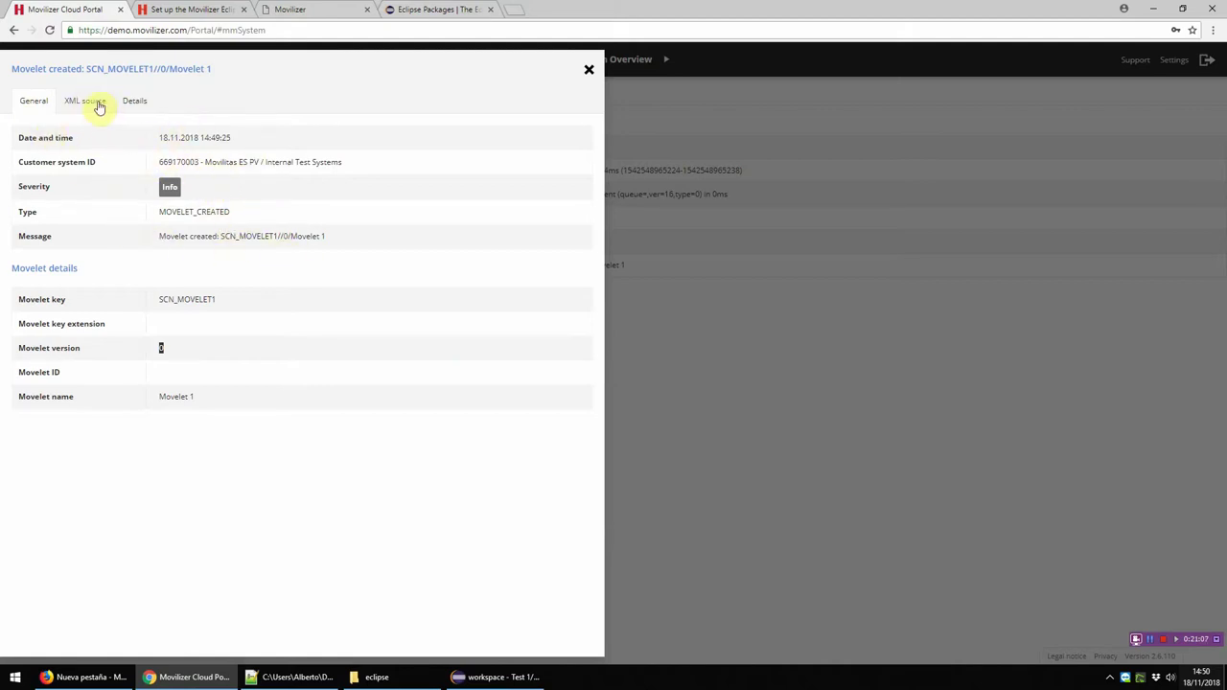
# Step: Review the movelet's XML source, Details and General tabs, then close the message details
pyautogui.click(96, 101)
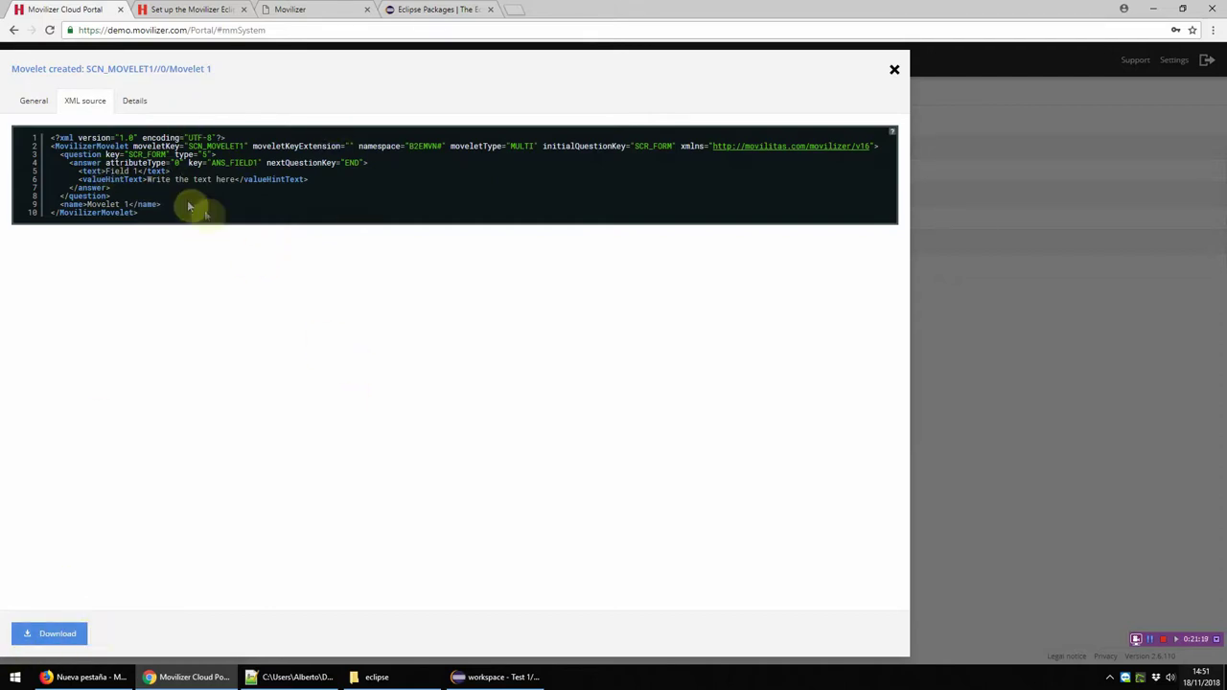
pyautogui.click(150, 100)
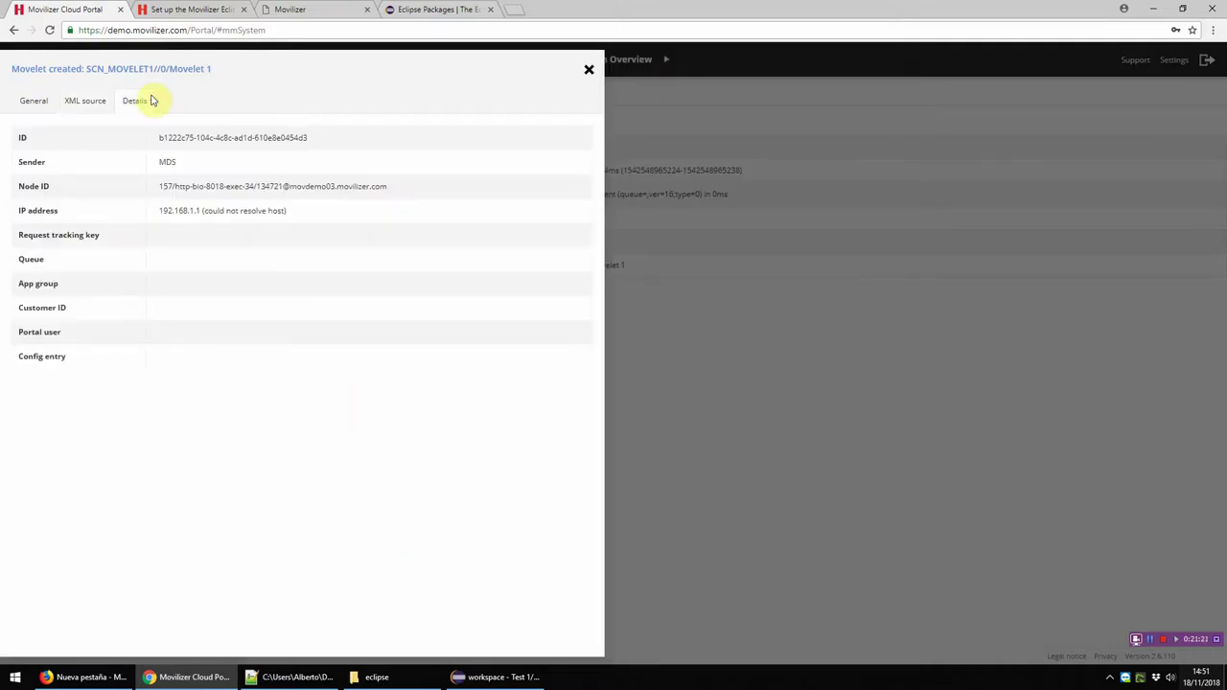
pyautogui.click(39, 99)
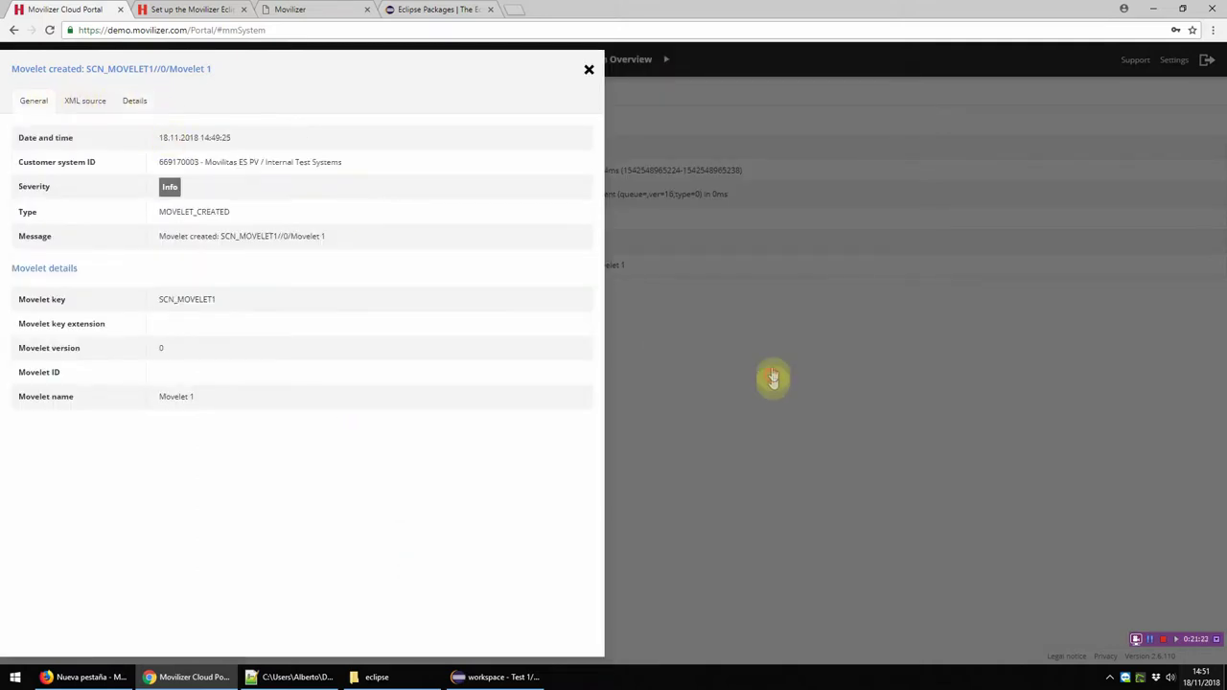
pyautogui.click(773, 379)
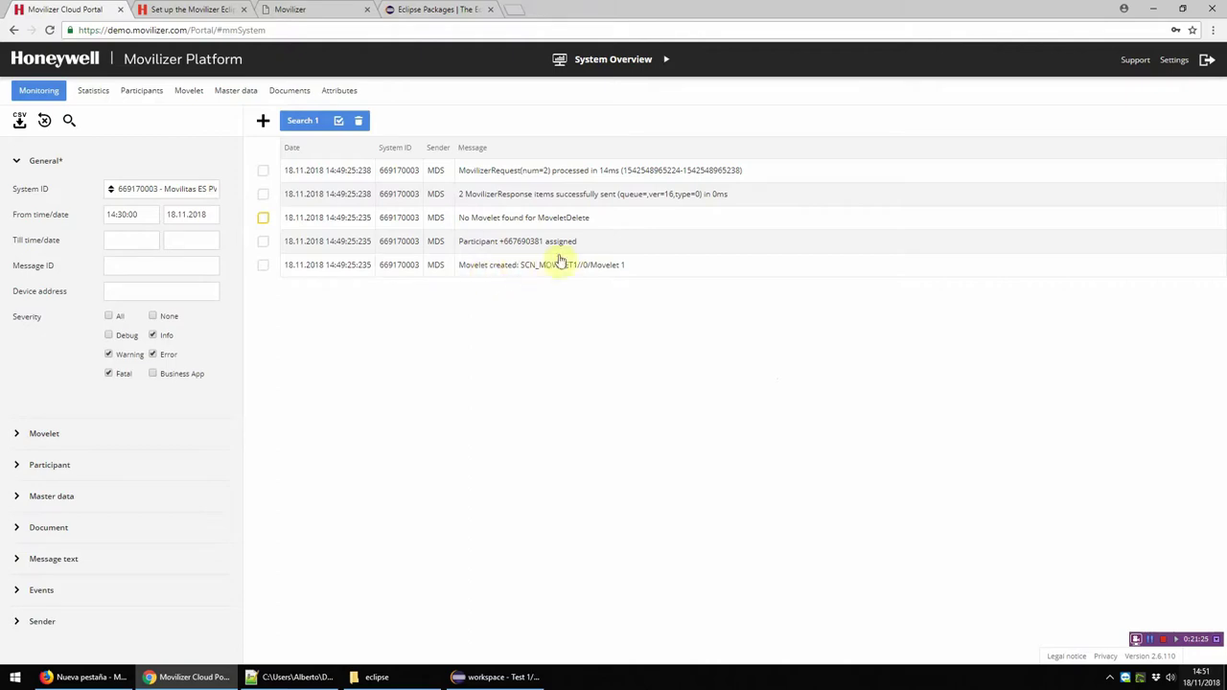
# Step: Compare the Participant assigned message with line 31's participant attributes, then rerun the monitoring search
pyautogui.moveTo(581, 242); pyautogui.dragTo(511, 432)
pyautogui.click(493, 677)
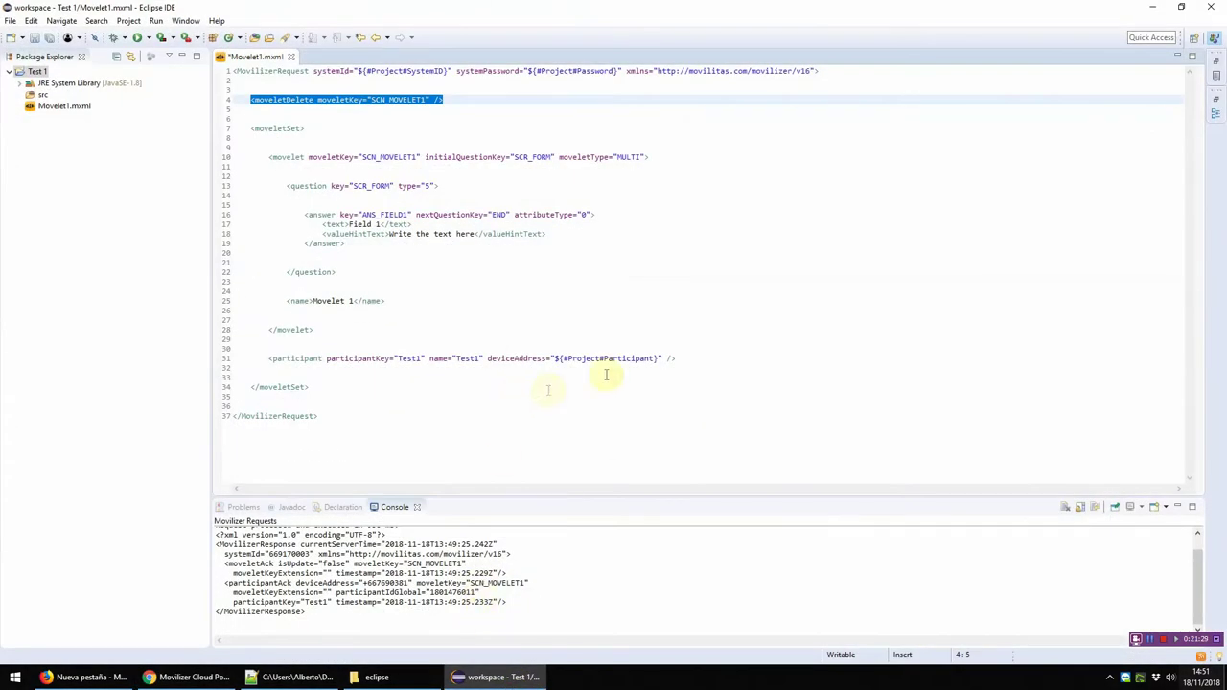
pyautogui.moveTo(685, 355); pyautogui.dragTo(350, 356)
pyautogui.hotkey('alt', 'Tab')
pyautogui.click(513, 308)
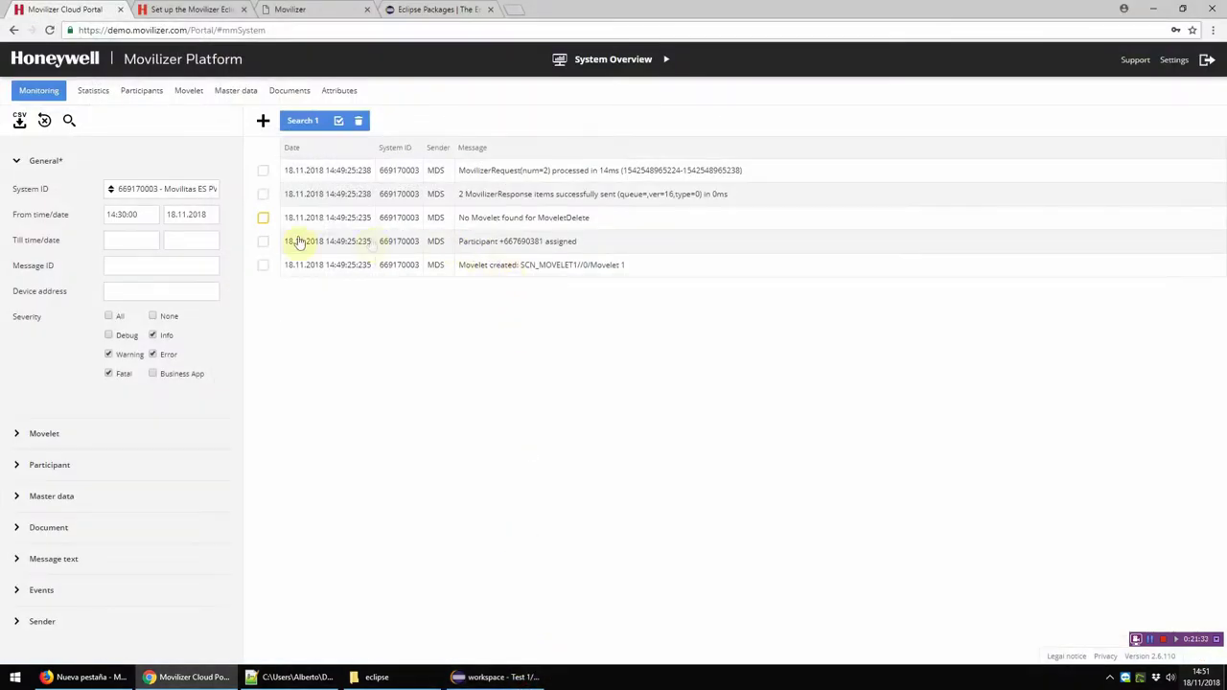
pyautogui.click(68, 119)
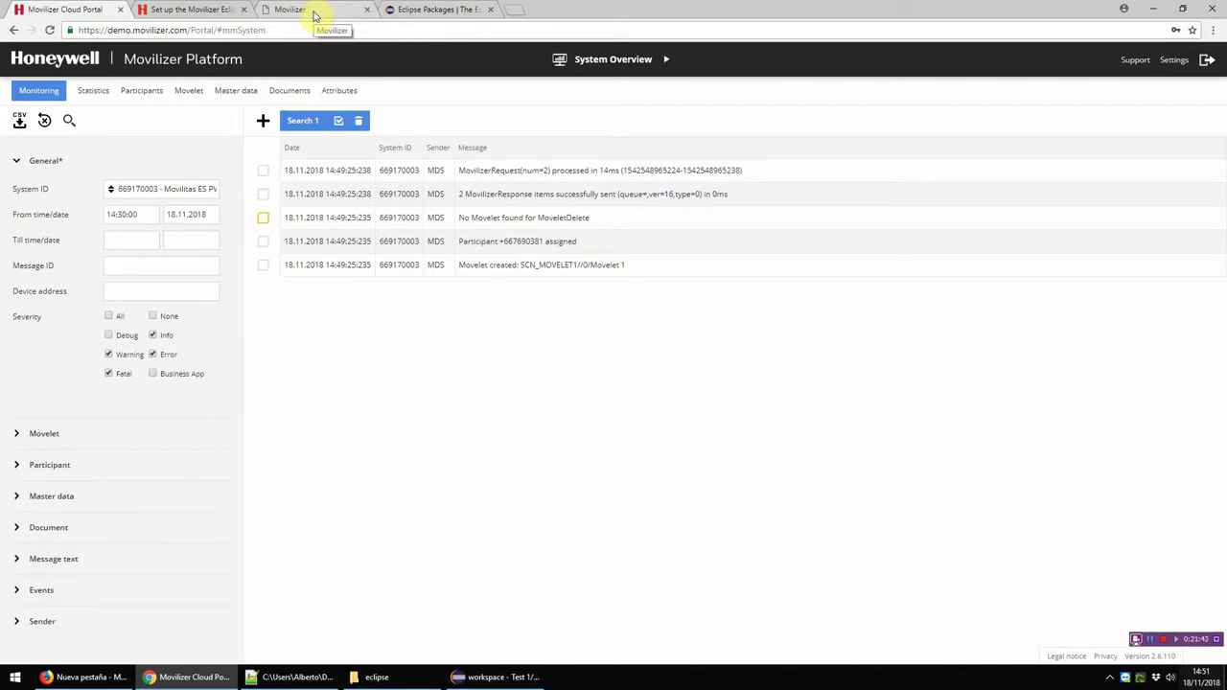
# Step: In a new tab, search the web for 'google plya' and open the Google Play store
pyautogui.click(517, 17)
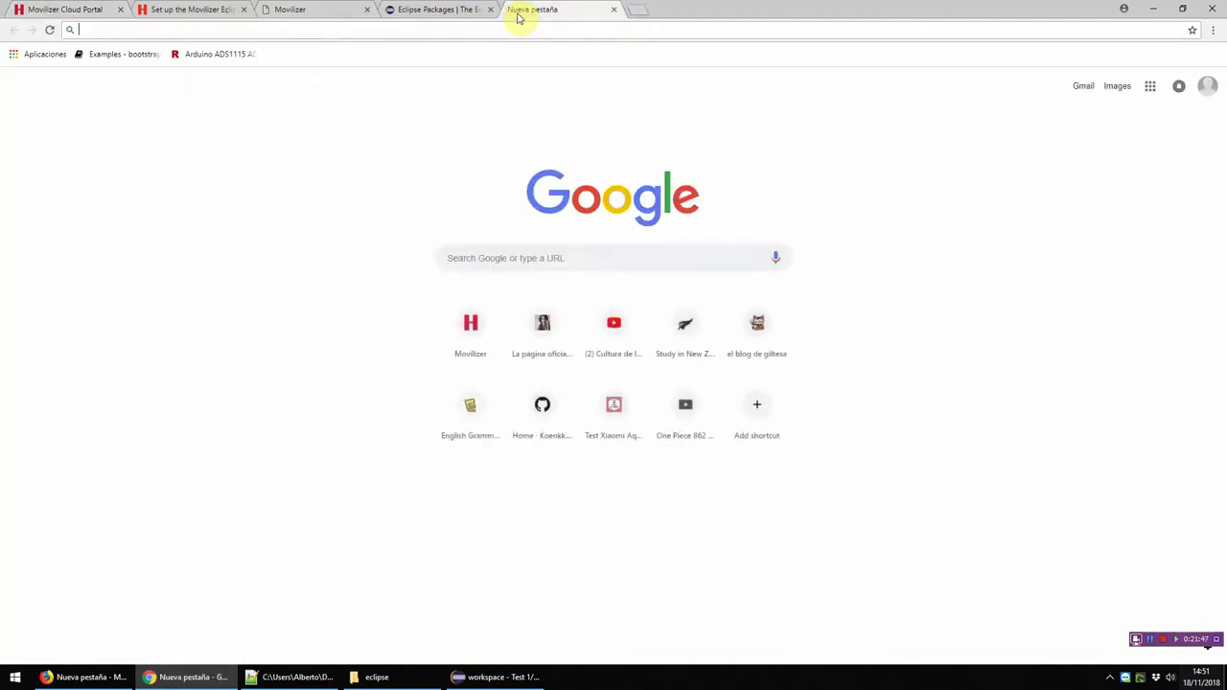
pyautogui.write('google plya')
pyautogui.press('Return')
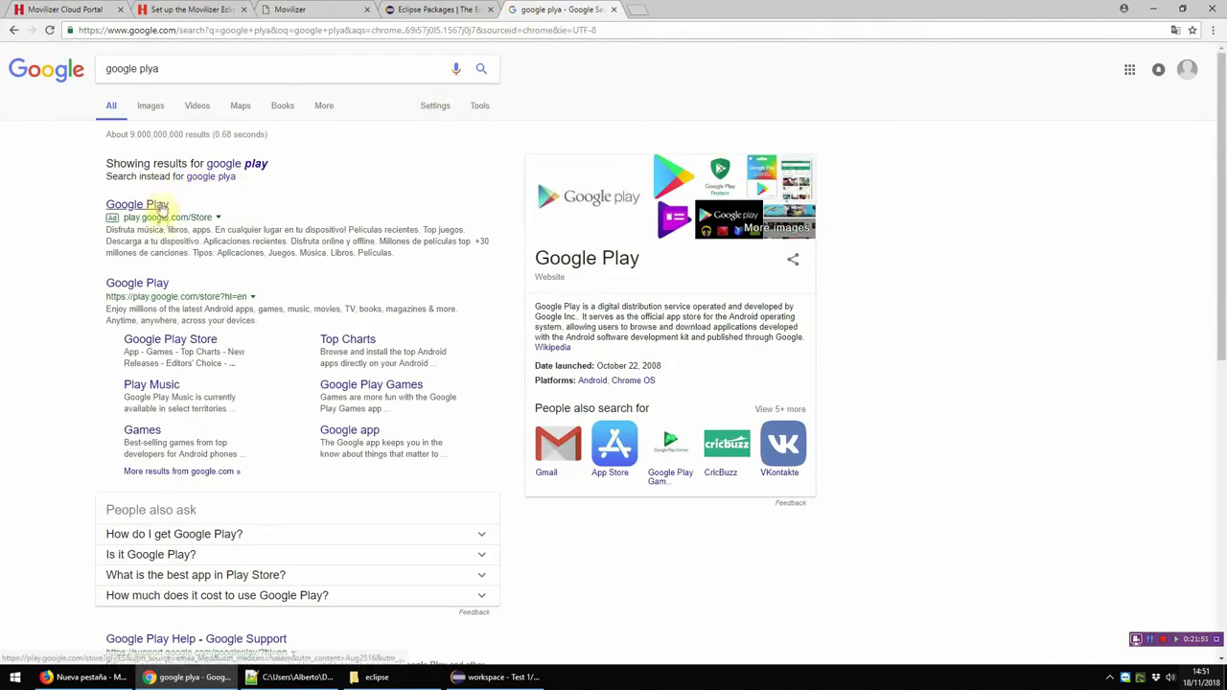
pyautogui.click(149, 283)
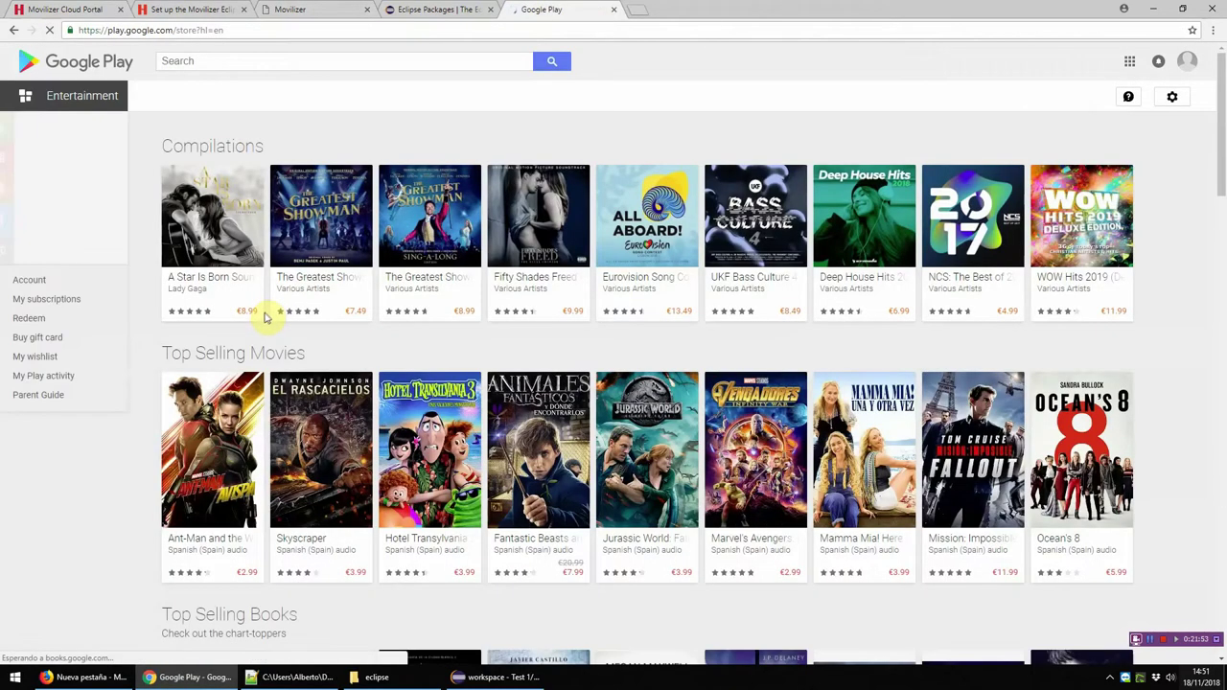
# Step: Search Google Play for 'movilizer', open the Movilizer app page, then return to the distribution page
pyautogui.click(205, 59)
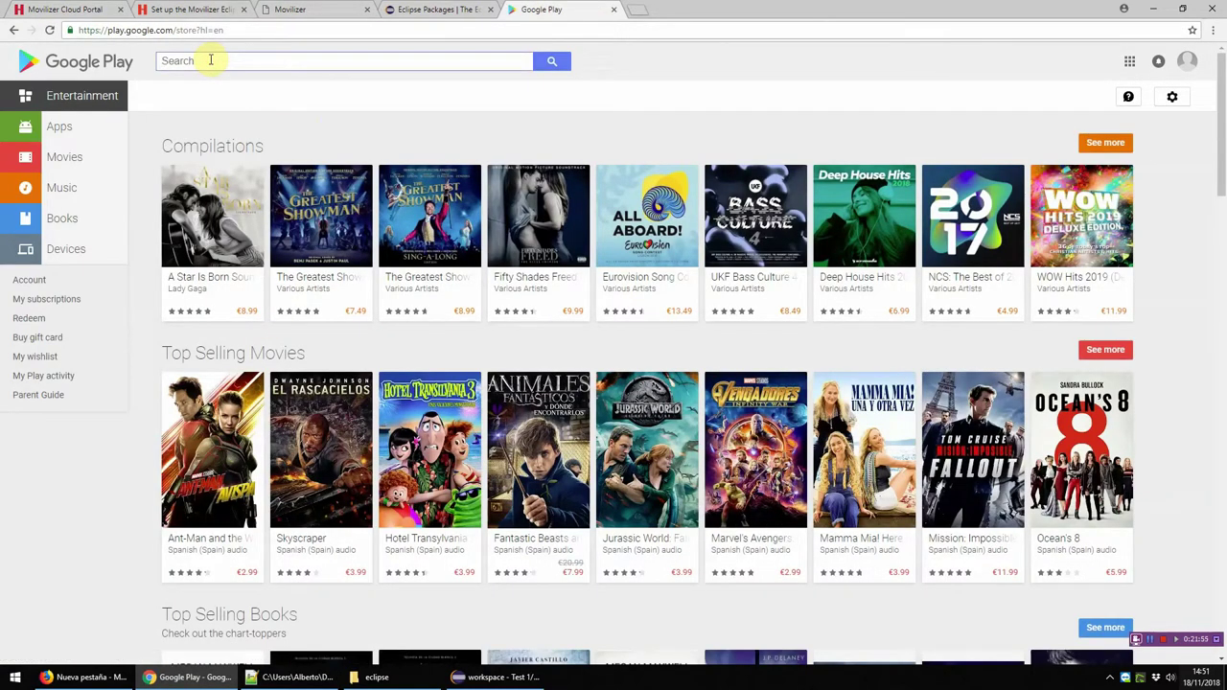
pyautogui.write('movilizer')
pyautogui.press('Return')
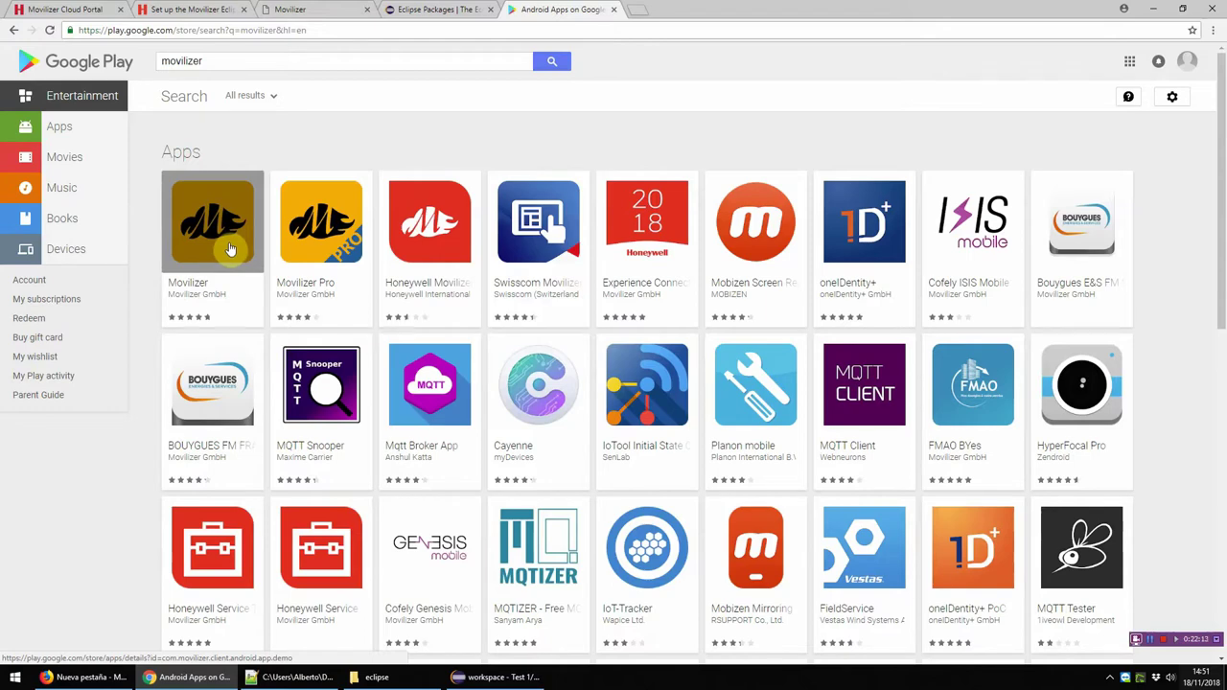
pyautogui.click(228, 226)
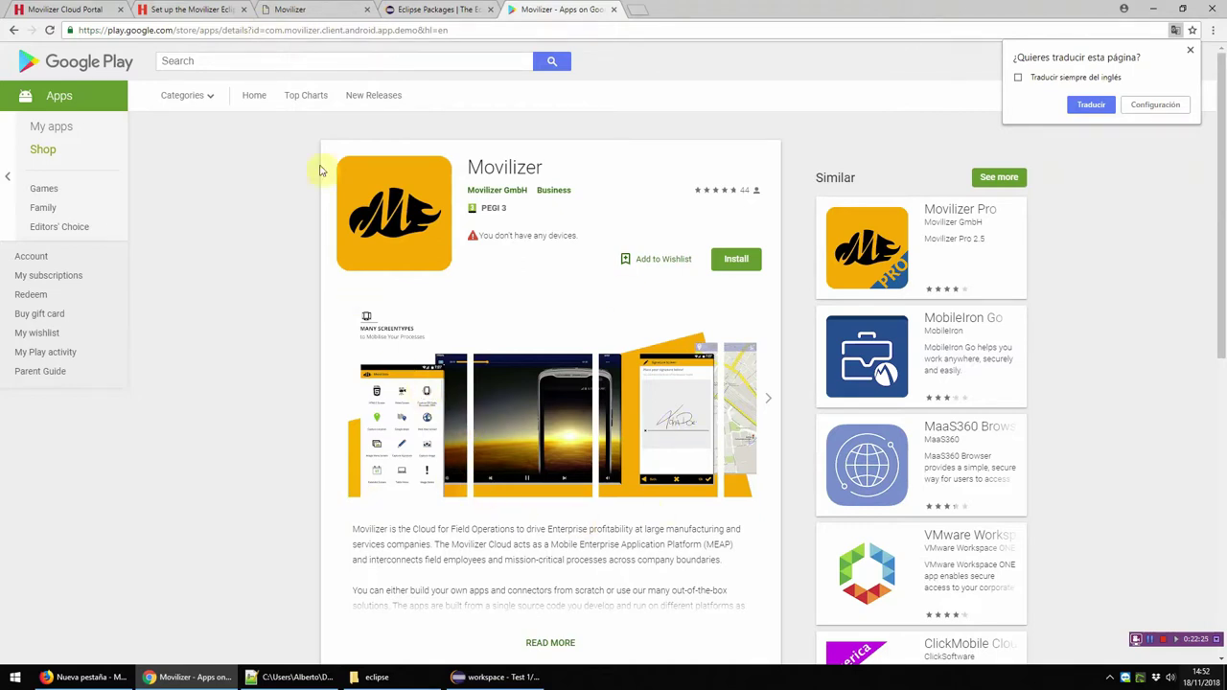
pyautogui.click(309, 12)
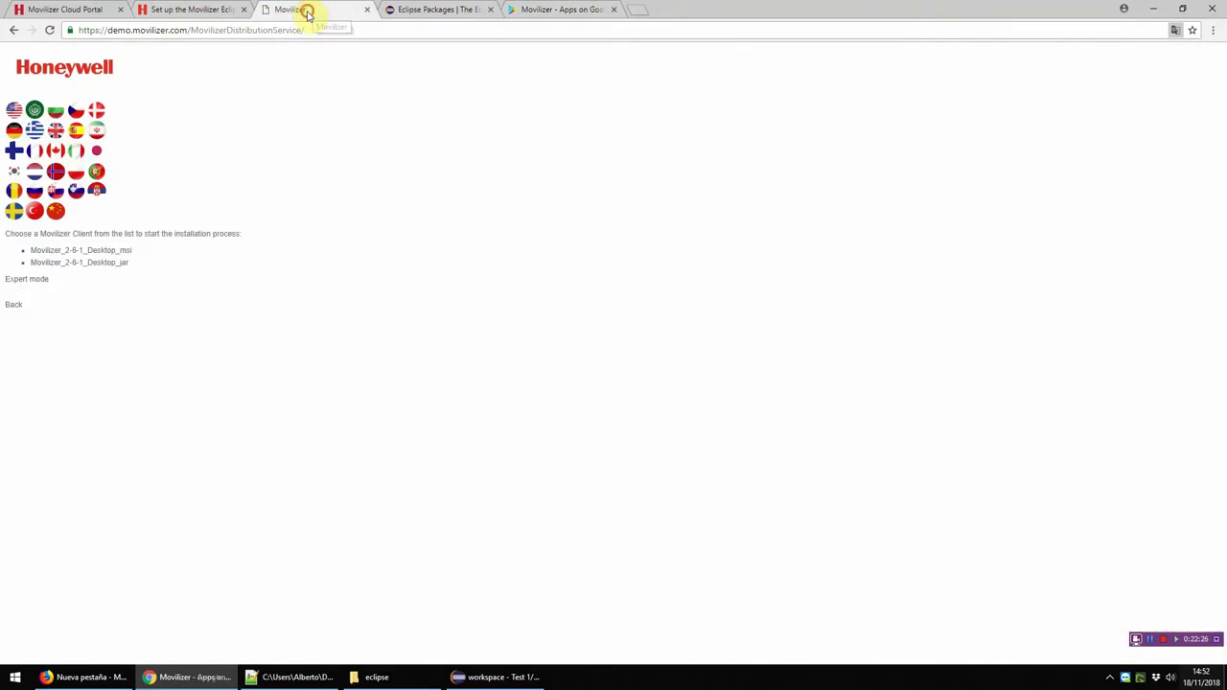
# Step: Clear the participant line selection in the Eclipse XML and return to the distribution page
pyautogui.click(229, 32)
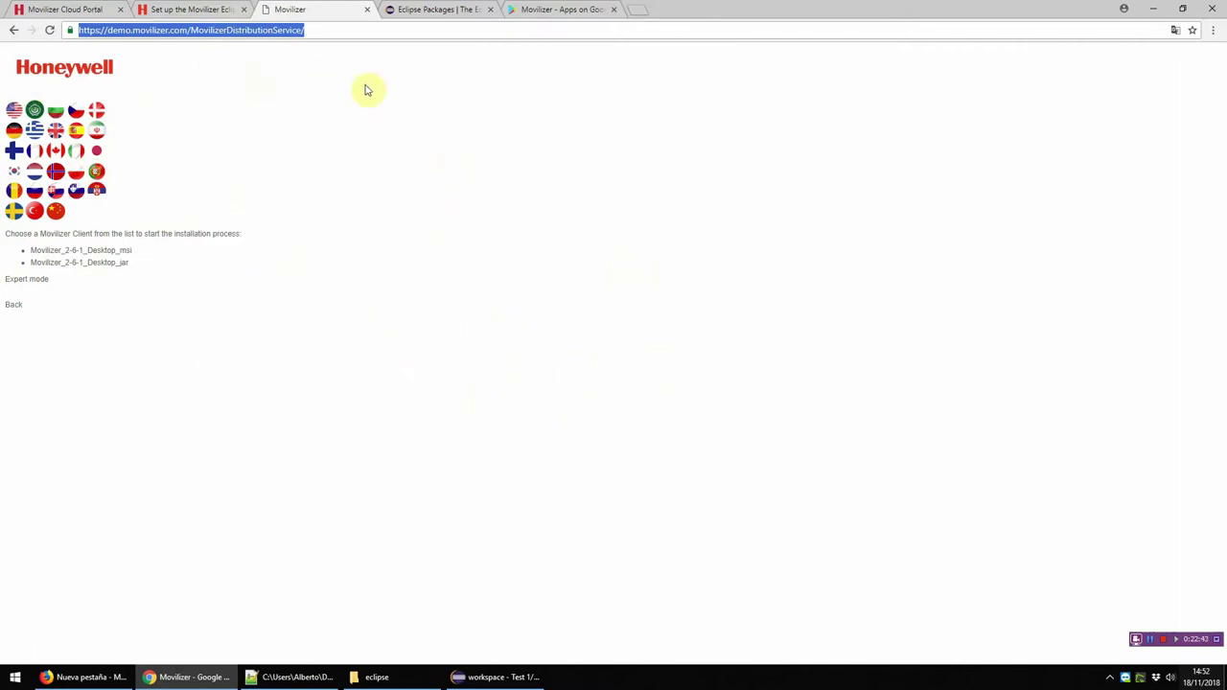
pyautogui.click(508, 677)
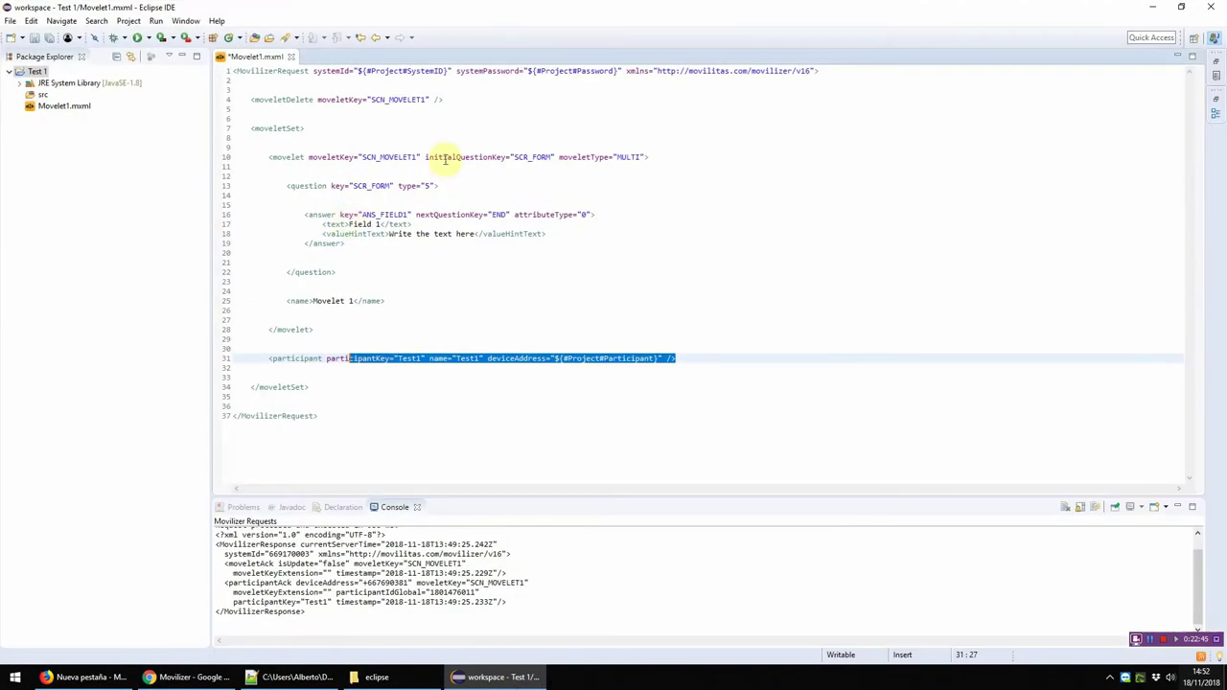
pyautogui.click(427, 70)
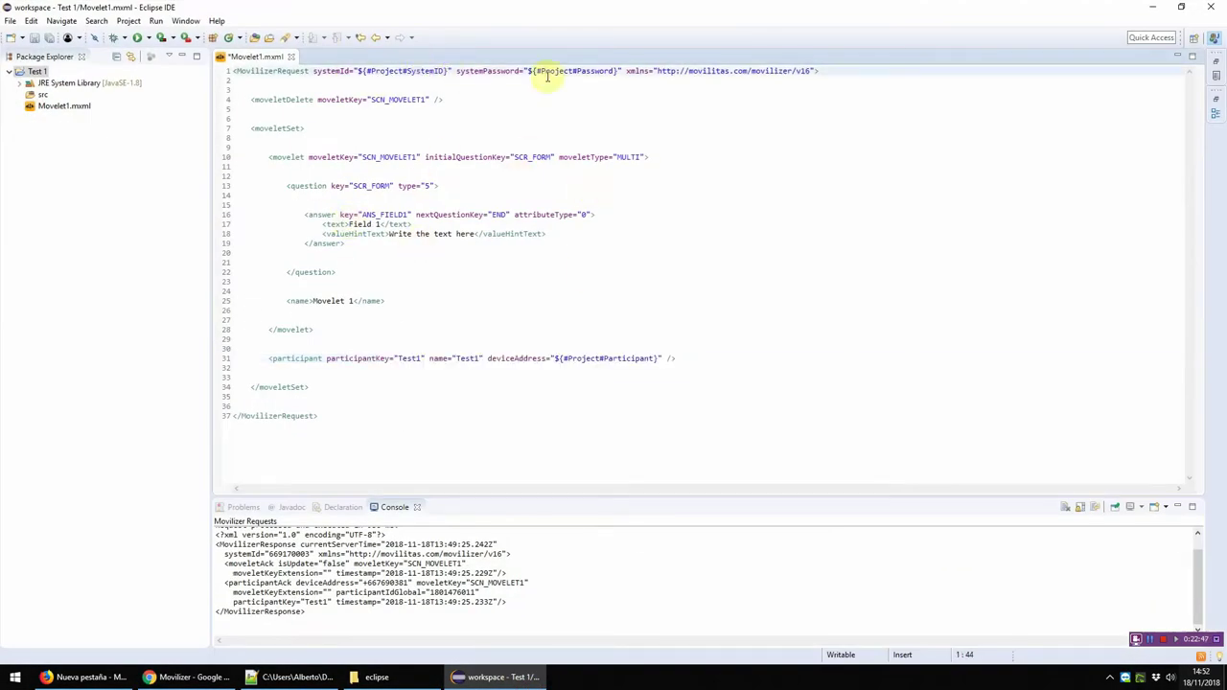
pyautogui.hotkey('alt', 'Tab')
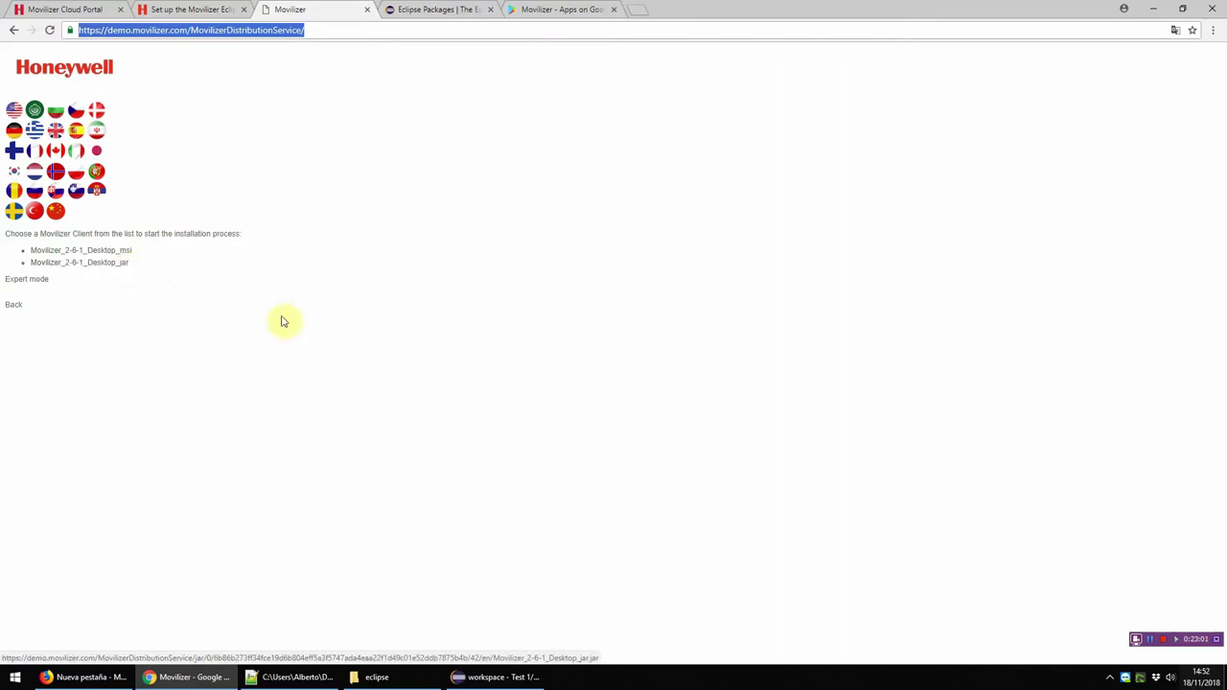
# Step: List all client versions in Expert mode, go back to Simple mode, and minimise the browser
pyautogui.click(41, 284)
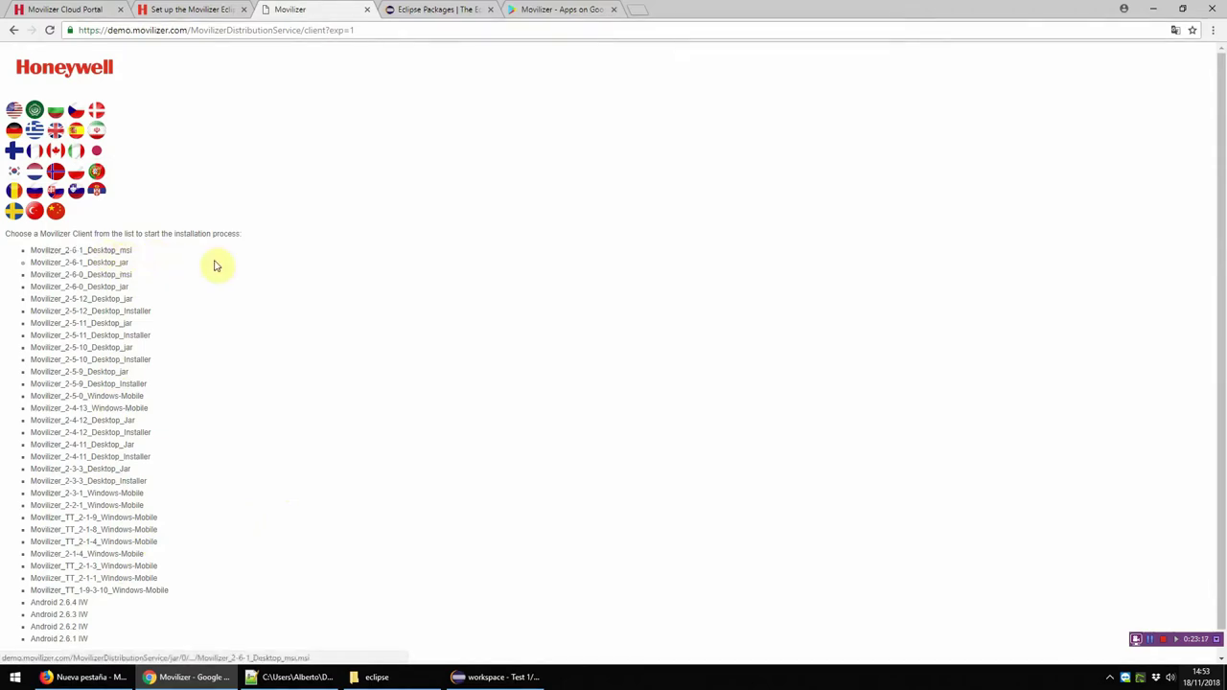
pyautogui.scroll(-2, 110, 599)
pyautogui.click(38, 631)
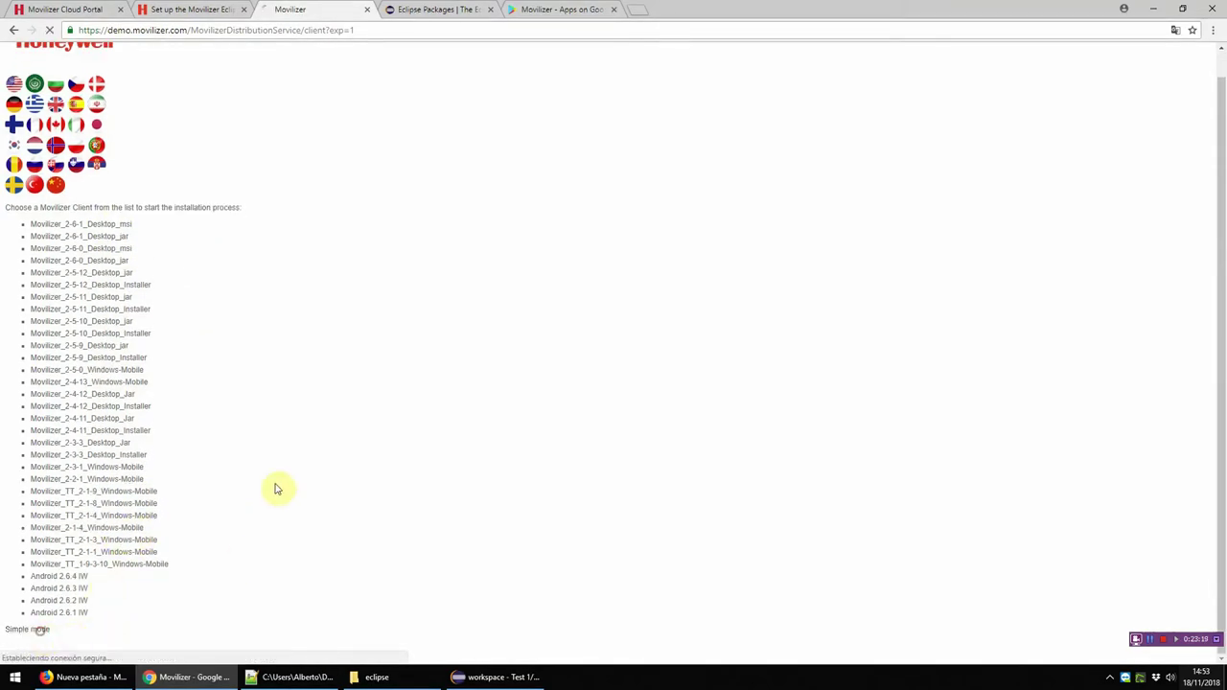
pyautogui.click(1154, 9)
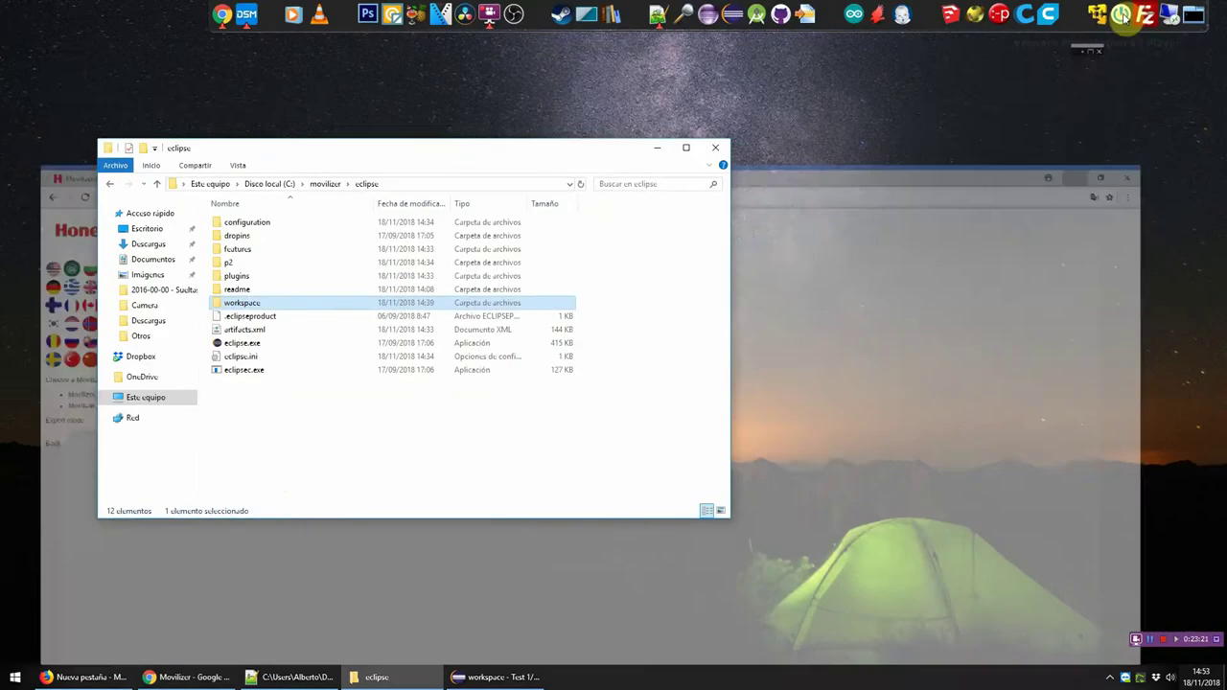
# Step: Navigate to C:\movilizer\cliente\Demo 2.6.1 and select Movilizer_2-6-1_Desktop_jar.jar
pyautogui.hotkey('alt', 'Up')
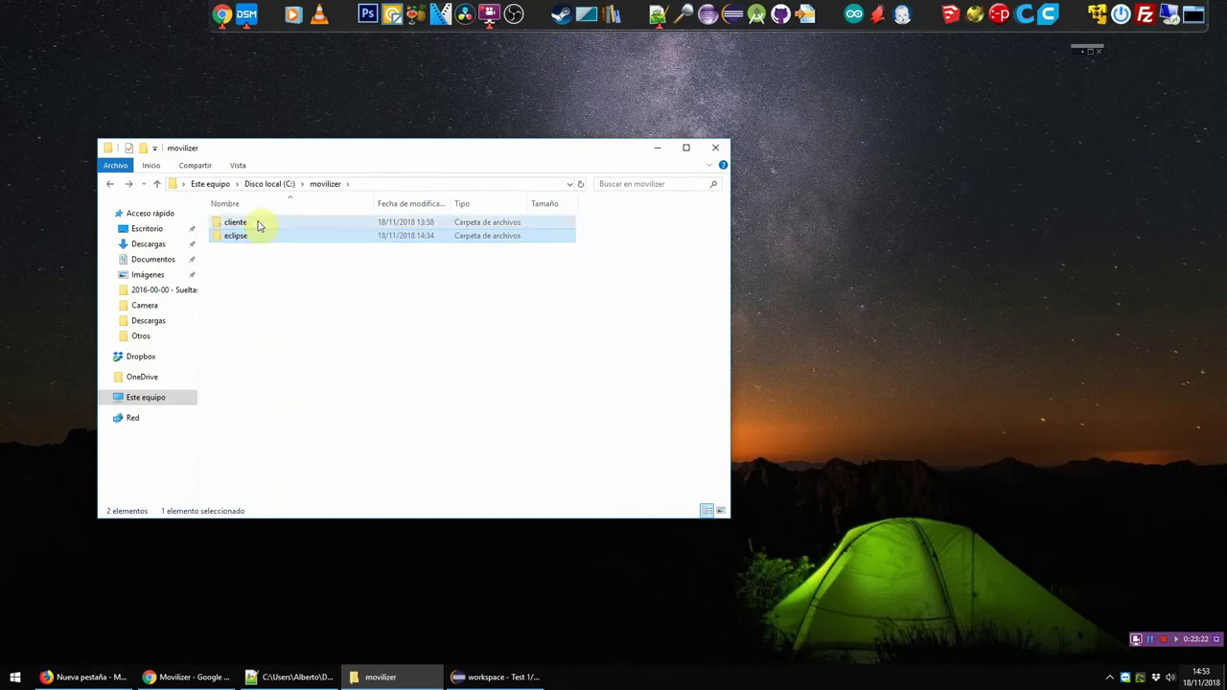
pyautogui.doubleClick(255, 223)
pyautogui.click(259, 224)
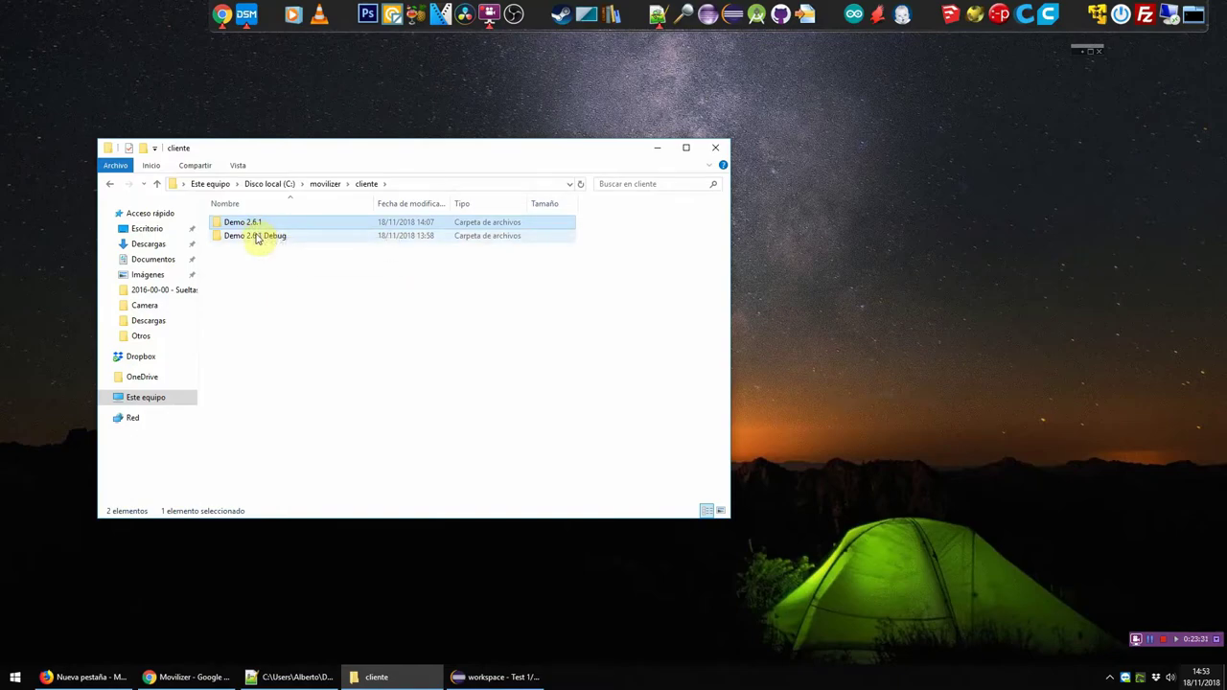
pyautogui.click(495, 677)
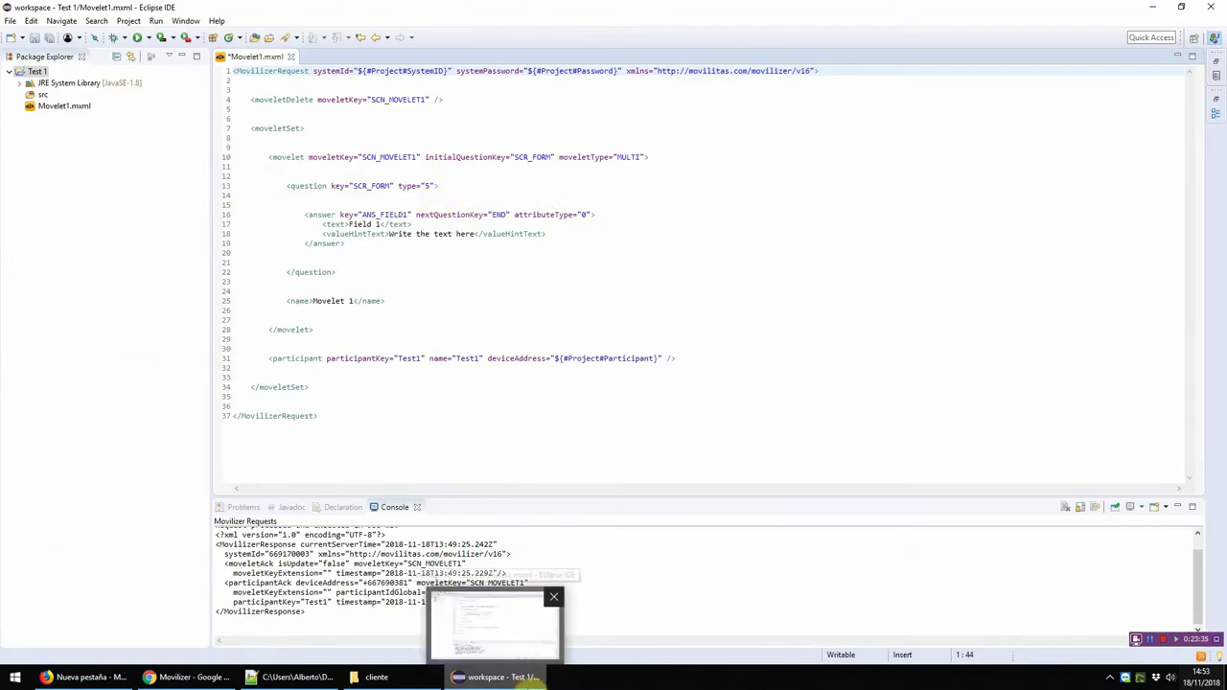
pyautogui.click(530, 677)
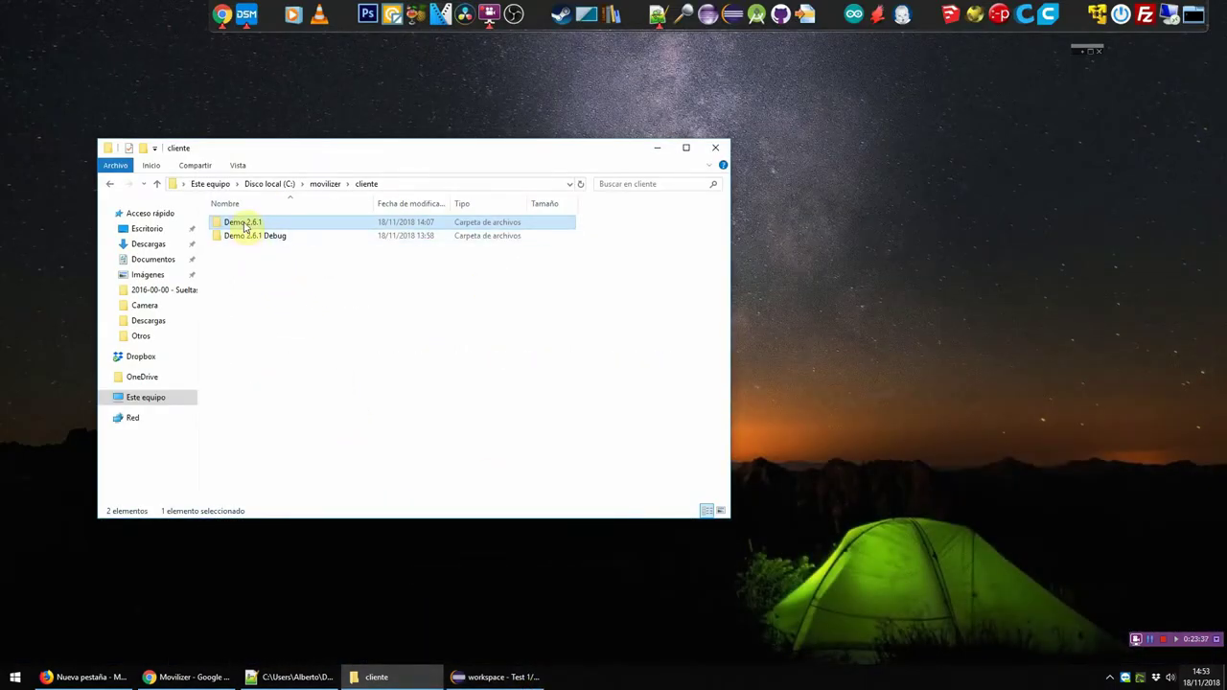
pyautogui.doubleClick(243, 224)
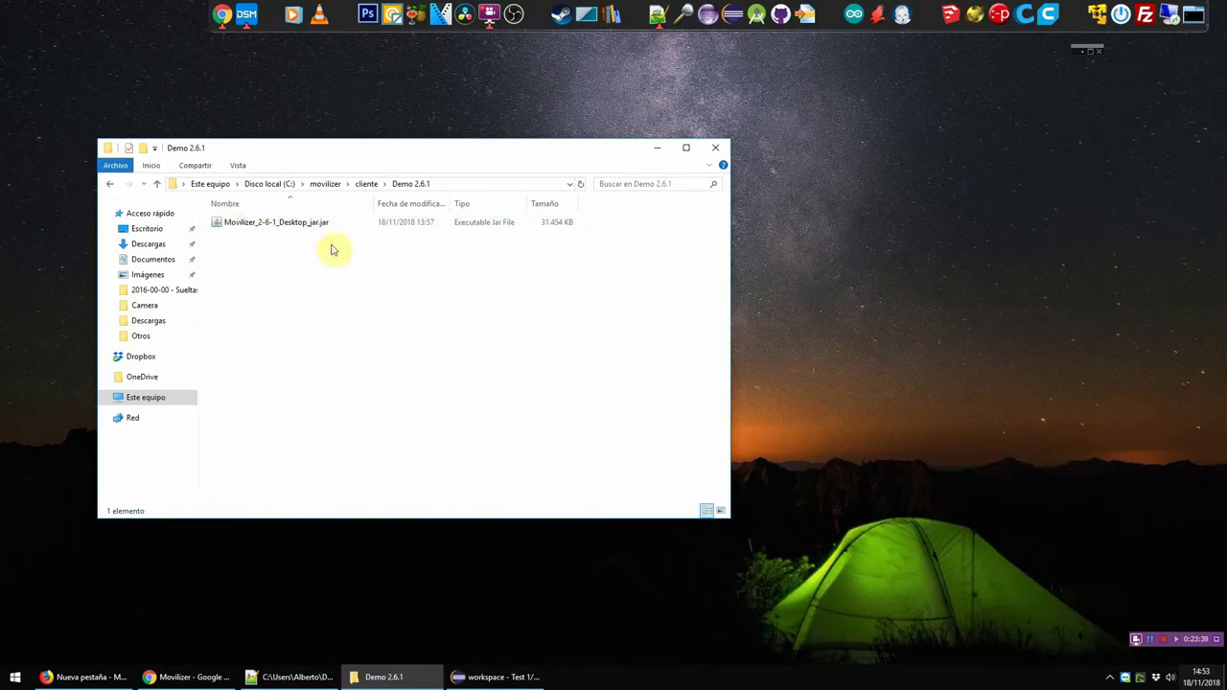
pyautogui.click(316, 225)
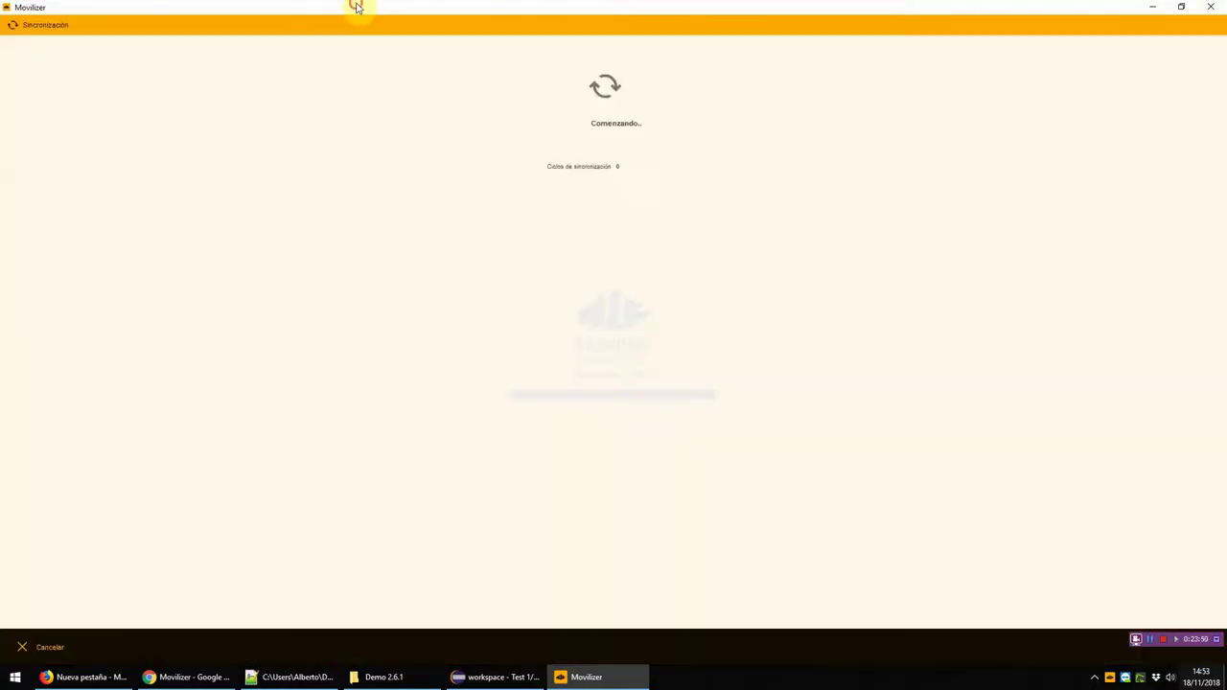
# Step: Un-maximise the client, hide its navigation panel, and narrow and move the window left beside the files
pyautogui.moveTo(355, 6); pyautogui.dragTo(767, 122)
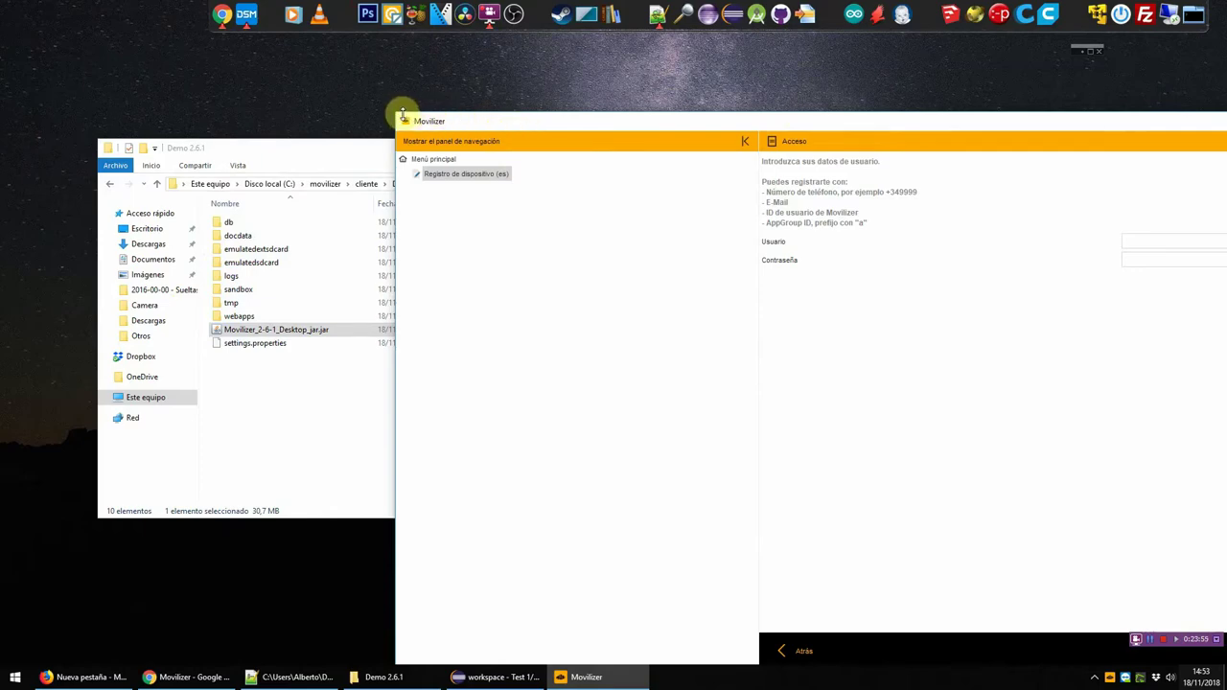
pyautogui.moveTo(403, 117); pyautogui.dragTo(264, 103)
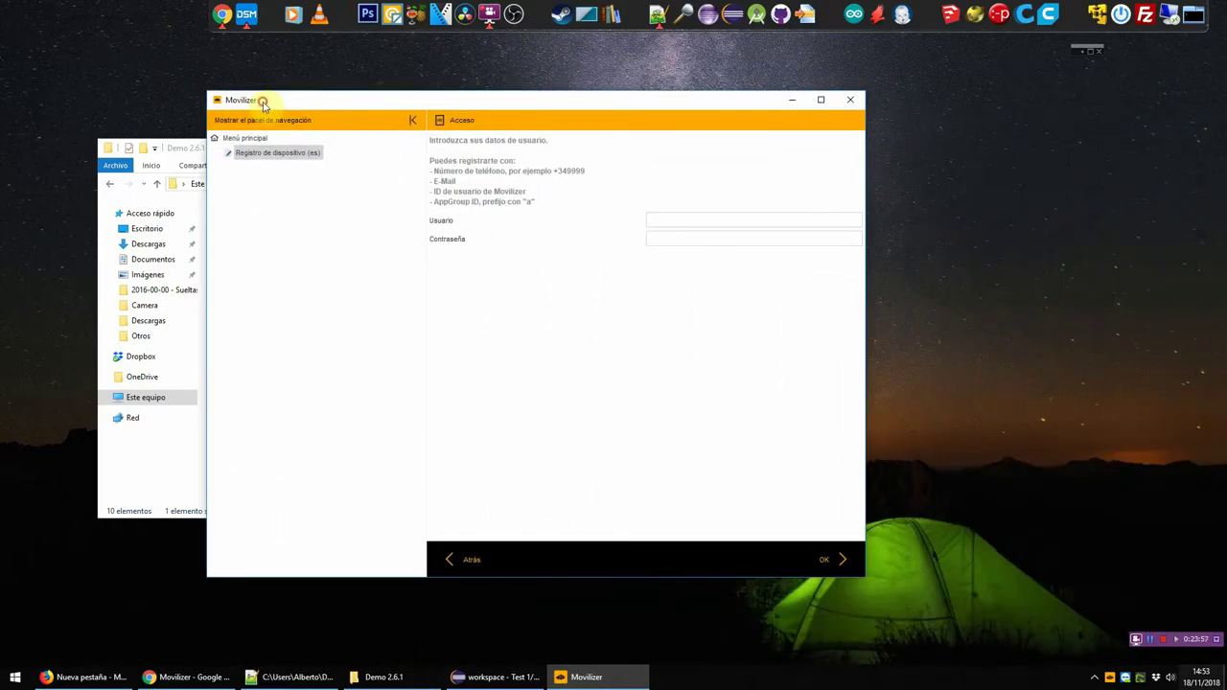
pyautogui.click(323, 201)
pyautogui.moveTo(206, 495); pyautogui.dragTo(481, 480)
pyautogui.moveTo(633, 101); pyautogui.dragTo(513, 100)
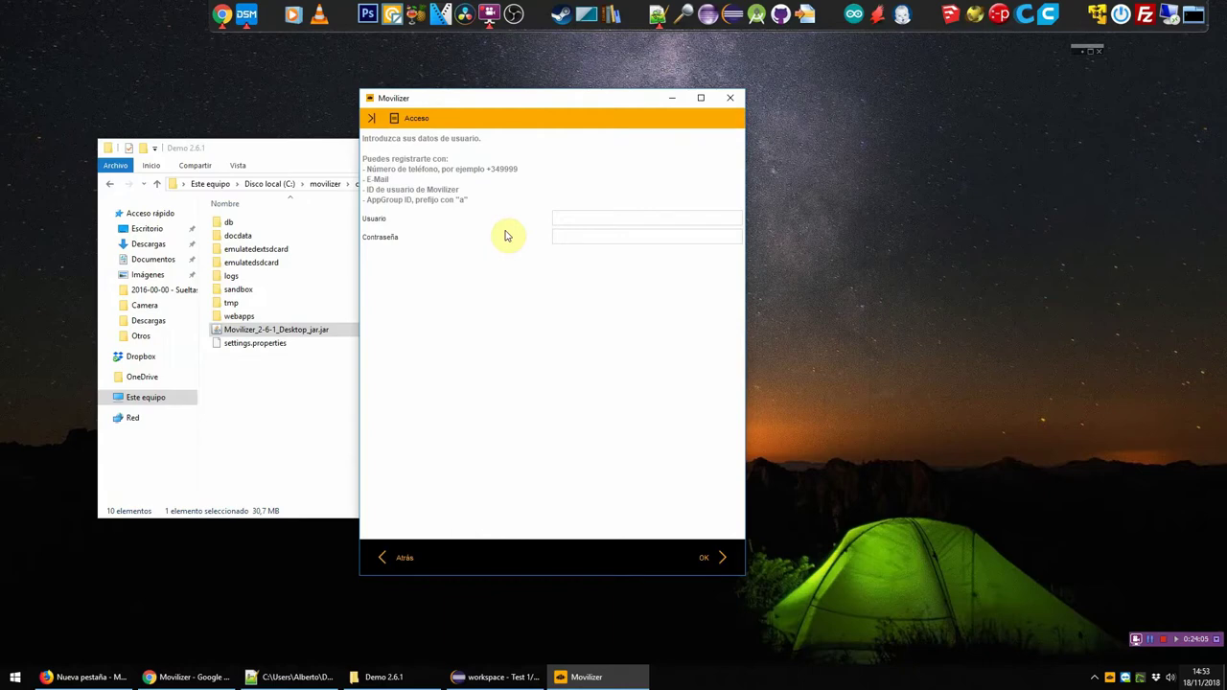
# Step: Log in by pasting the user's phone number and typing the password, then dismiss the sync result
pyautogui.click(570, 235)
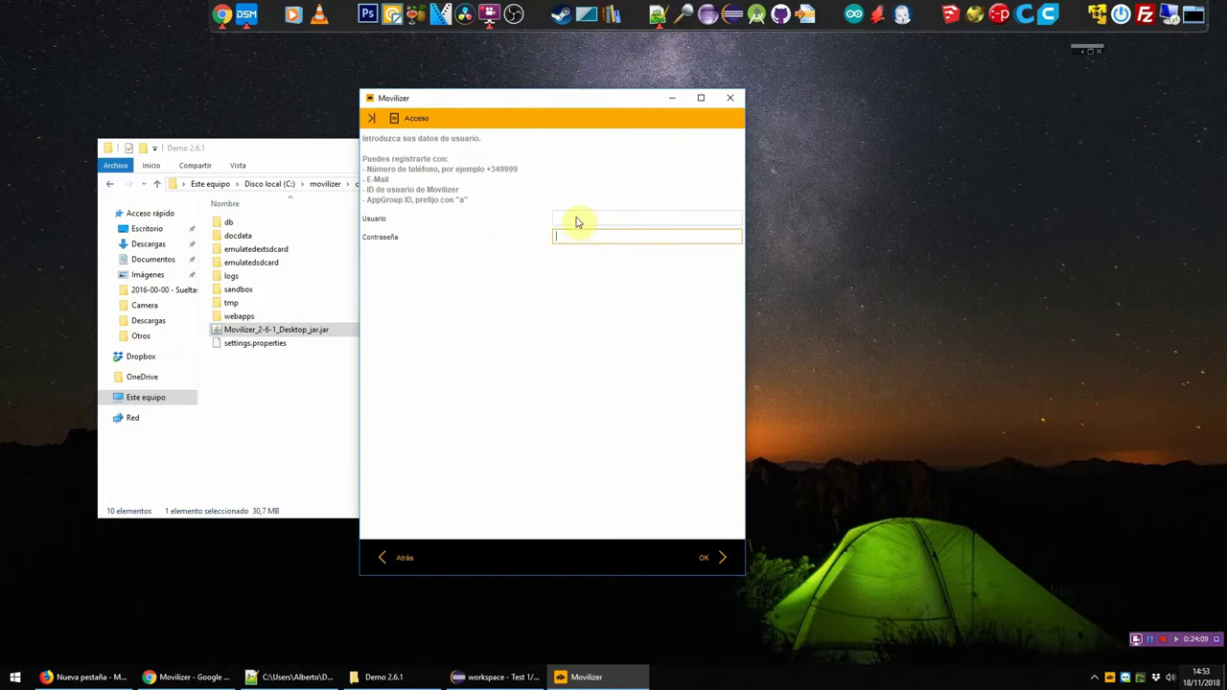
pyautogui.click(1153, 644)
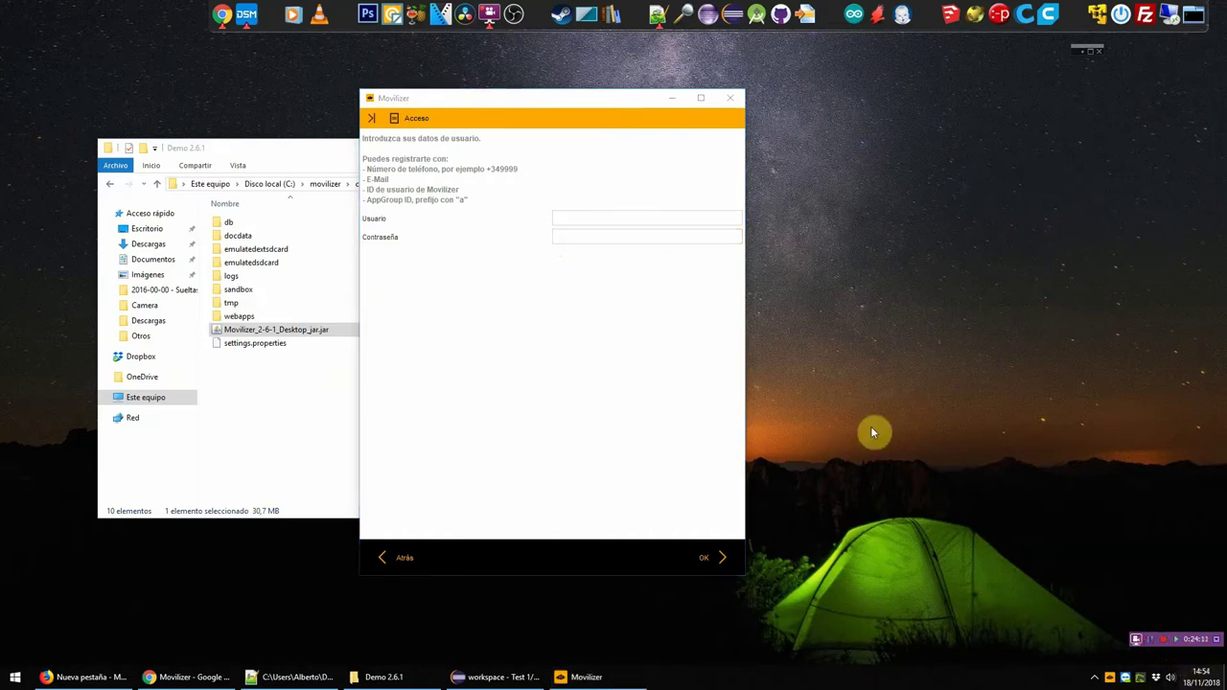
pyautogui.click(589, 219)
pyautogui.click(593, 239)
pyautogui.write('*******')
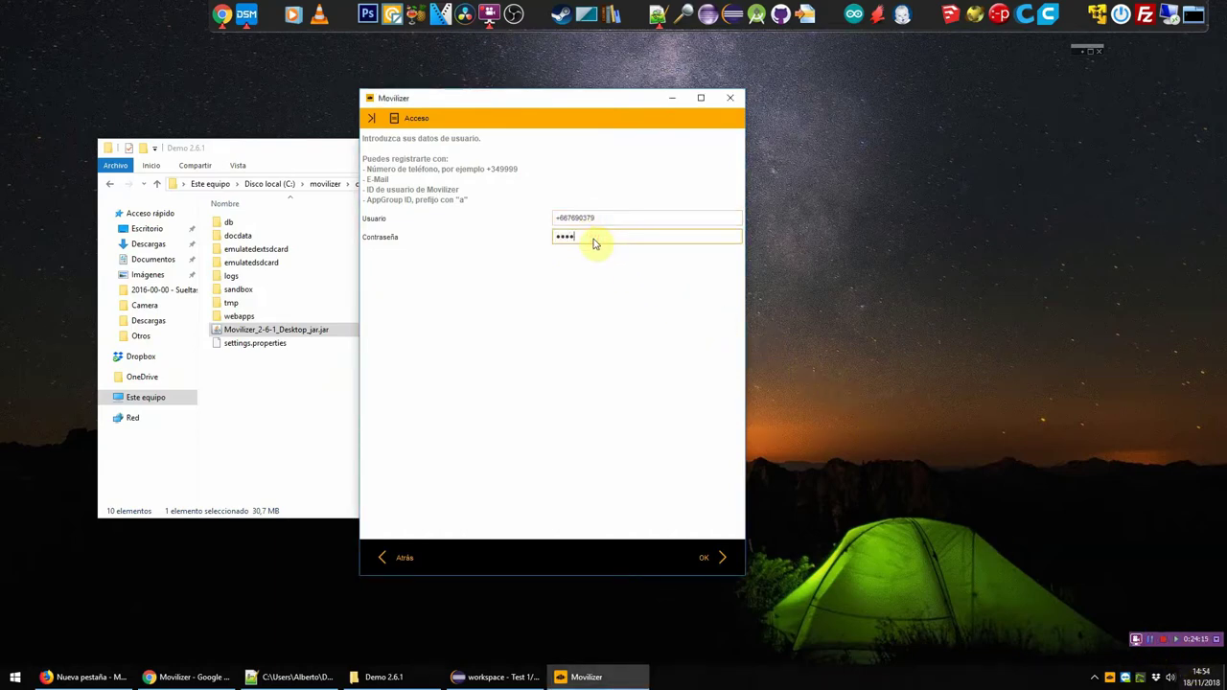
pyautogui.write('*')
pyautogui.hotkey('shift', 'Tab')
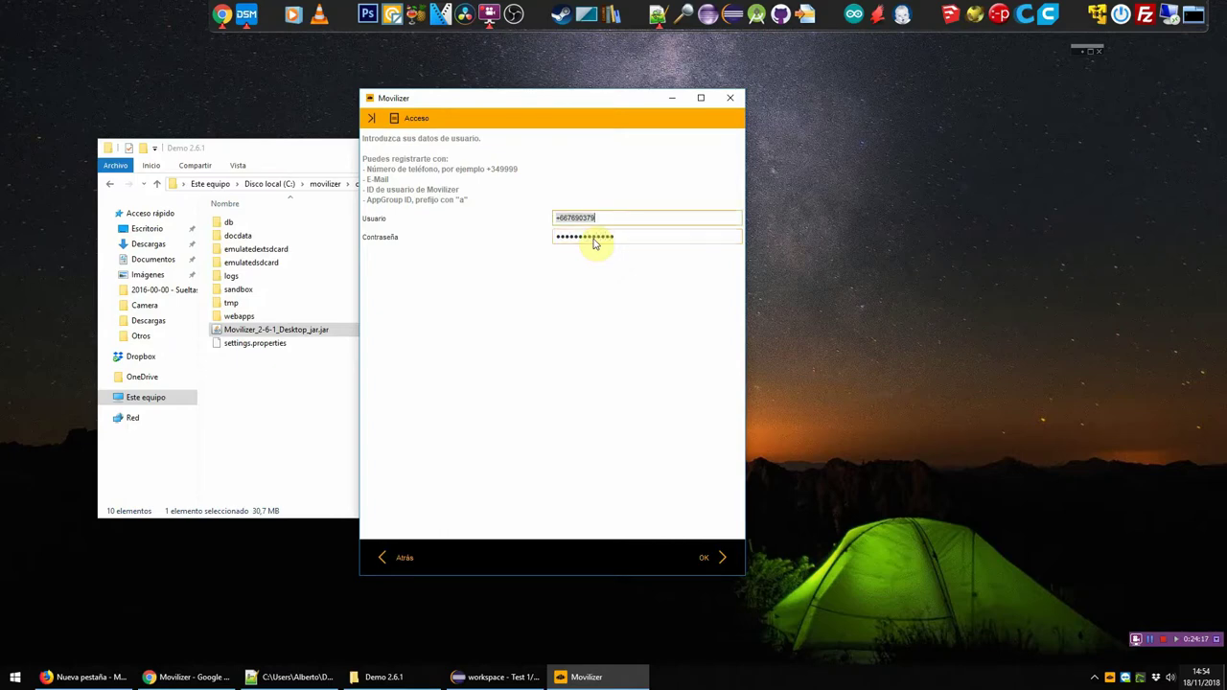
pyautogui.press('Return')
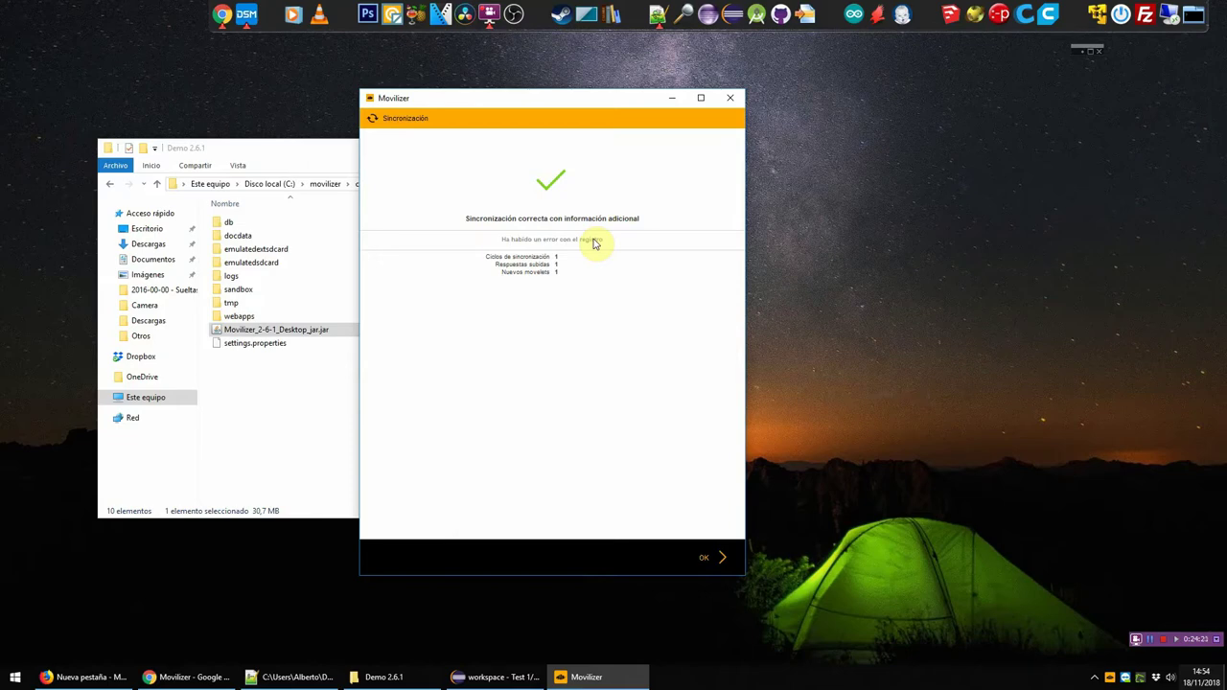
pyautogui.click(710, 558)
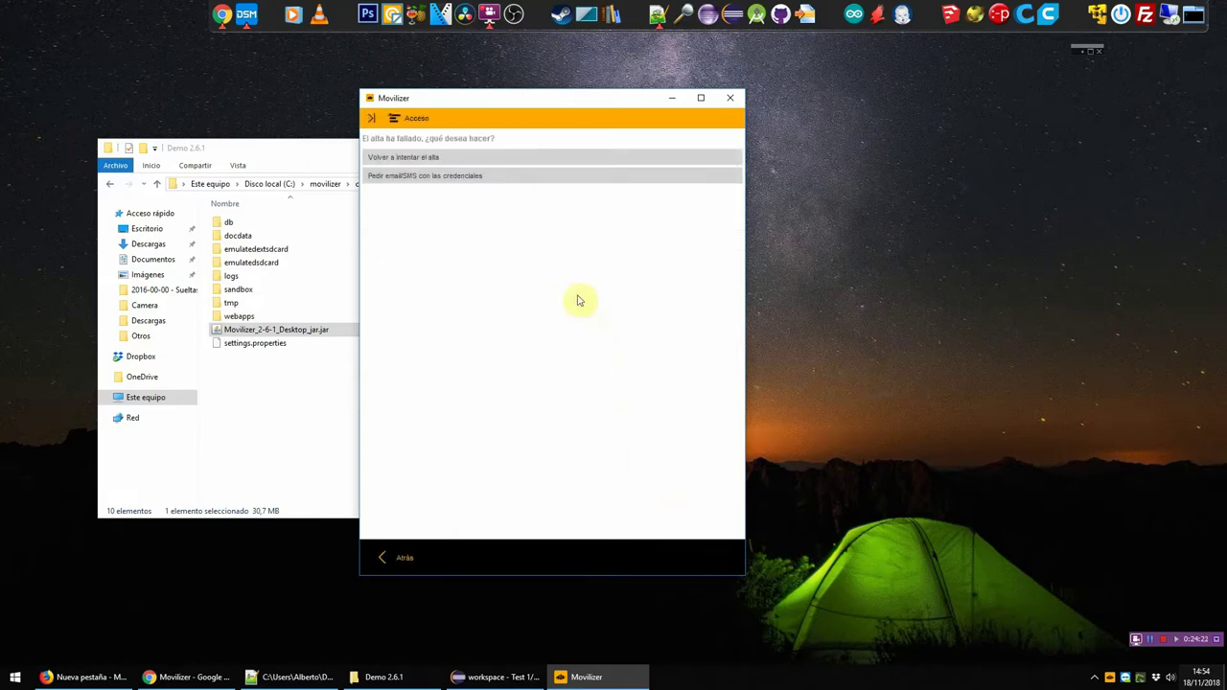
# Step: Retry registration with a corrected phone number and the password, then acknowledge the sync result
pyautogui.click(412, 157)
pyautogui.click(613, 223)
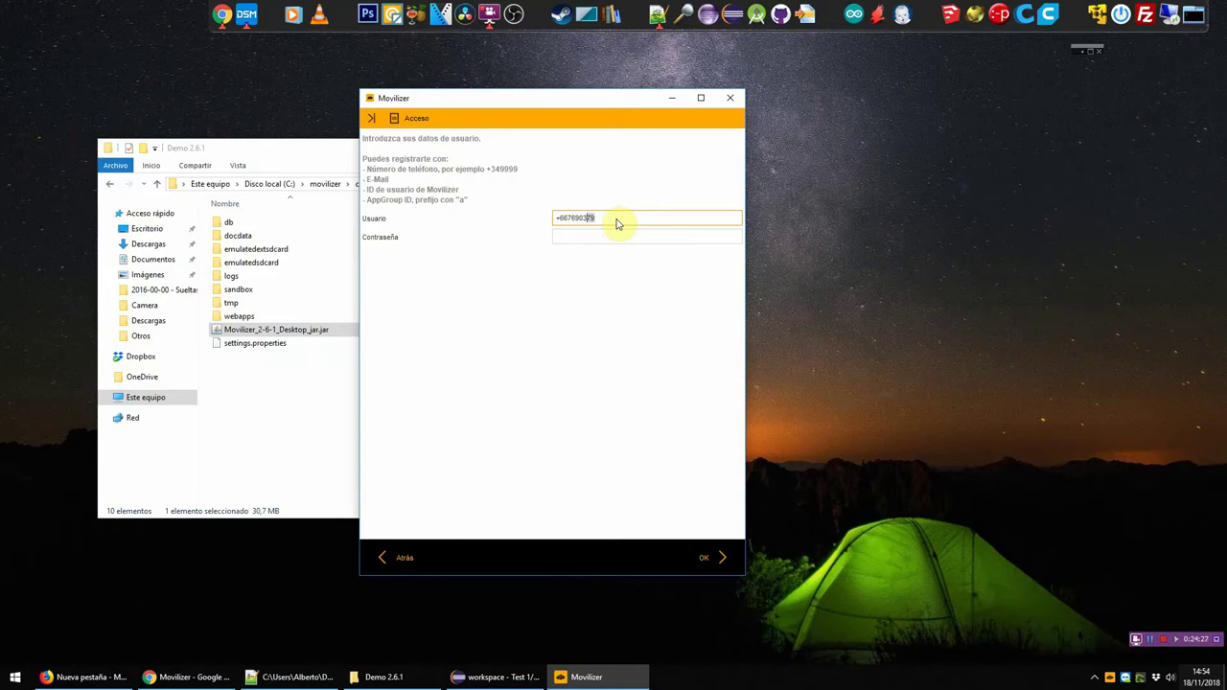
pyautogui.write('1')
pyautogui.press('Tab')
pyautogui.write('••••••••••••••')
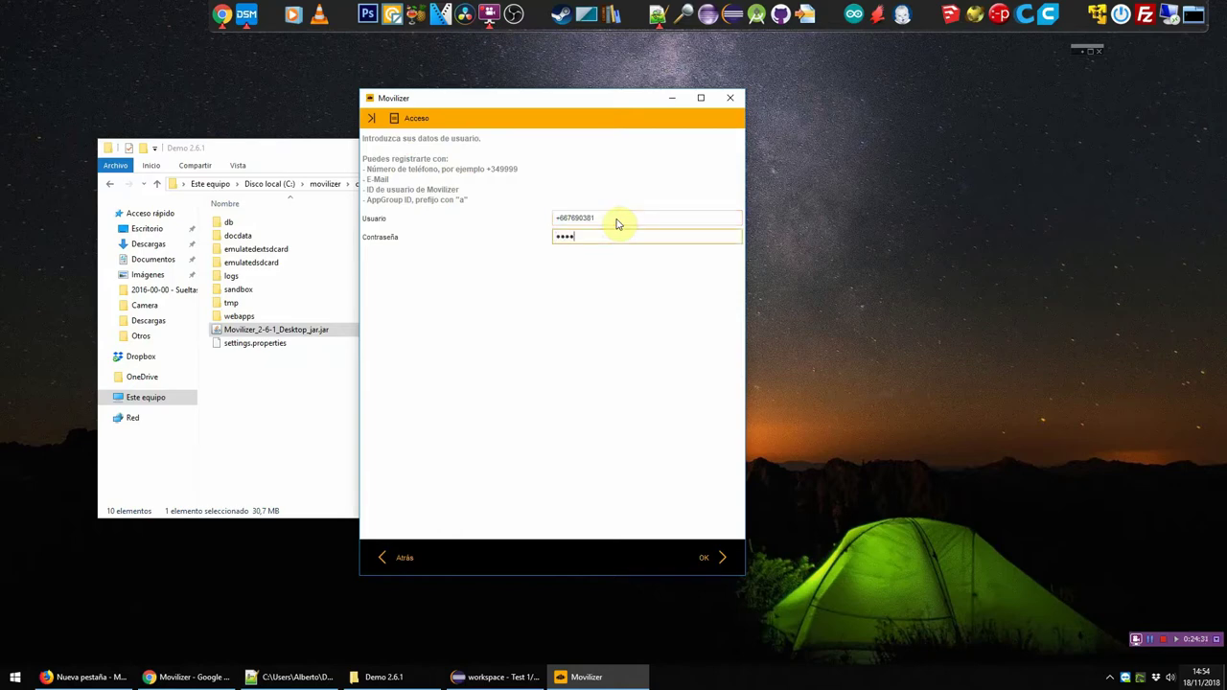
pyautogui.press('Return')
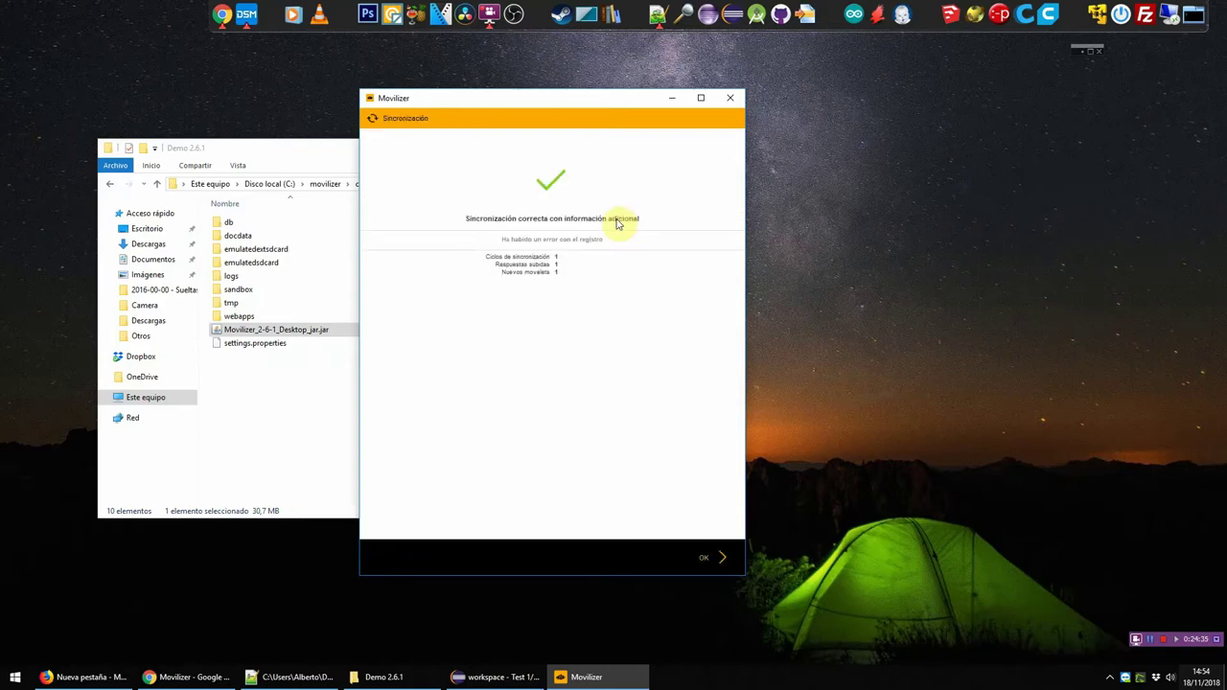
pyautogui.click(717, 559)
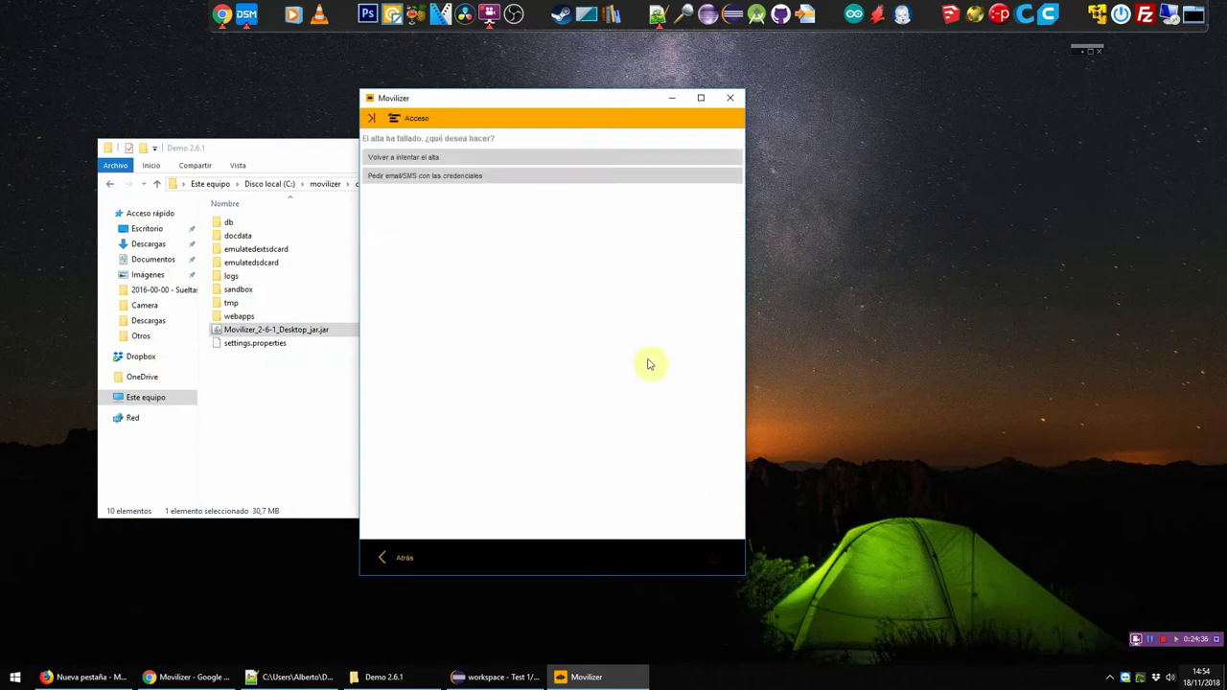
# Step: Retry registration once more, entering the password and submitting the login
pyautogui.click(414, 174)
pyautogui.click(608, 237)
pyautogui.write('•••••••••')
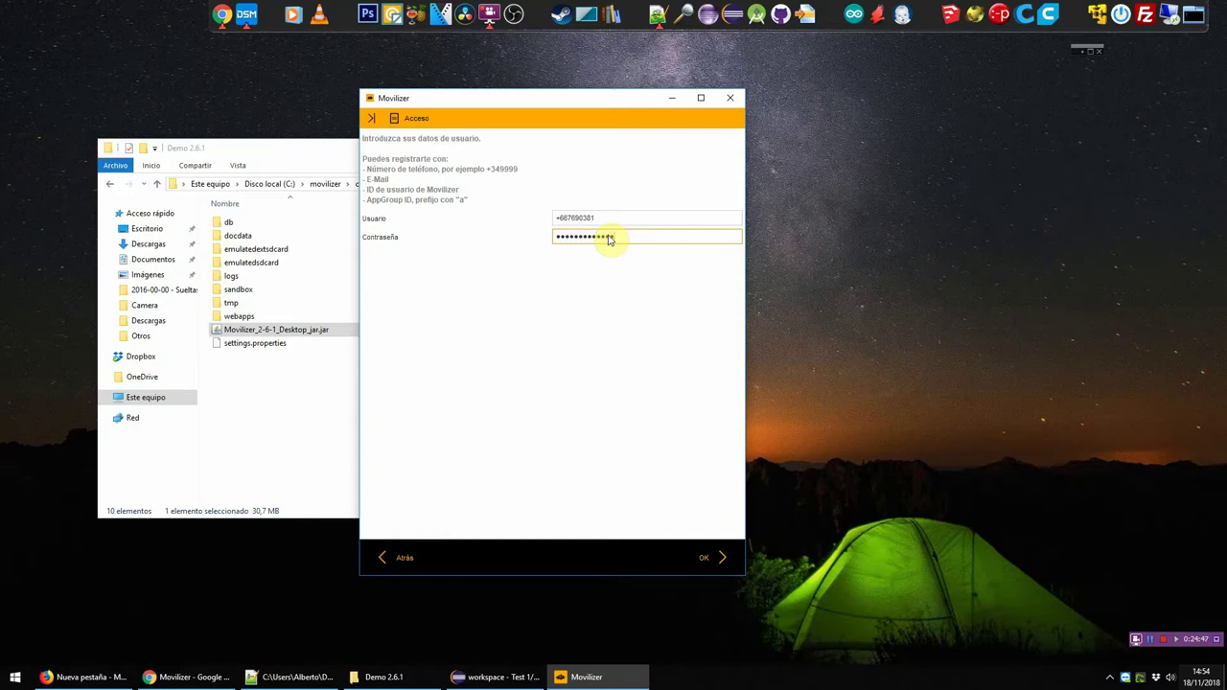
pyautogui.press('Return')
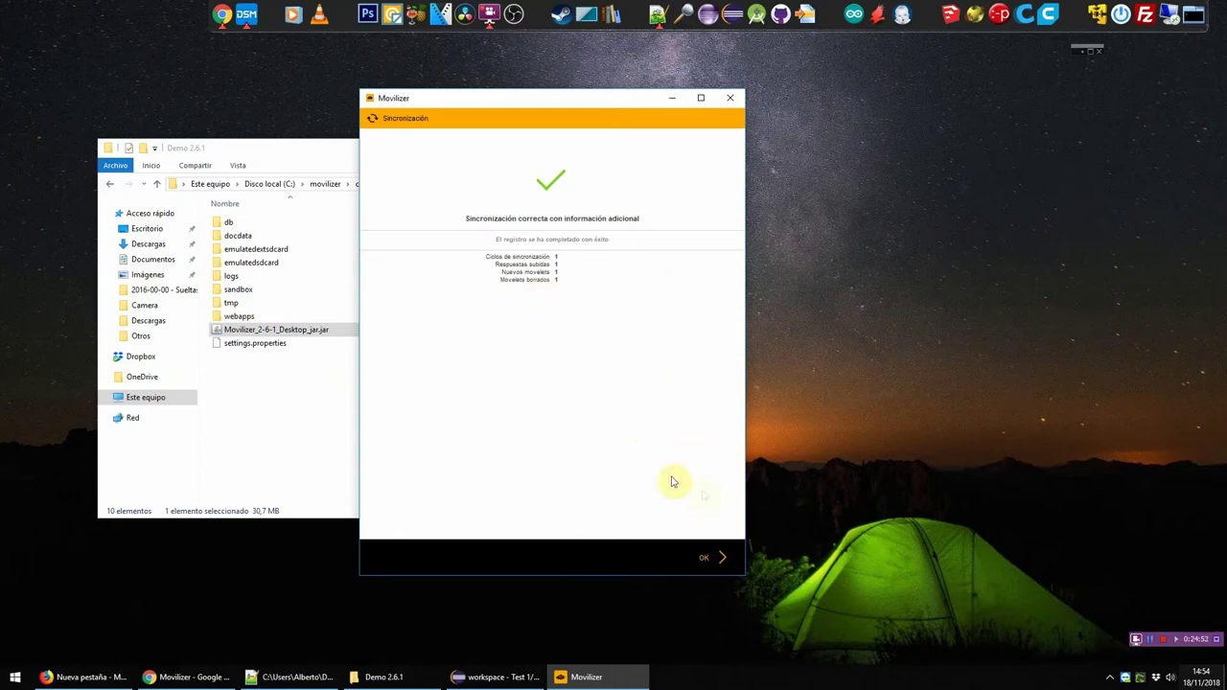
# Step: Dismiss the sync summary, answer Movelet 1's Field 1 with 'sf43423423dfdssdf', and submit
pyautogui.click(709, 556)
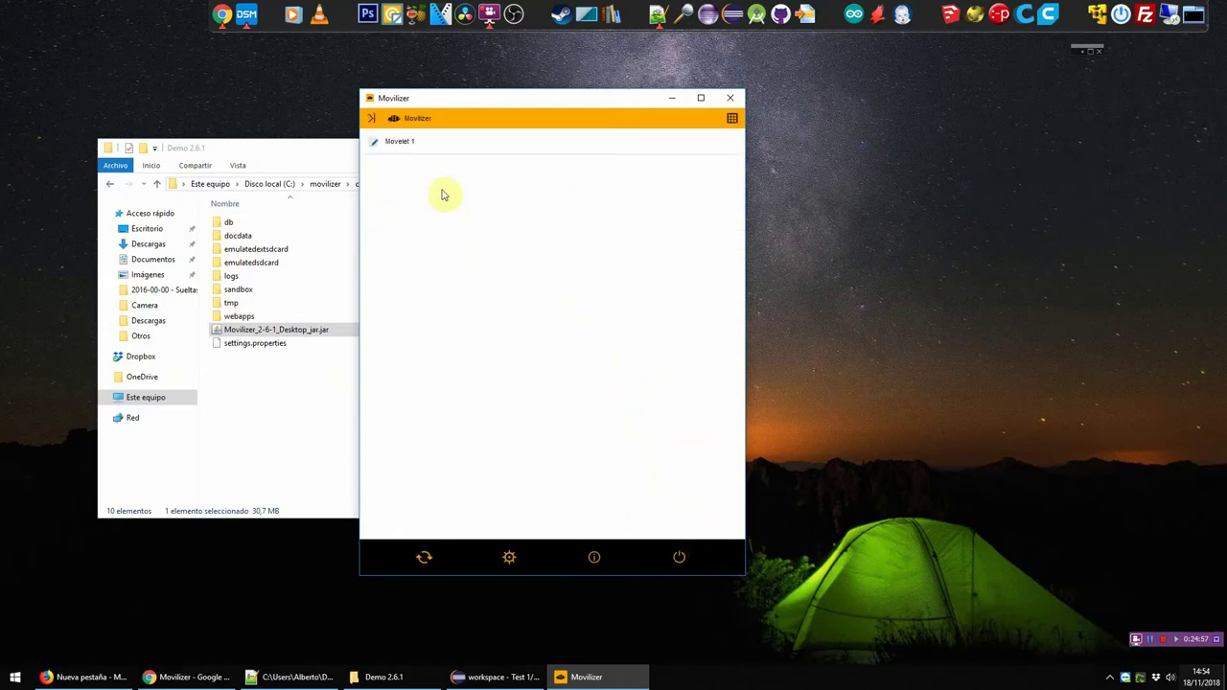
pyautogui.click(496, 677)
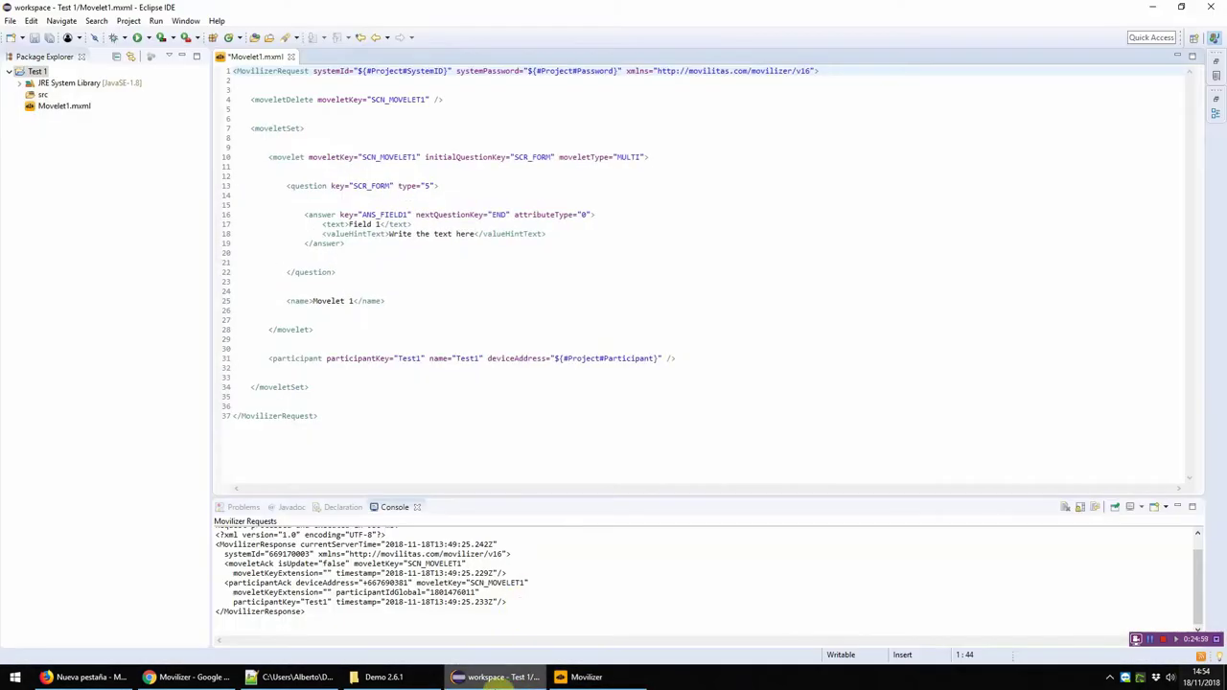
pyautogui.click(495, 677)
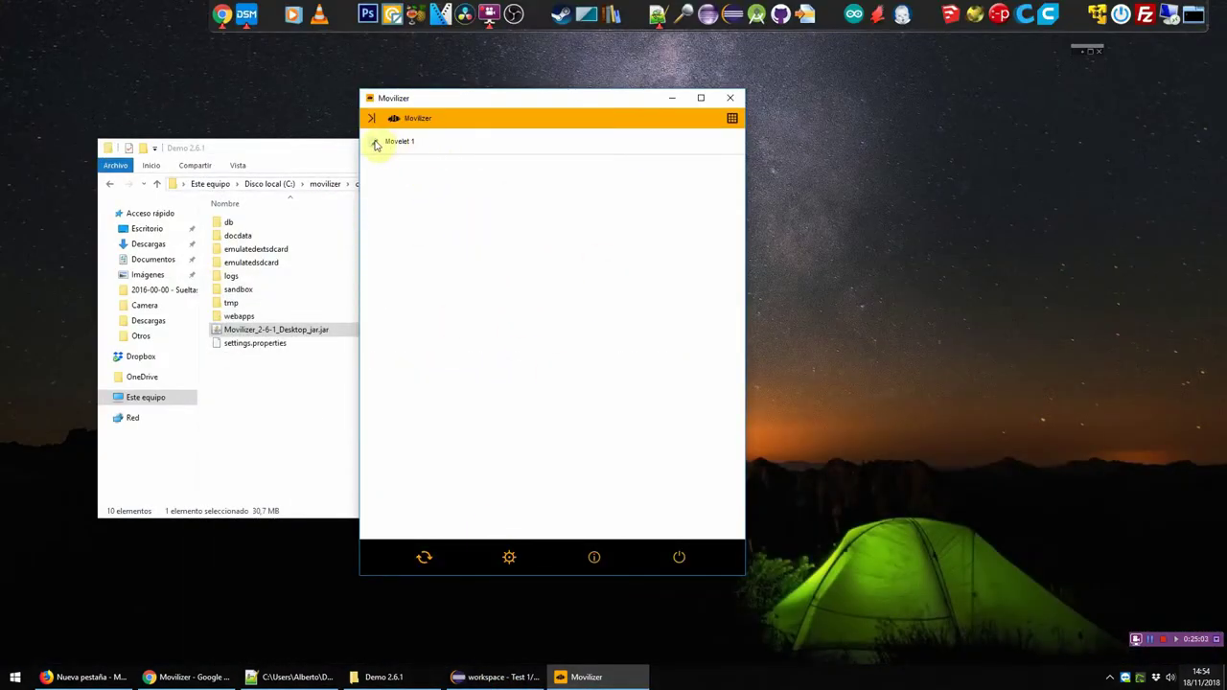
pyautogui.click(418, 149)
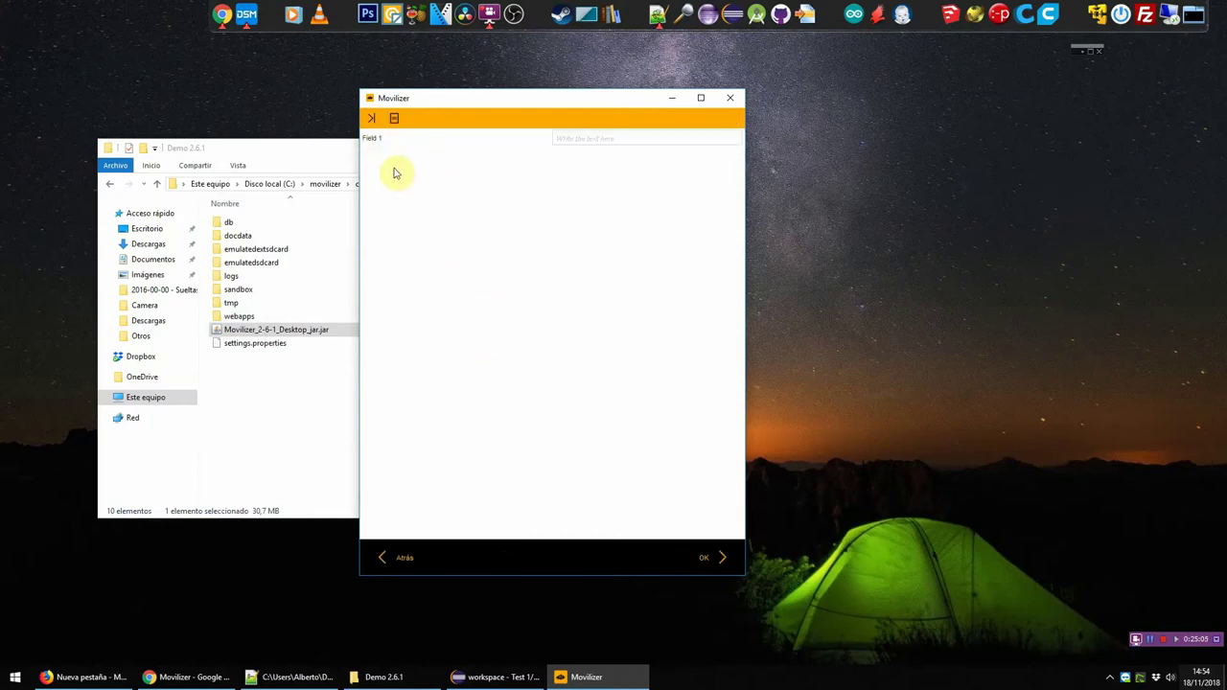
pyautogui.click(589, 141)
pyautogui.write('sf43423423dfdssdf')
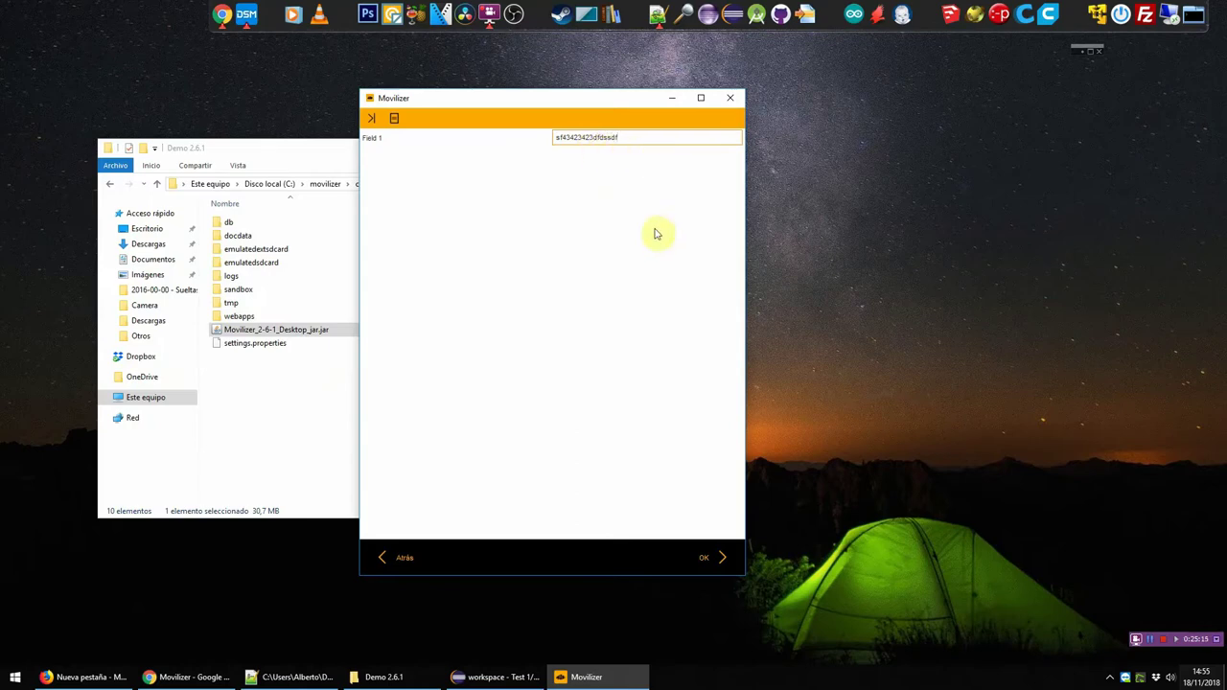
pyautogui.click(709, 559)
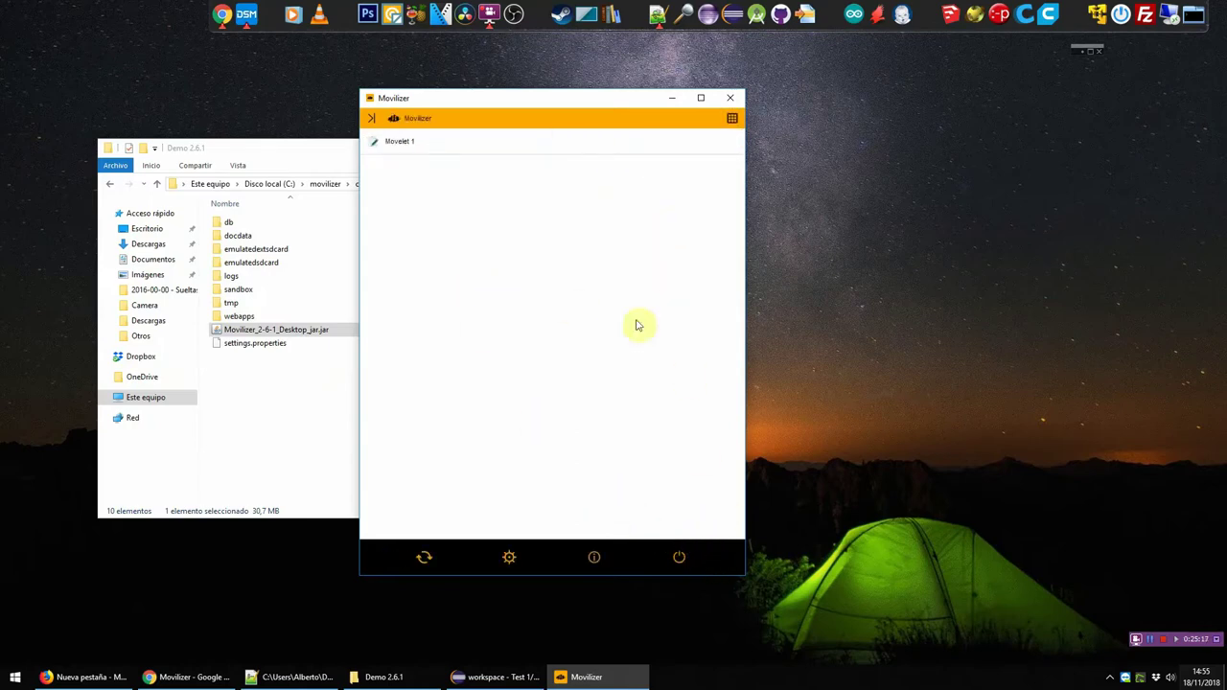
# Step: Reopen and submit Movelet 1 twice more, then return to the Eclipse workspace
pyautogui.click(478, 144)
pyautogui.click(708, 556)
pyautogui.click(430, 145)
pyautogui.click(718, 560)
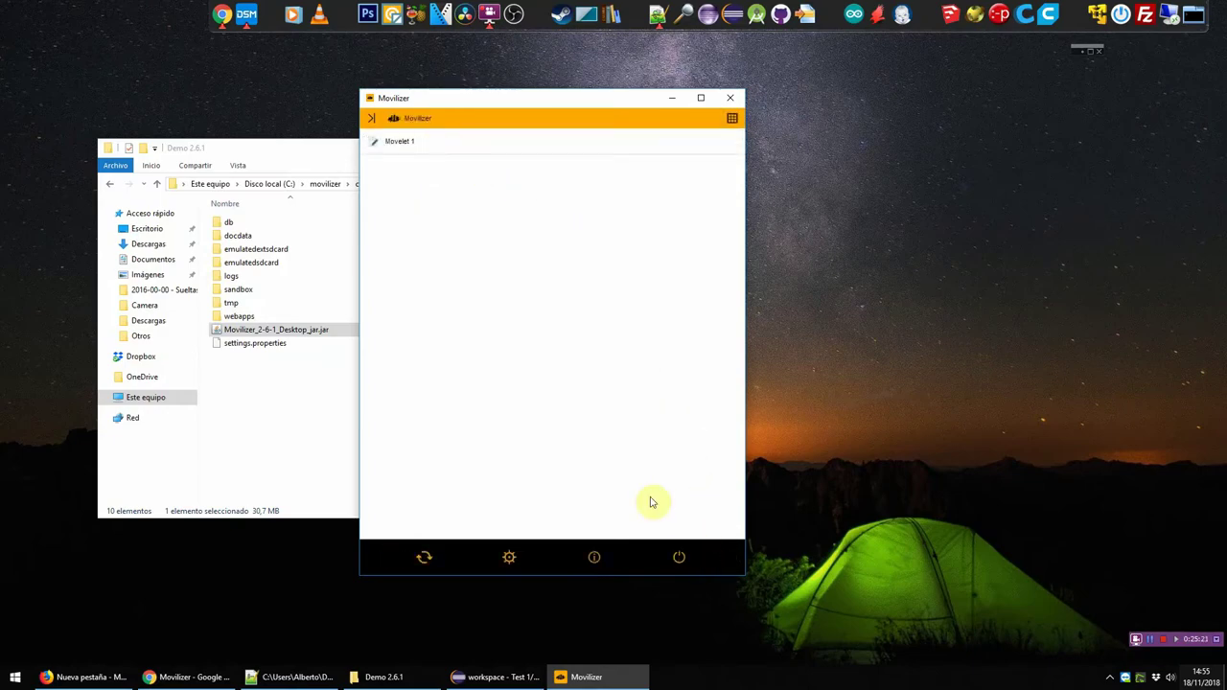
pyautogui.click(497, 676)
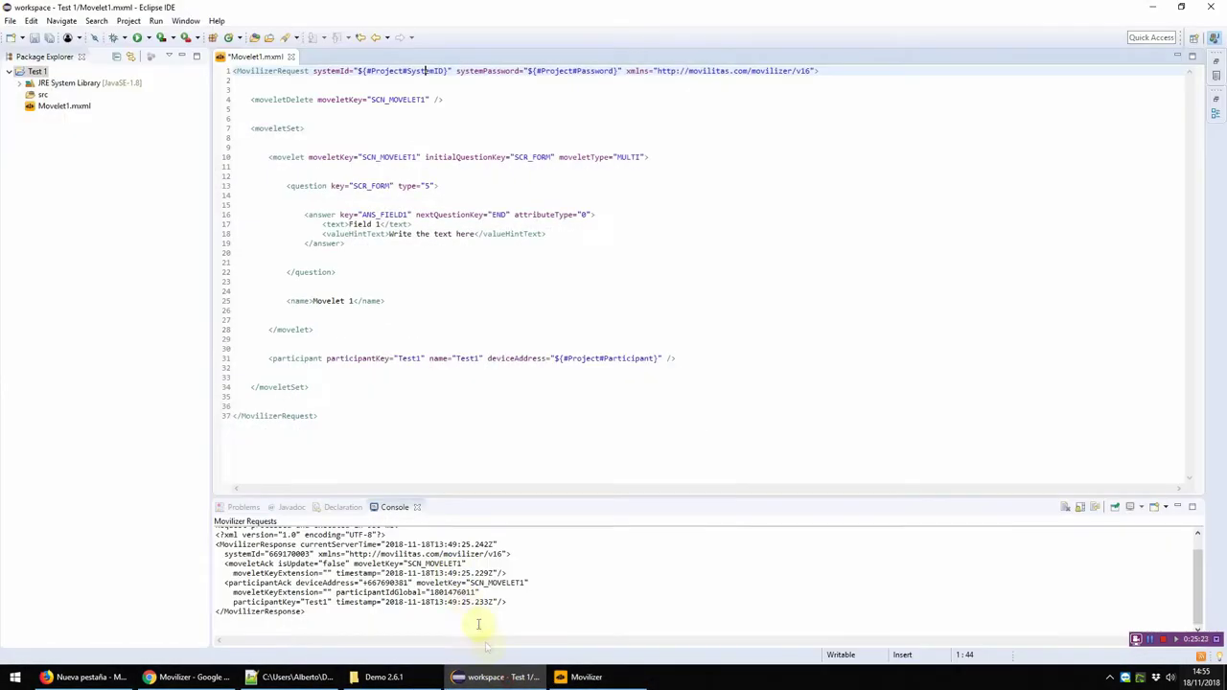
# Step: Insert a new question element via content assist below the first question's closing tag
pyautogui.click(368, 250)
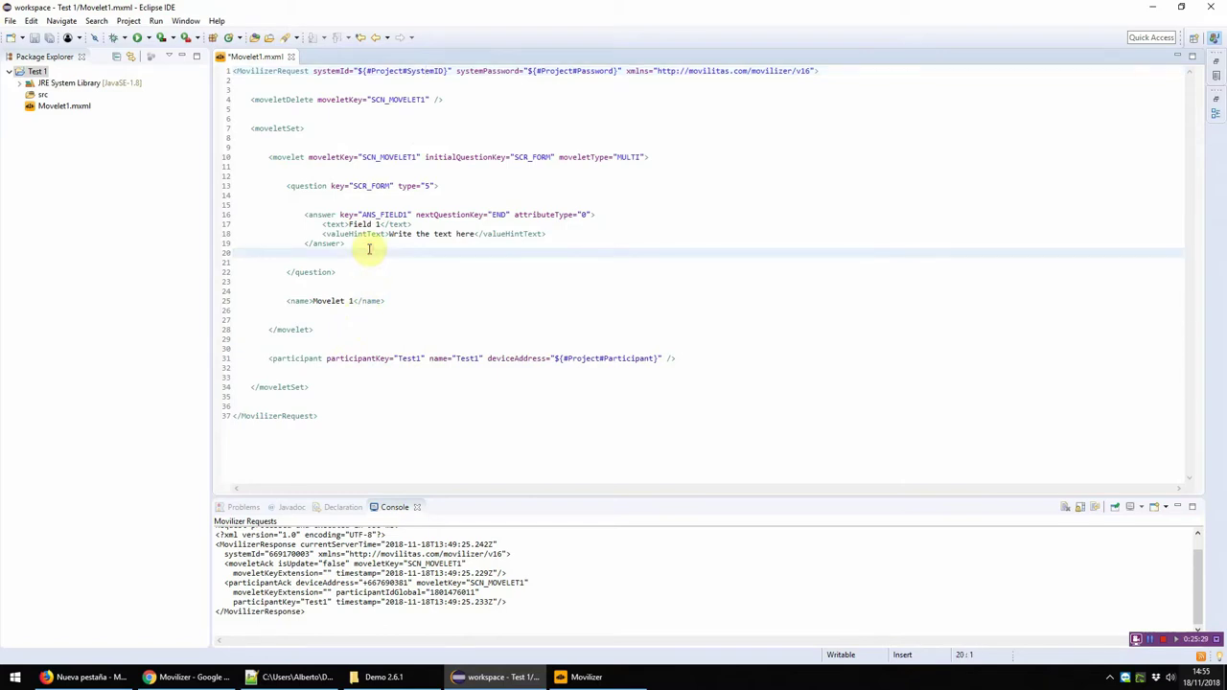
pyautogui.press('Down')
pyautogui.press('Down')
pyautogui.press('Return')
pyautogui.press('Return')
pyautogui.press('Return')
pyautogui.press('Return')
pyautogui.press('Return')
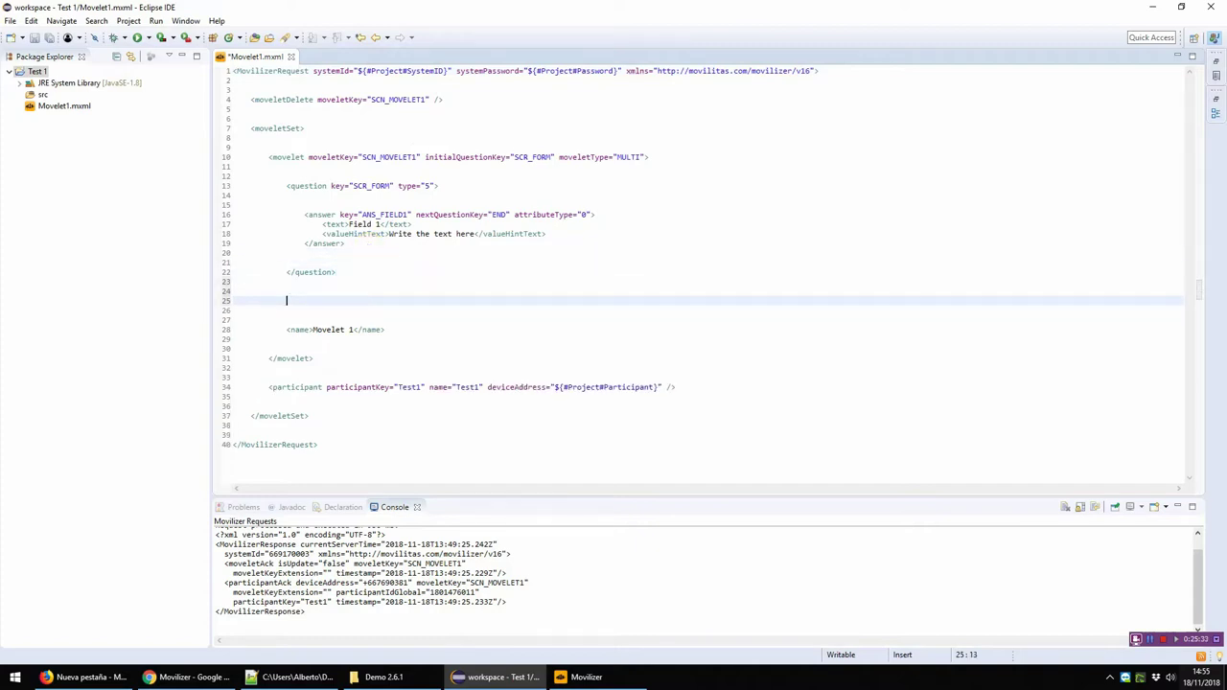
pyautogui.press('Up')
pyautogui.write('<q')
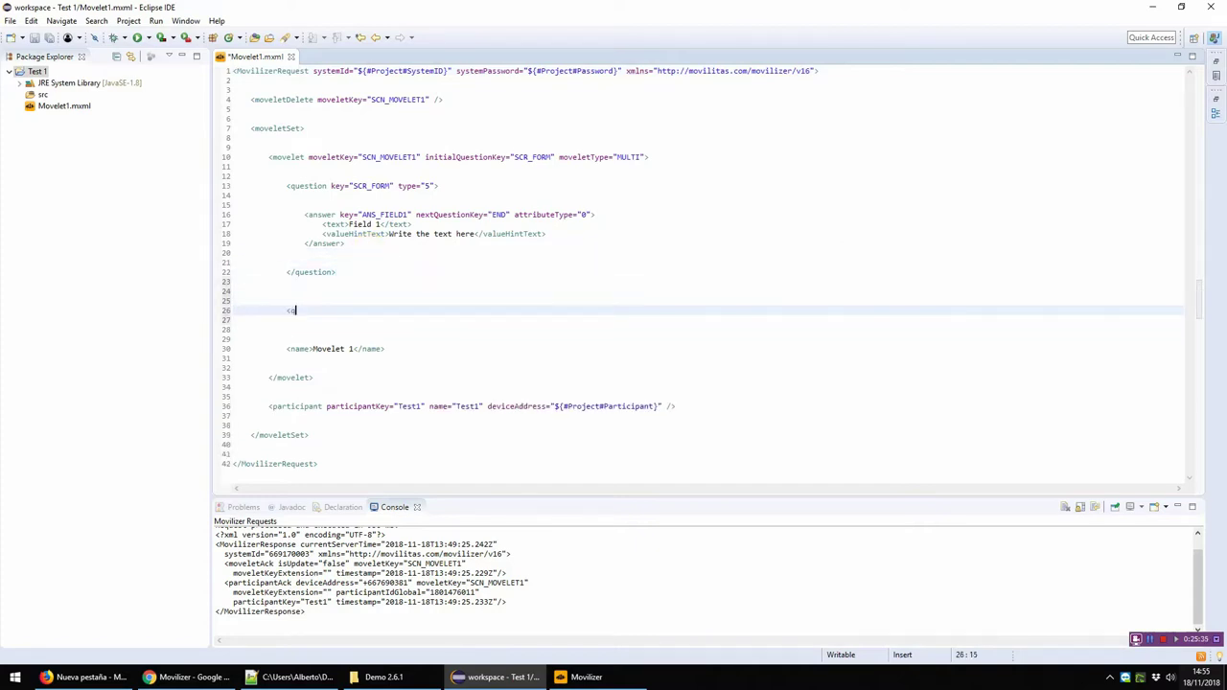
pyautogui.write('u')
pyautogui.press('Return')
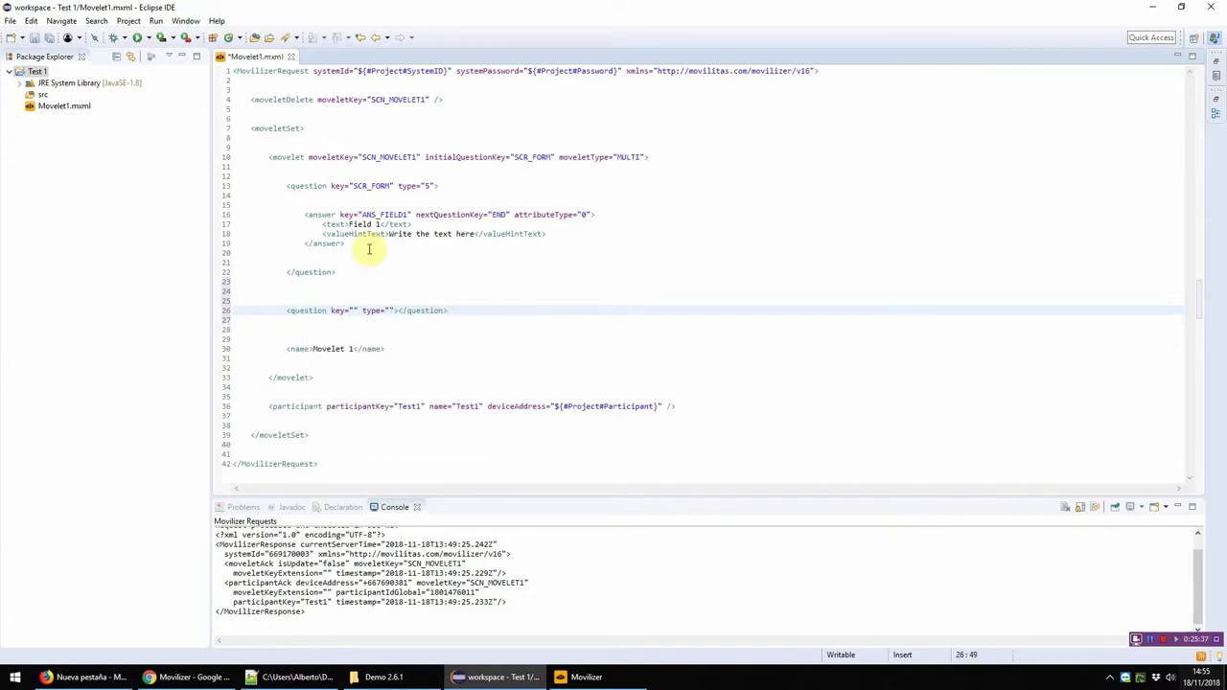
pyautogui.click(397, 310)
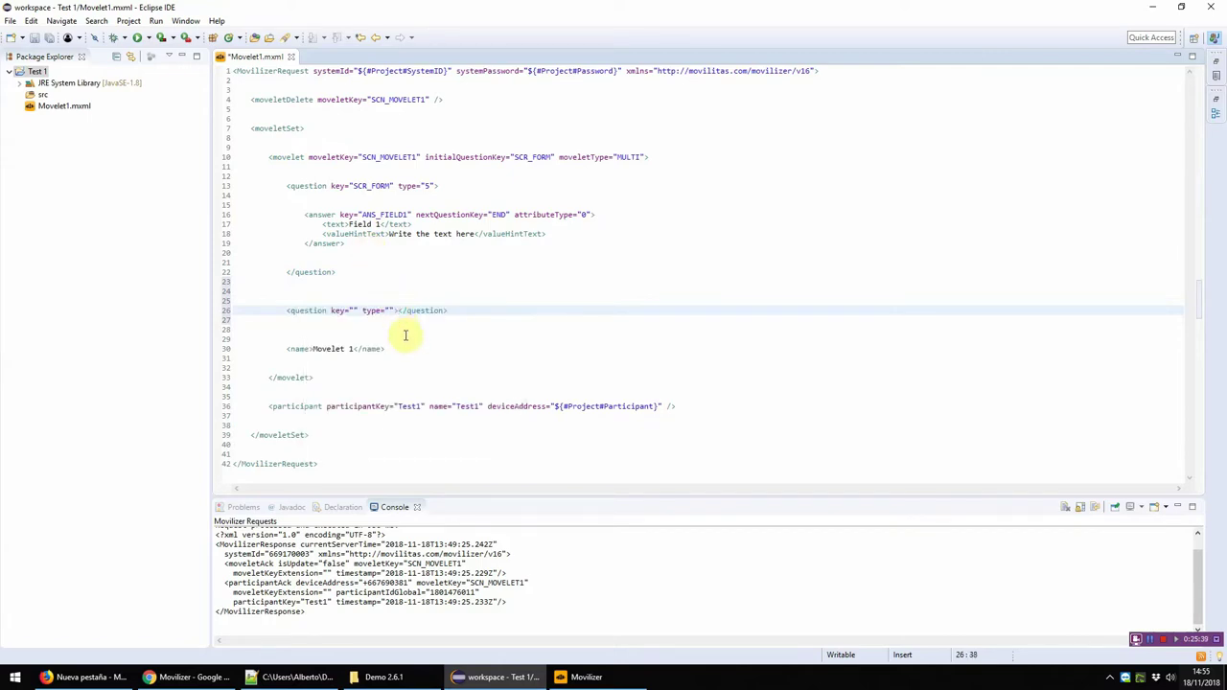
pyautogui.press('Return')
pyautogui.press('Return')
pyautogui.press('Return')
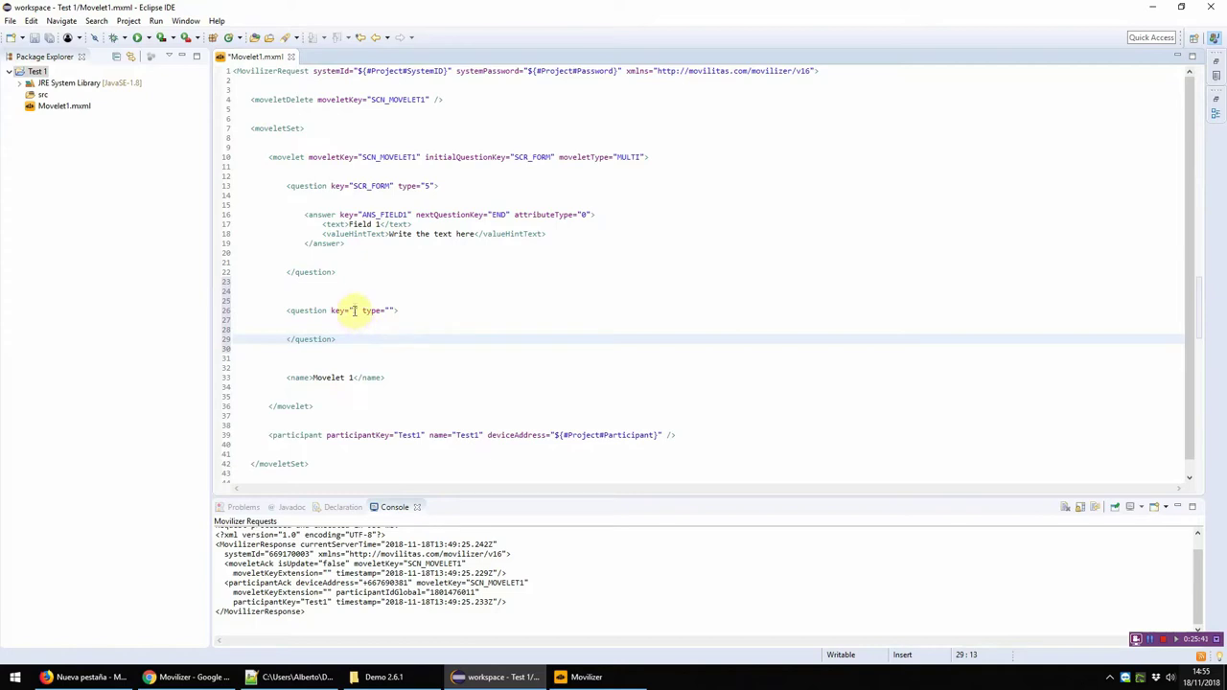
# Step: Set the new question's type to 6 and key to SCR_DOS
pyautogui.click(352, 310)
pyautogui.write('6')
pyautogui.click(381, 310)
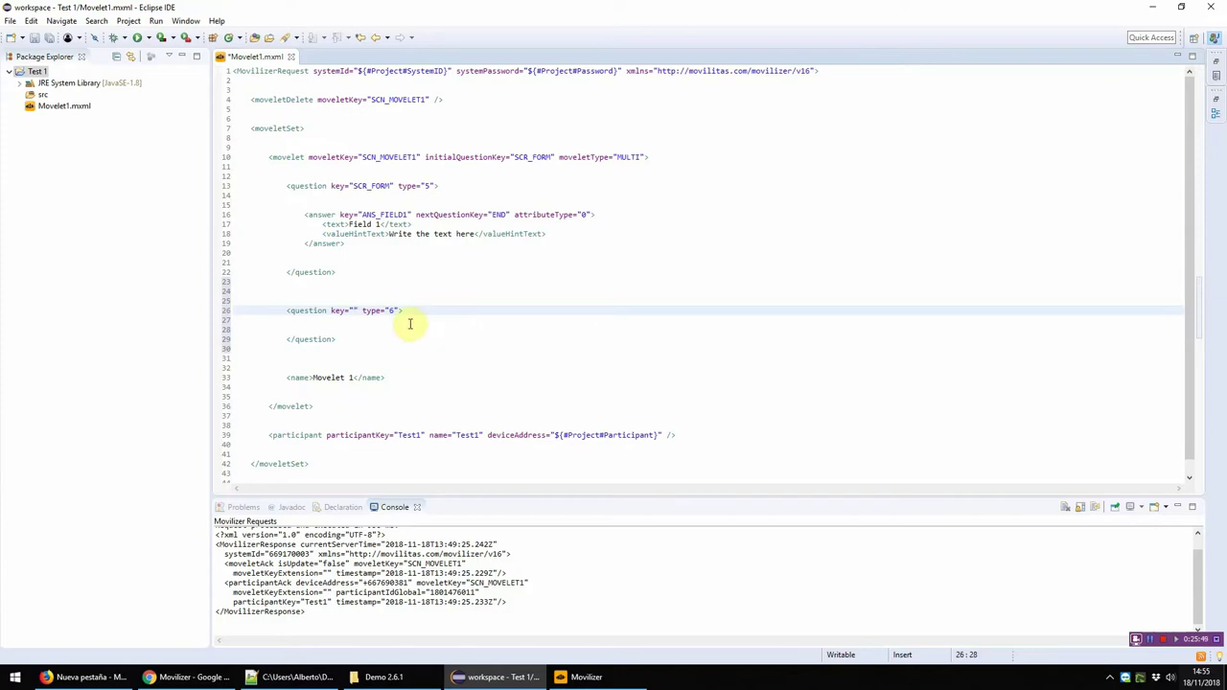
pyautogui.write('SCR_')
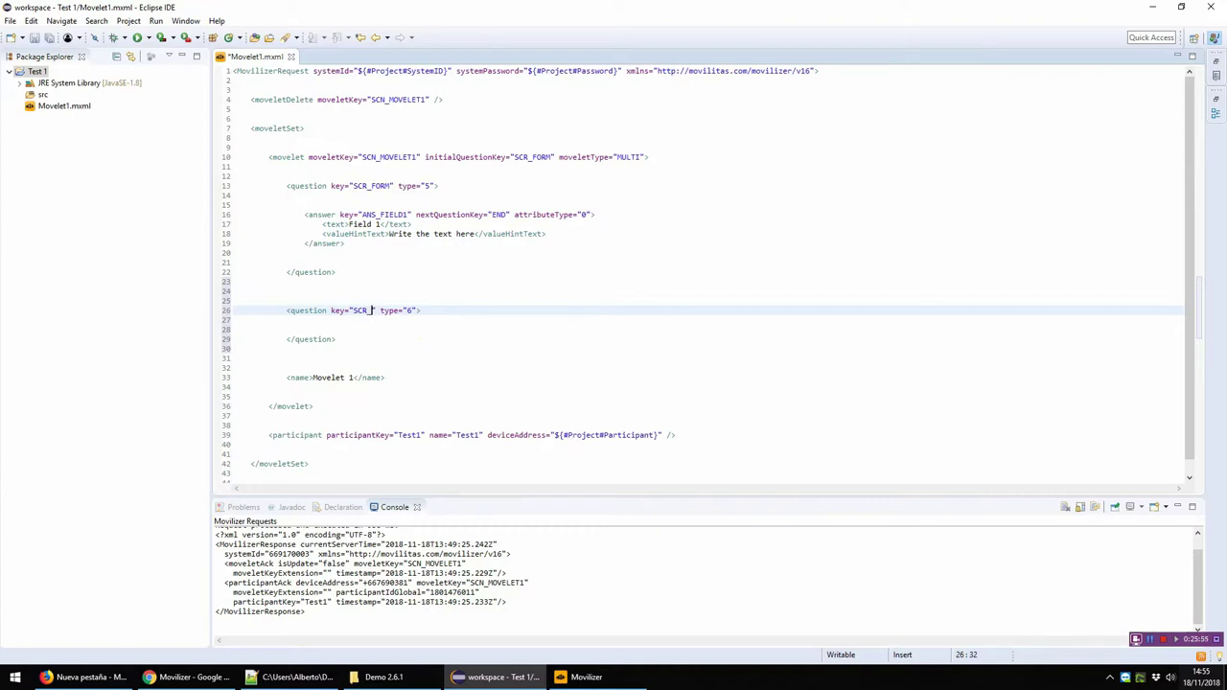
pyautogui.write('DOS')
# Step: Add an answer element inside question SCR_DOS from the content assist template
pyautogui.press('Down')
pyautogui.press('Return')
pyautogui.write('<a')
pyautogui.press('Return')
pyautogui.press('Left')
pyautogui.press('Left')
pyautogui.press('Left')
pyautogui.press('Left')
pyautogui.press('Left')
pyautogui.press('Left')
pyautogui.press('Left')
pyautogui.press('Left')
pyautogui.press('Left')
pyautogui.press('Left')
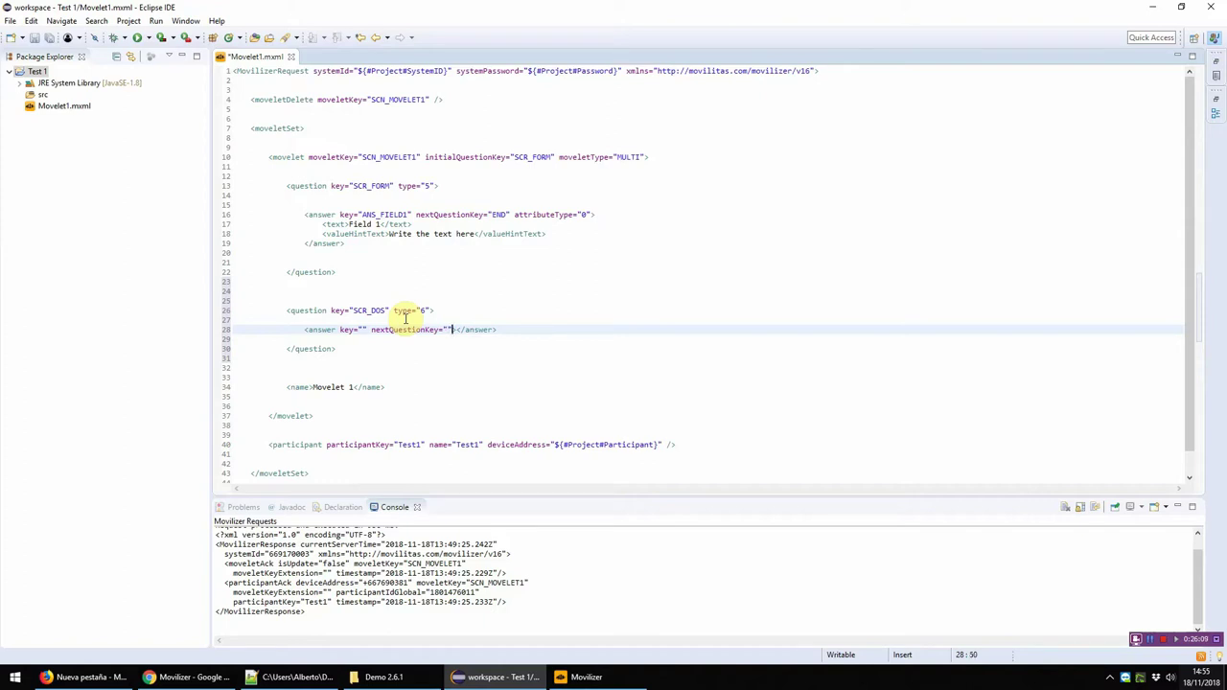
# Step: Give the first answer of SCR_DOS the text 'Elemento 1' and the key ANS_UNO
pyautogui.press('Right')
pyautogui.press('Return')
pyautogui.press('Return')
pyautogui.press('Up')
pyautogui.press('Tab')
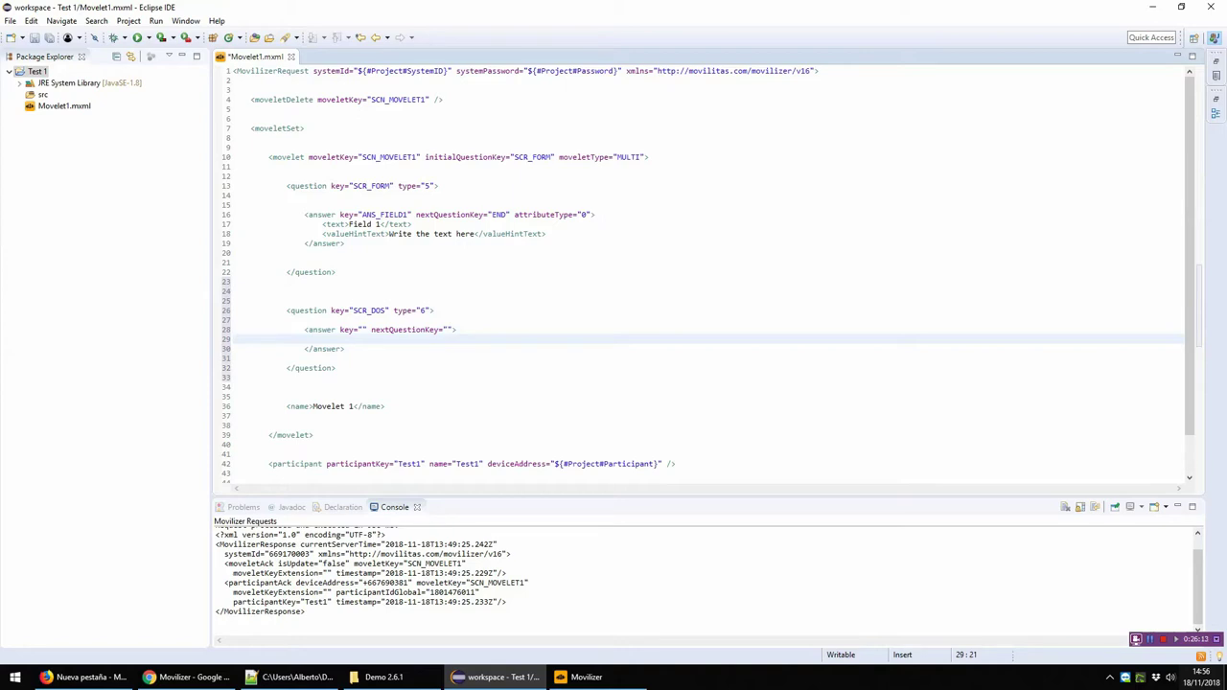
pyautogui.write('Elemento 1')
pyautogui.press('Down')
pyautogui.click(367, 340)
pyautogui.press('Up')
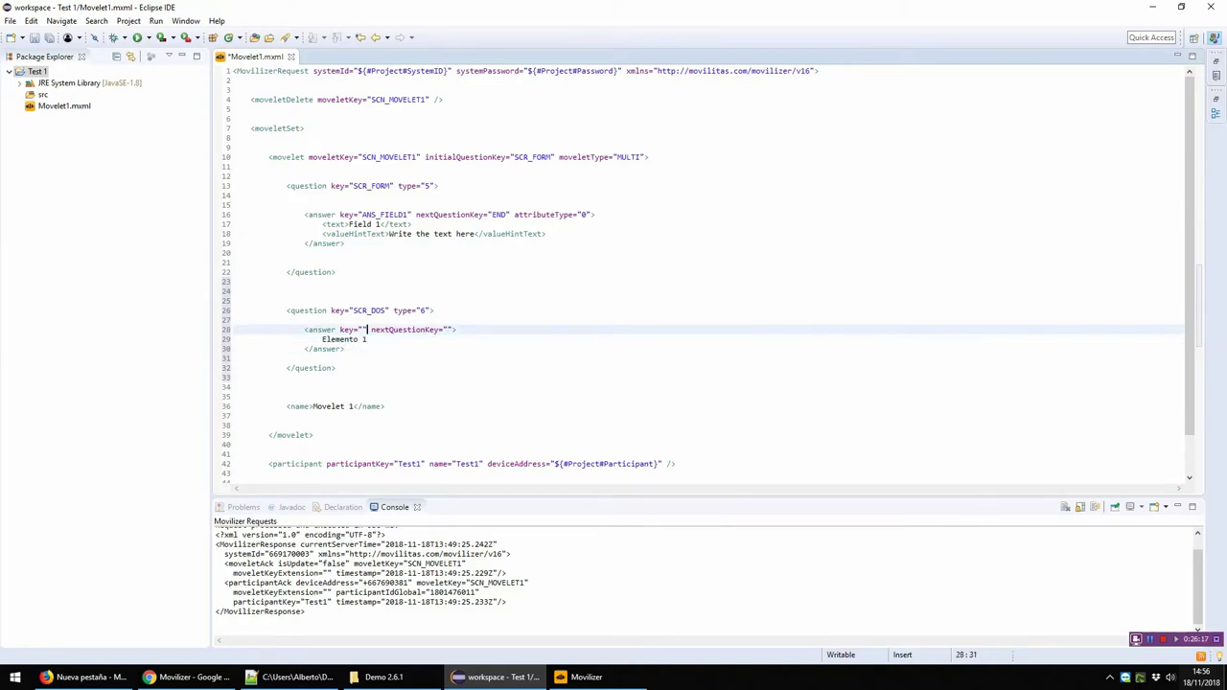
pyautogui.write('ANS_UNO')
# Step: Set ANS_UNO's nextQuestionKey to SCR_FORM and duplicate the answer block below it
pyautogui.doubleClick(533, 157)
pyautogui.hotkey('ctrl', 'c')
pyautogui.click(482, 329)
pyautogui.hotkey('ctrl', 'v')
pyautogui.click(513, 353)
pyautogui.hotkey('shift', 'Up')
pyautogui.hotkey('shift', 'Up')
pyautogui.hotkey('shift', 'Home')
pyautogui.hotkey('ctrl', 'c')
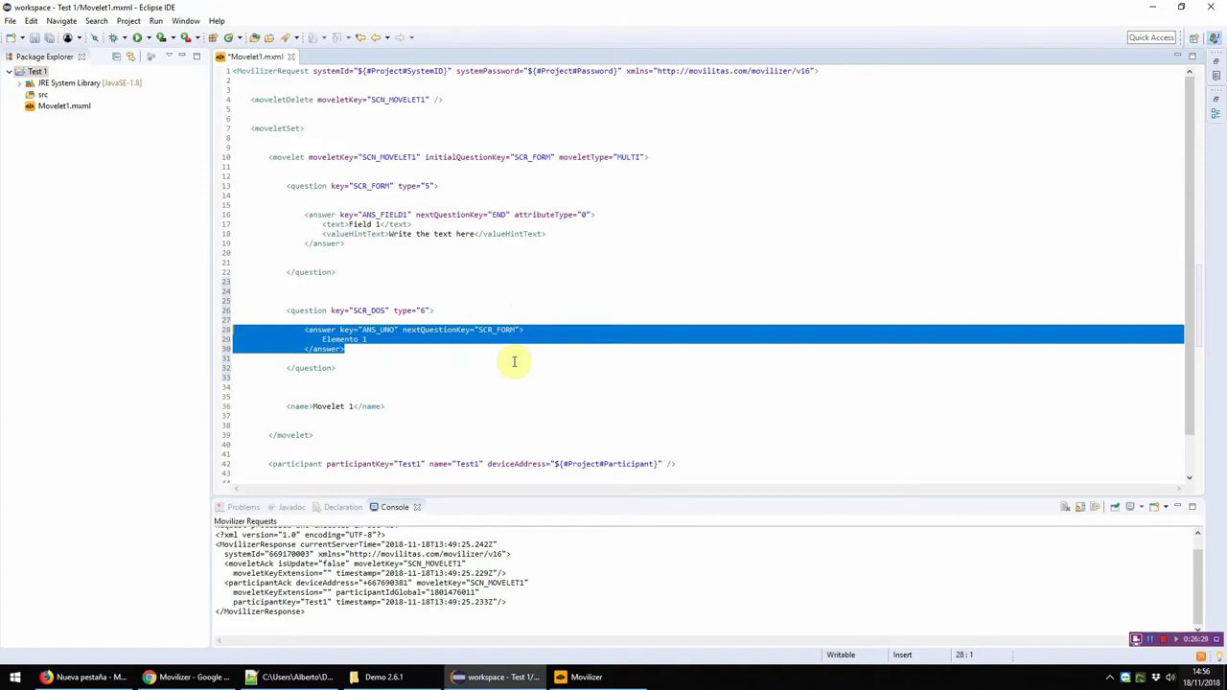
pyautogui.press('Right')
pyautogui.press('Return')
pyautogui.press('Return')
pyautogui.hotkey('ctrl', 'v')
# Step: Change the copied answer to key ANS_DOS with the text 'Elemento 2'
pyautogui.click(452, 375)
pyautogui.press('BackSpace')
pyautogui.write('2')
pyautogui.click(396, 368)
pyautogui.press('BackSpace')
pyautogui.press('BackSpace')
pyautogui.press('BackSpace')
pyautogui.write('DOS')
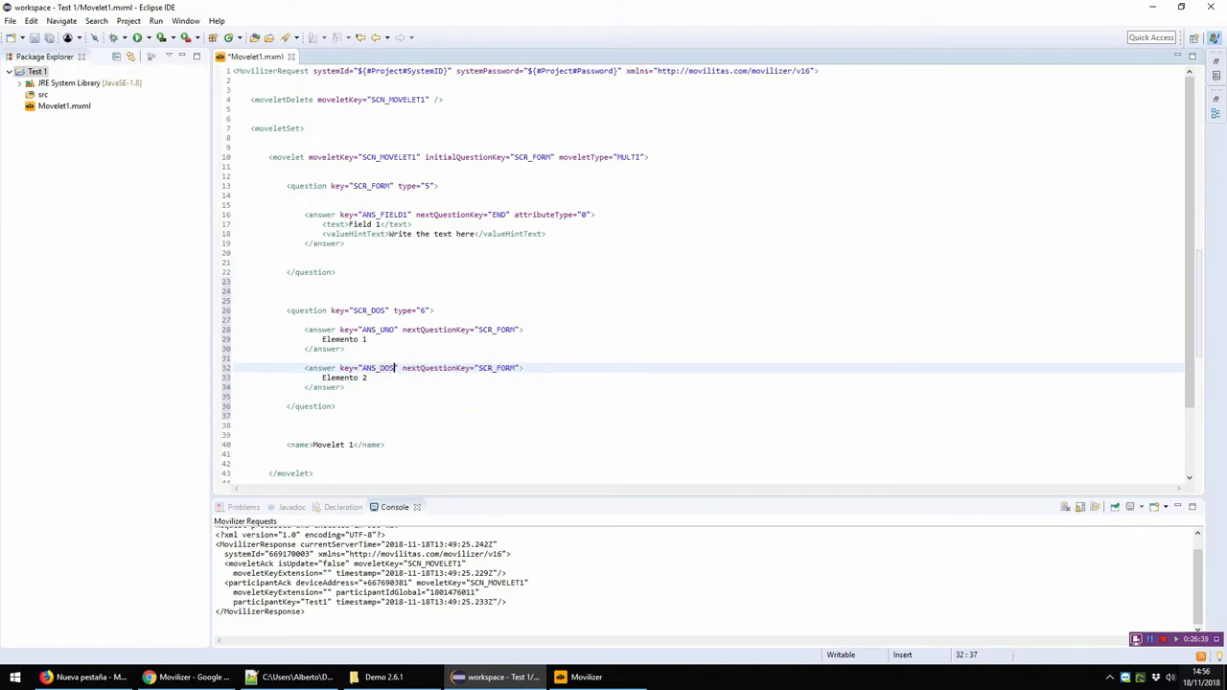
# Step: Set ANS_DOS's next question to END and save Movelet1.mxml
pyautogui.doubleClick(486, 368)
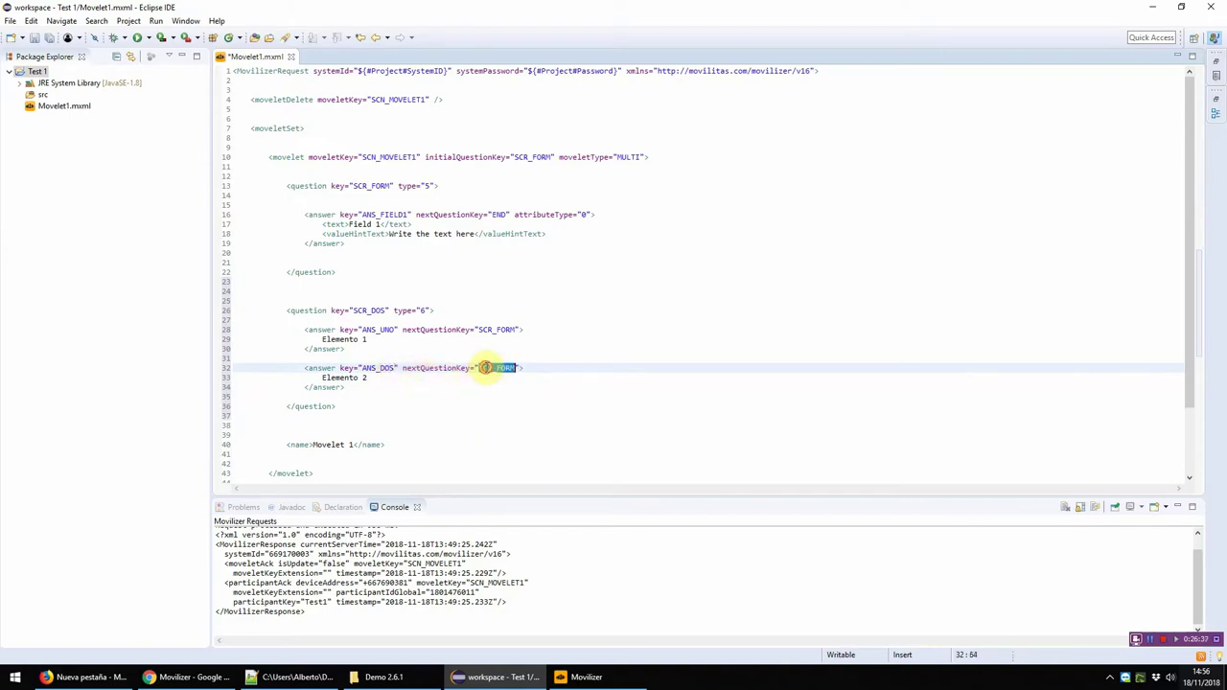
pyautogui.doubleClick(498, 215)
pyautogui.hotkey('ctrl', 'c')
pyautogui.doubleClick(498, 368)
pyautogui.hotkey('ctrl', 'v')
pyautogui.hotkey('ctrl', 's')
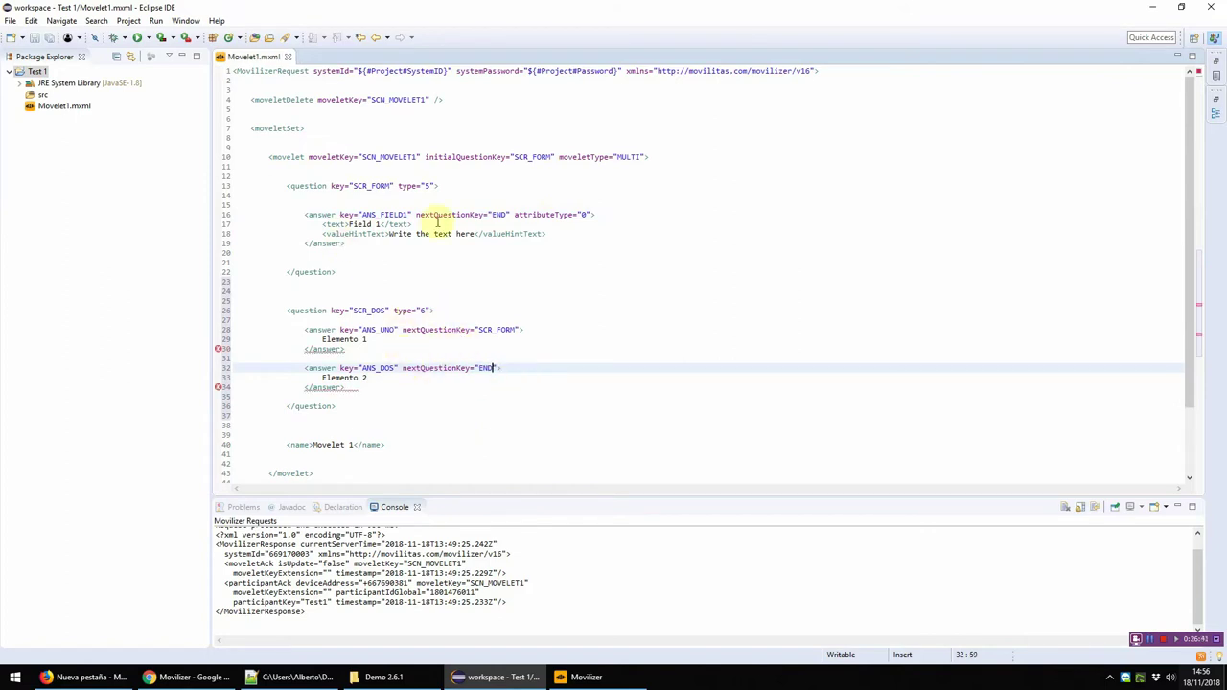